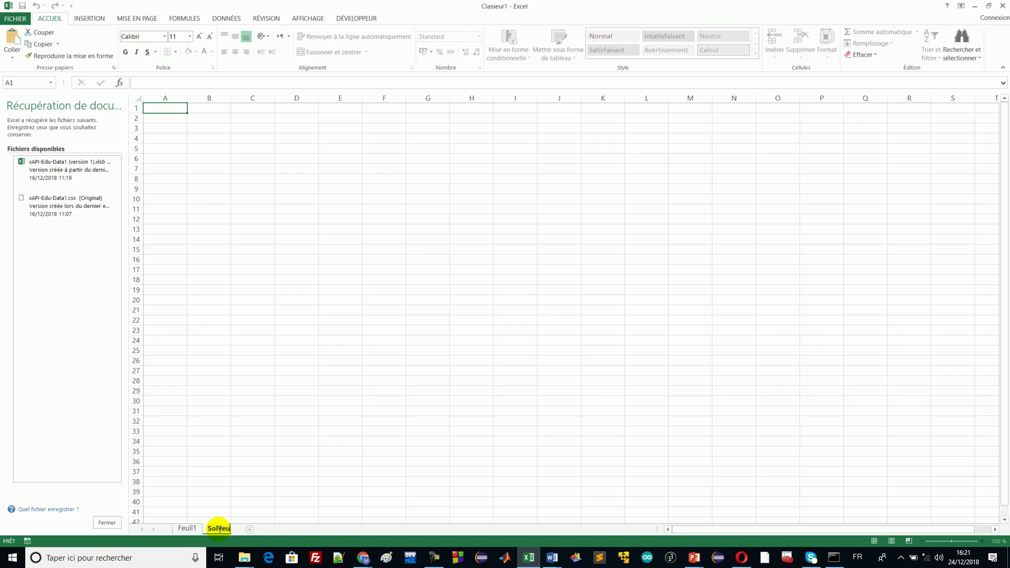
Name the second sheet Solveur and close the document recovery pane, choosing to keep the recovered files available.
key("Return")
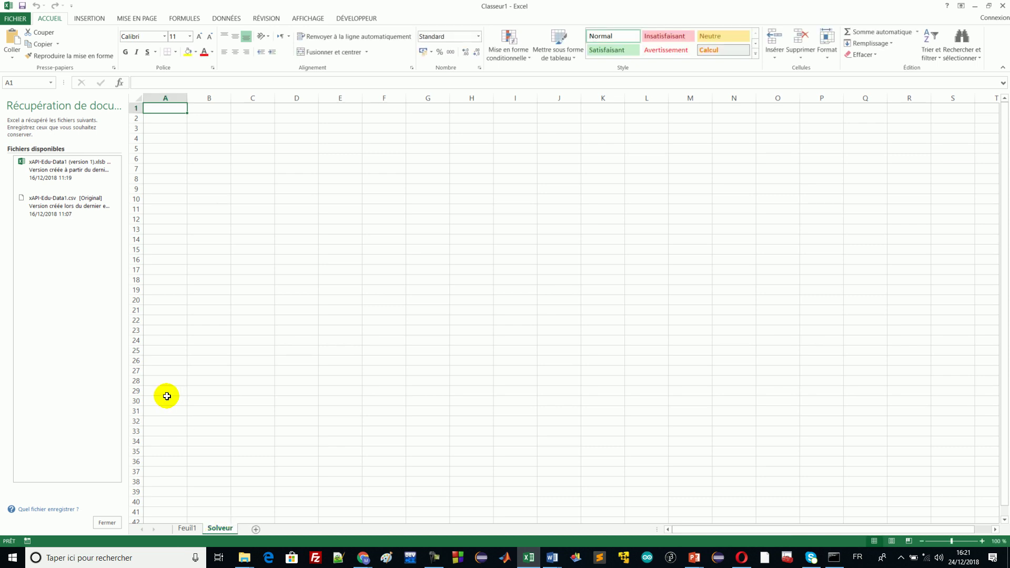
left_click(109, 523)
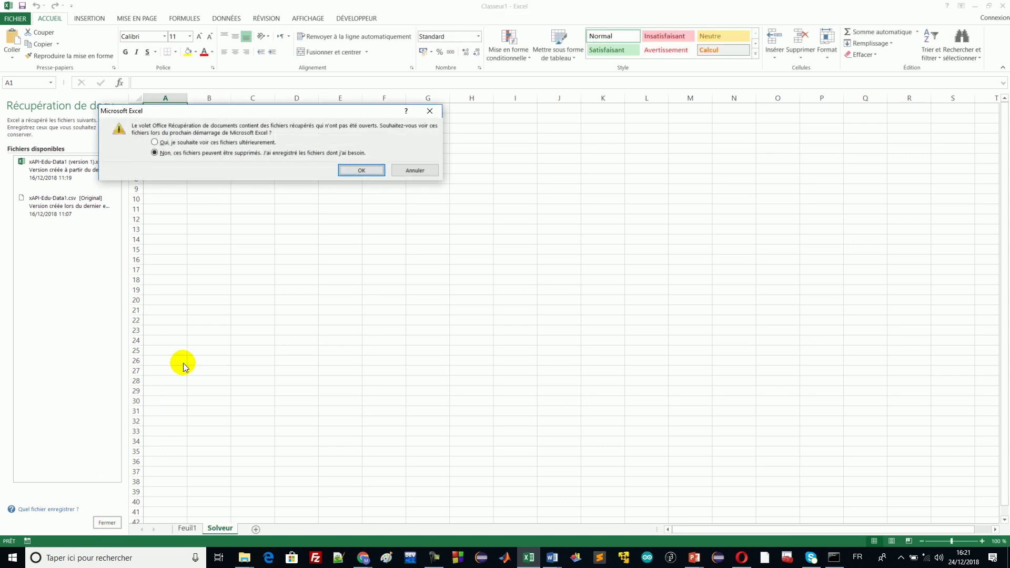
left_click(218, 141)
left_click(354, 169)
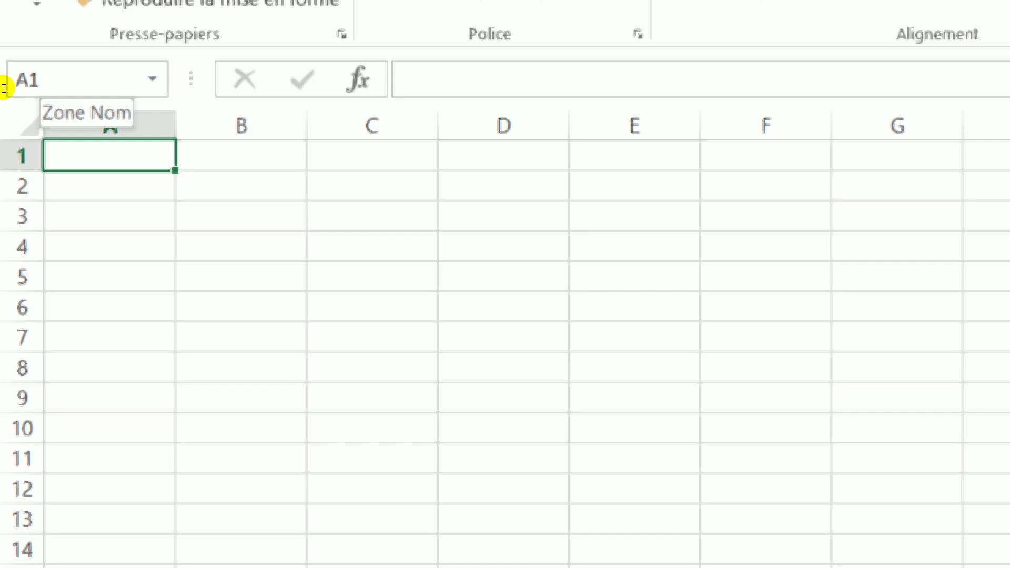
Enter the heading Paramètres in cell A3.
key("Down")
key("Down")
type("Paramètres")
key("Return")
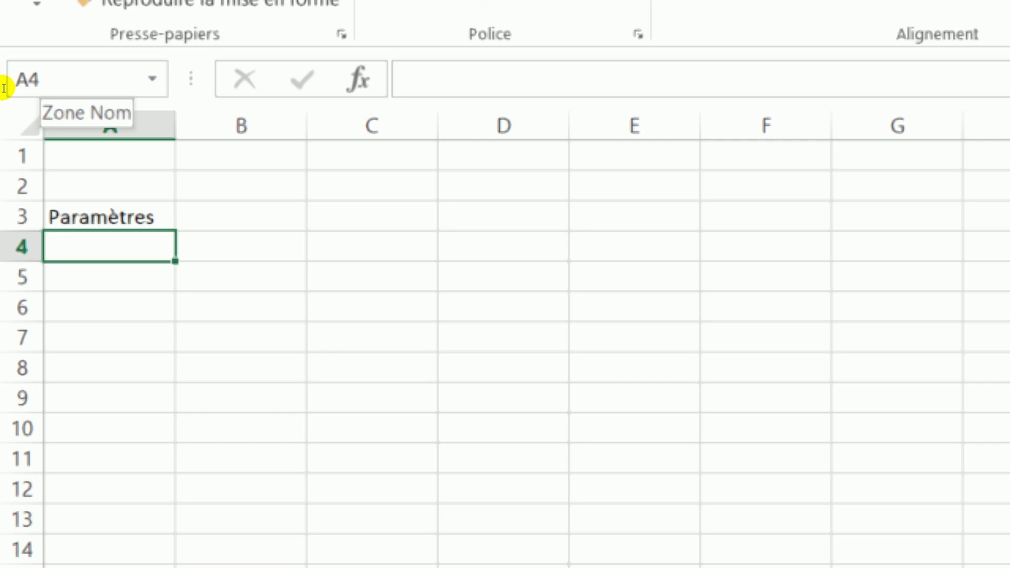
Fill row 4 under the heading with the label V, the value 15 and the unit V.
type("V")
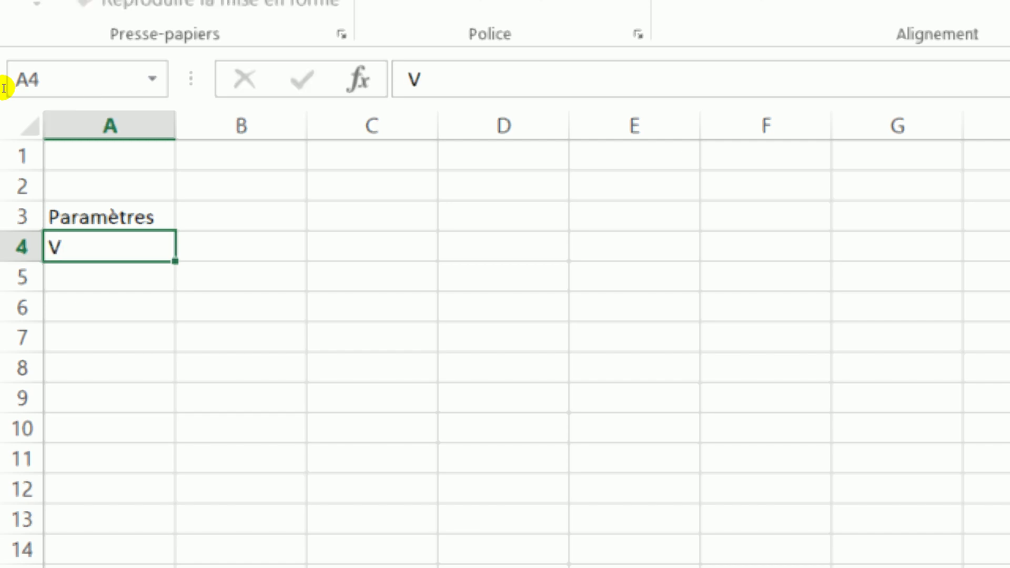
key("Tab")
type("15")
key("Tab")
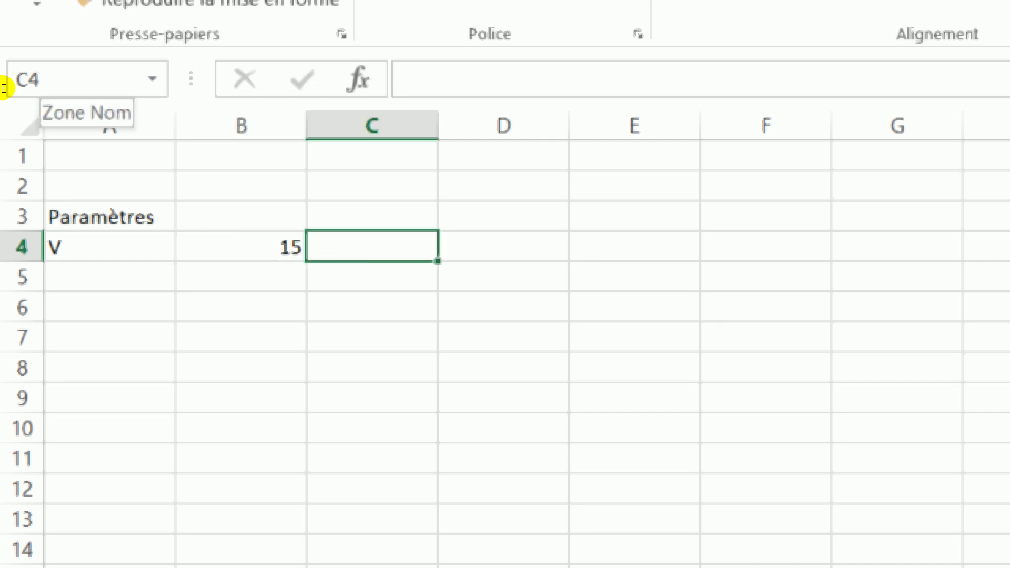
type("V")
key("Down")
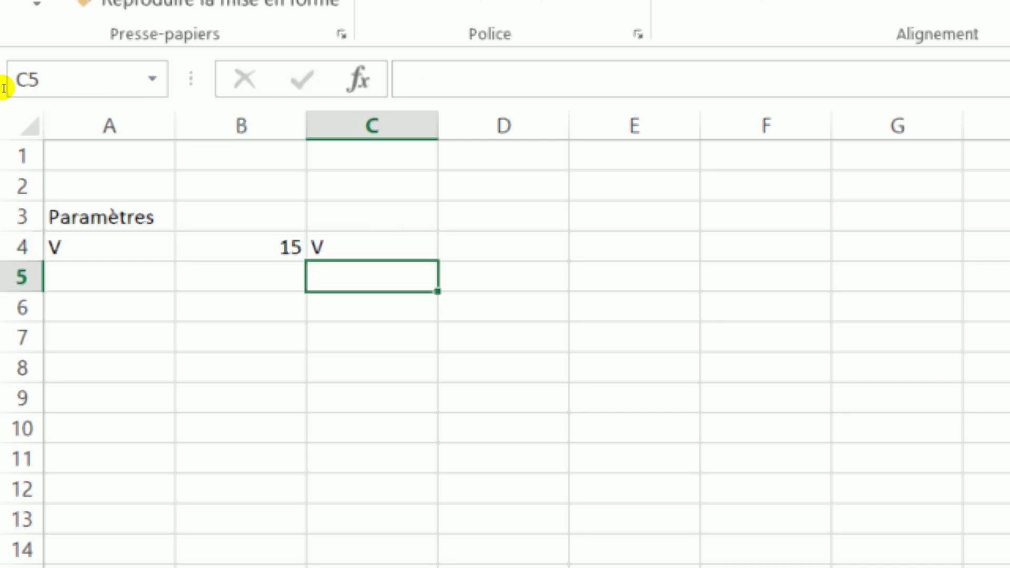
Enter R1 in A5 and fill the series down to R6 in A10.
key("Left")
key("Left")
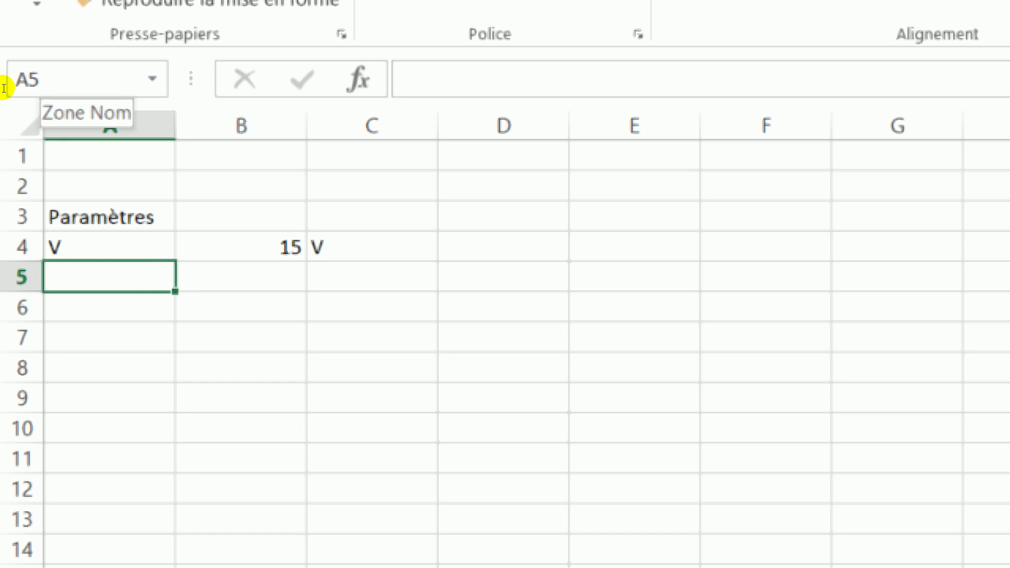
type("R1")
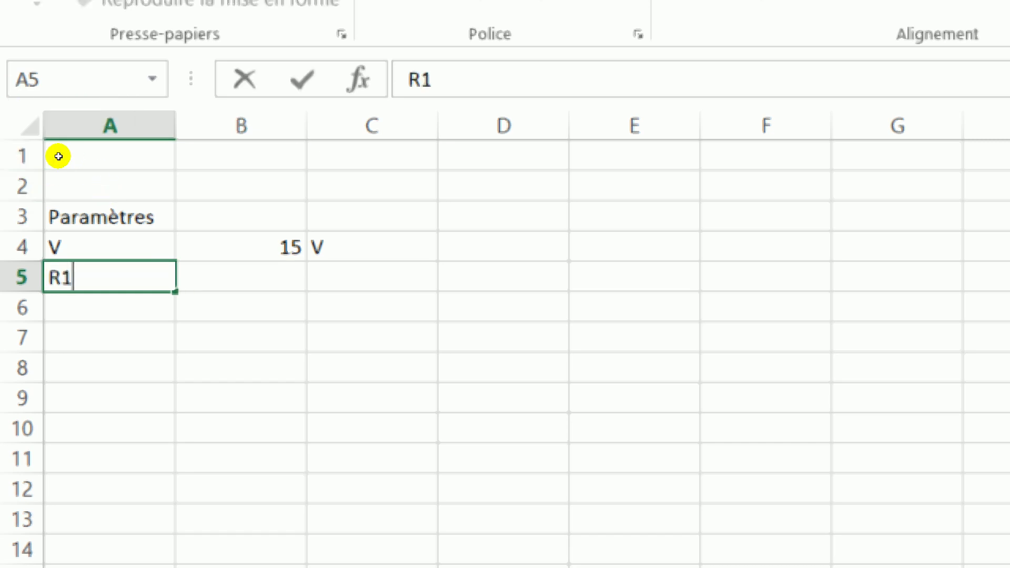
left_click_drag(175, 291, 177, 442)
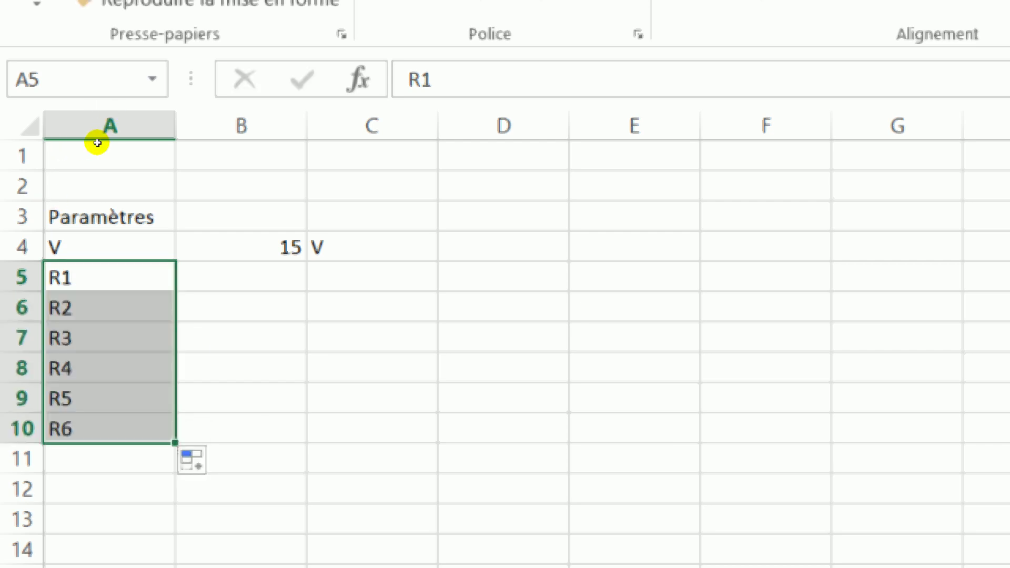
Enter the resistor values 2, 4, 1, 5, 1 and 2 in B5:B10 and select cell C5.
key("Right")
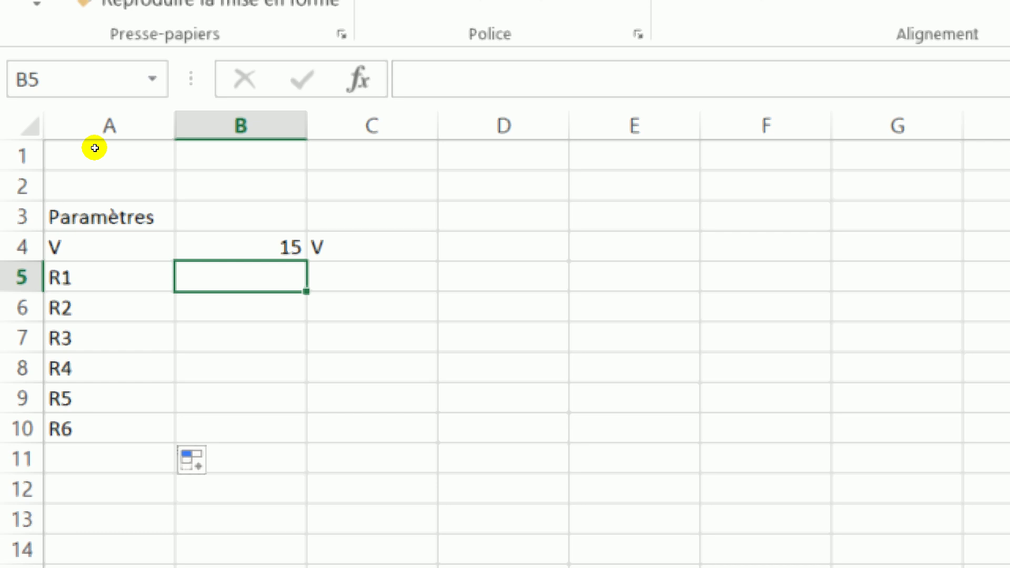
type("2")
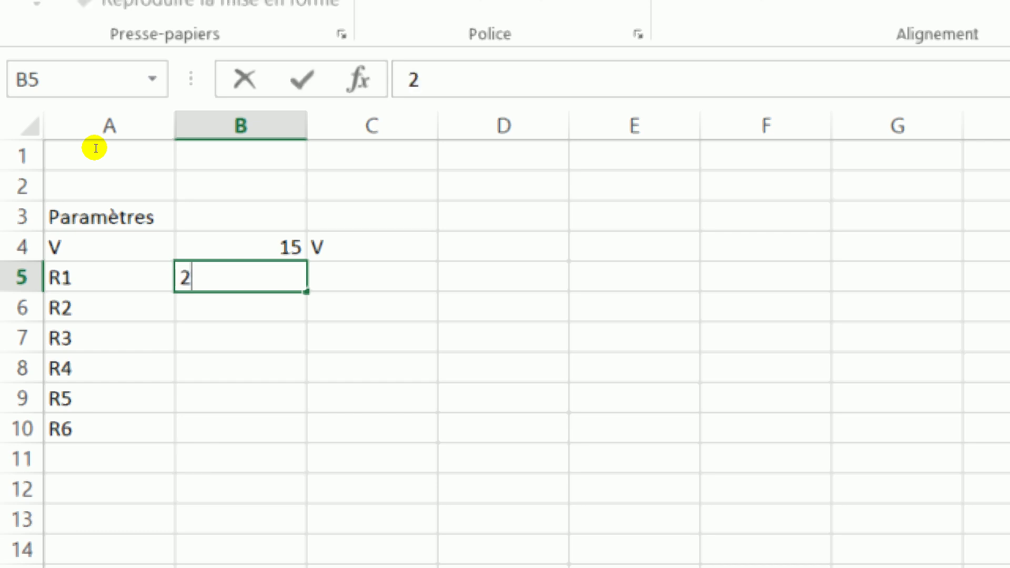
key("Return")
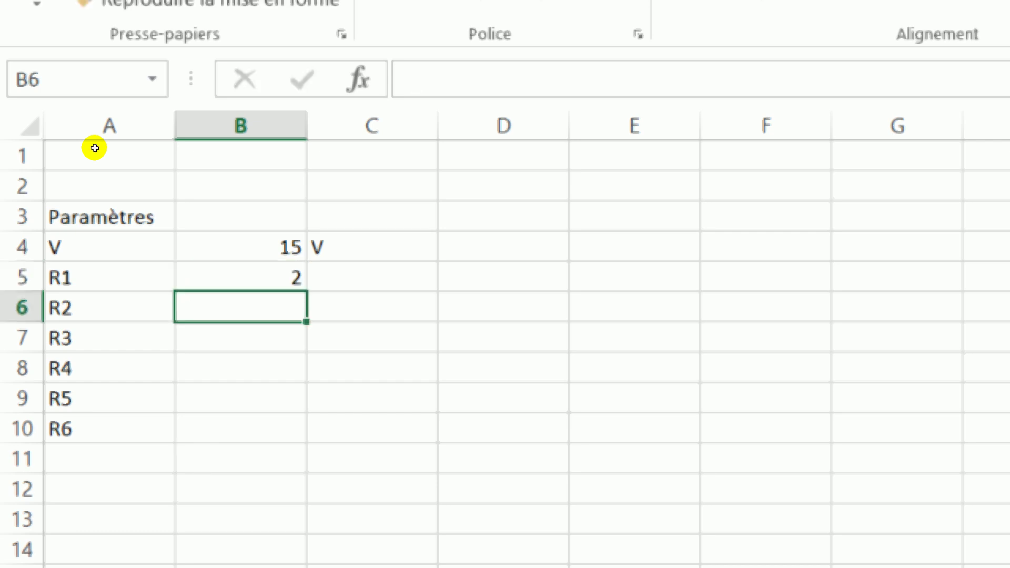
type("4")
key("Return")
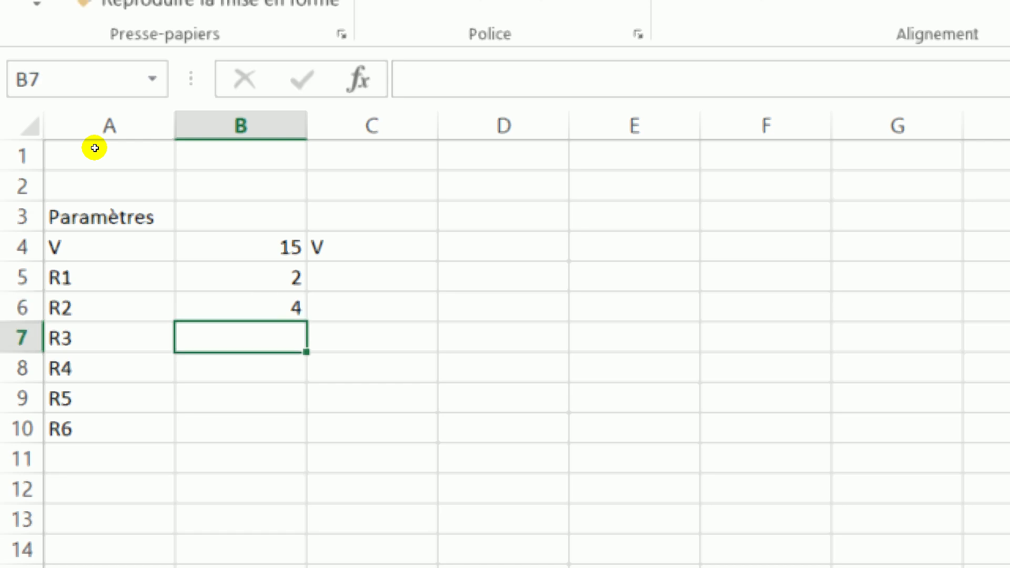
type("1")
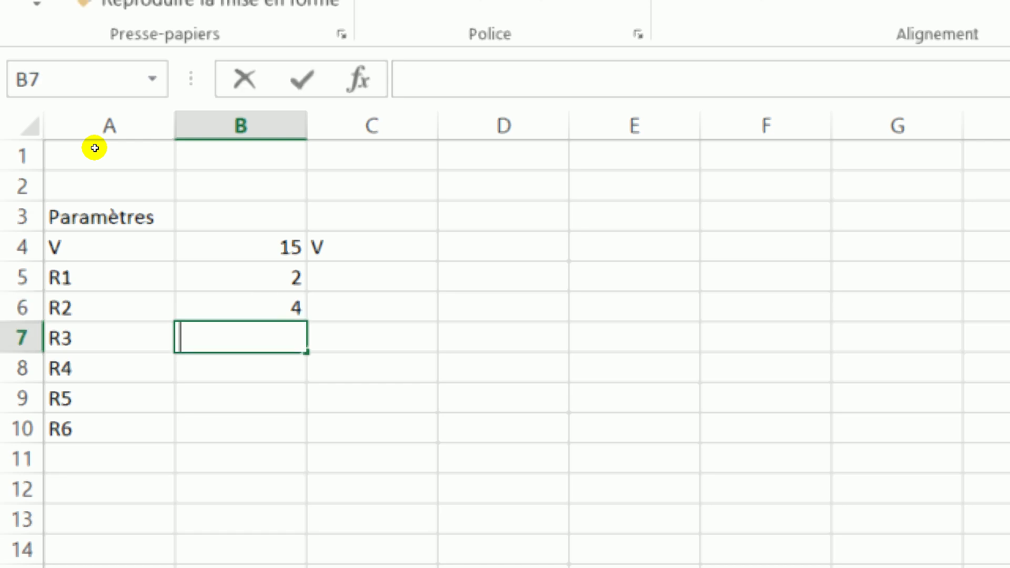
key("Return")
type("5")
key("Return")
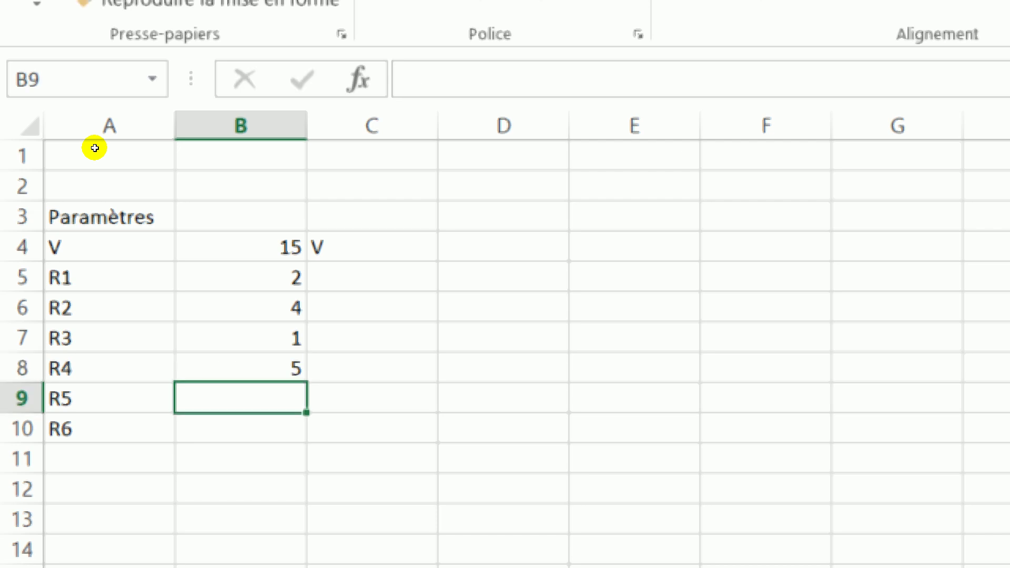
type("1")
key("Return")
type("2")
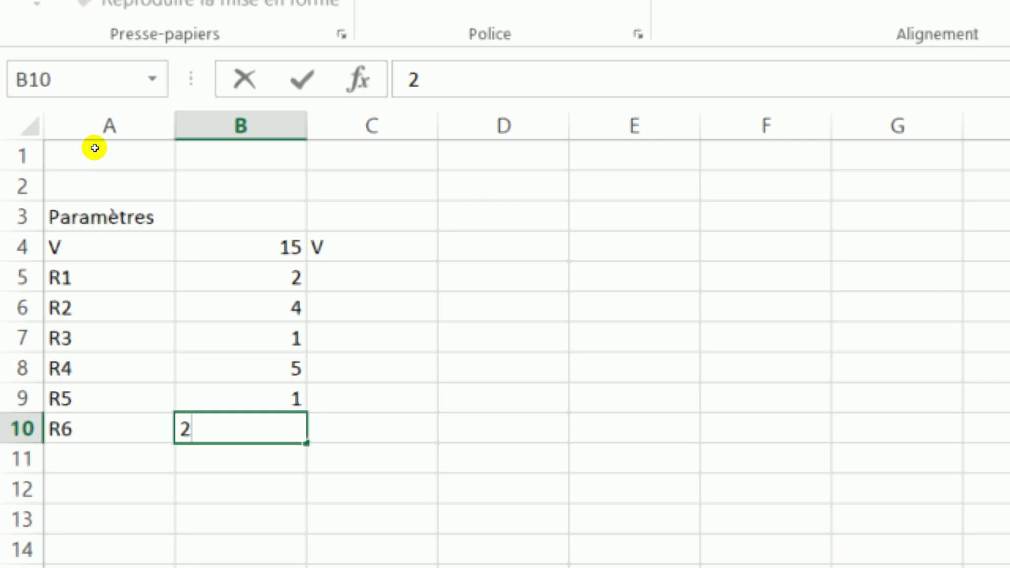
key("Up")
key("Up")
key("Up")
key("Up")
key("Up")
key("Up")
key("Right")
key("Down")
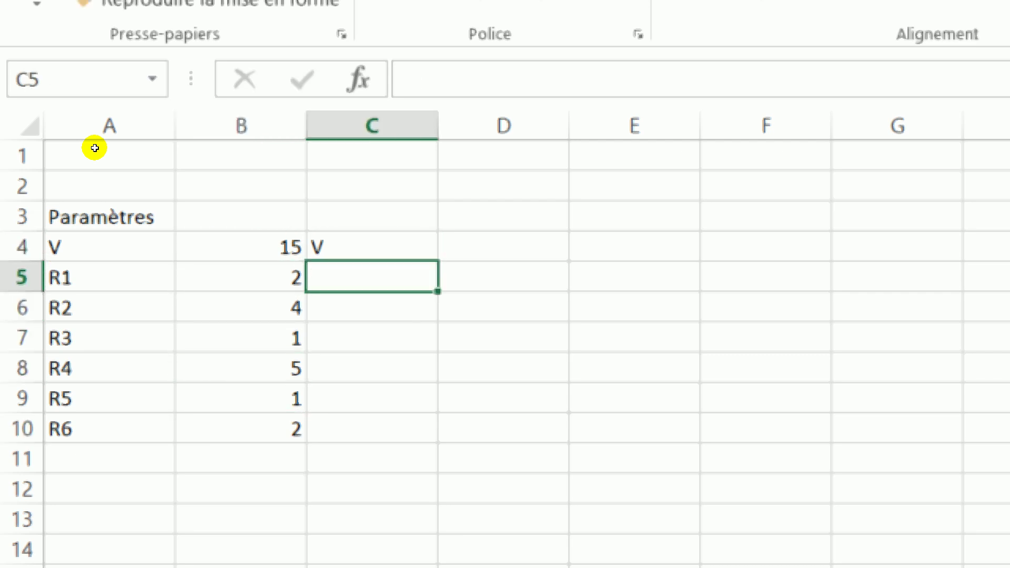
type("O")
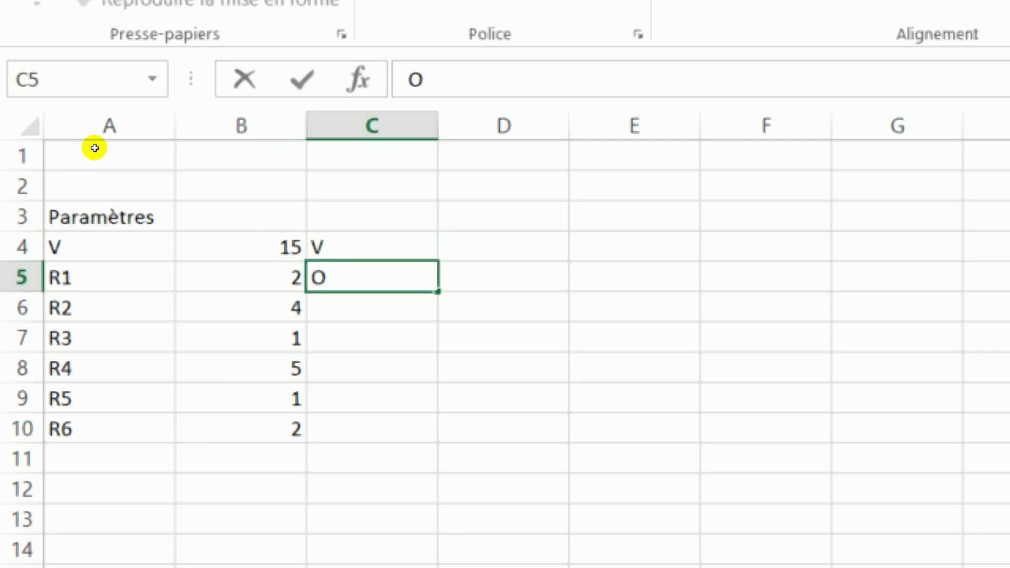
type("hm")
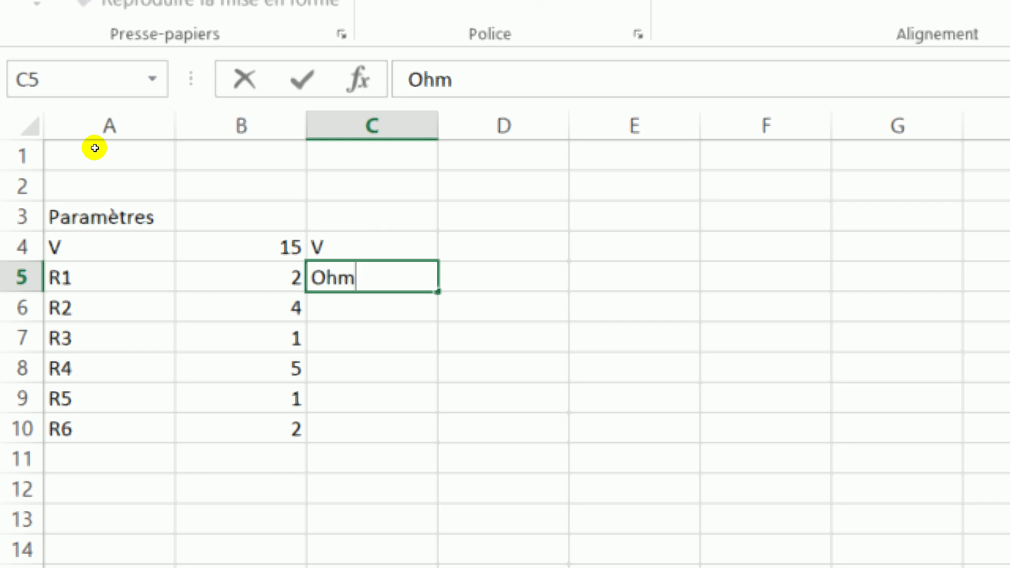
key("BackSpace")
key("BackSpace")
key("BackSpace")
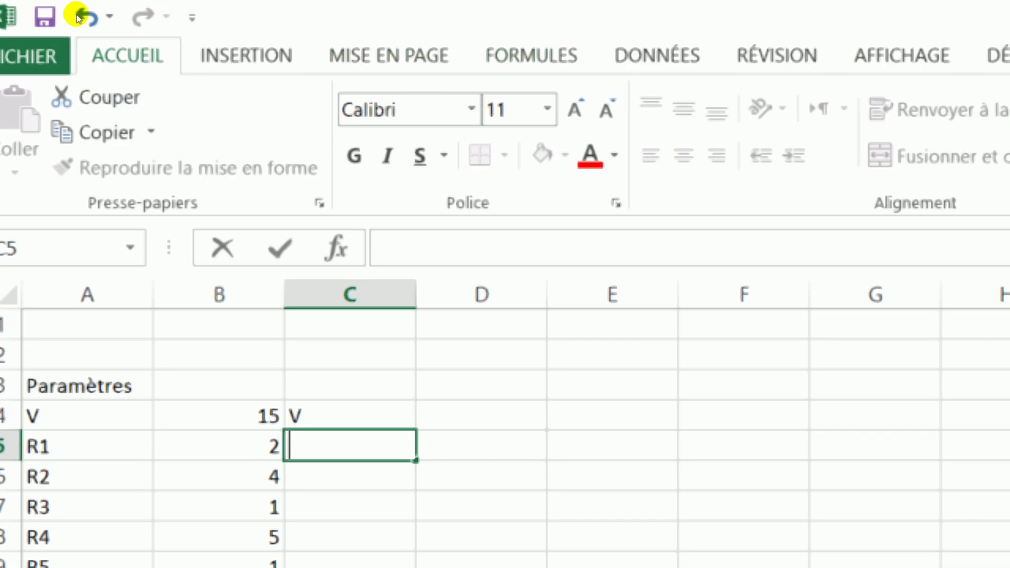
Insert the Ω symbol as the unit in C5 and copy it down to C10.
left_click(254, 54)
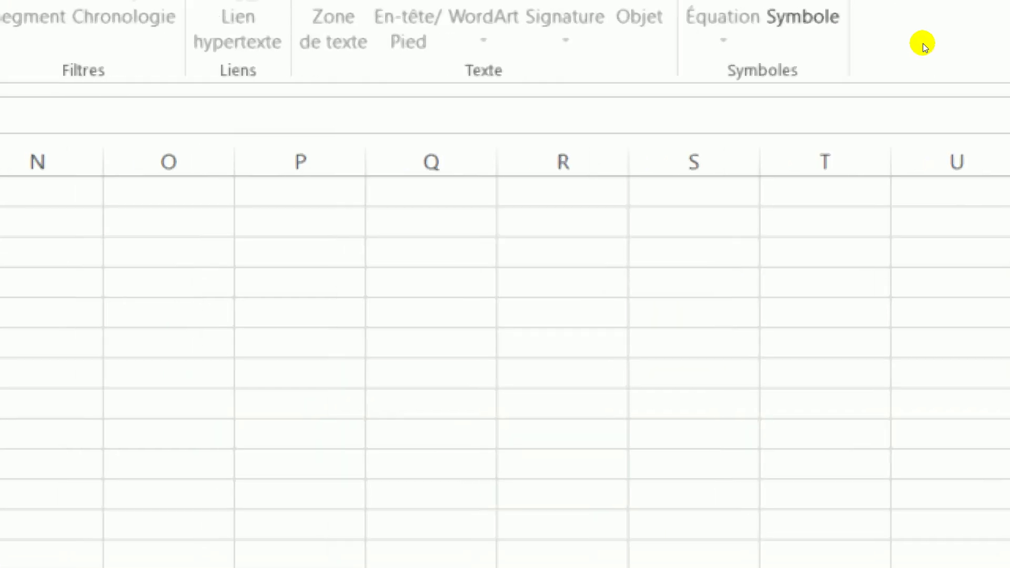
left_click(856, 51)
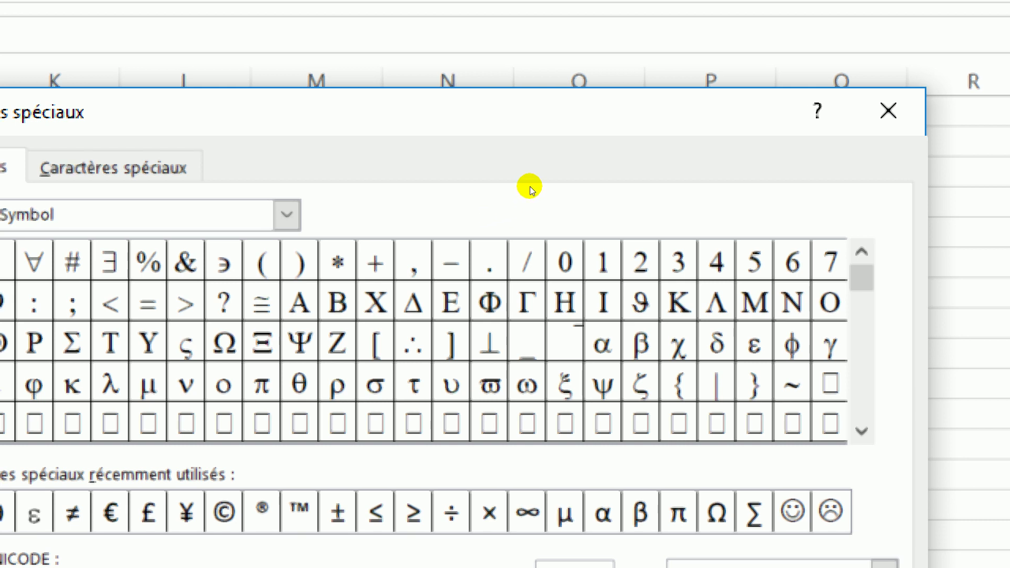
left_click(529, 186)
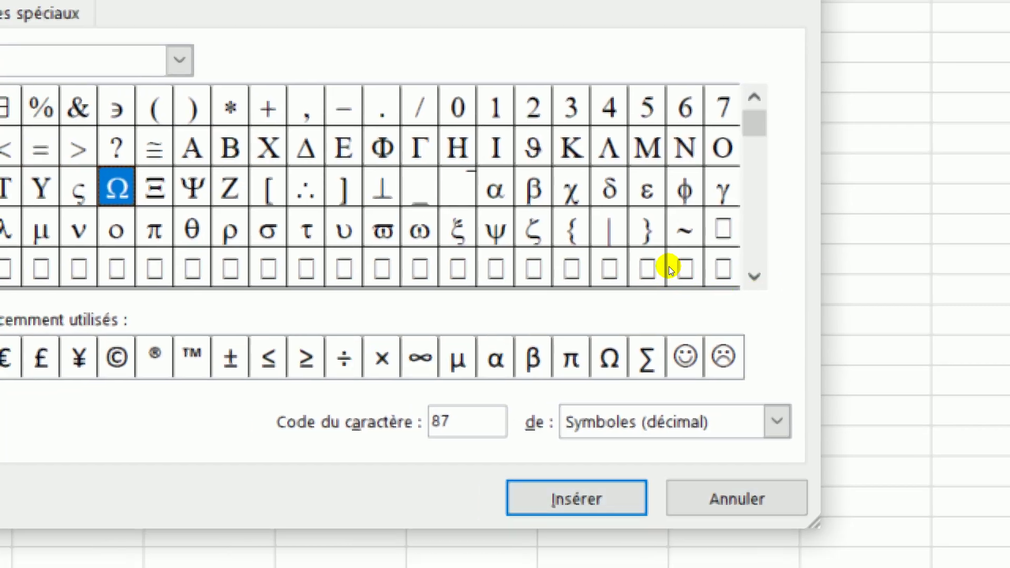
key("Return")
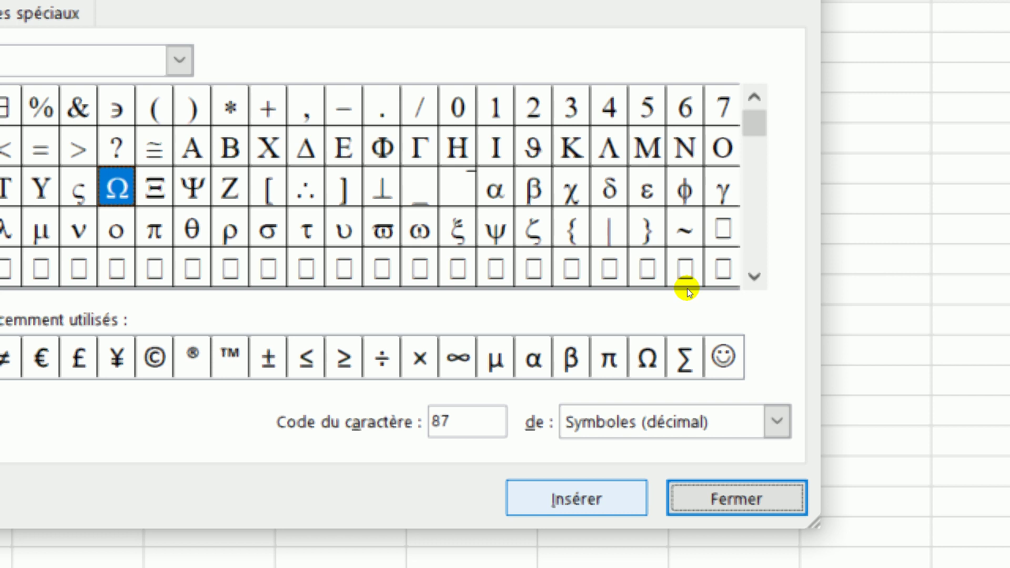
key("Escape")
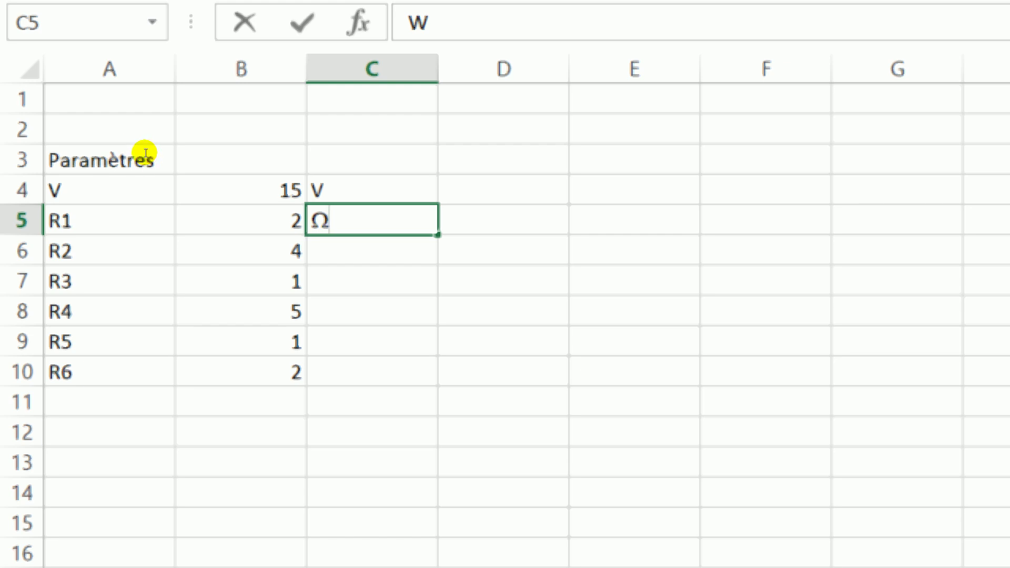
double_click(438, 235)
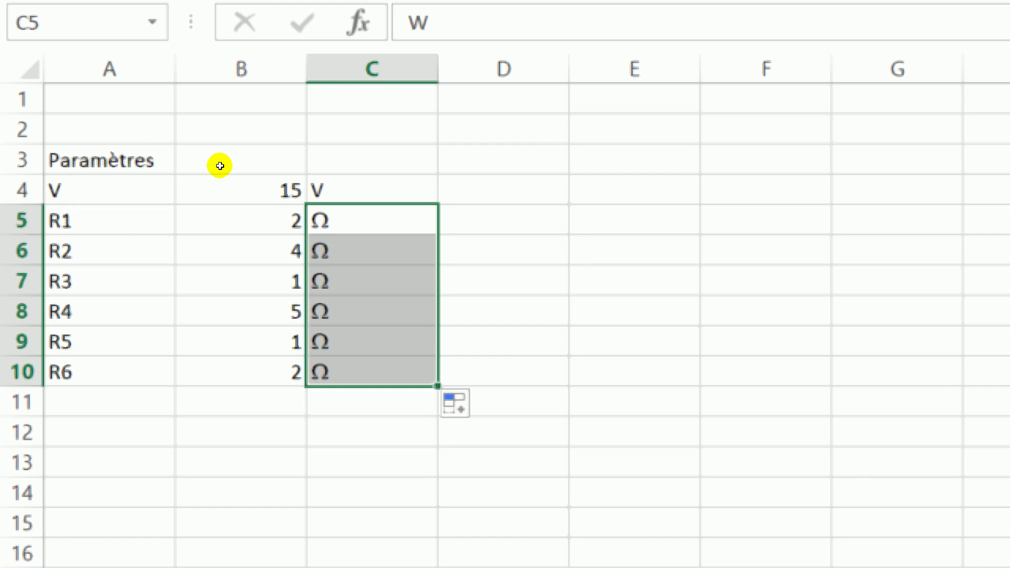
Enter the heading Variables in cell D3.
left_click(621, 189)
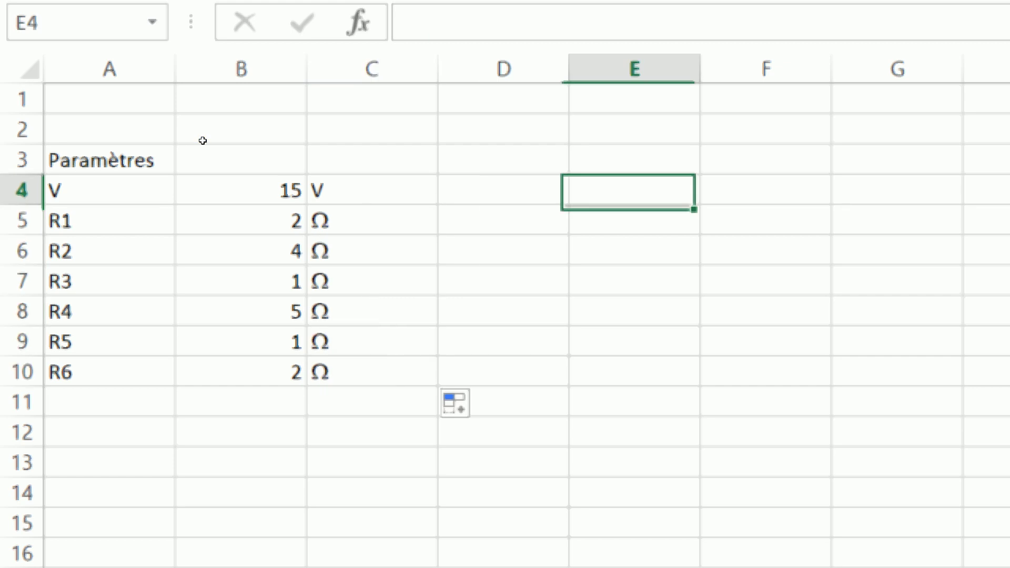
key("Up")
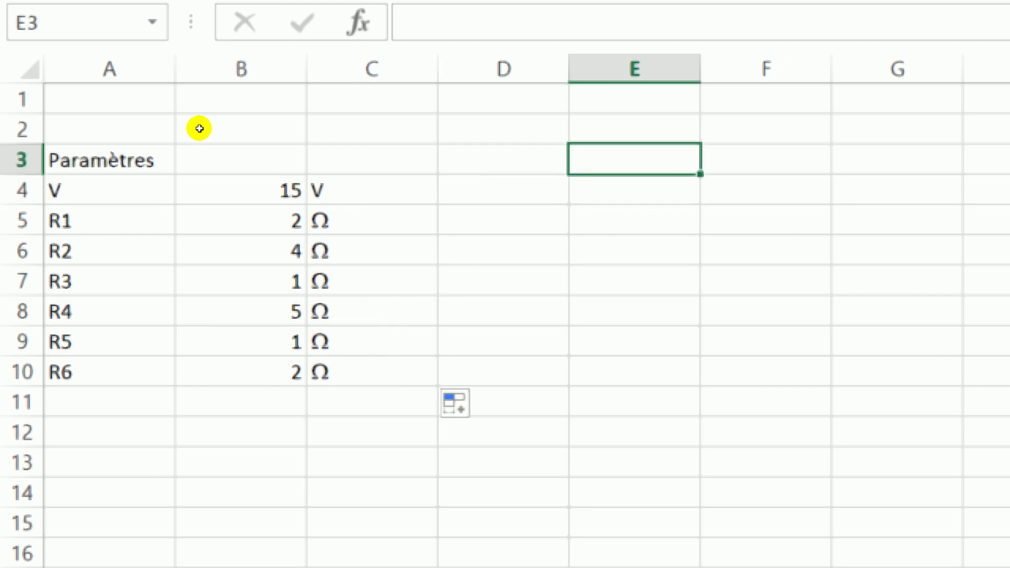
key("Left")
type("Va")
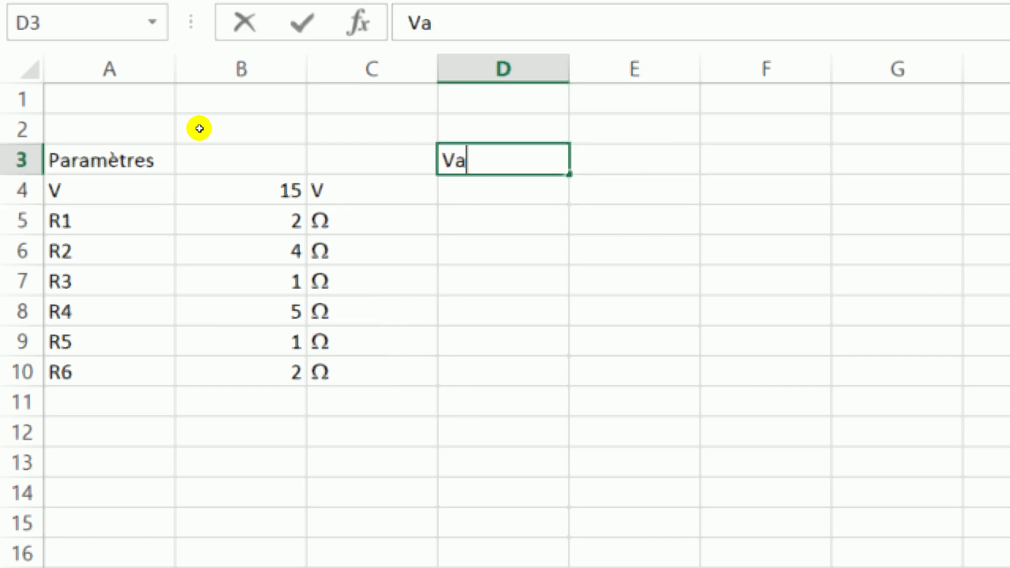
type("riables")
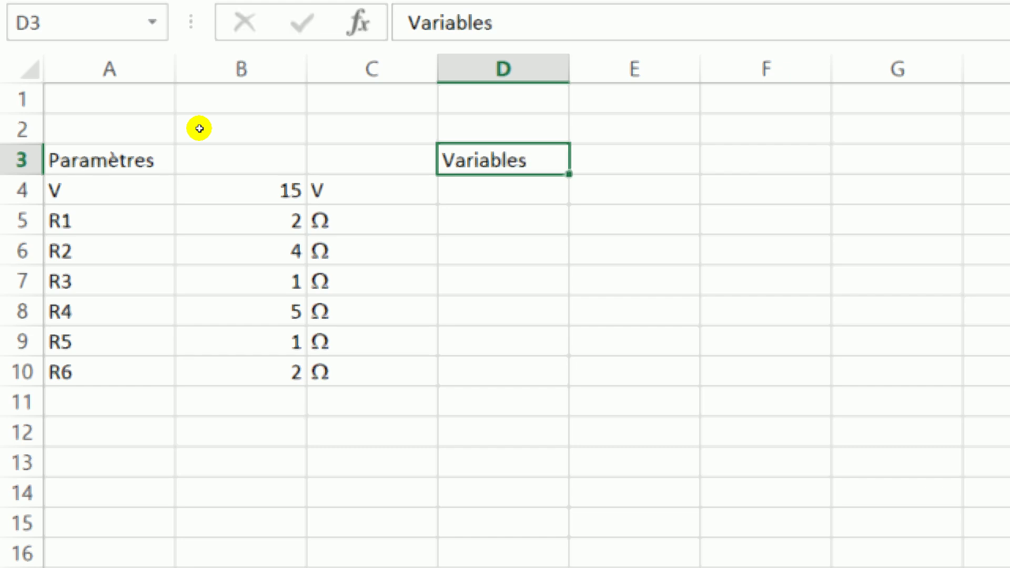
key("Return")
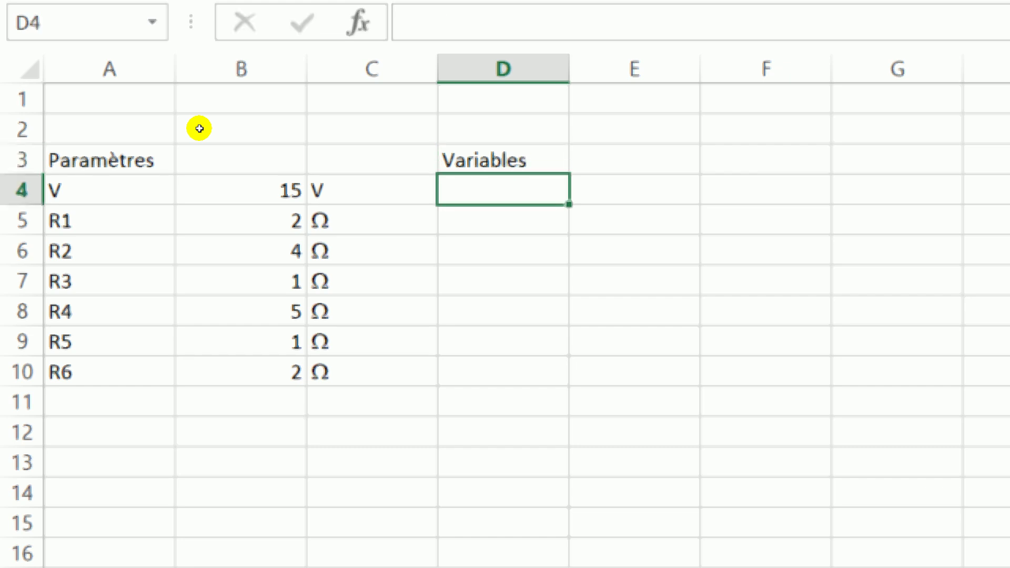
Enter the current labels I in D4 and I1 in D5, and fill the series down to I5 in D9.
type("I")
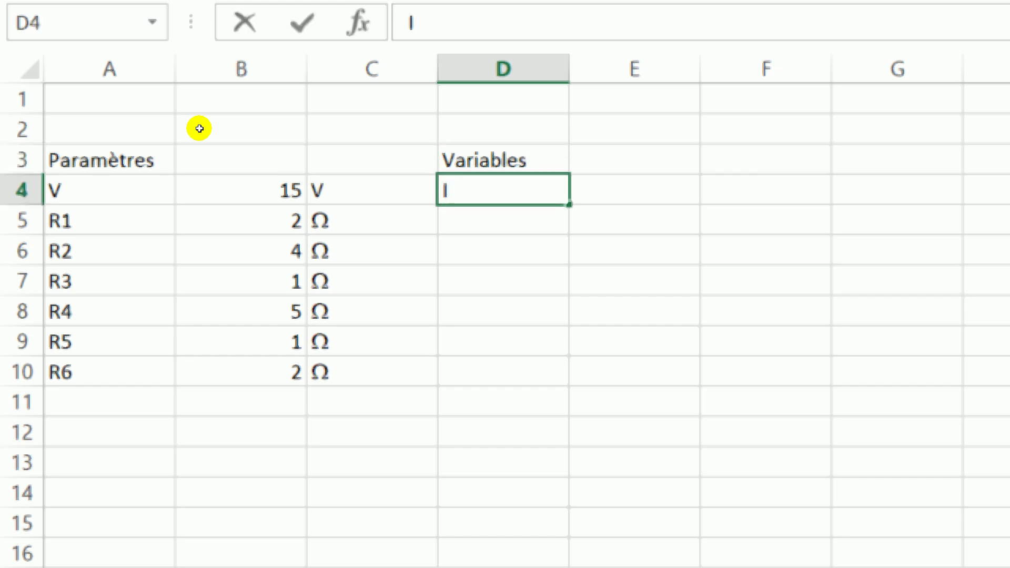
key("Return")
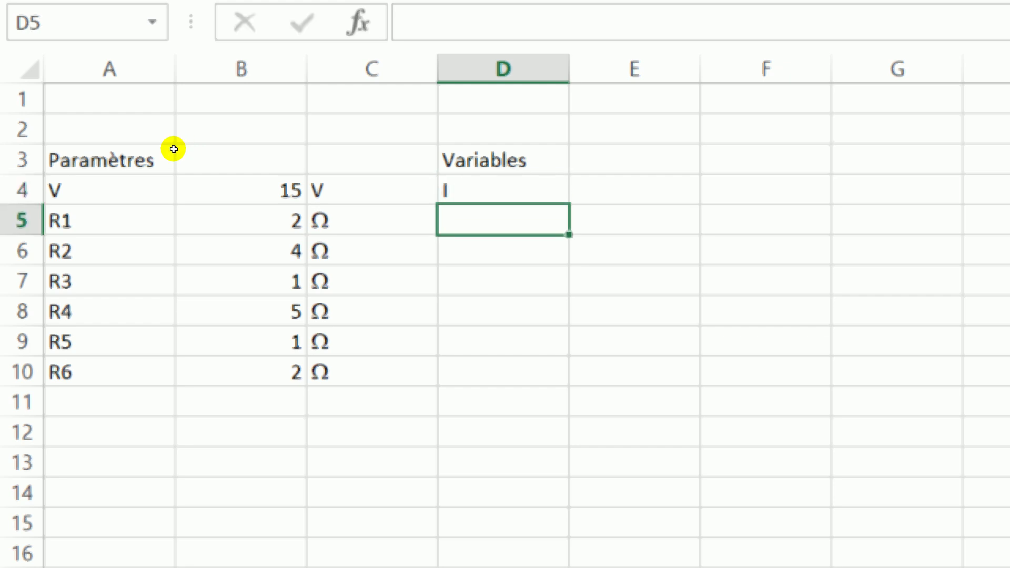
type("1")
key("BackSpace")
type("I1")
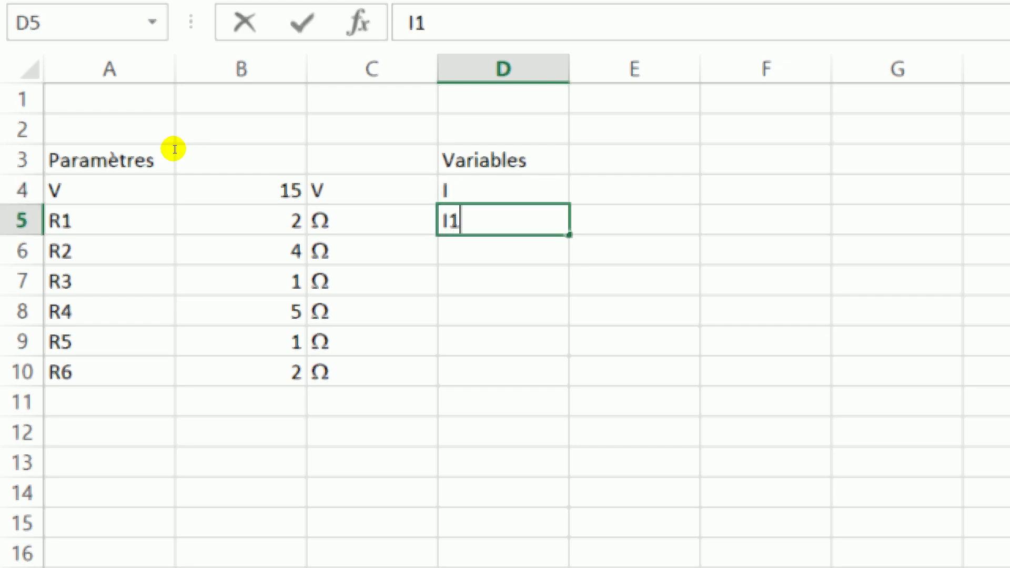
left_click_drag(569, 235, 573, 358)
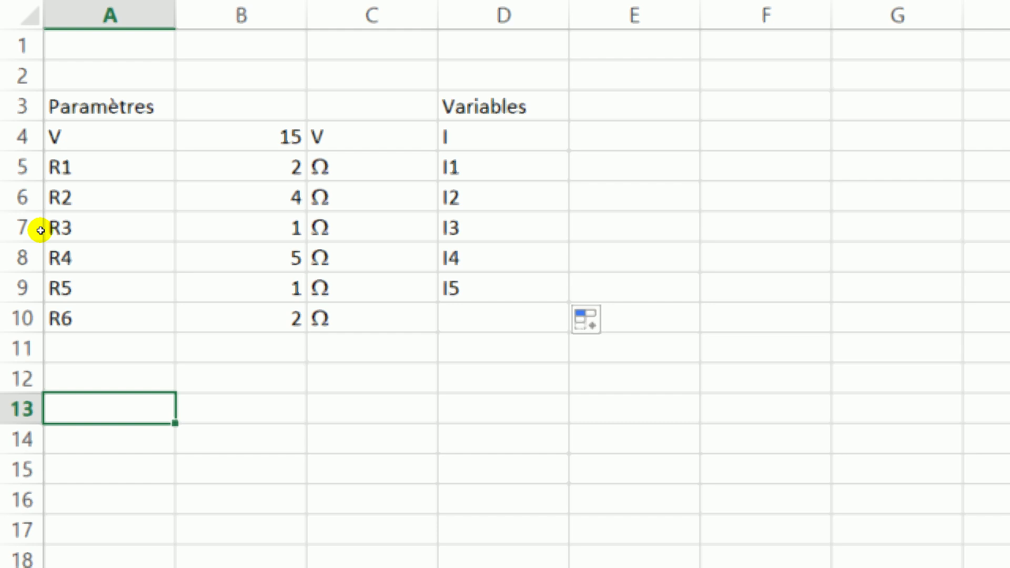
Enter the heading Equations in A13 and the label Nœud A in A14, and select cell B14.
type("Equa")
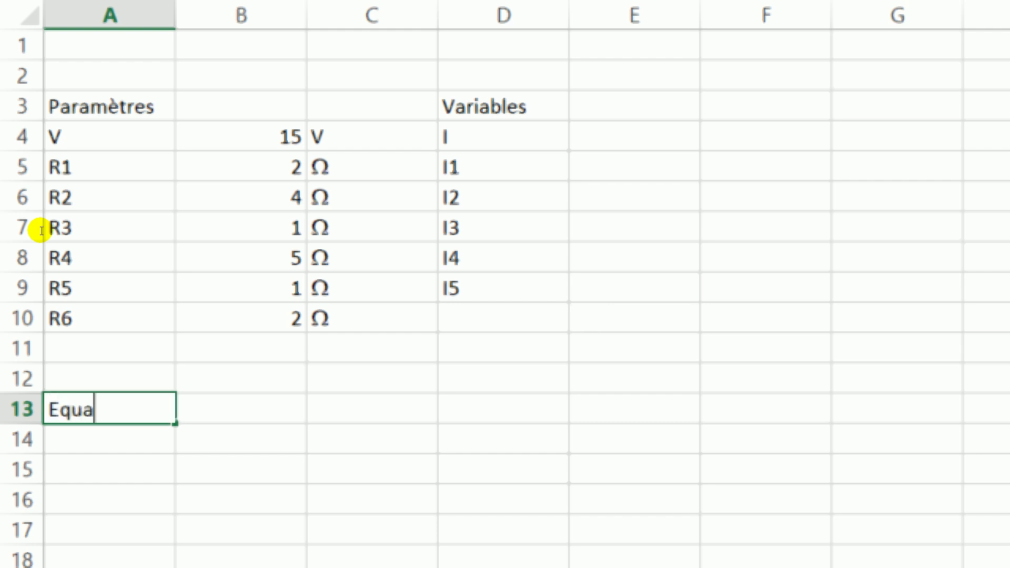
type("tions")
key("Return")
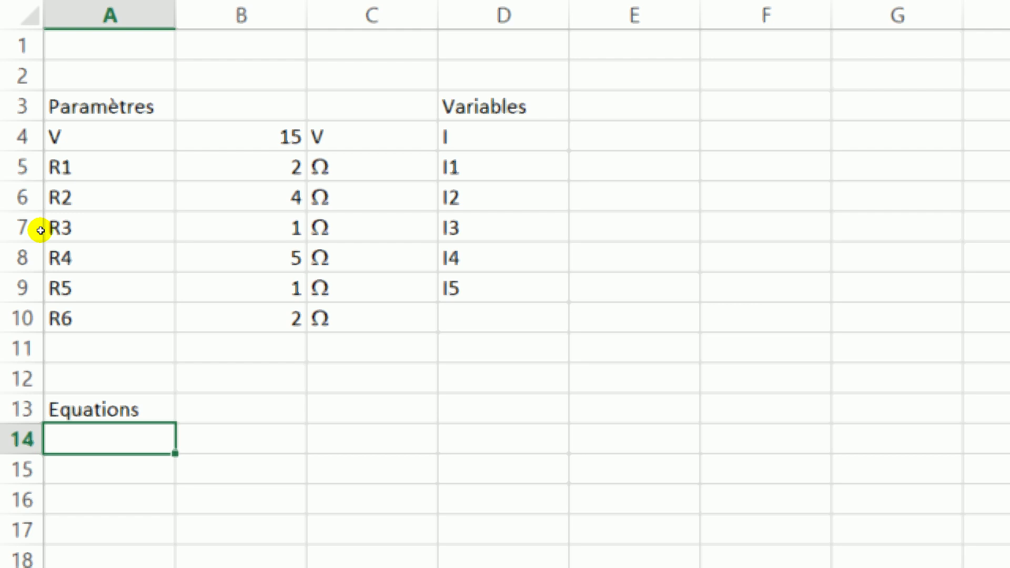
type("Noeud")
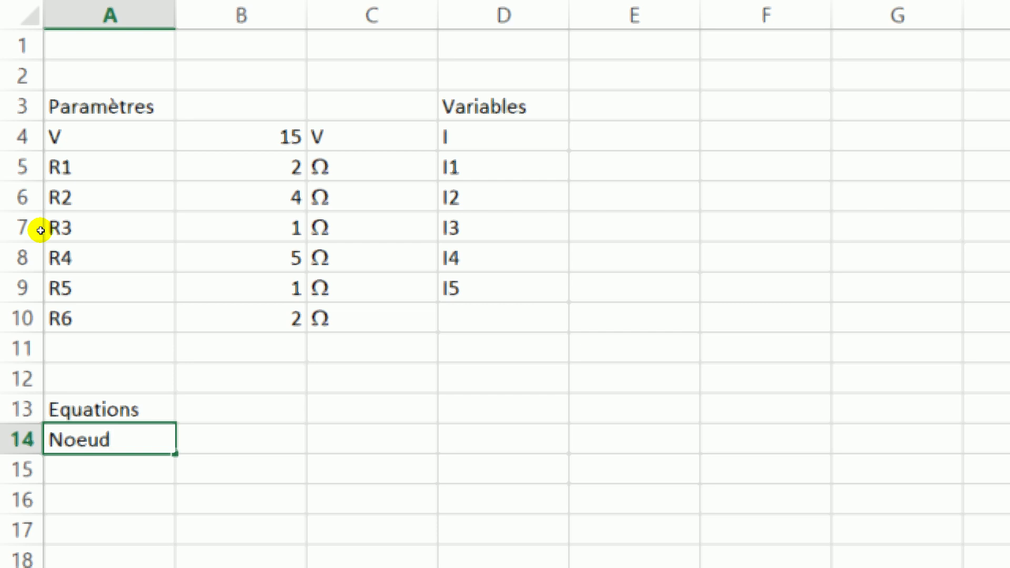
type(" A")
key("Return")
key("Up")
key("Right")
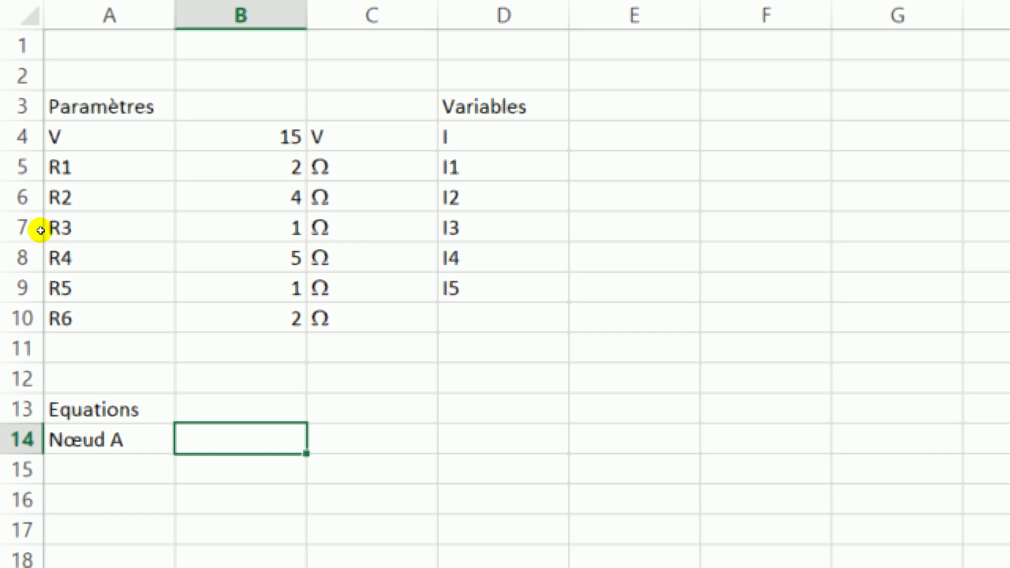
Define the name v for the voltage value in B4 and select the R1 value in B5.
left_click(85, 139)
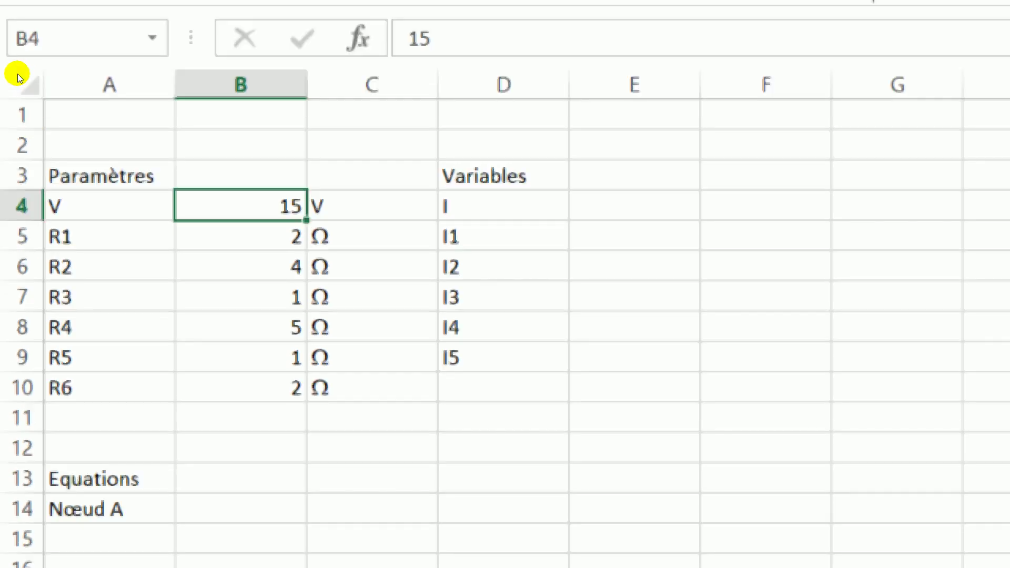
left_click(17, 82)
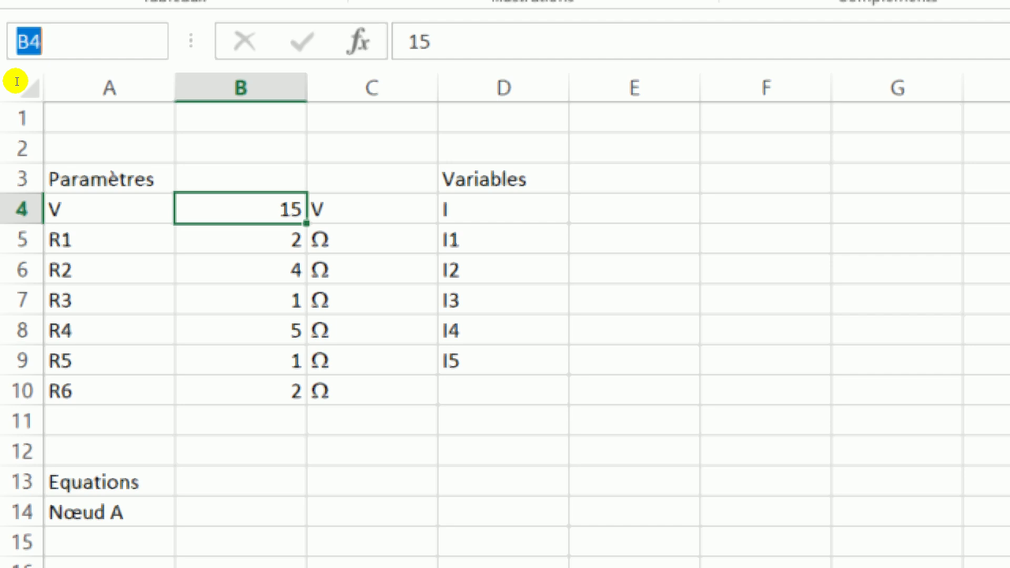
type("v")
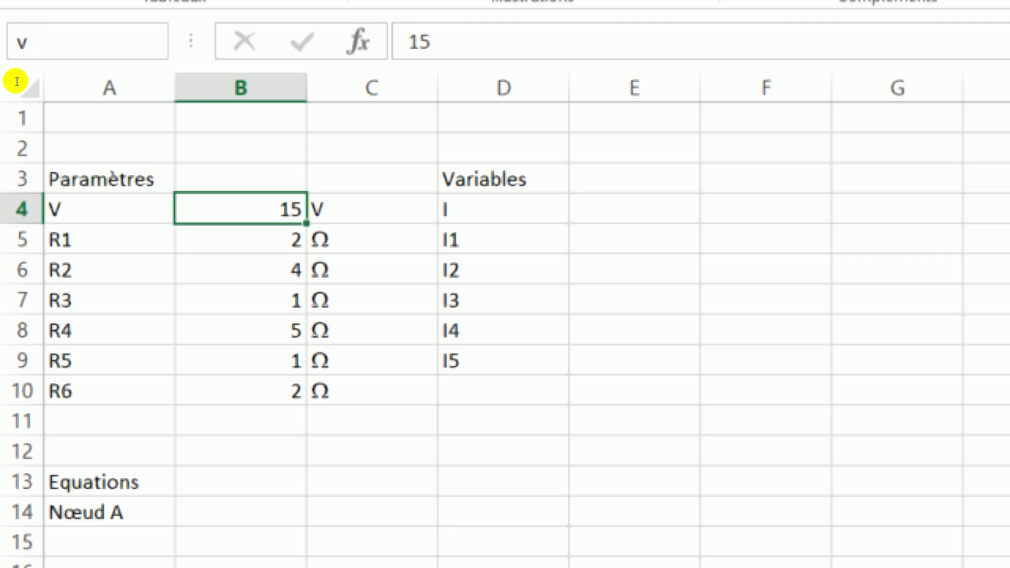
key("Return")
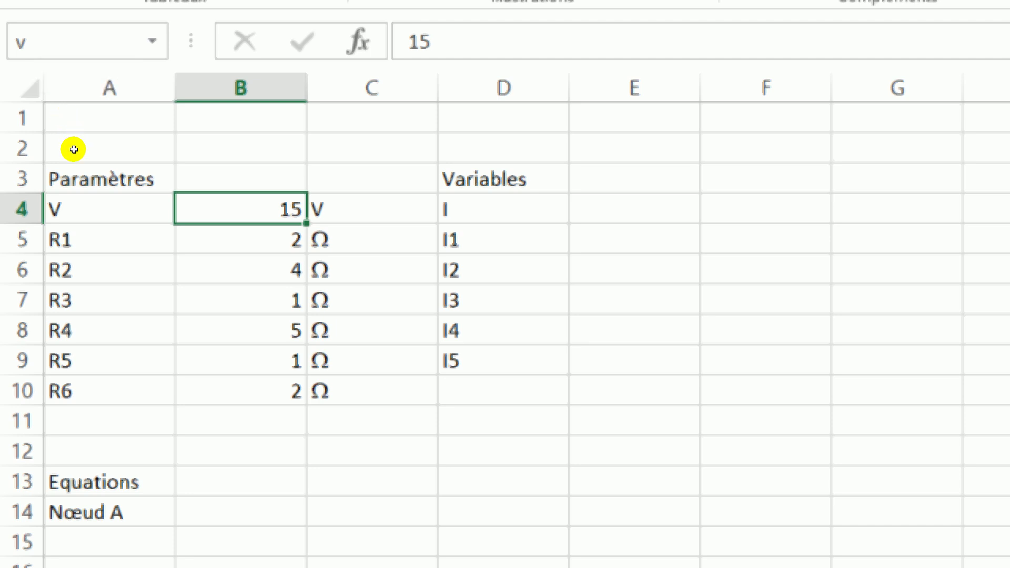
key("Down")
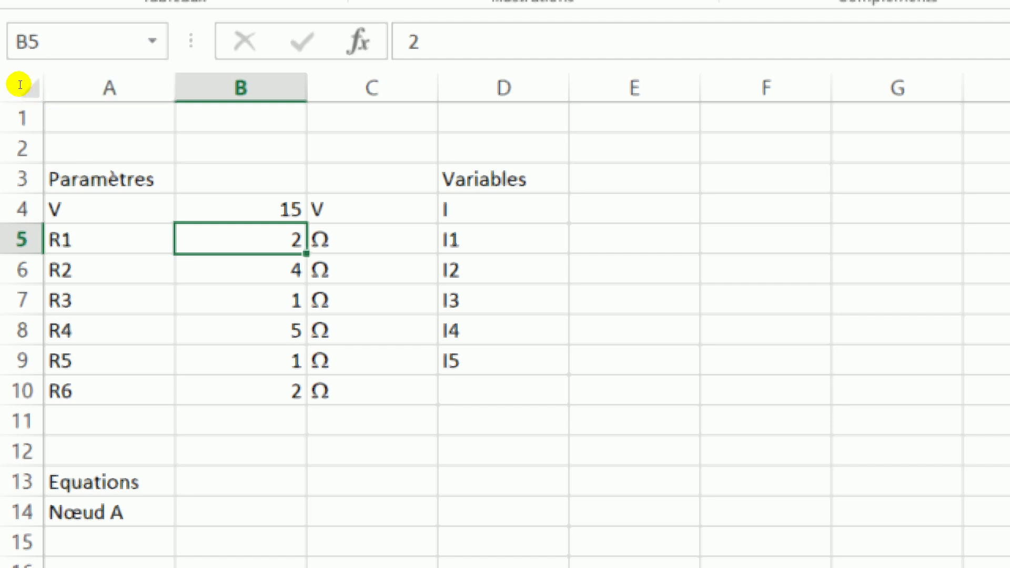
Try to define the name r1_ for the R1 value in B5.
key("alt+F3")
type("r1_")
key("Return")
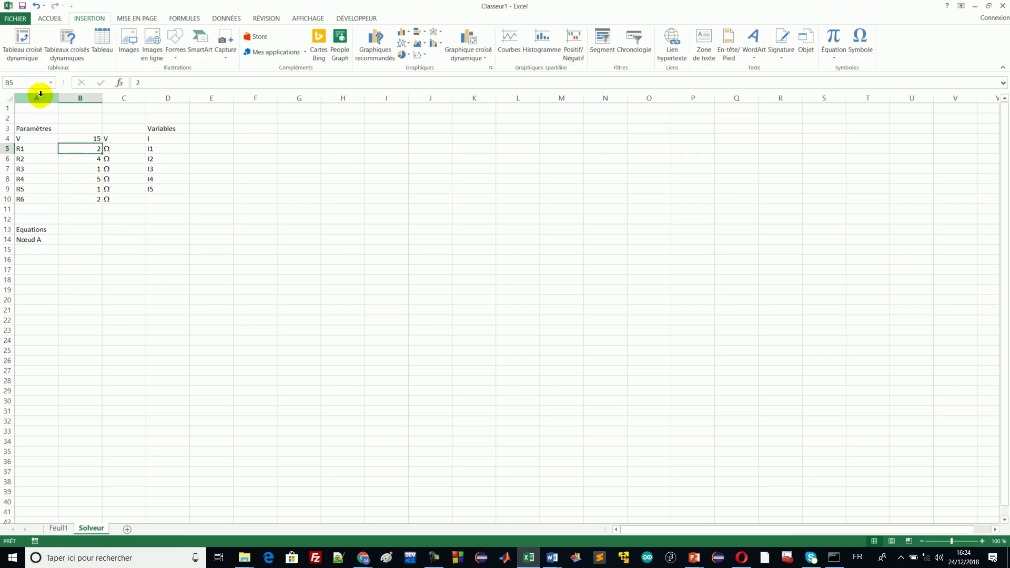
left_click(29, 82)
type("r")
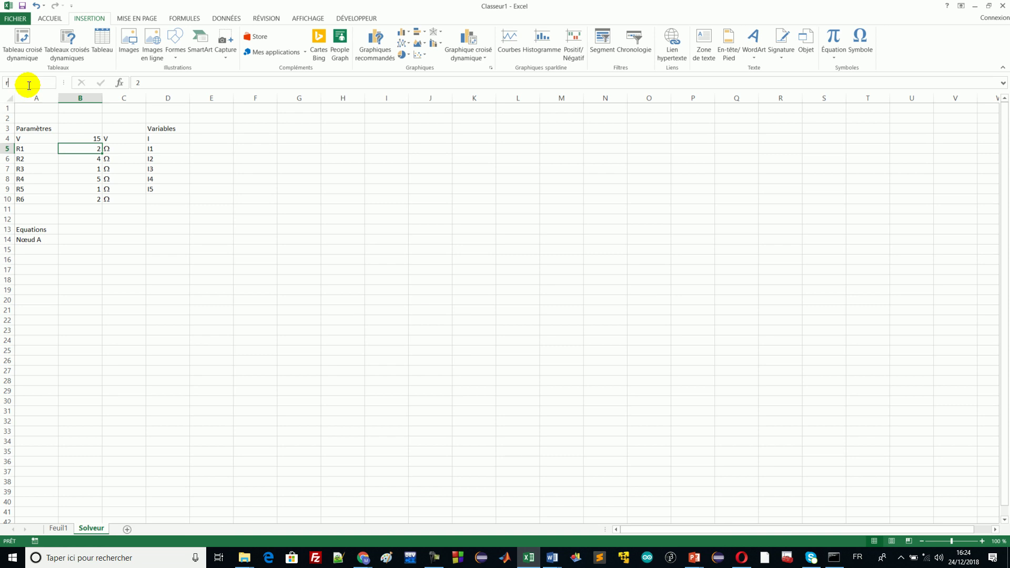
type("1_")
key("Return")
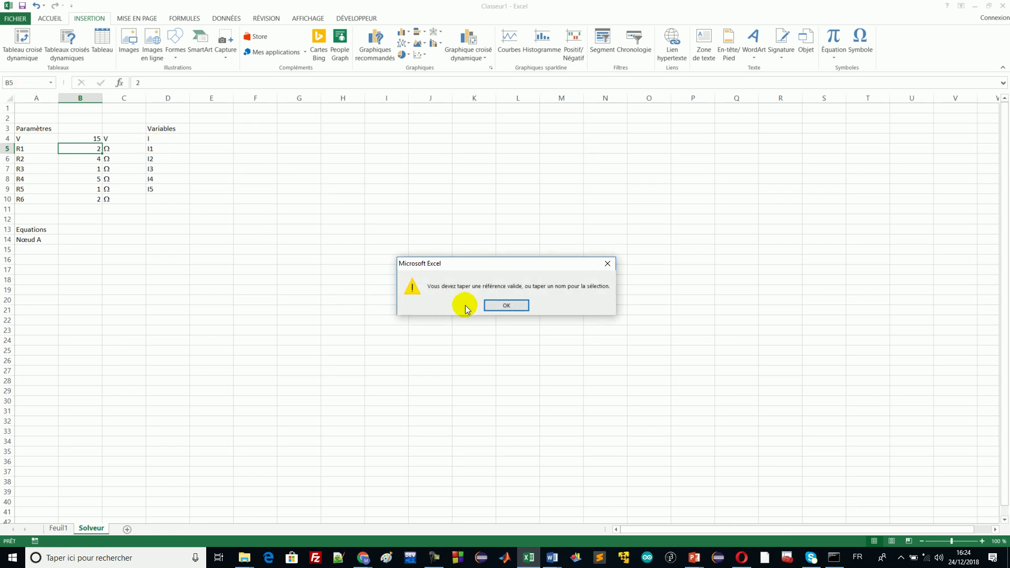
left_click(506, 305)
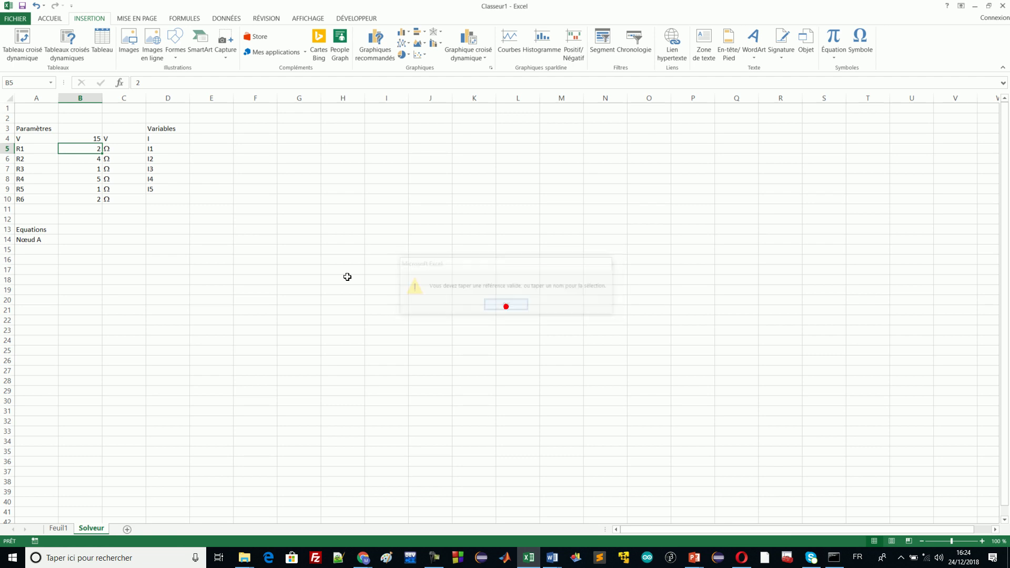
Define the names r_1 for the R1 value in B5 and r_2 for the R2 value in B6.
left_click(29, 85)
type("r_1")
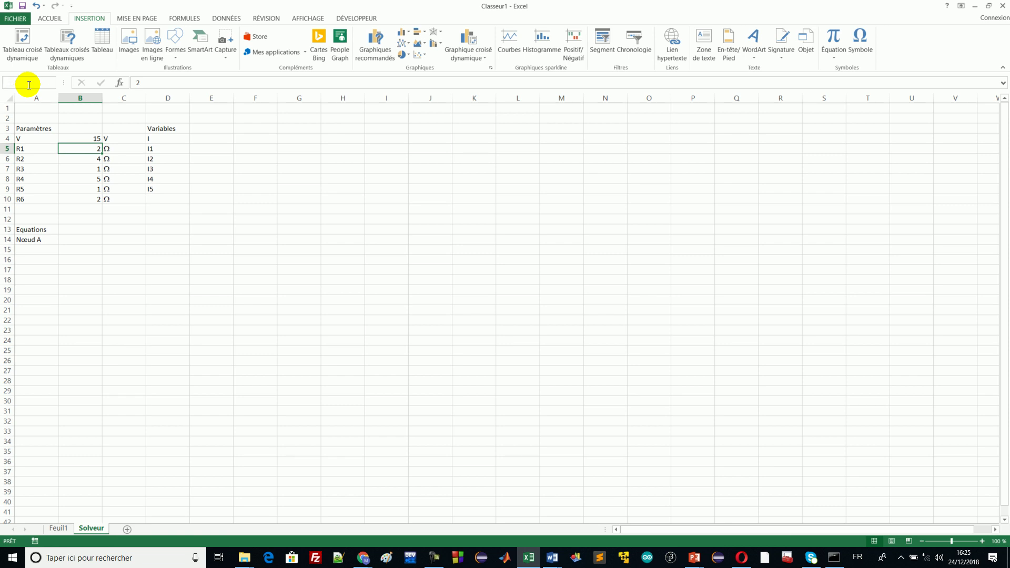
left_click(82, 161)
left_click(15, 85)
type("r")
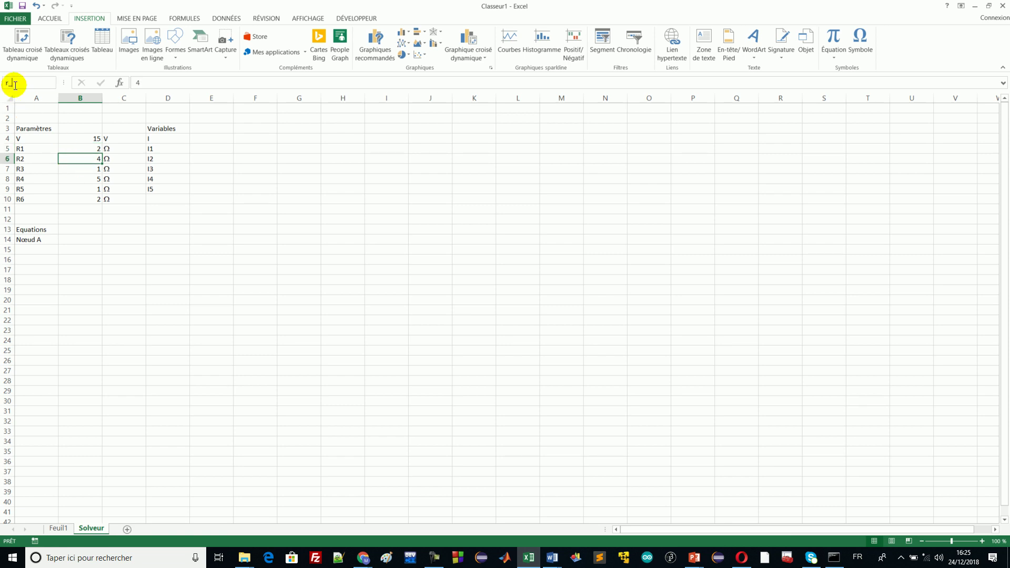
key("Return")
Define the names r_3 for cell B7 and r_4 for cell B8, and select the R5 value in B9.
left_click(75, 169)
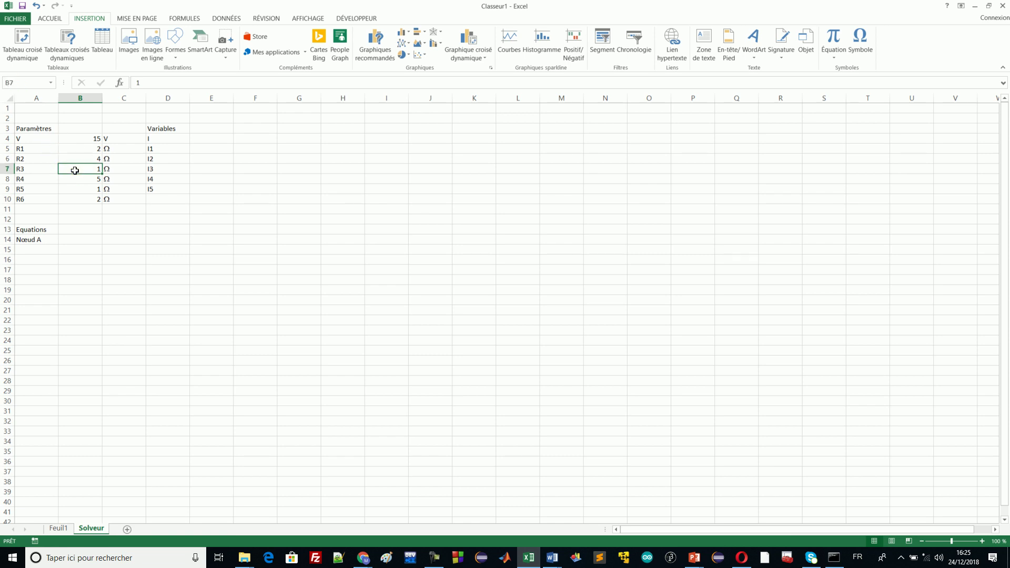
left_click(23, 82)
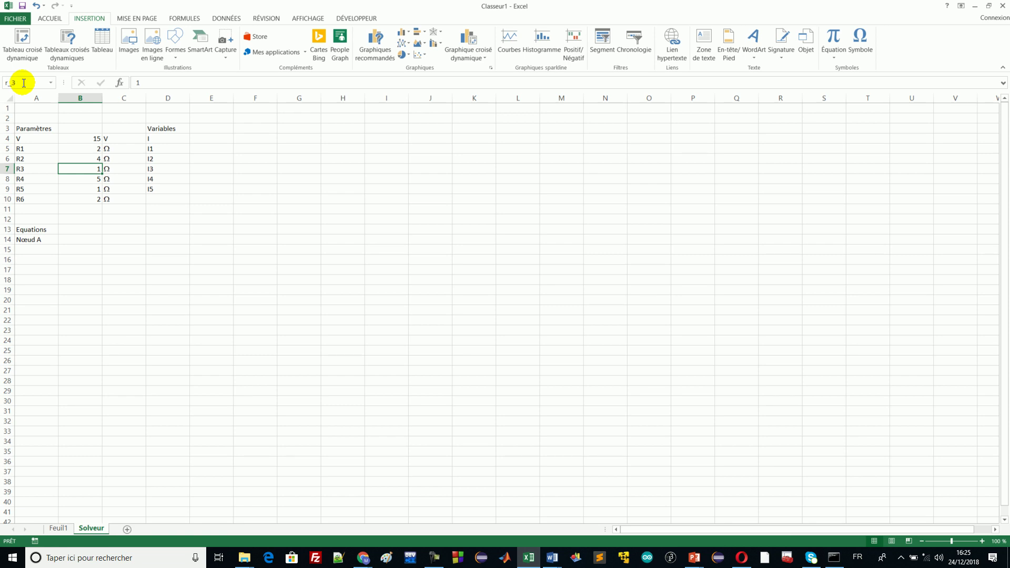
key("Return")
left_click(87, 179)
left_click(24, 81)
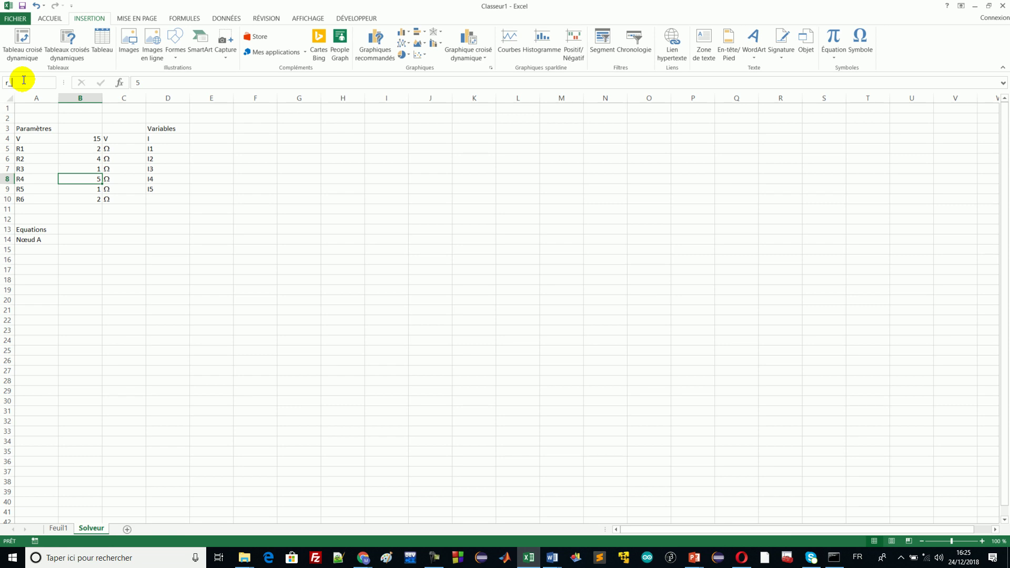
type("r_4")
key("Return")
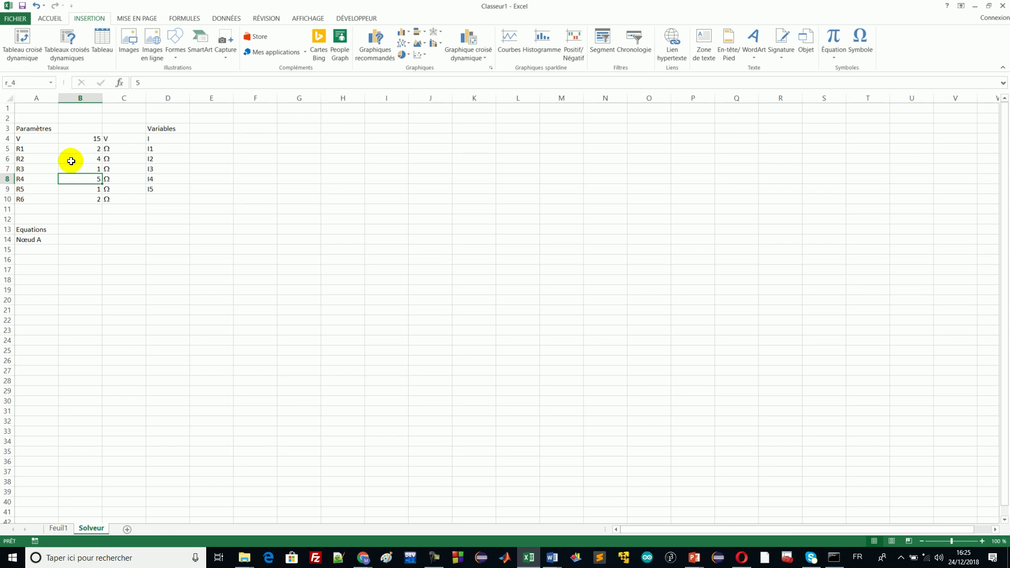
left_click(83, 189)
left_click(26, 84)
type("r8")
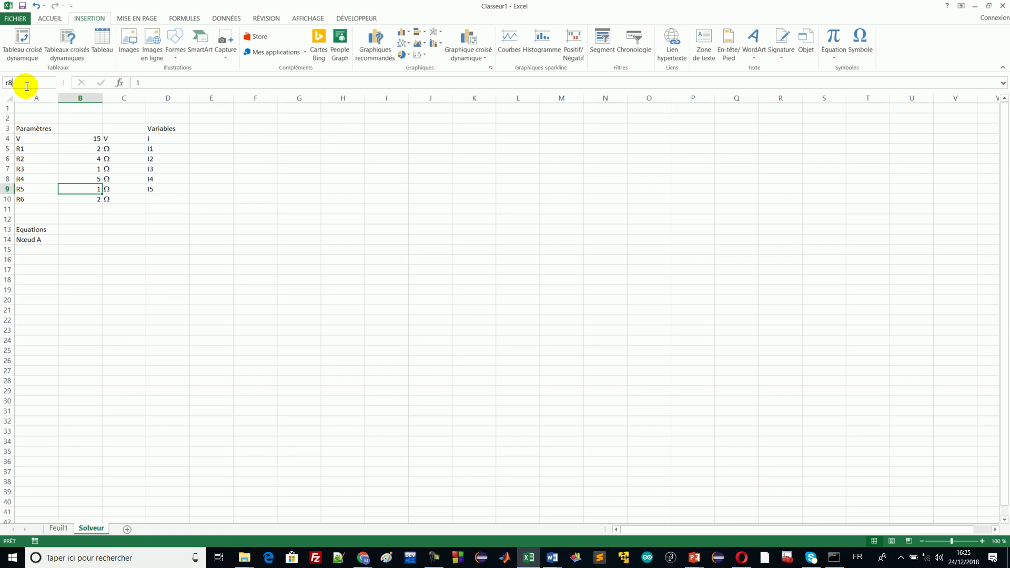
type("(")
key("Return")
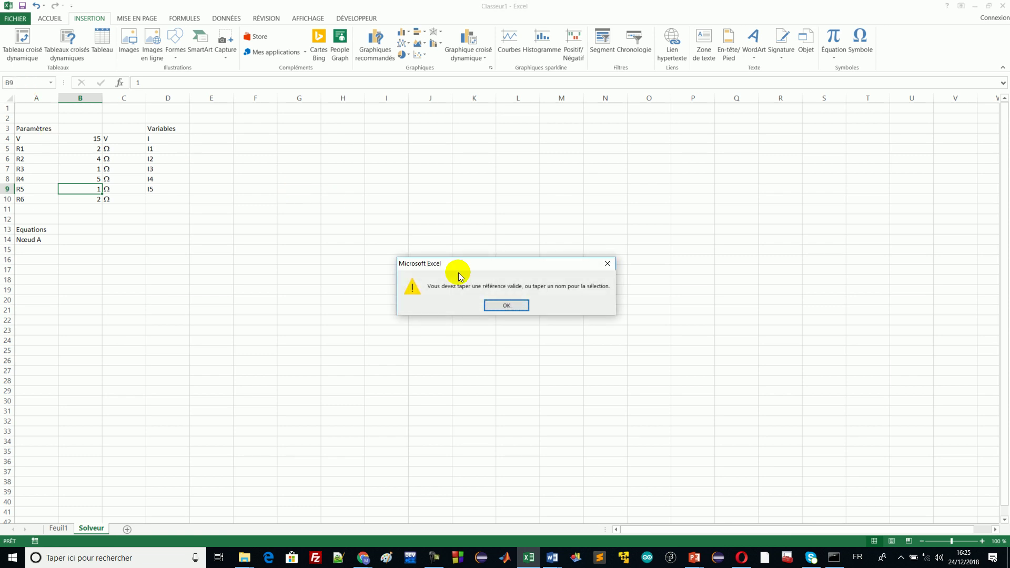
left_click(506, 305)
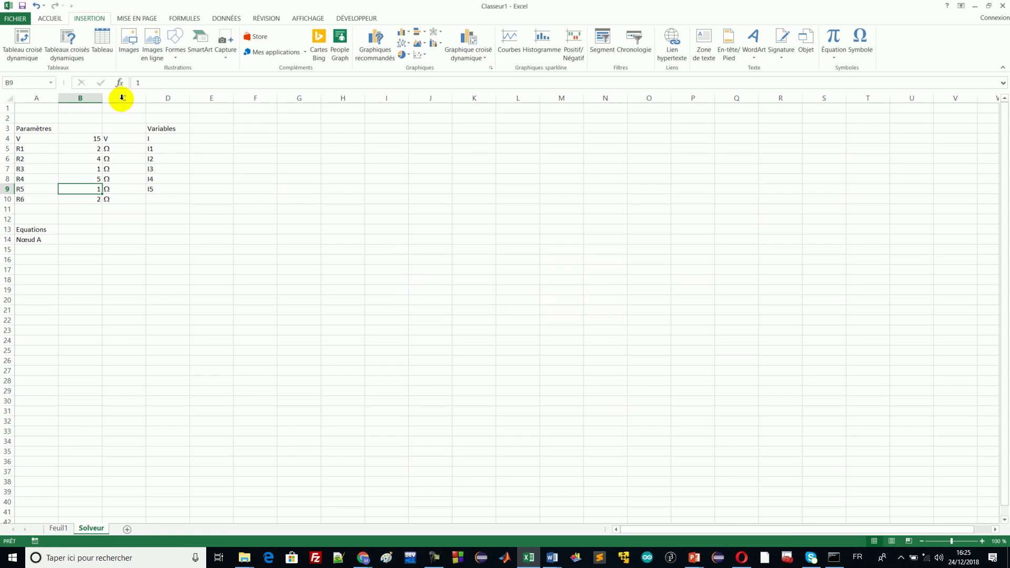
Define the name r_5 for the R5 value in cell B9.
left_click(29, 82)
type("r")
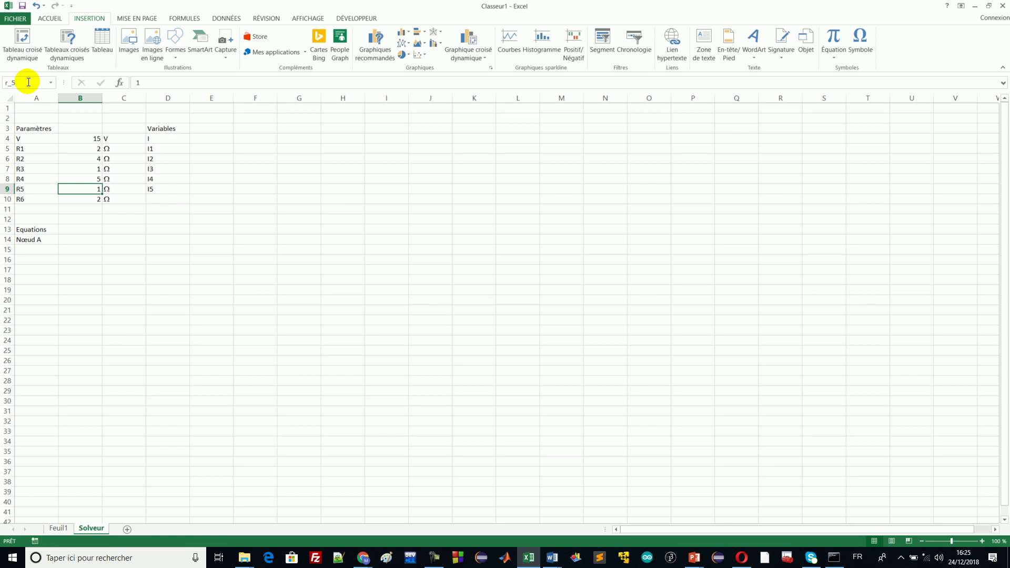
type("_5")
key("Return")
Define the name r_6 for the R6 value in cell B10 and review the list of defined names.
left_click(90, 199)
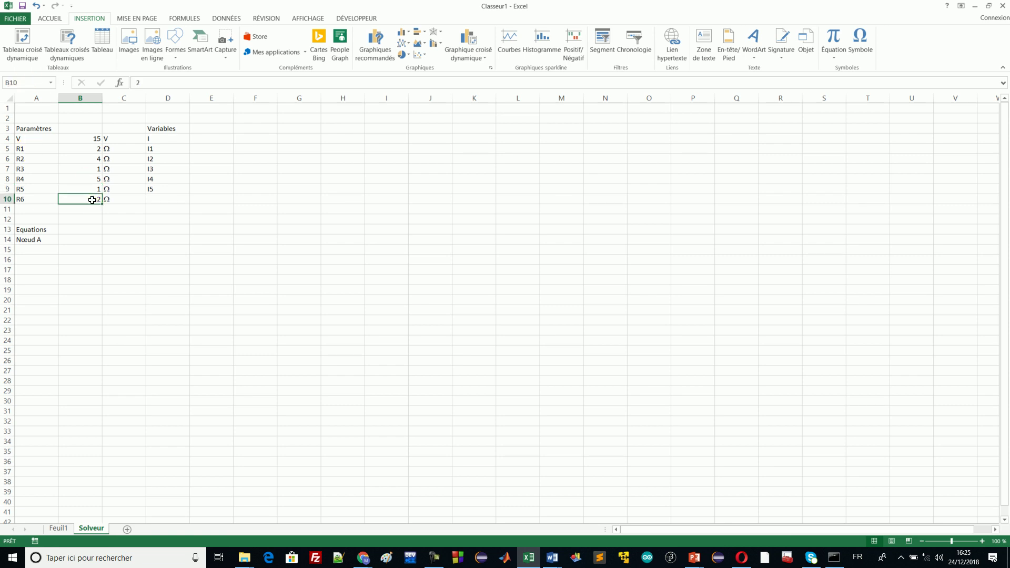
left_click(29, 82)
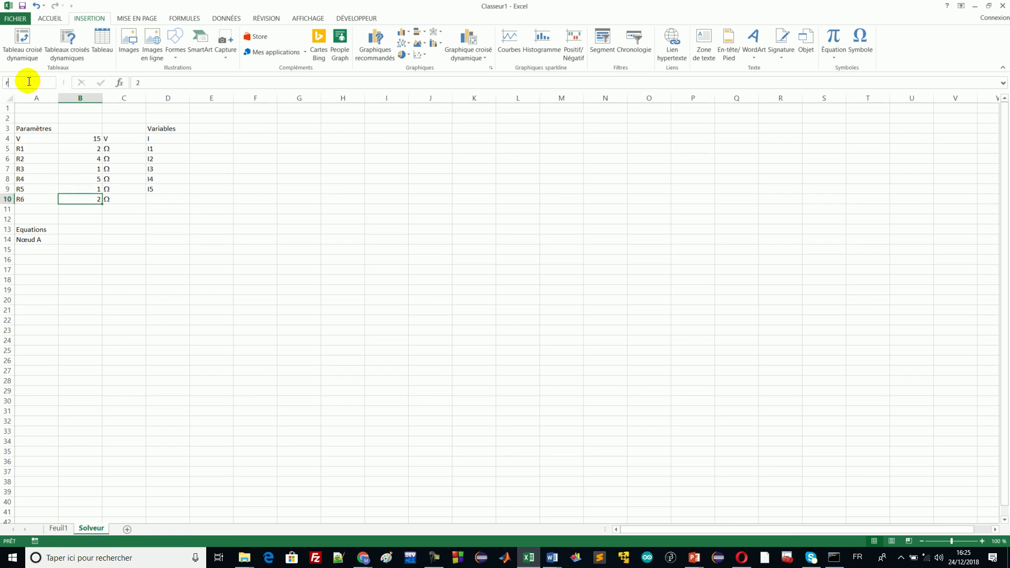
type("r8-")
type("r")
type("r")
type("_")
type("6")
key("Return")
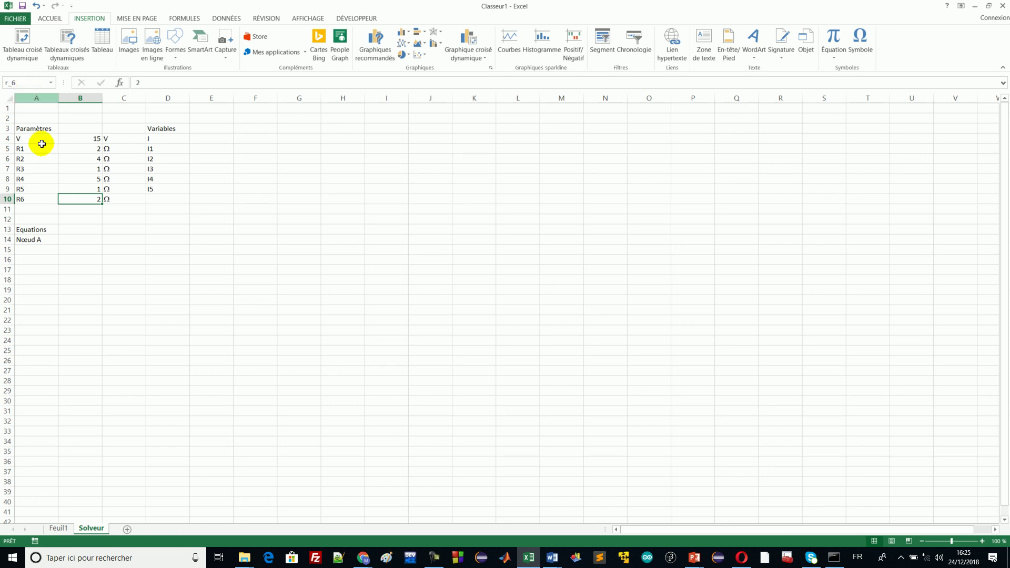
left_click(51, 83)
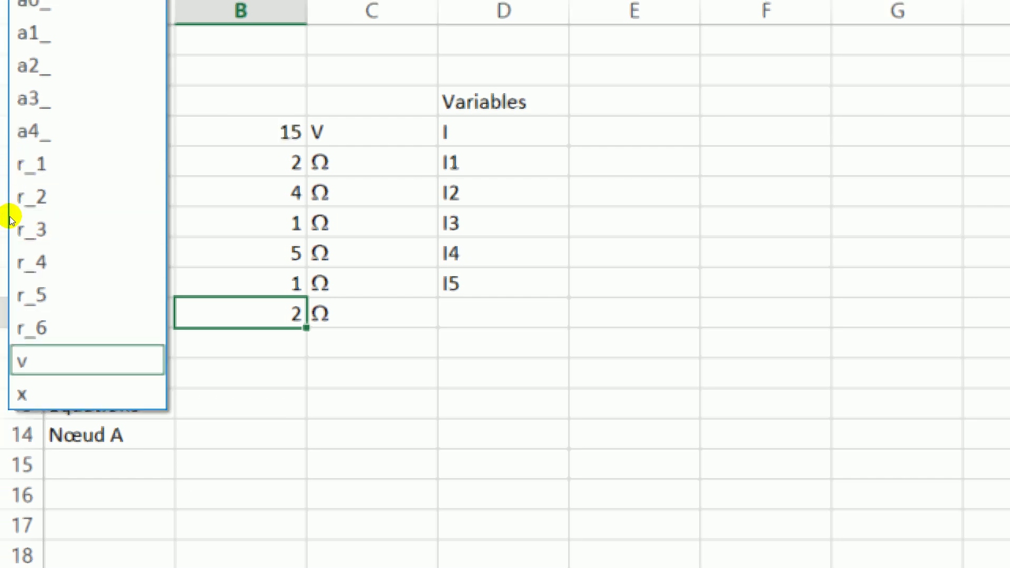
left_click(202, 140)
Enter the starting values 1, 2, 3 and 0 for the currents I, I1, I2 and I3 in E4:E7.
left_click(634, 132)
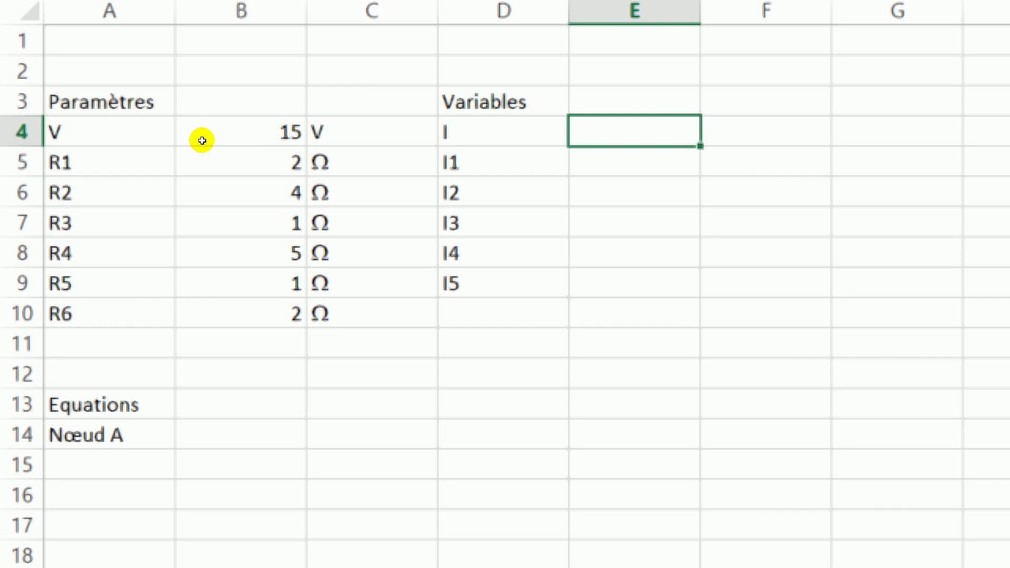
type("1")
key("Return")
type("2")
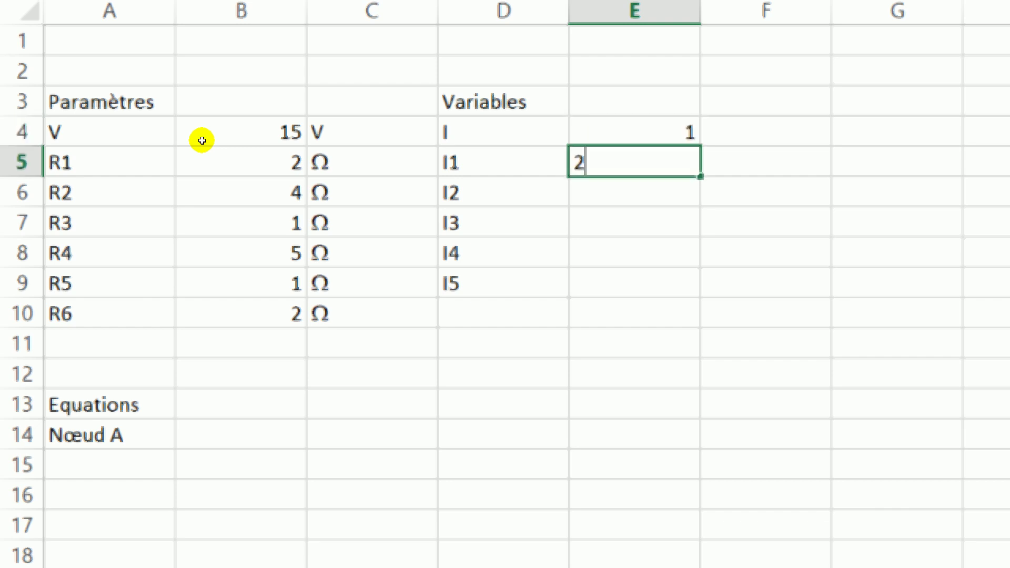
key("Return")
type("3")
key("Return")
type("0")
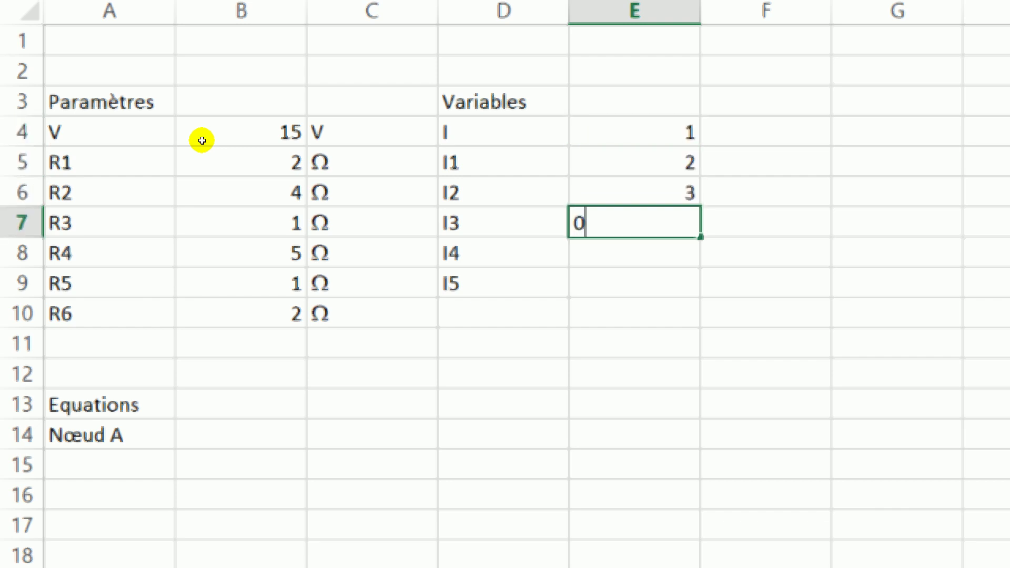
key("Return")
Enter the starting values 4 for I4 in E8 and 0,5 for I5 in E9.
type("4")
key("ctrl+Return")
key("Return")
type("-")
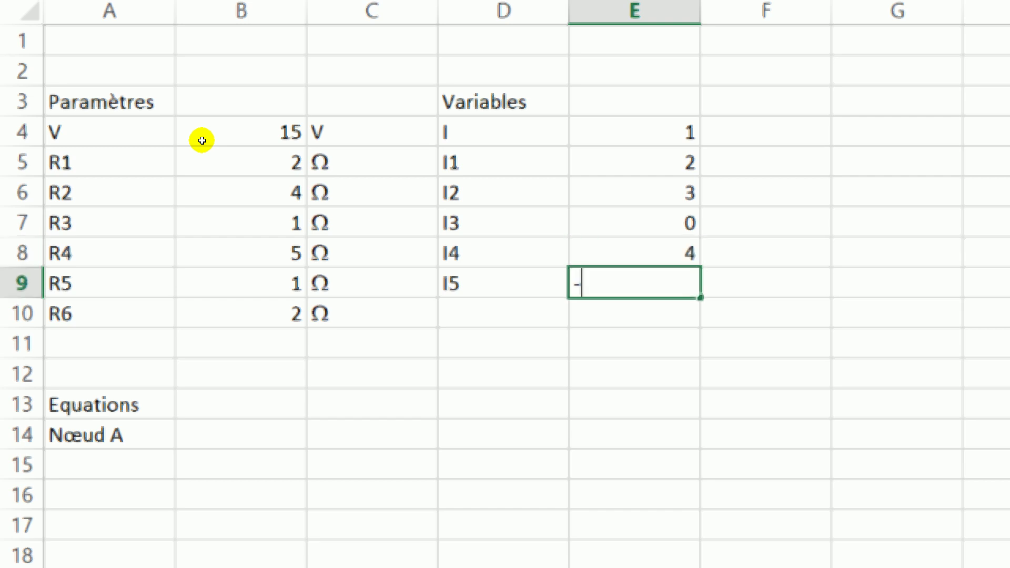
key("BackSpace")
type("0,5")
key("Return")
Define the name i for the current I value in cell E4.
key("Up")
key("Up")
key("Up")
key("Up")
key("Up")
key("Up")
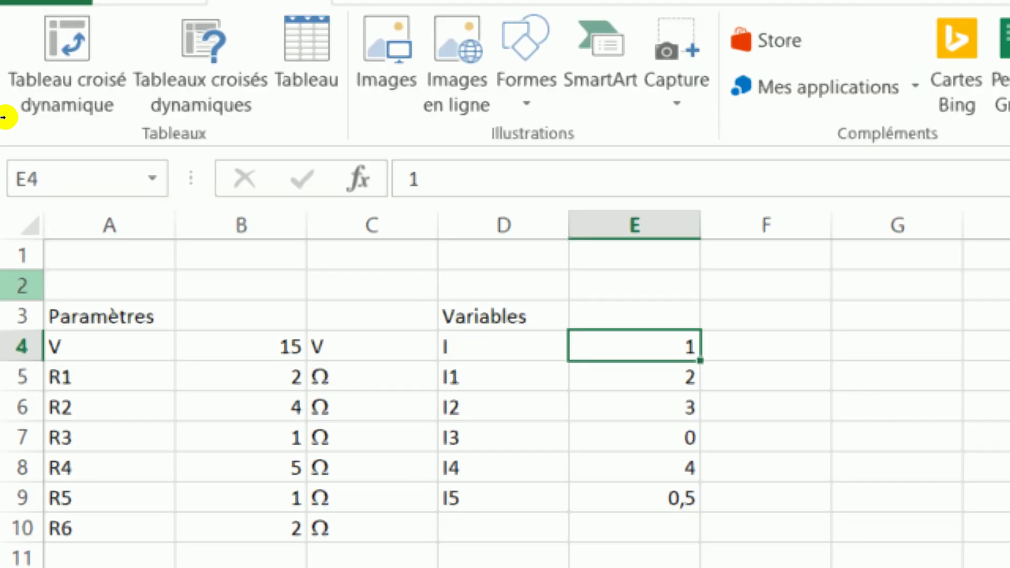
left_click(79, 179)
type("i")
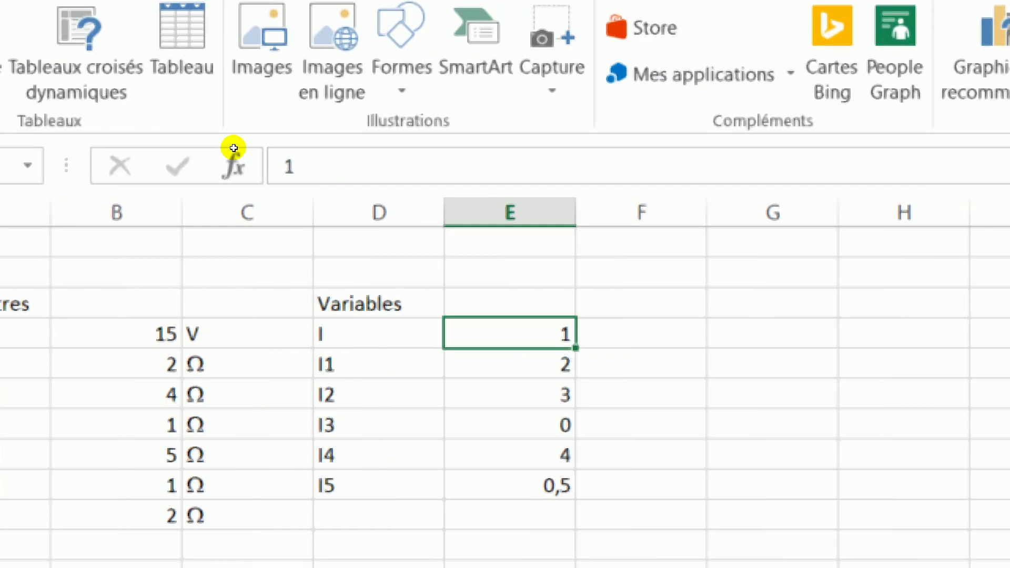
Define the name i_1 for the I1 value in cell E5.
key("Down")
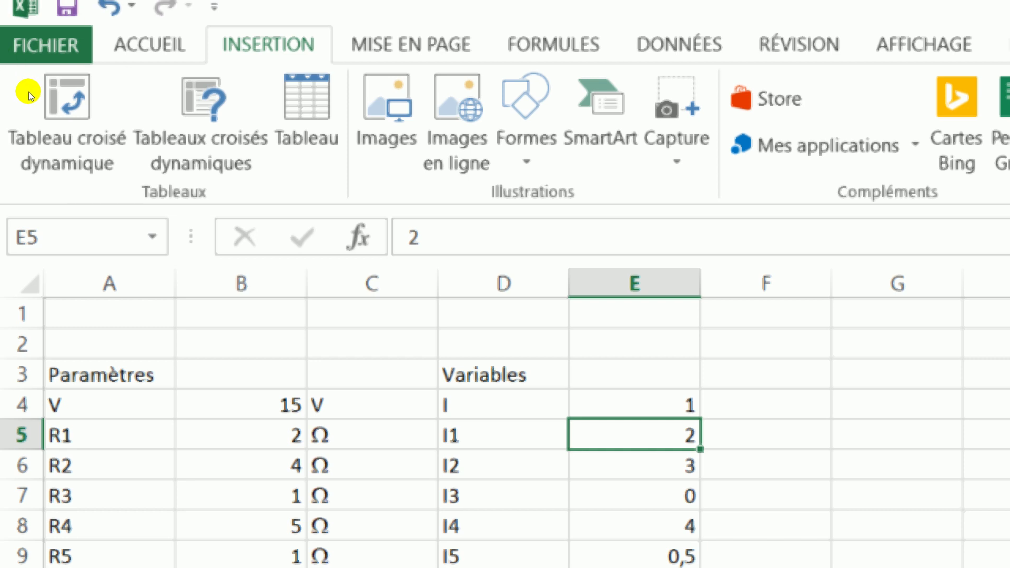
left_click(26, 237)
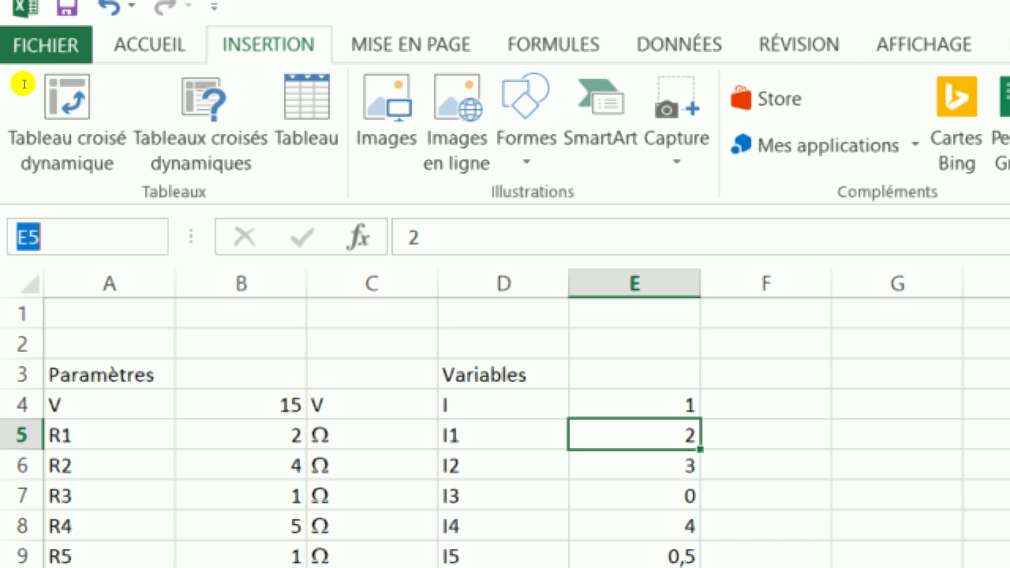
type("i")
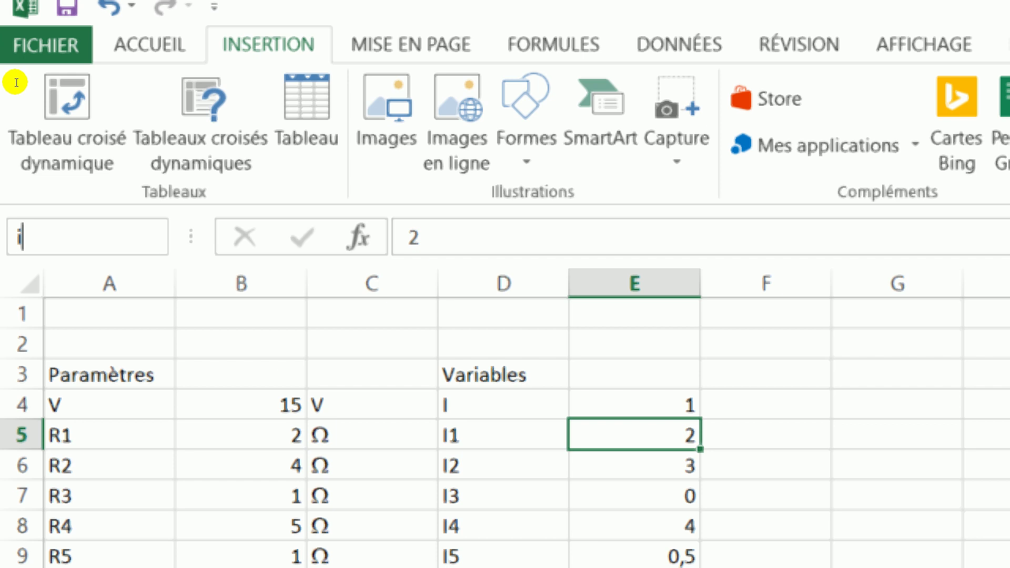
type("_1")
key("Return")
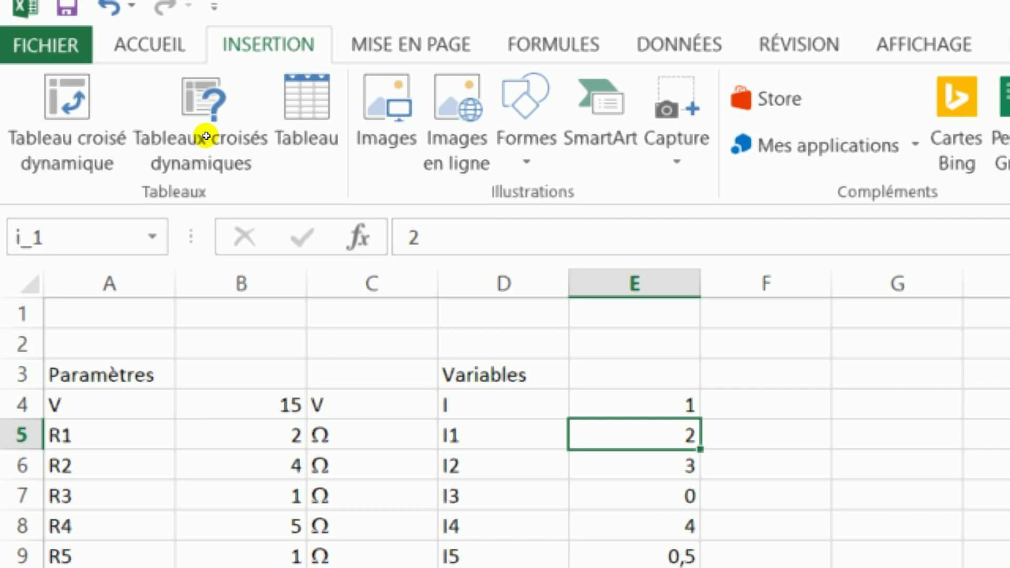
Define the names i_2 for the I2 value in E6 and i_3 for the I3 value in E7.
key("Return")
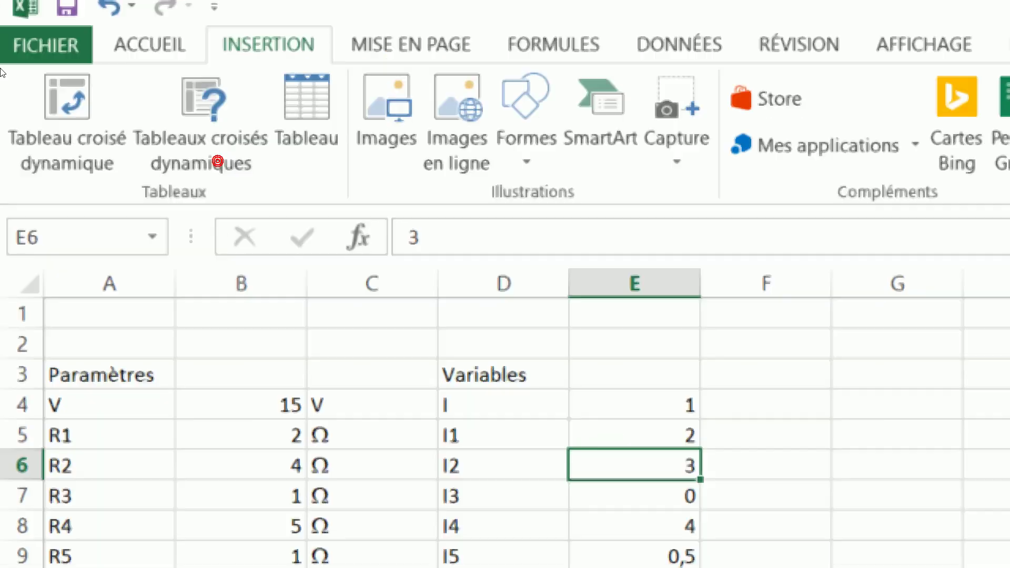
left_click(28, 88)
type("i_2")
key("Return")
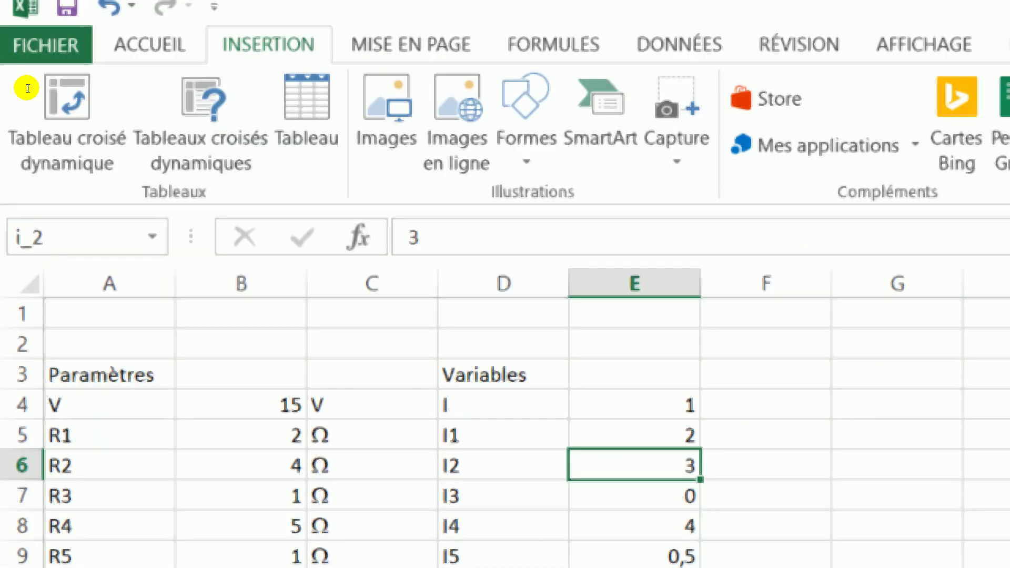
key("Return")
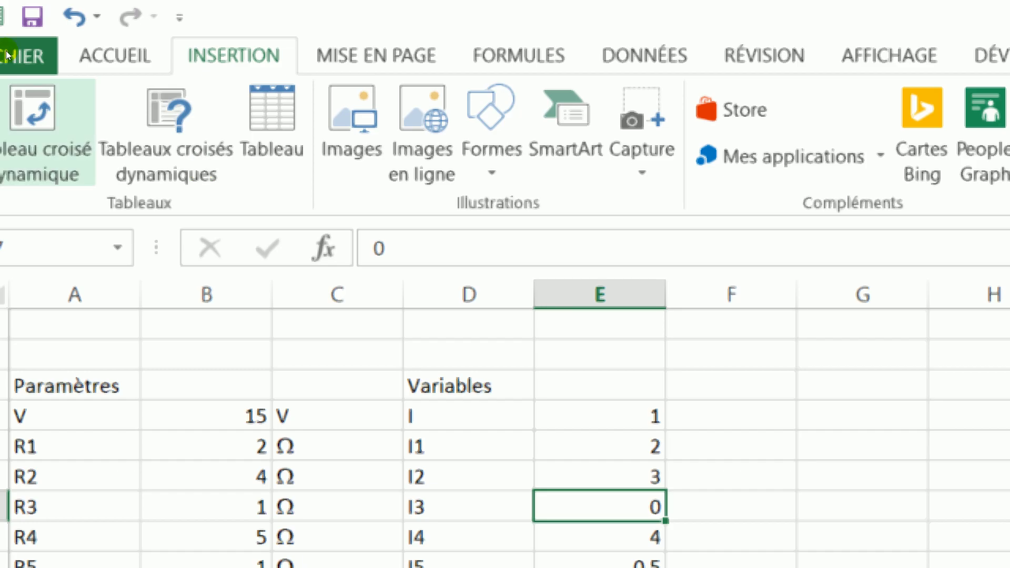
left_click(20, 88)
type("i_3")
key("Return")
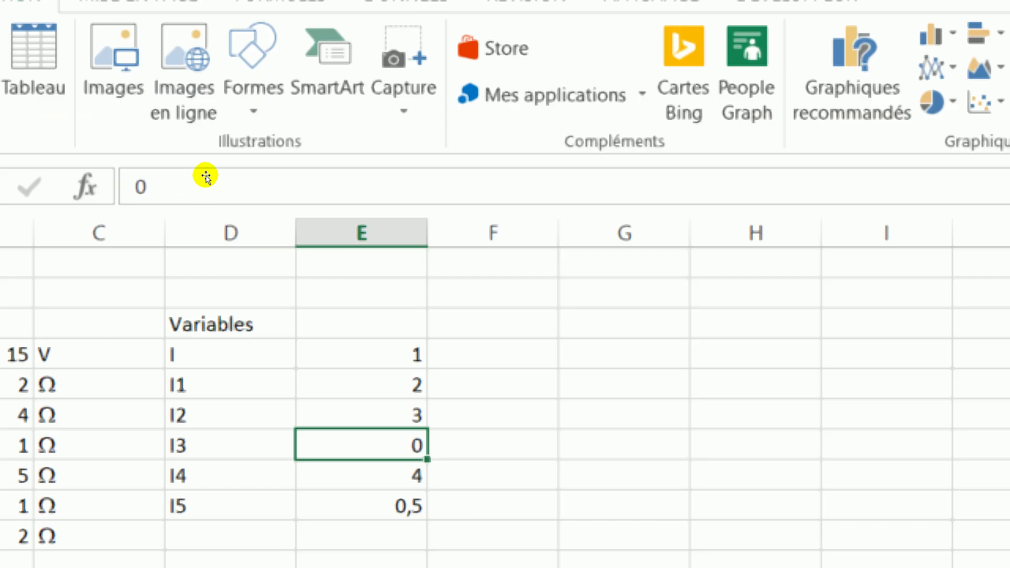
Define the names i_4 for the I4 value in E8 and i_5 for the I5 value in E9.
key("Down")
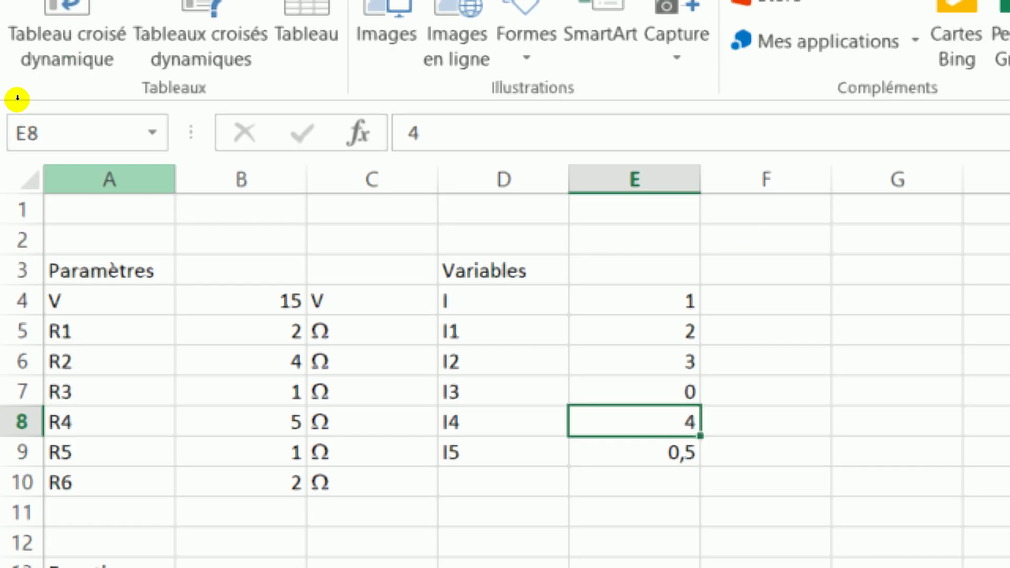
left_click(22, 129)
type("i_")
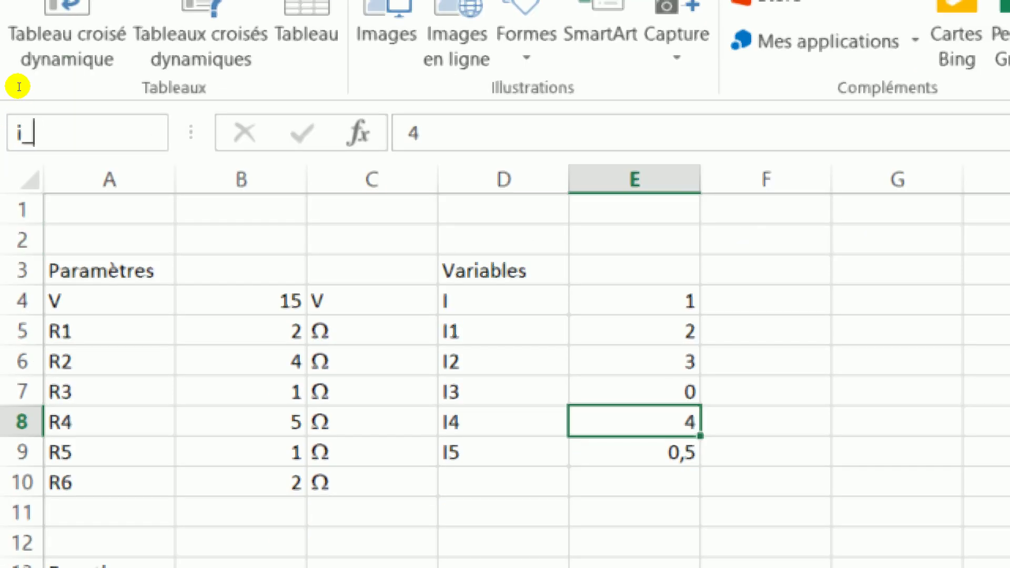
type("4")
key("Return")
key("Down")
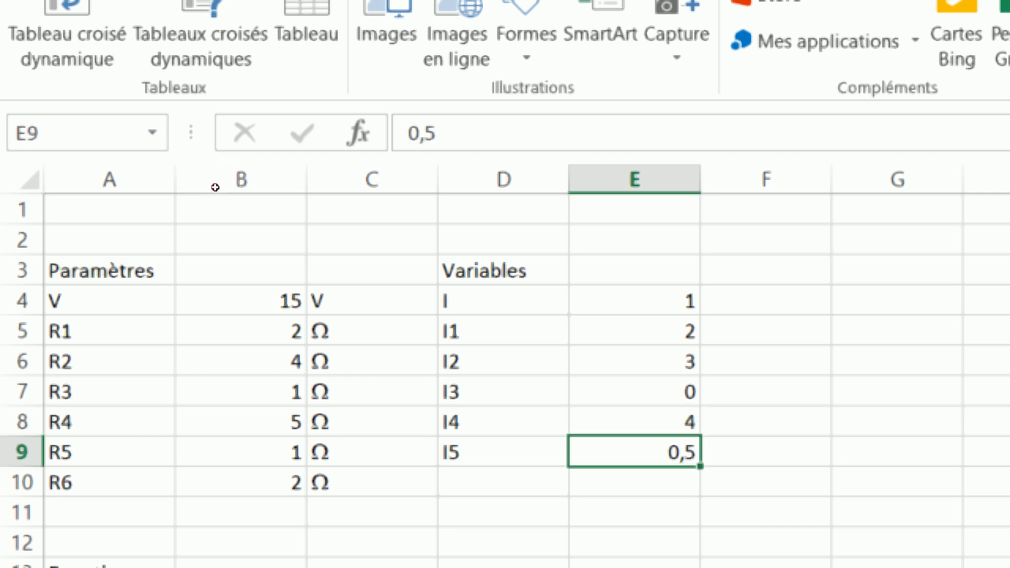
left_click(68, 228)
type("i_5")
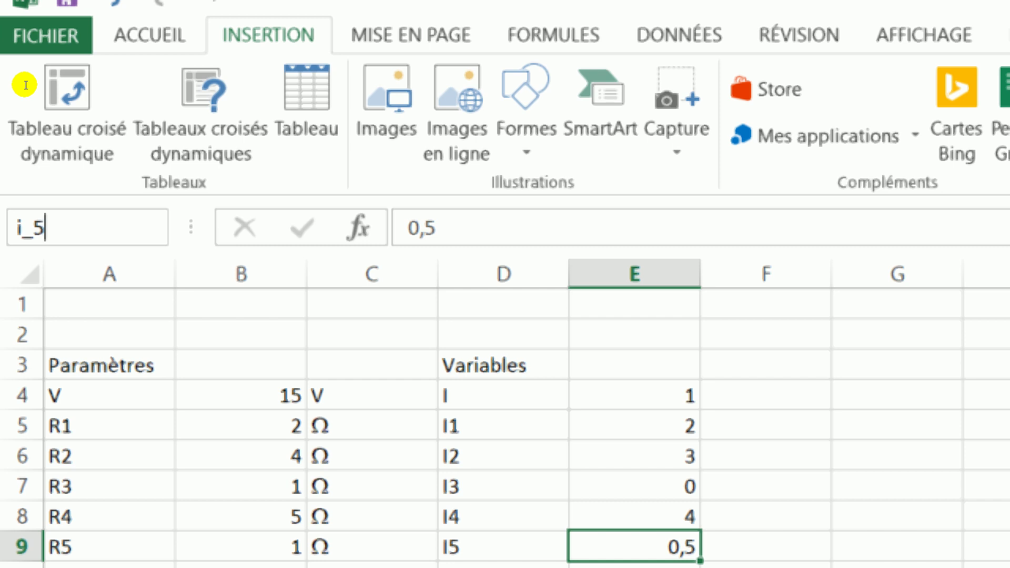
key("Return")
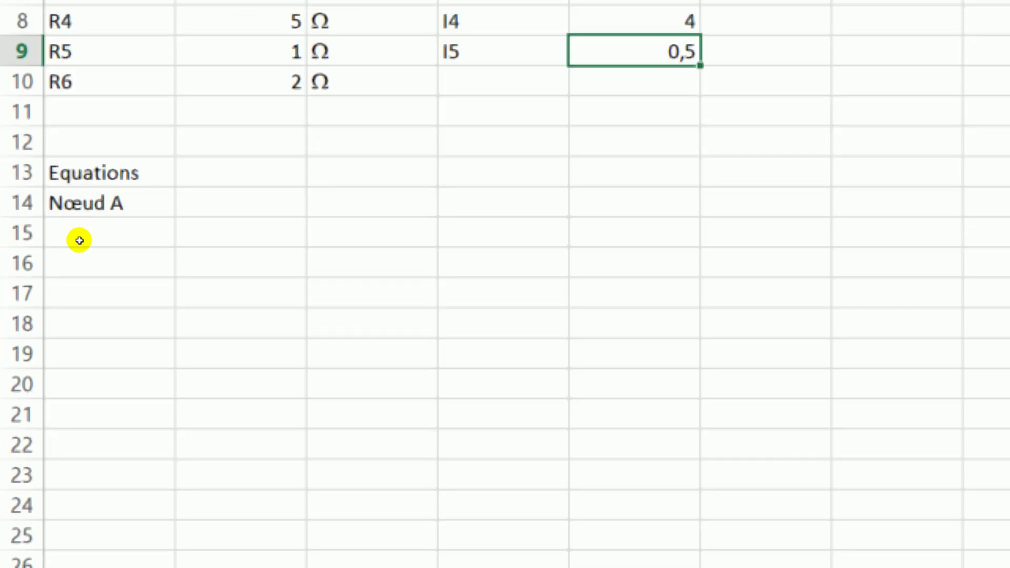
Enter the node A equation =i-i_1-i_2 in cell B14 beside the Nœud A label.
left_click(238, 202)
type("=")
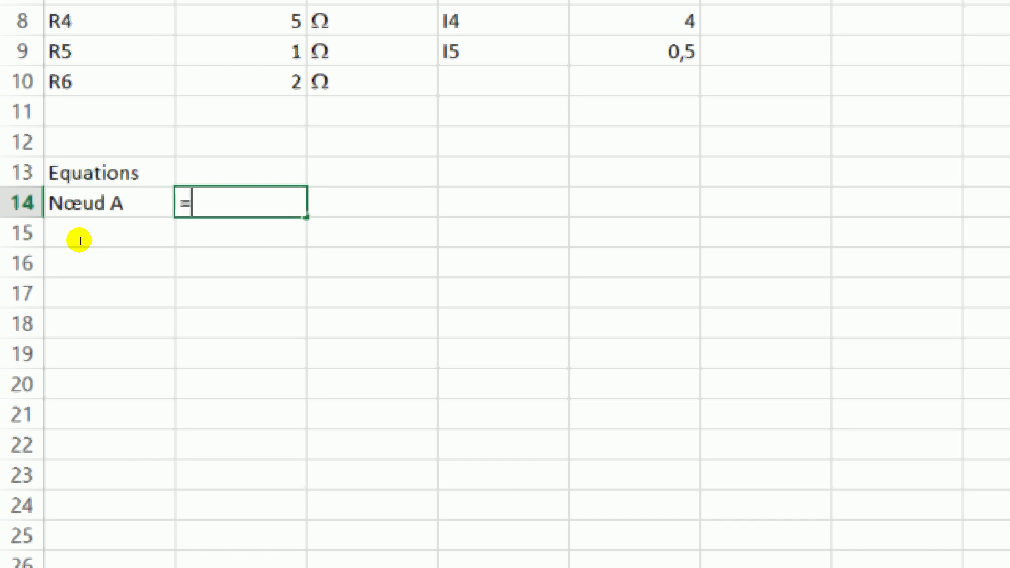
type("i")
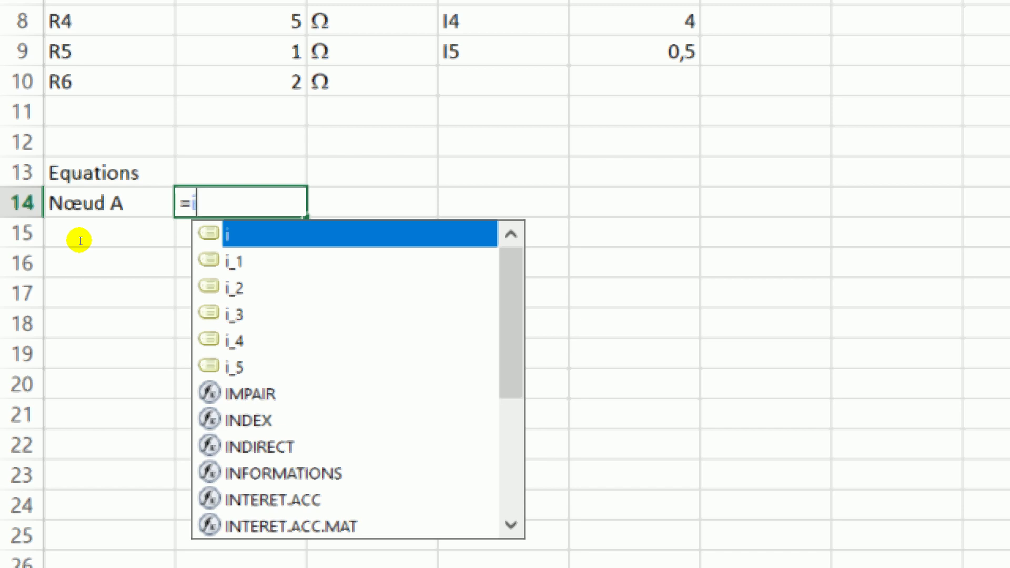
type("+")
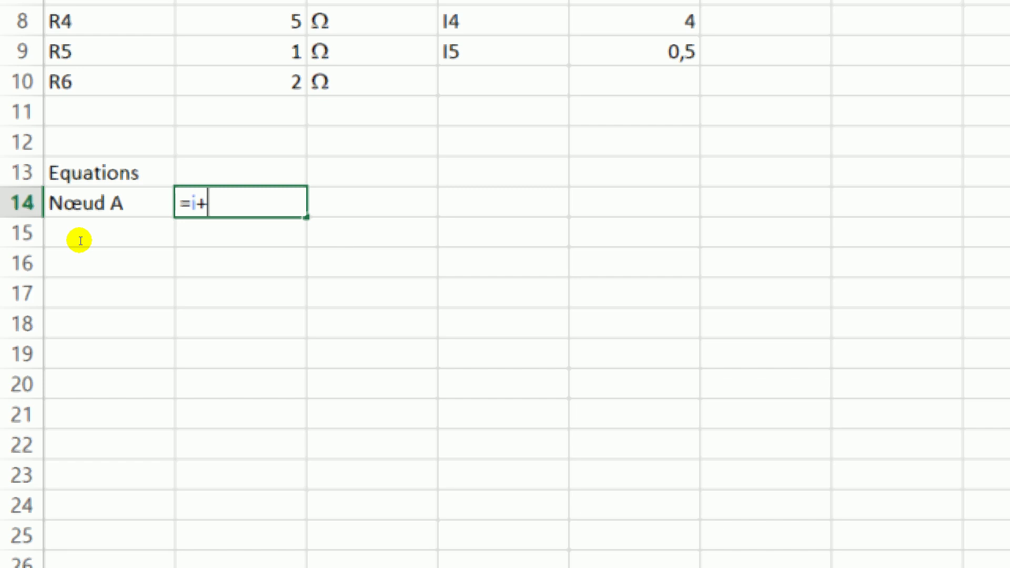
key("BackSpace")
type("-i")
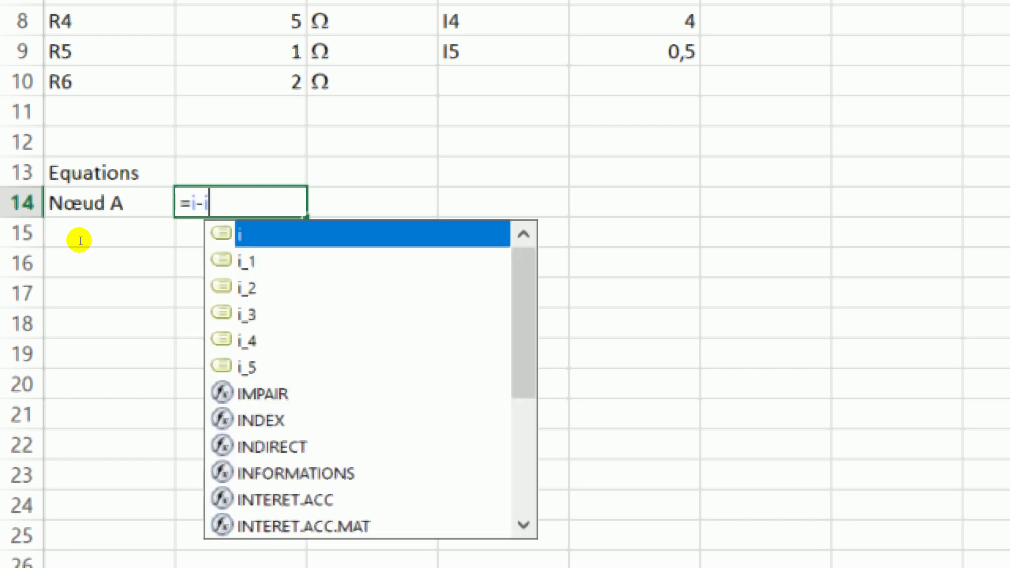
type("_")
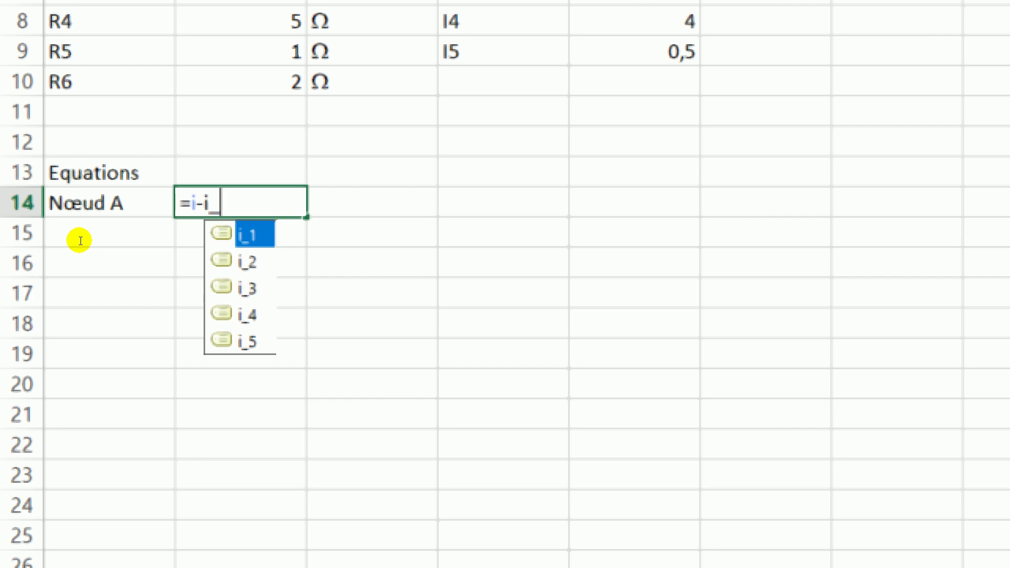
type("1-i")
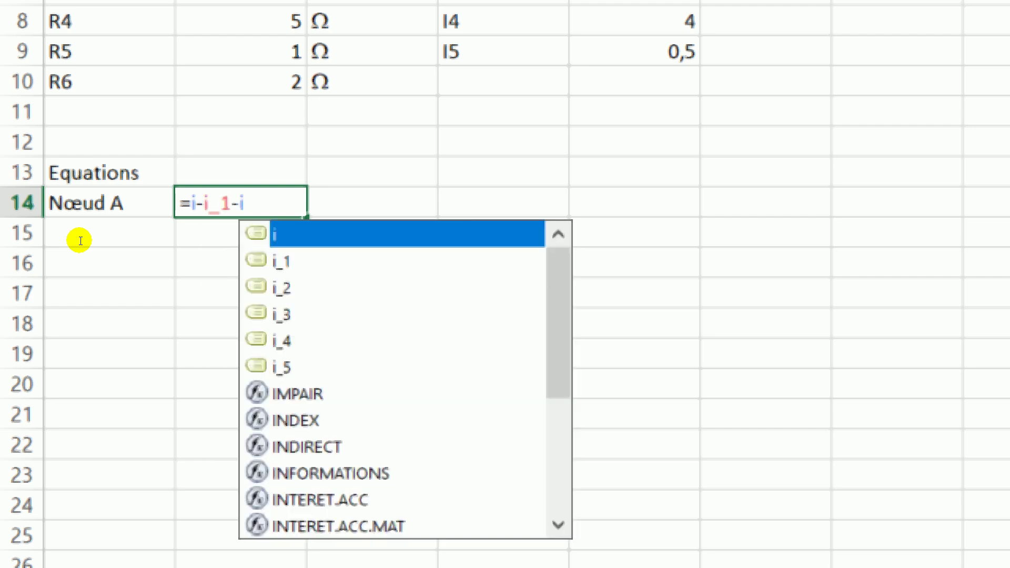
type("_")
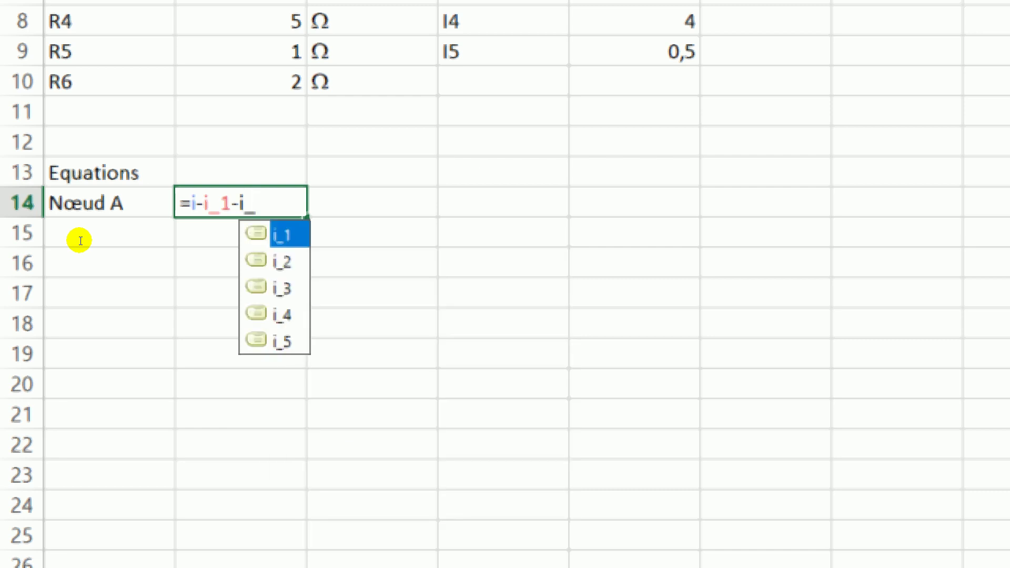
type("2")
key("Return")
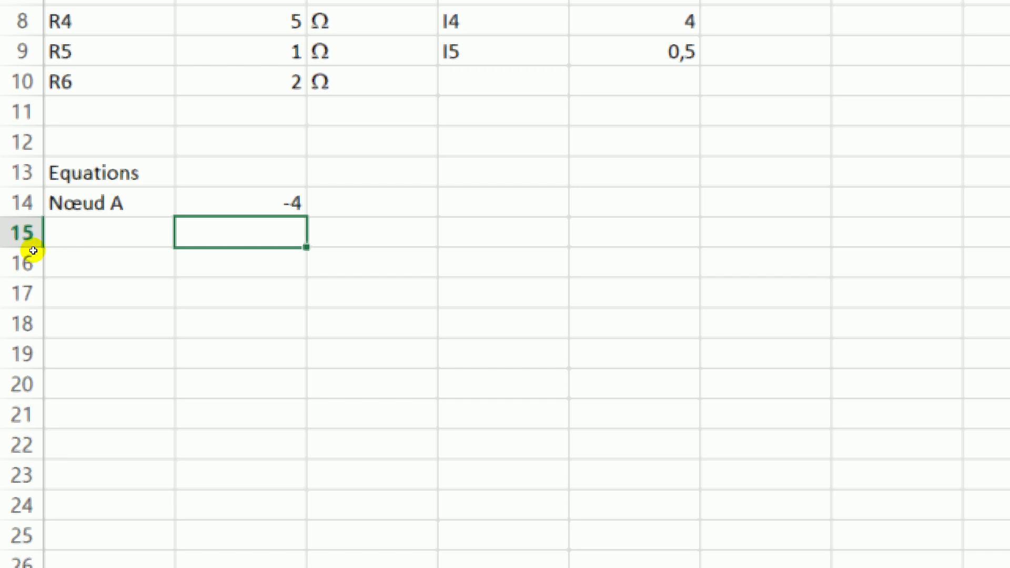
Copy the Nœud A label from A14 down into A15:A17.
key("Left")
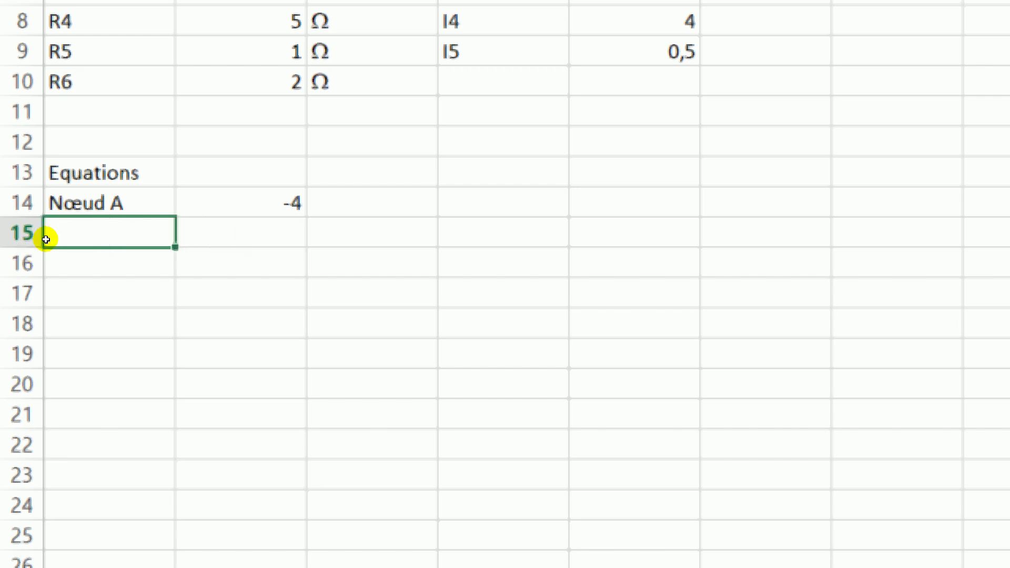
key("Up")
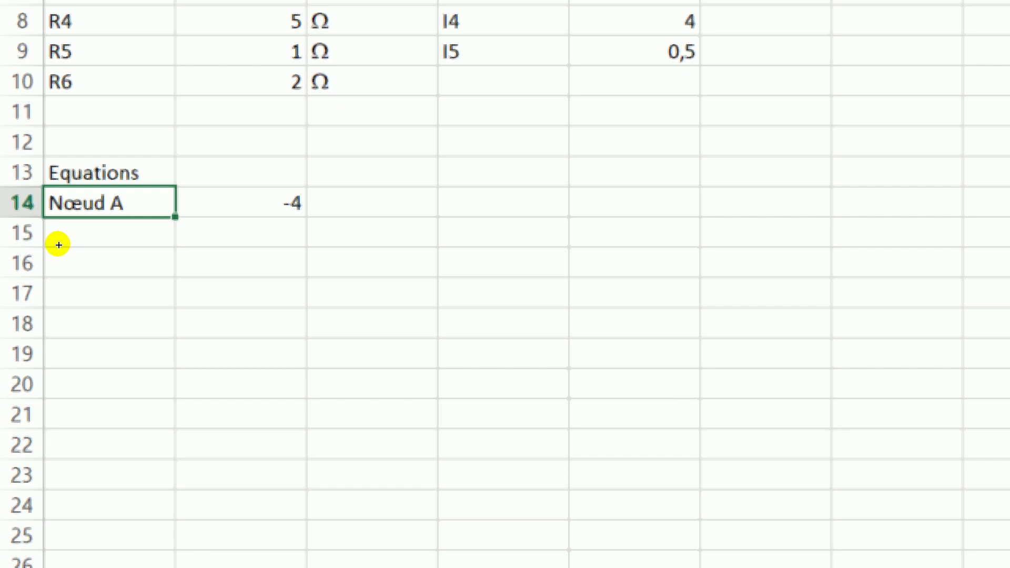
left_click_drag(175, 216, 175, 238)
left_click_drag(59, 253, 57, 271)
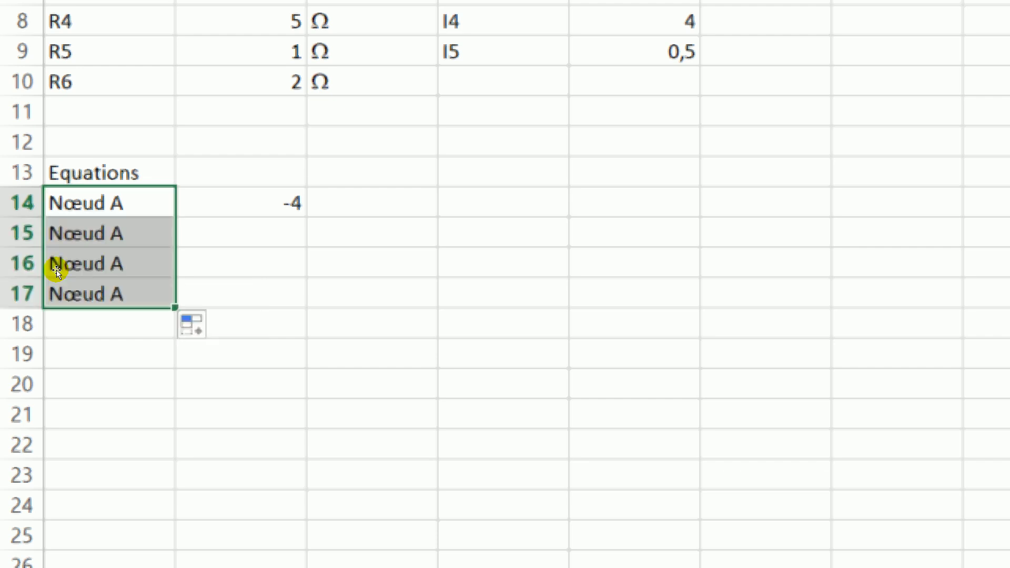
Change the copied label in cell A15 to Nœud B.
left_click(45, 239)
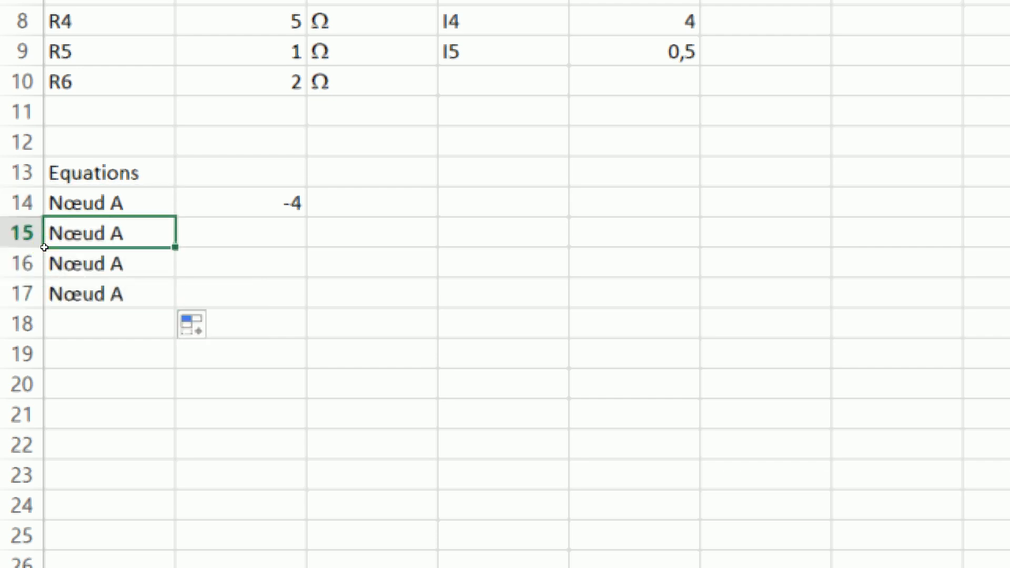
double_click(45, 244)
key("BackSpace")
type("B")
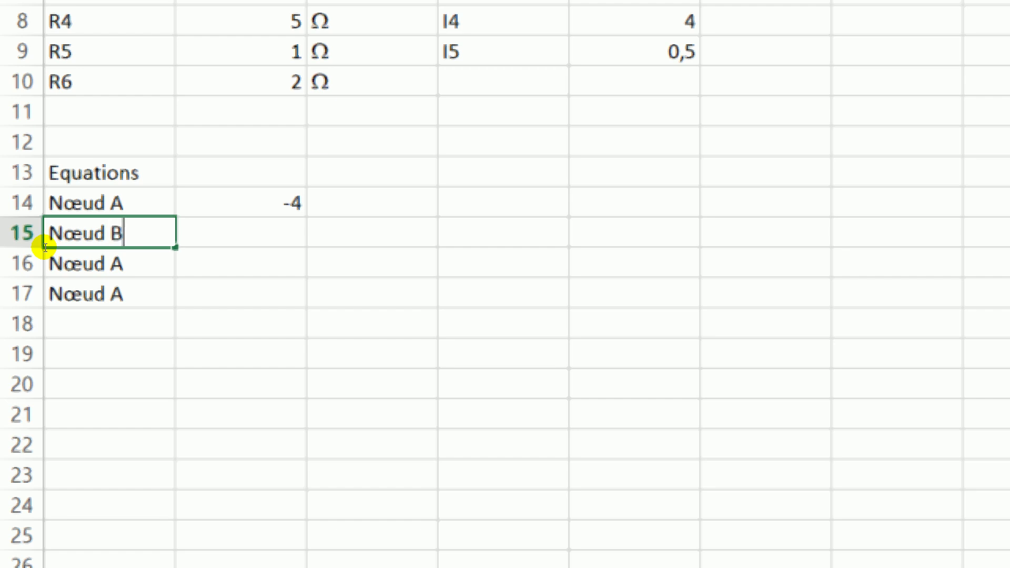
key("Return")
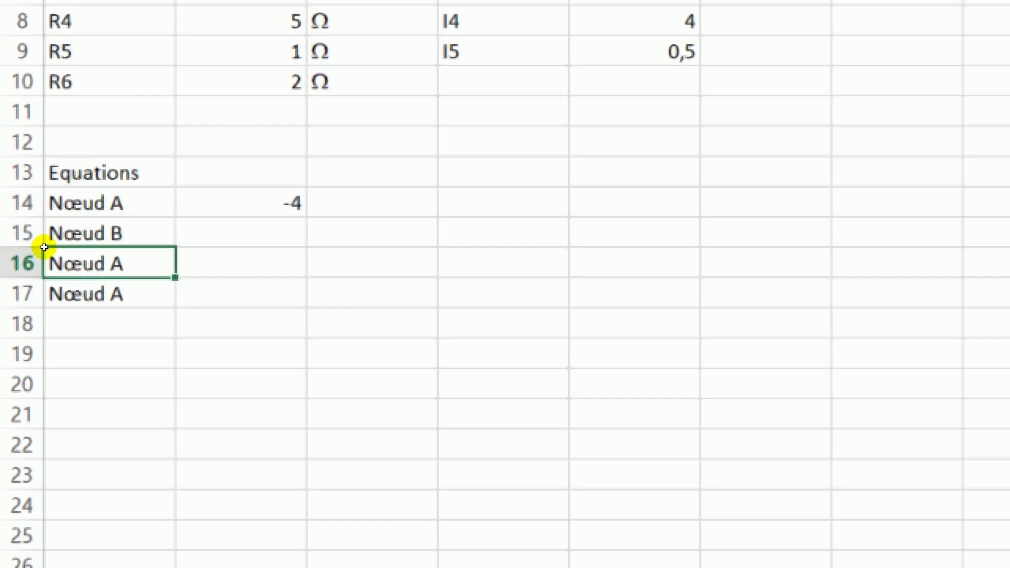
Change the copied labels to Nœud C in A16 and Nœud D in A17.
double_click(46, 262)
key("BackSpace")
type("C")
key("Return")
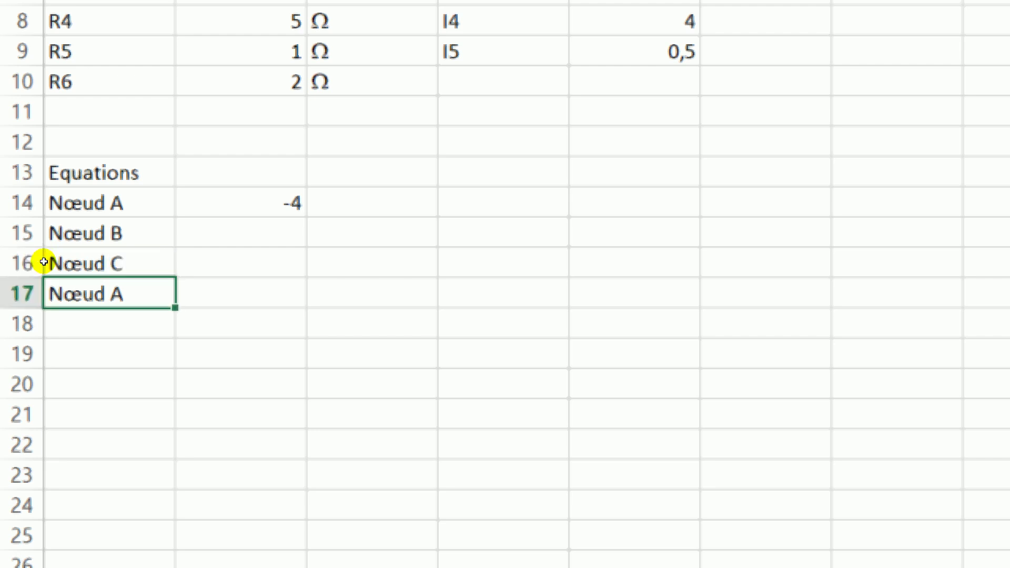
double_click(45, 271)
key("BackSpace")
type("D")
key("Return")
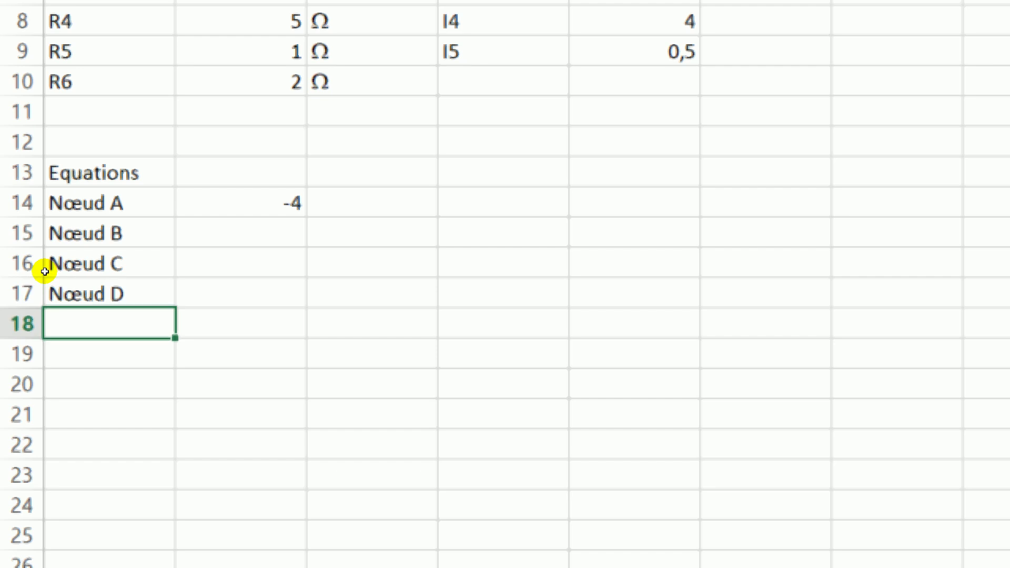
Enter the label Maille1 in cell A18 and fill the series down to Maille3 in A20.
type("Maille")
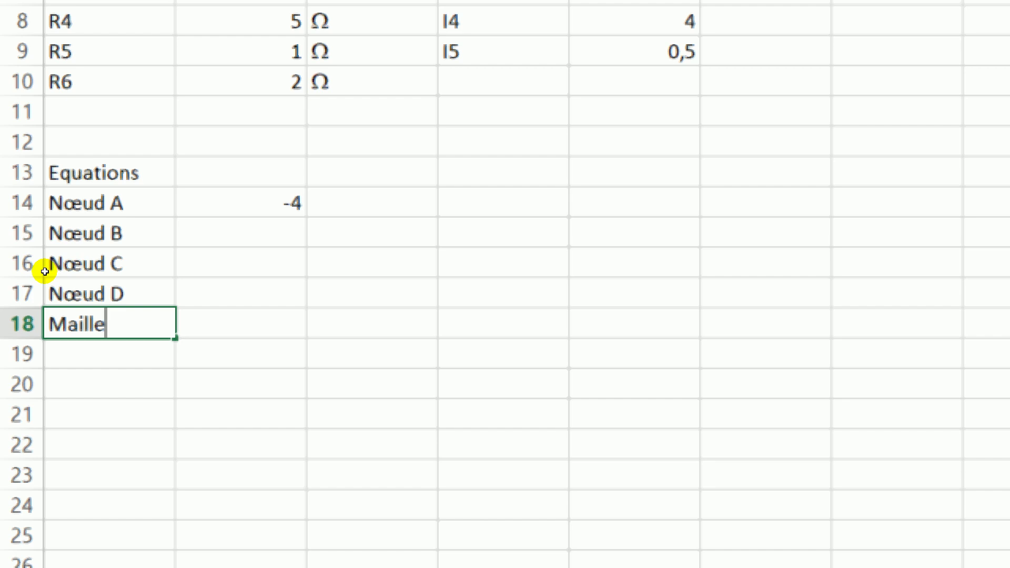
type("1")
key("Return")
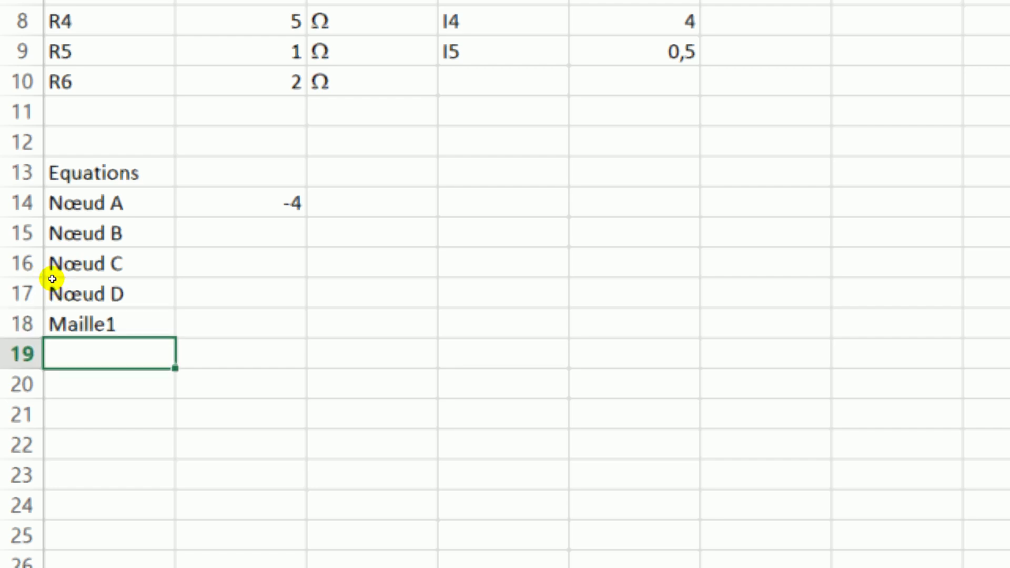
key("Up")
left_click_drag(174, 337, 176, 389)
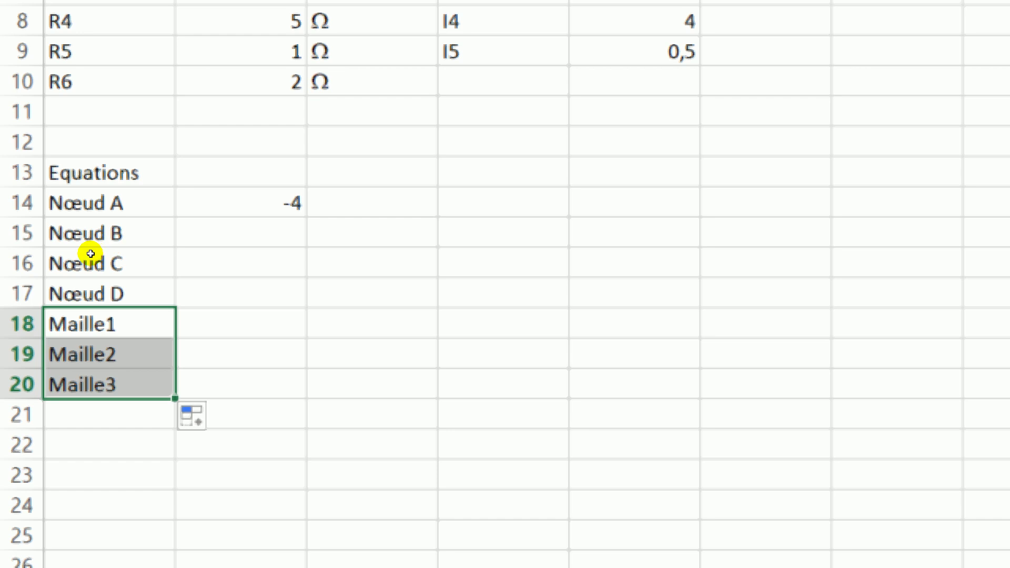
Enter the node B equation =i_1-i_3-i_4 in cell B15 beside the Nœud B label.
key("Up")
key("Up")
key("Up")
key("Right")
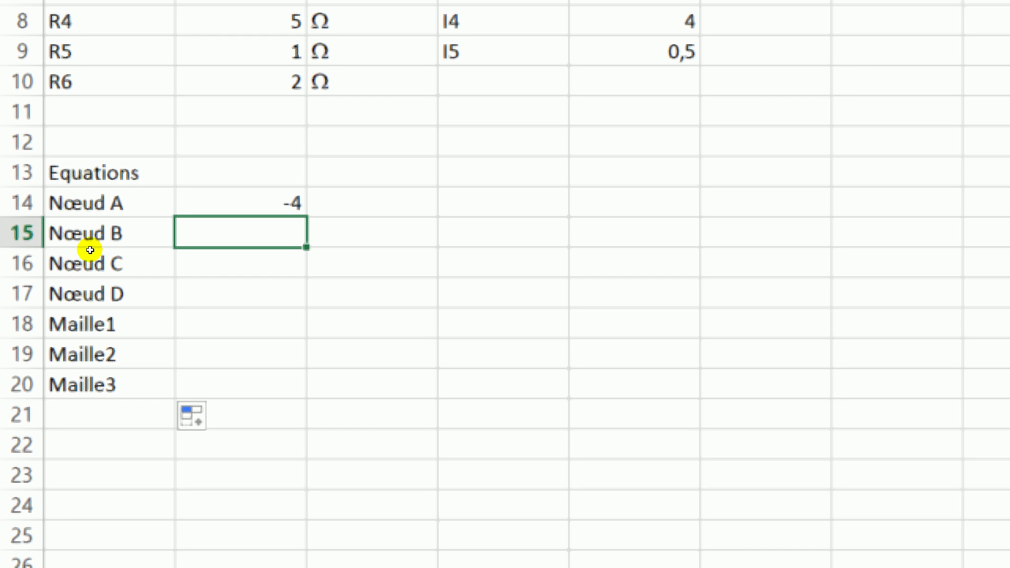
type("i-")
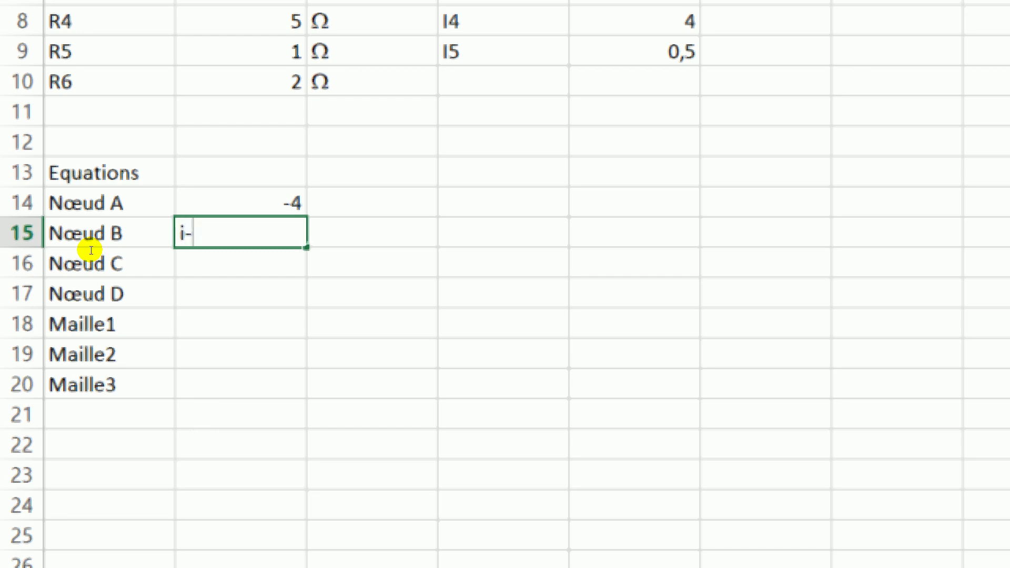
key("BackSpace")
type("_1-")
left_click(90, 248)
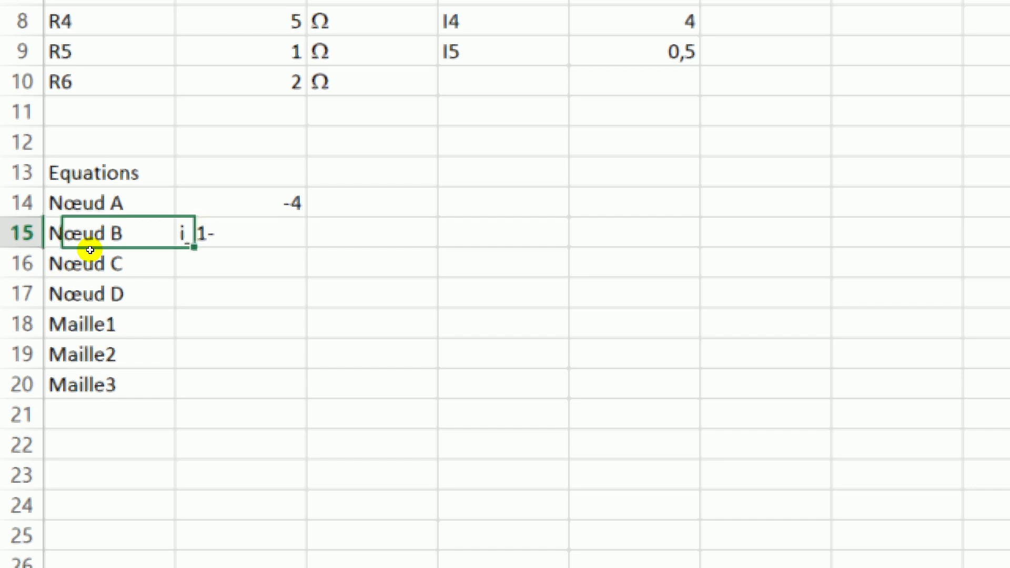
double_click(62, 251)
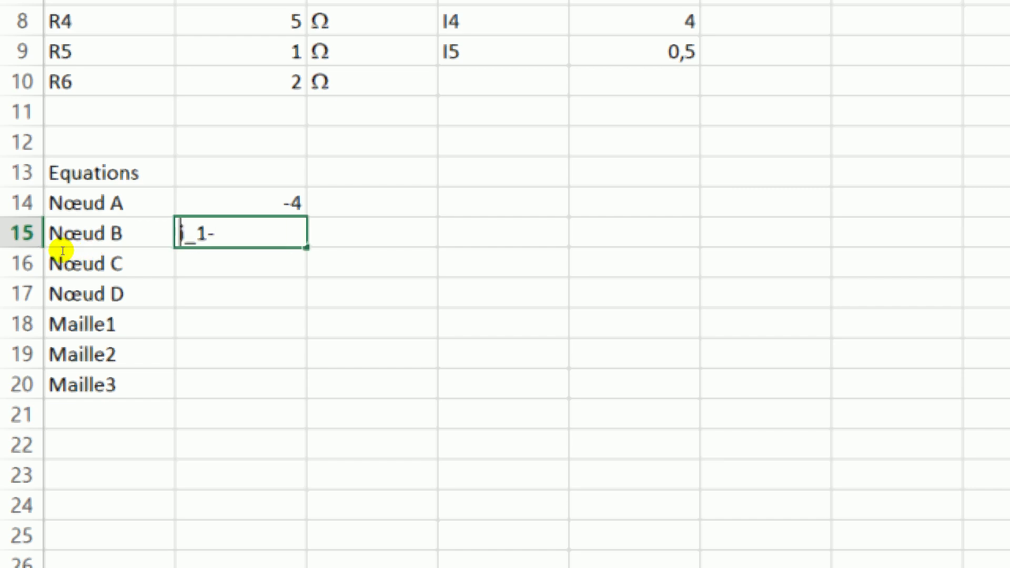
type("=")
left_click(82, 252)
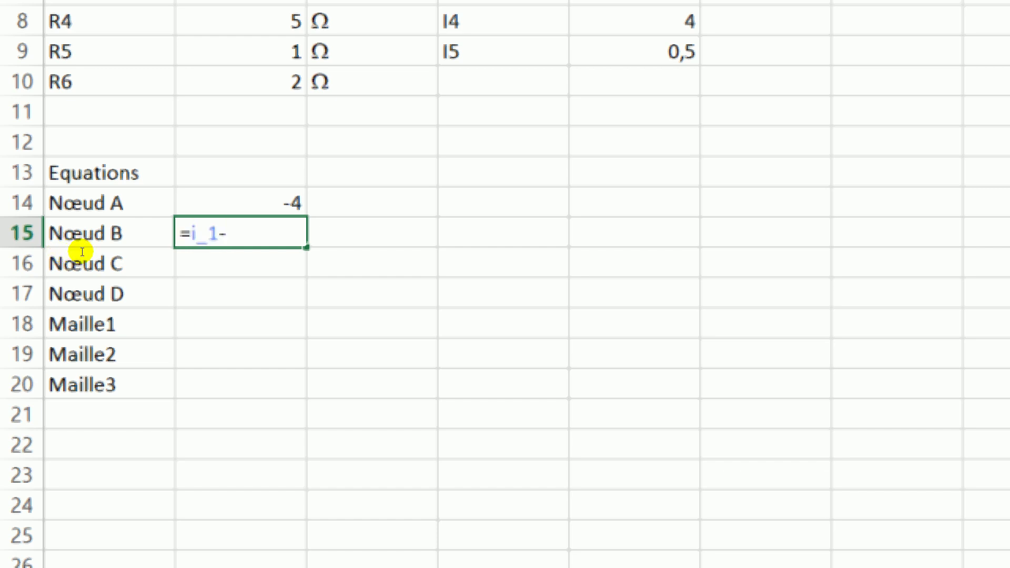
type("i_3")
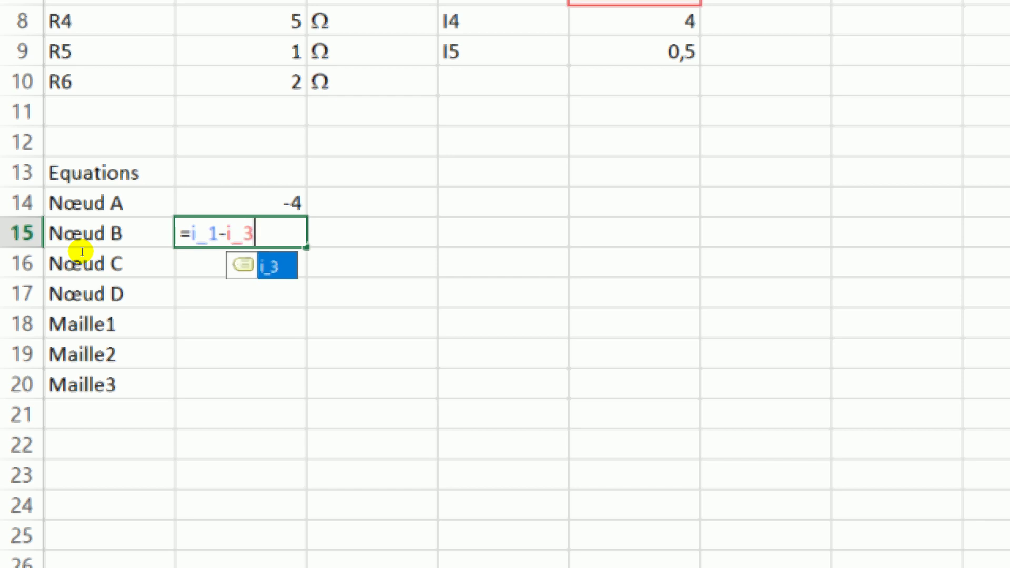
type("-i_4")
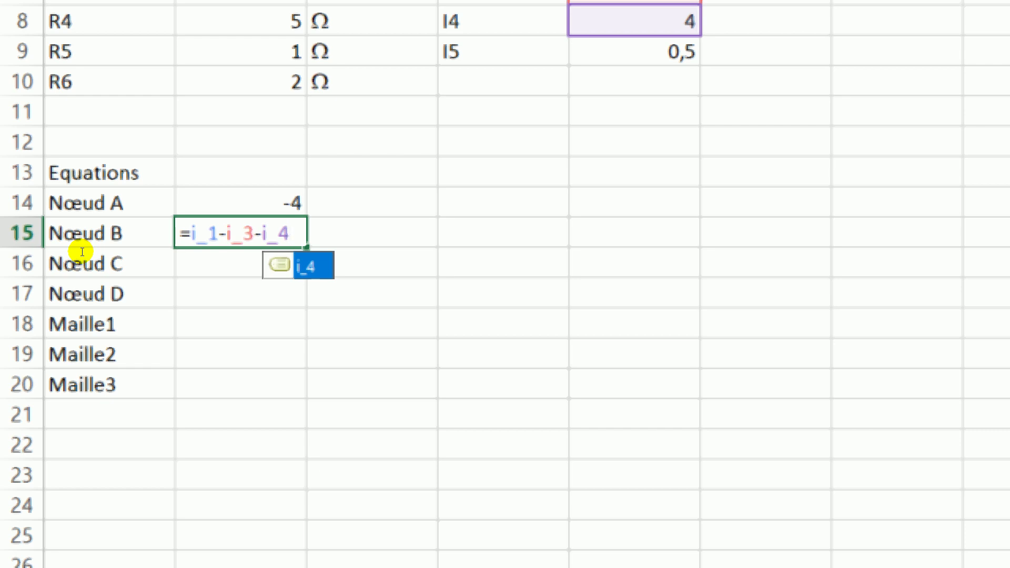
key("Return")
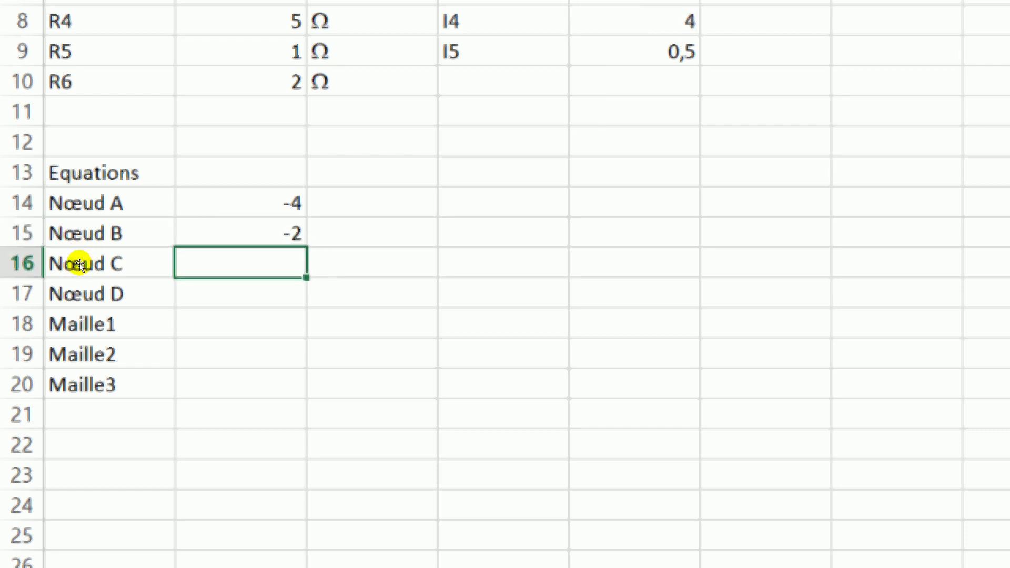
Enter the node C equation =i_5-i_2-i_4 in cell B16 beside the Nœud C label.
key("F2")
type("=i")
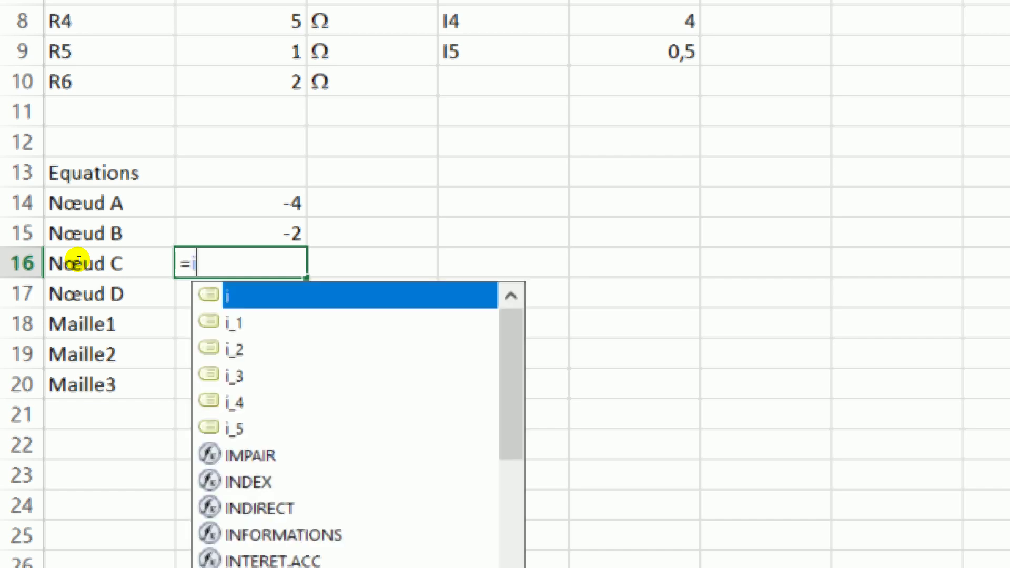
type("_5")
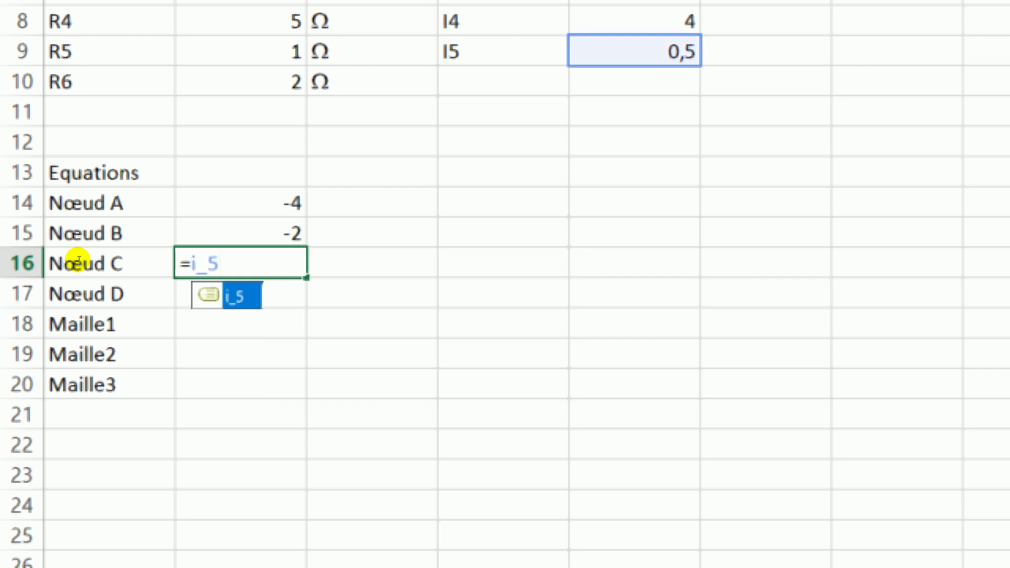
type("-i_")
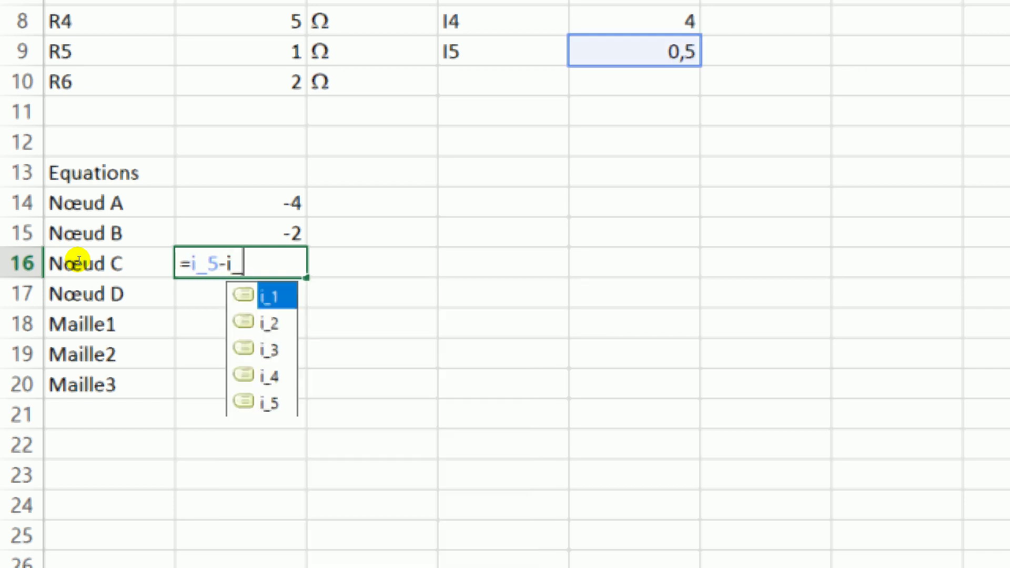
type("2-")
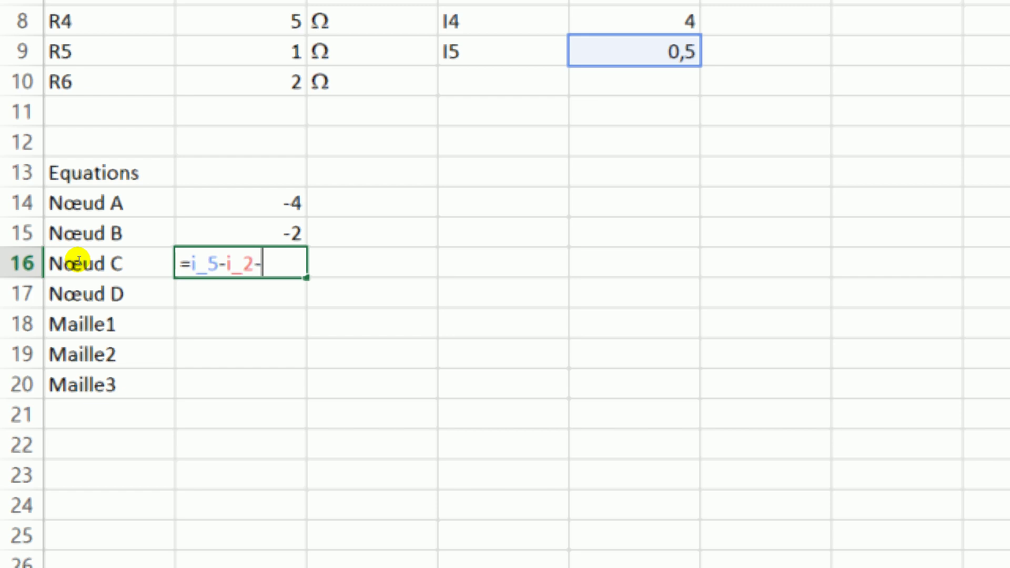
type("i")
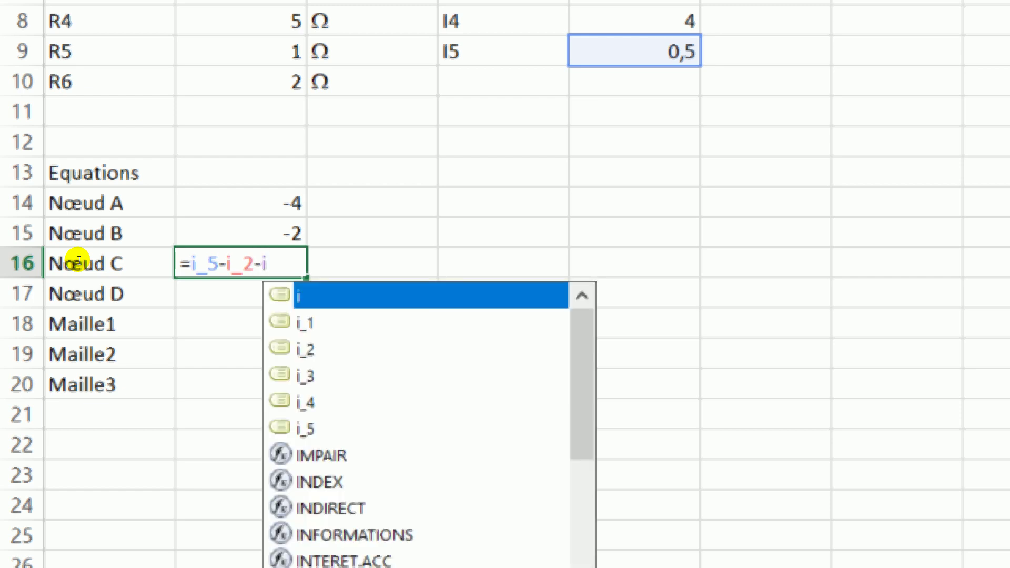
type("_'")
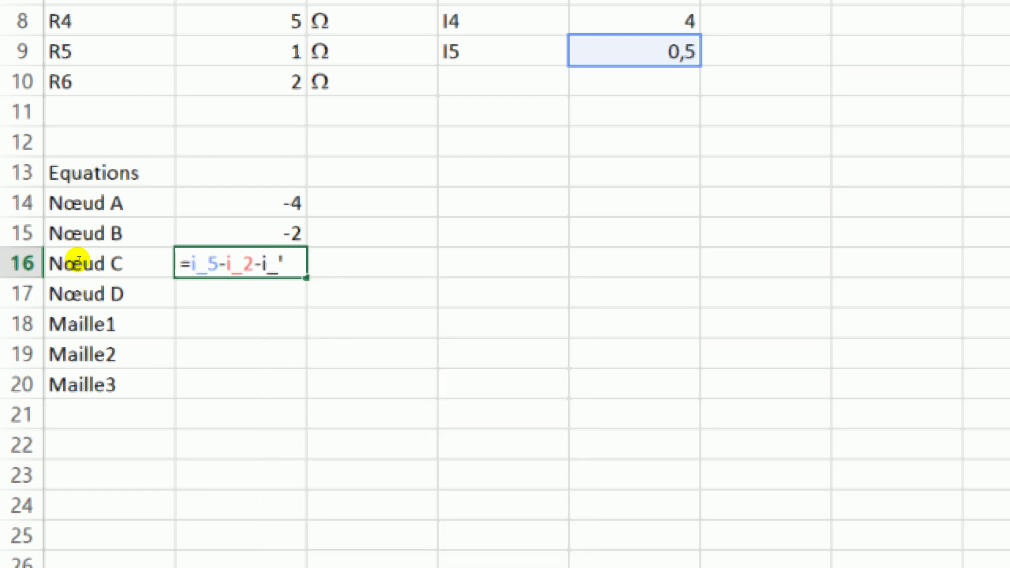
key("BackSpace")
type("4")
key("Return")
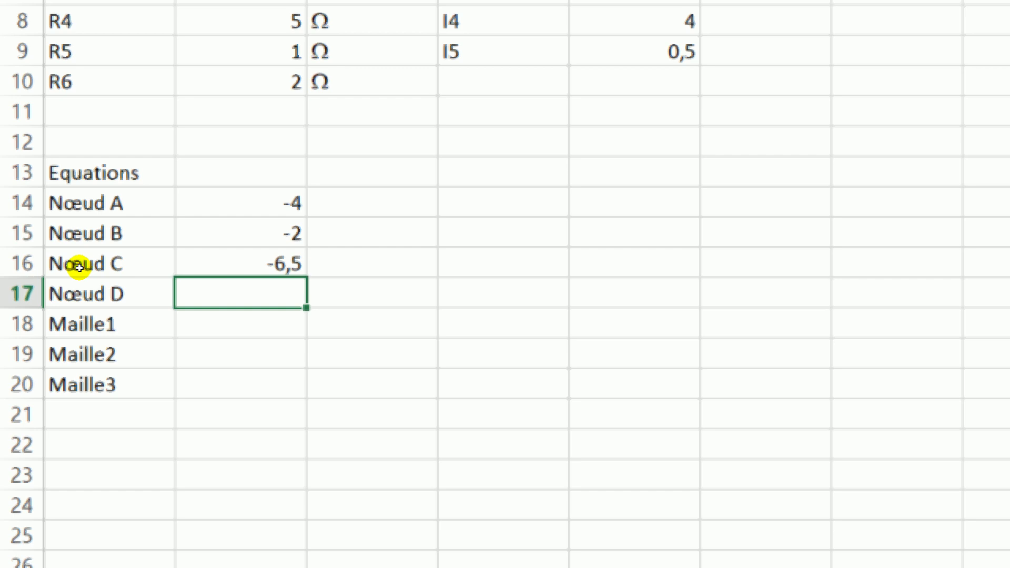
Enter the node D equation =i-i_3-i_5 in cell B17 beside the Nœud D label.
key("F2")
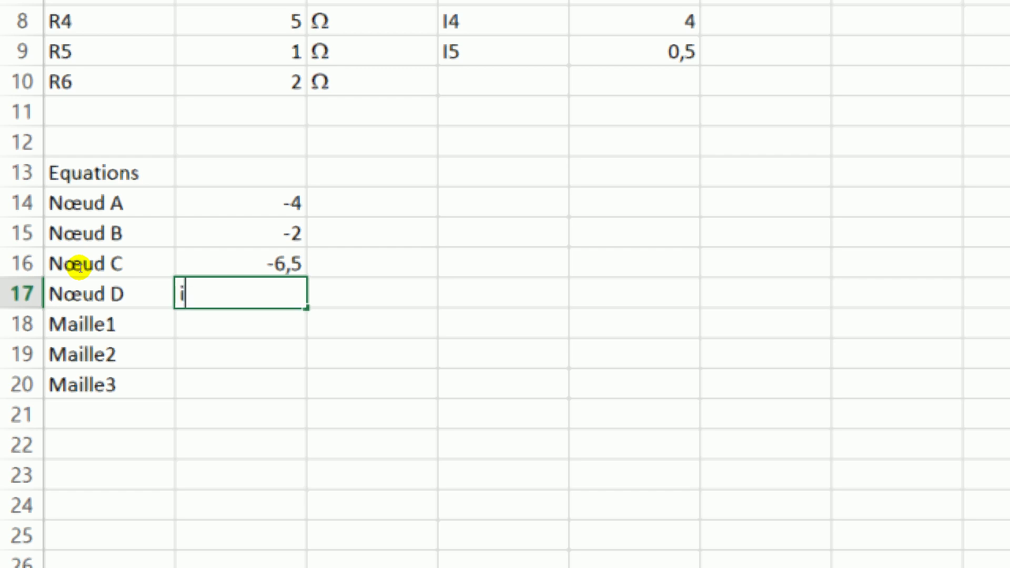
type("=i-")
type("i_3")
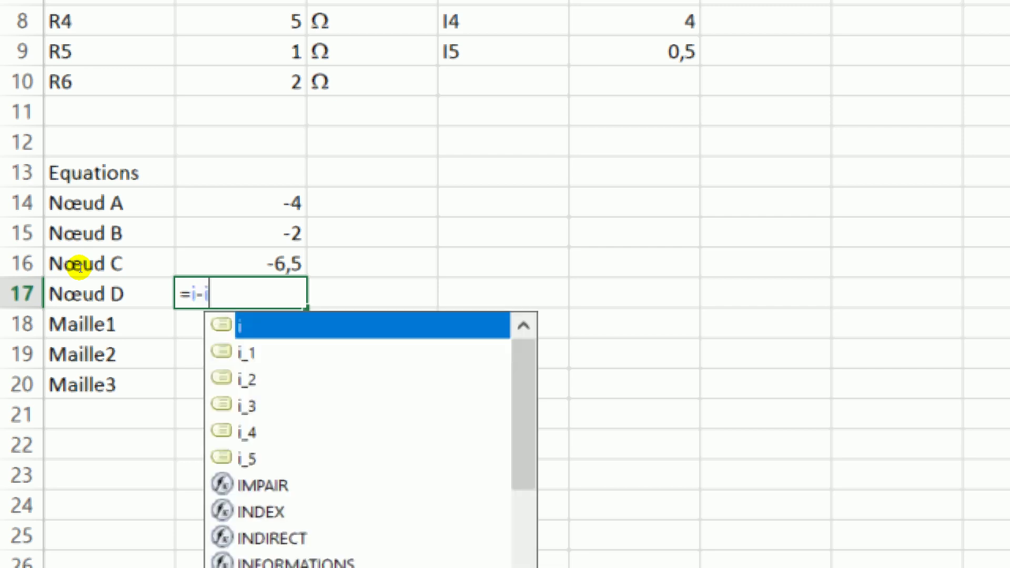
type("-")
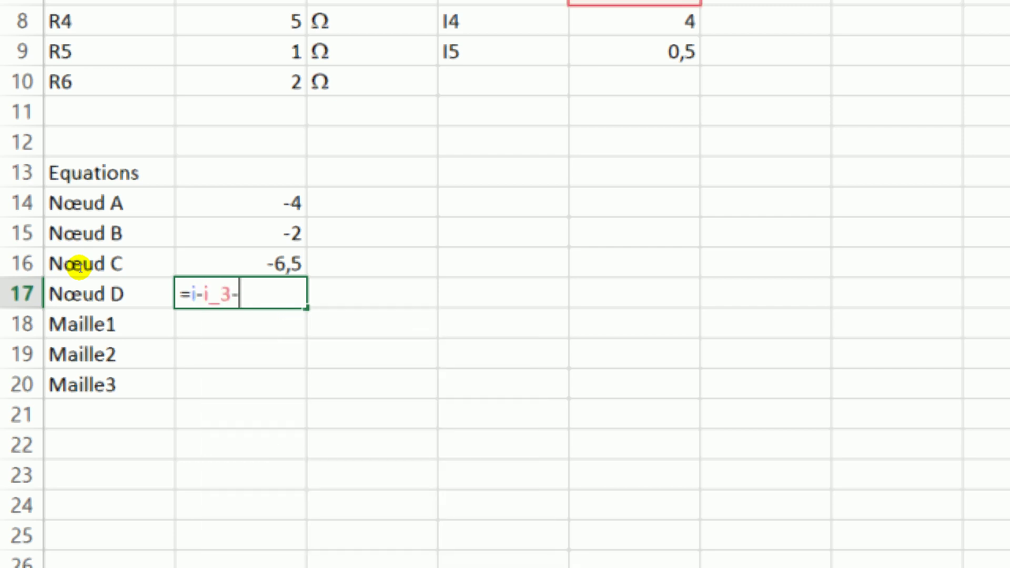
type("i_")
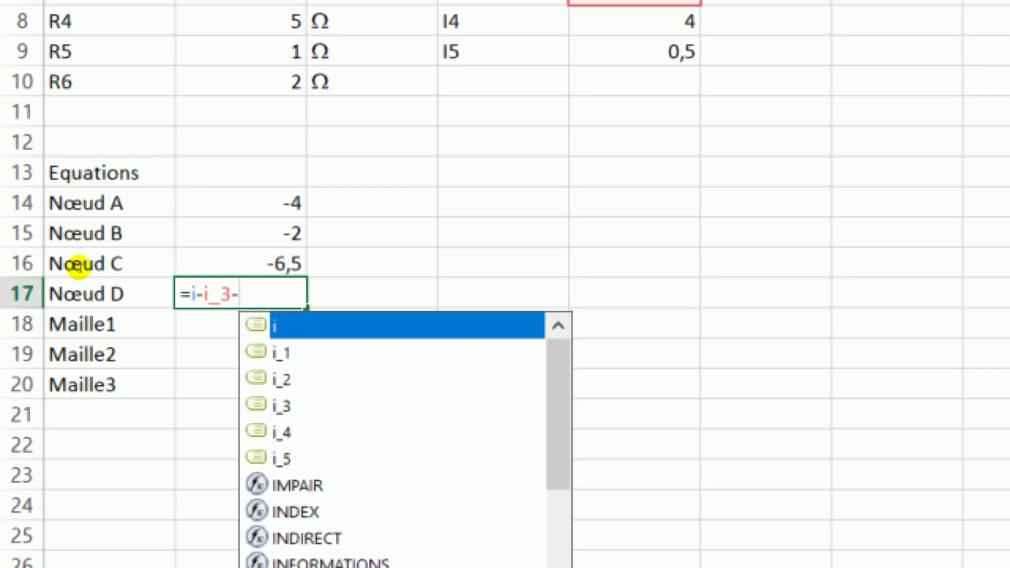
type("5")
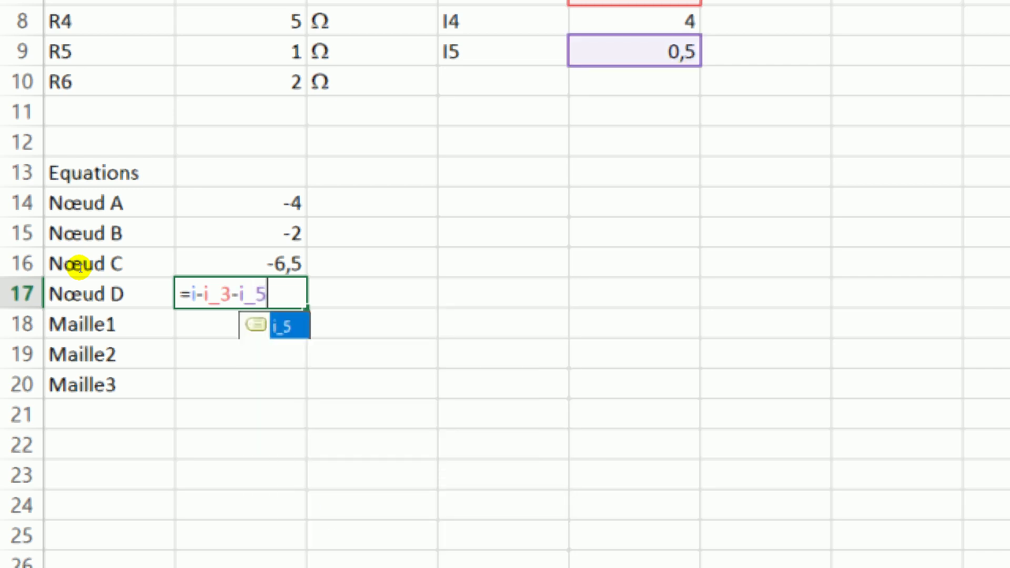
key("Return")
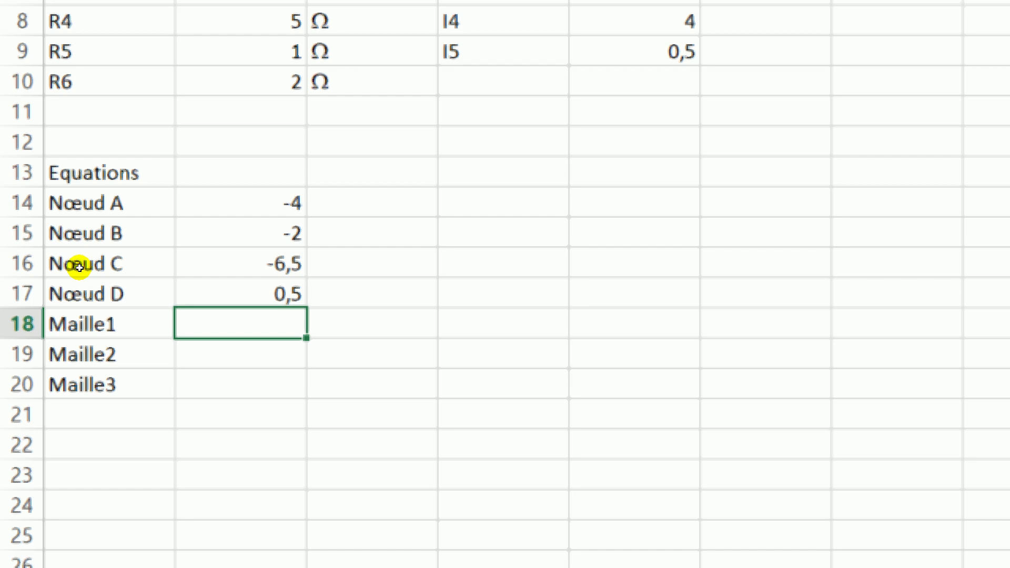
Enter the first mesh equation =r_1*i_1+r_3*i_3-v in cell B18 beside the Maille1 label.
type("r")
key("BackSpace")
type("=r")
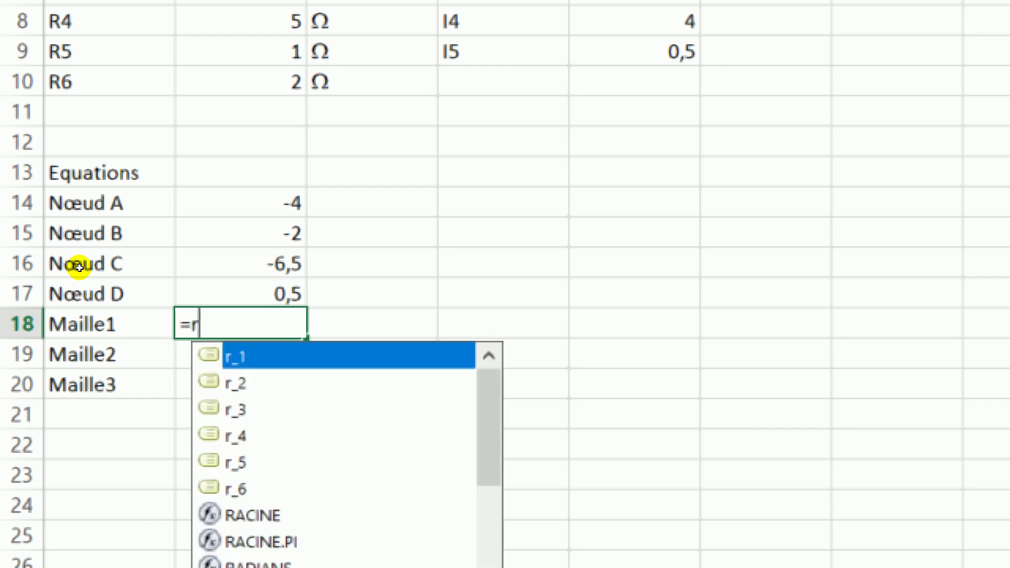
type("_1")
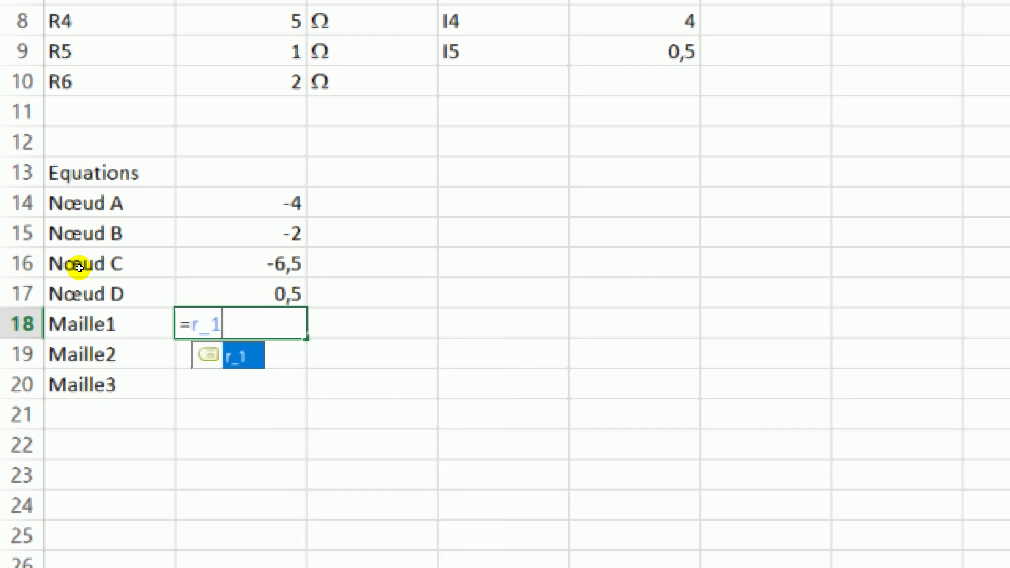
type("*")
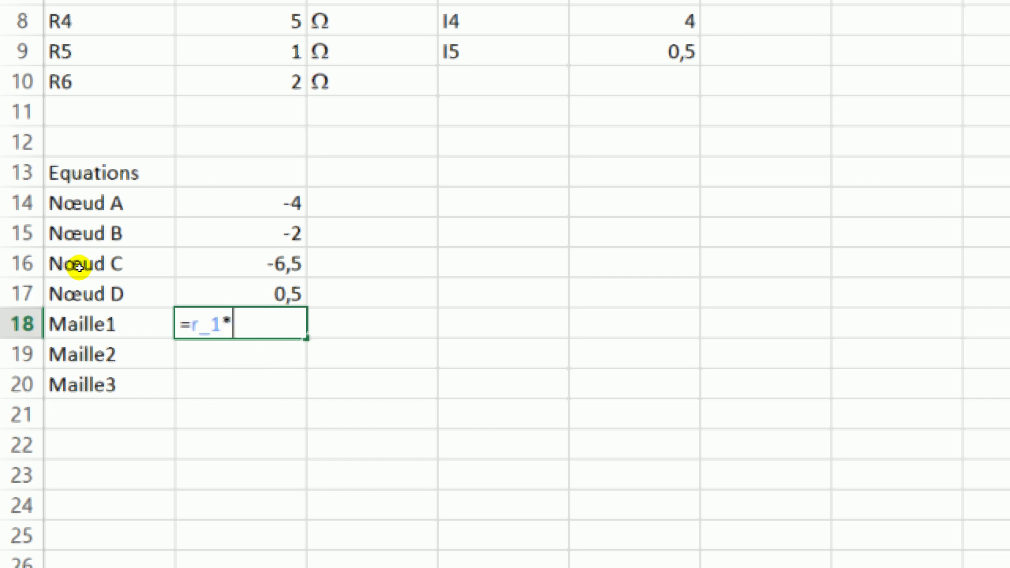
type("i_1")
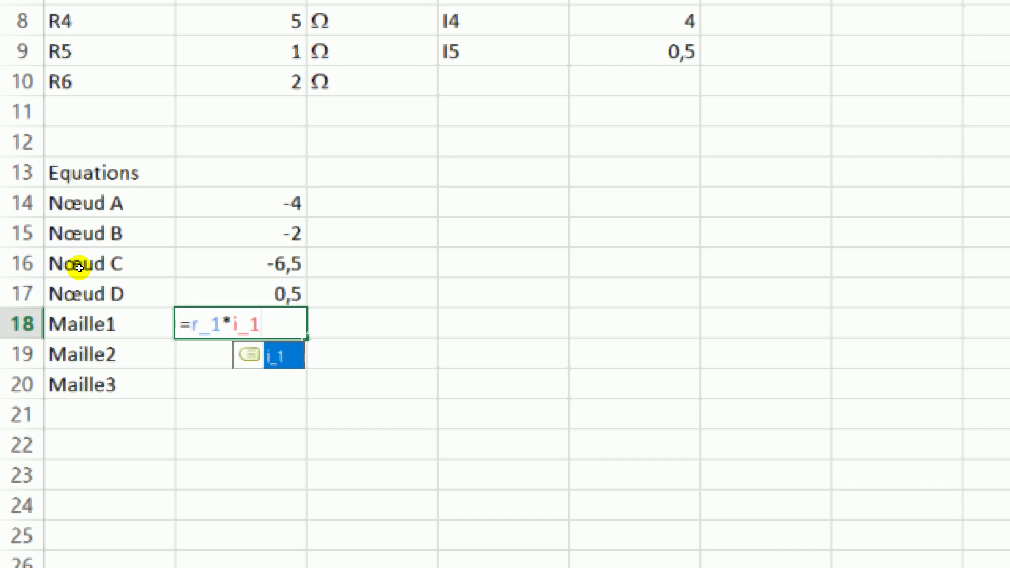
type("+")
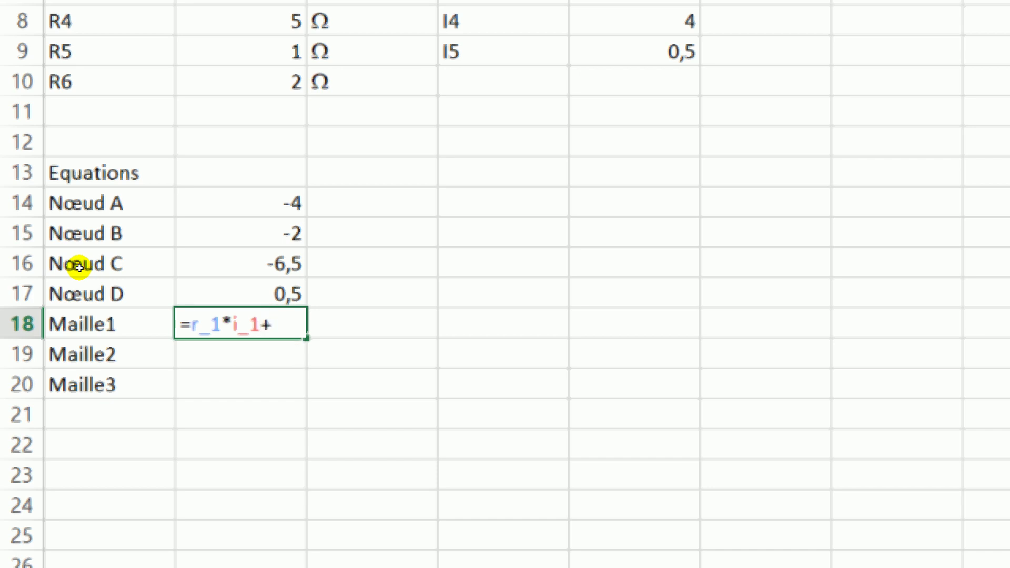
type("r_")
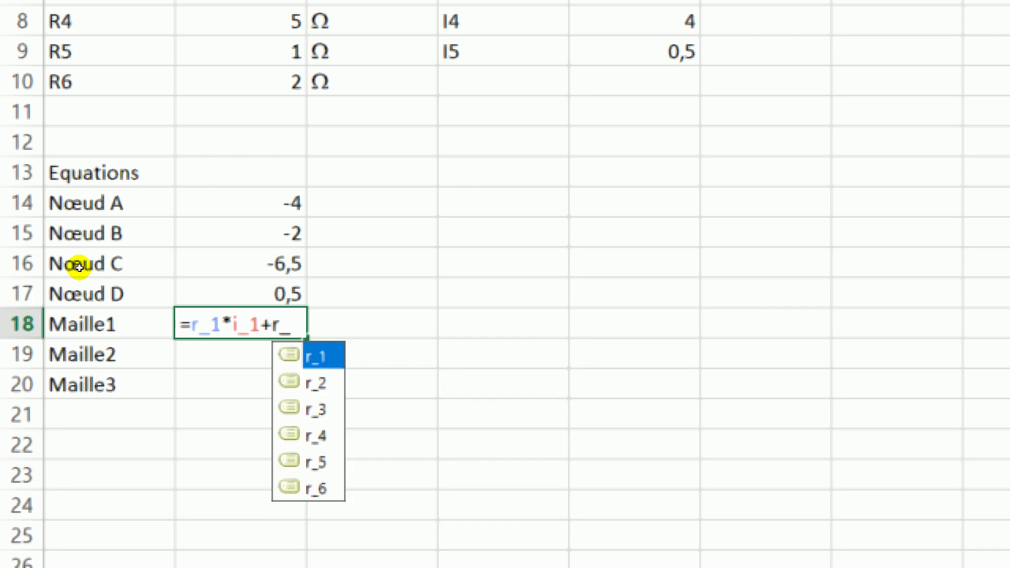
type("3")
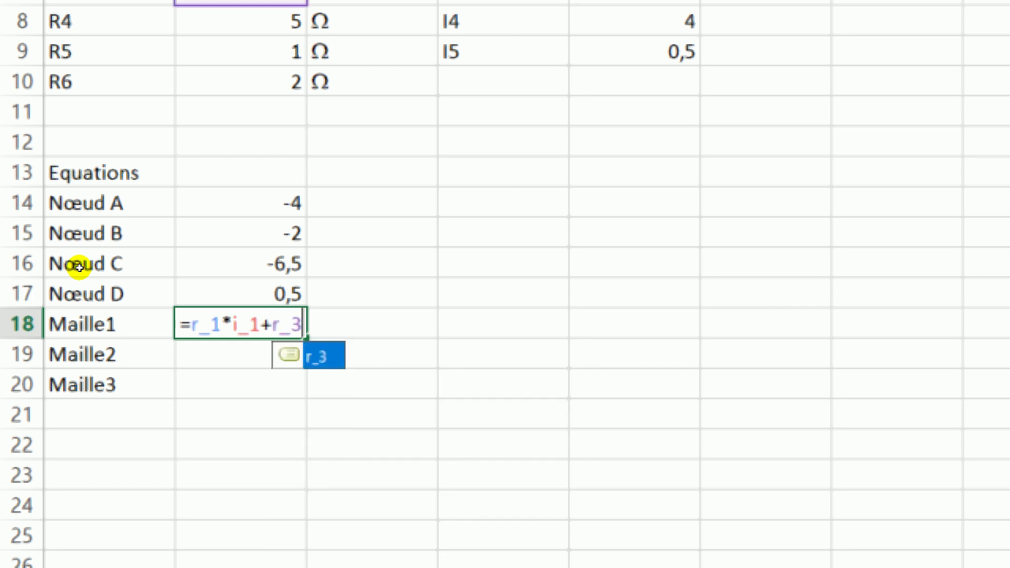
type("*i_")
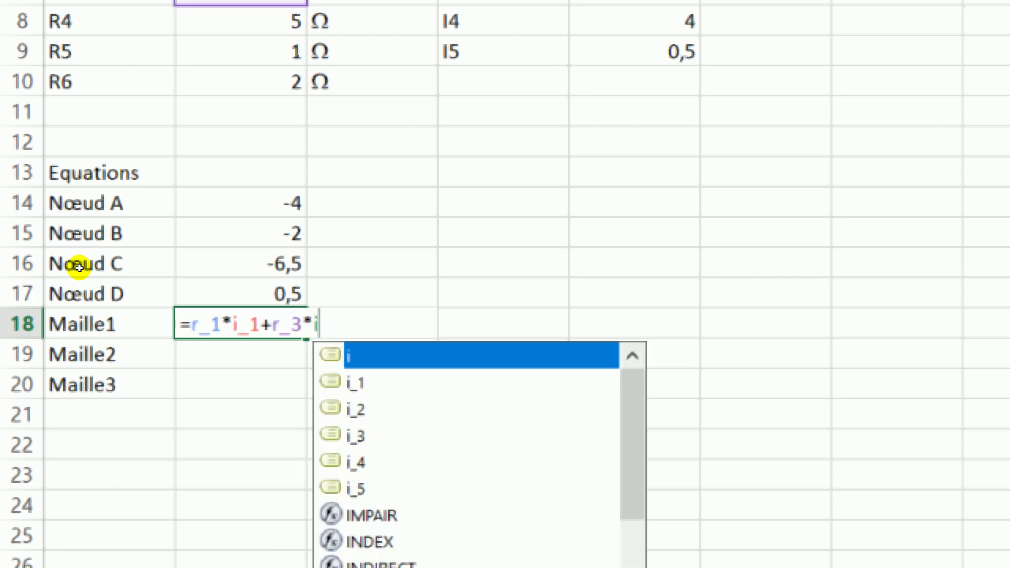
type("3")
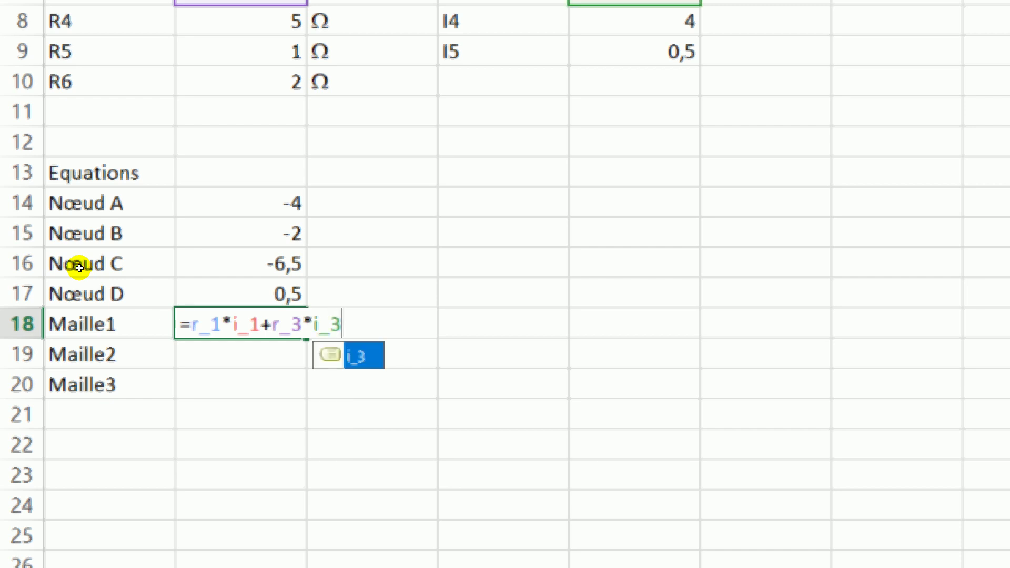
type("-")
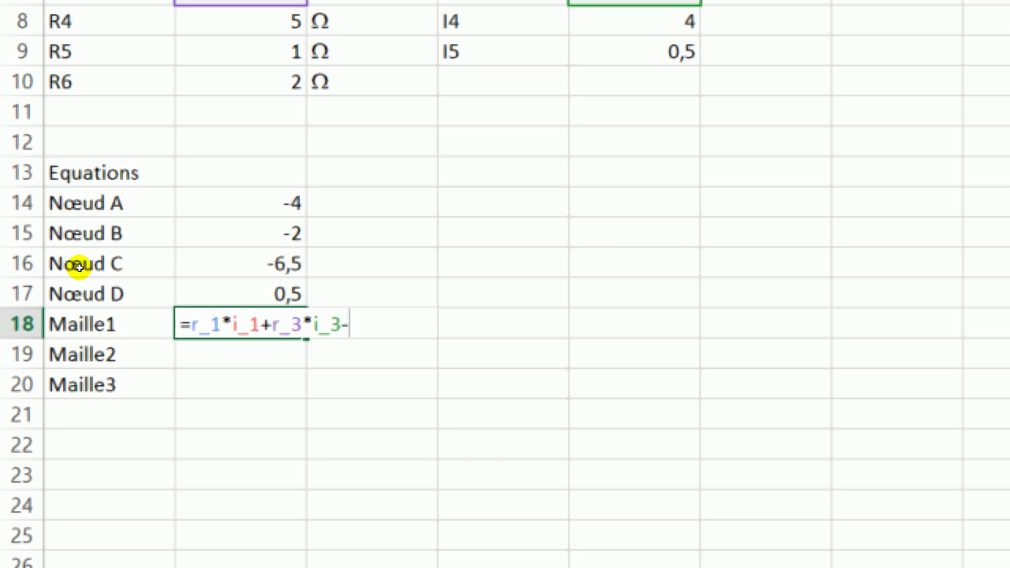
type("v")
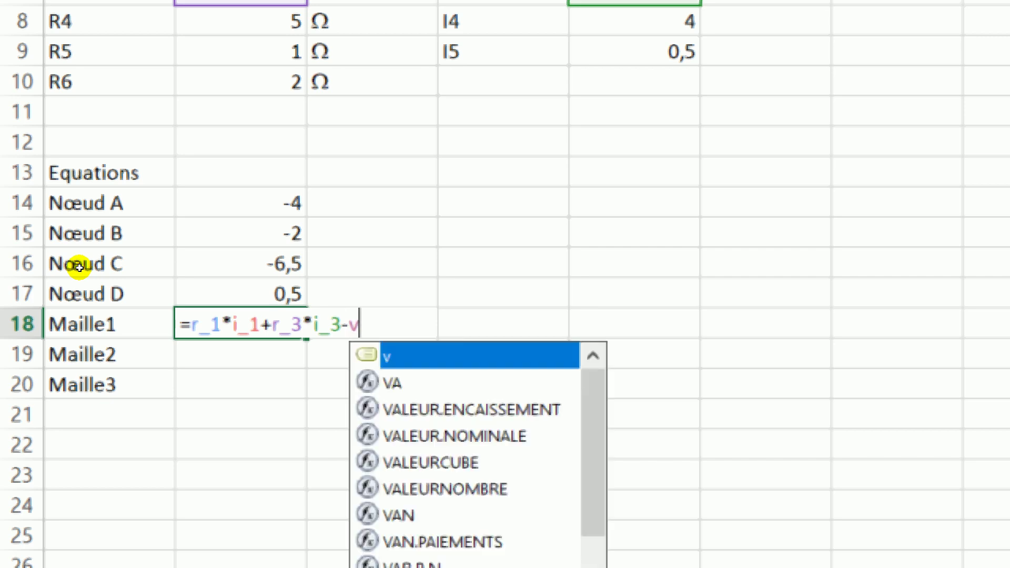
key("Return")
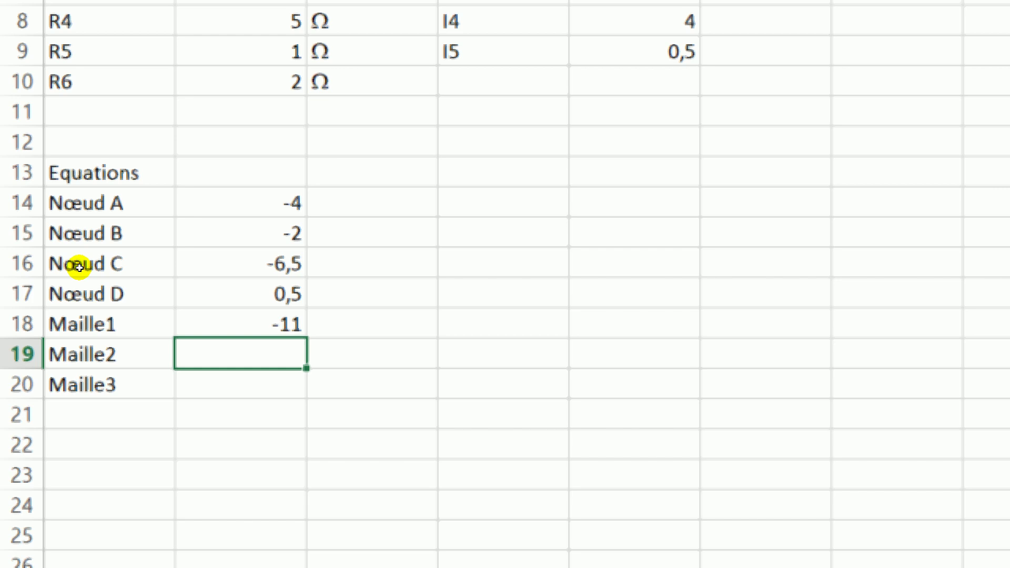
type("r_1")
key("BackSpace")
key("BackSpace")
key("BackSpace")
Enter the second mesh equation =r_1*i_1+r_4*i_4-r_2*i_2 in cell B19 beside the Maille2 label.
type("=r")
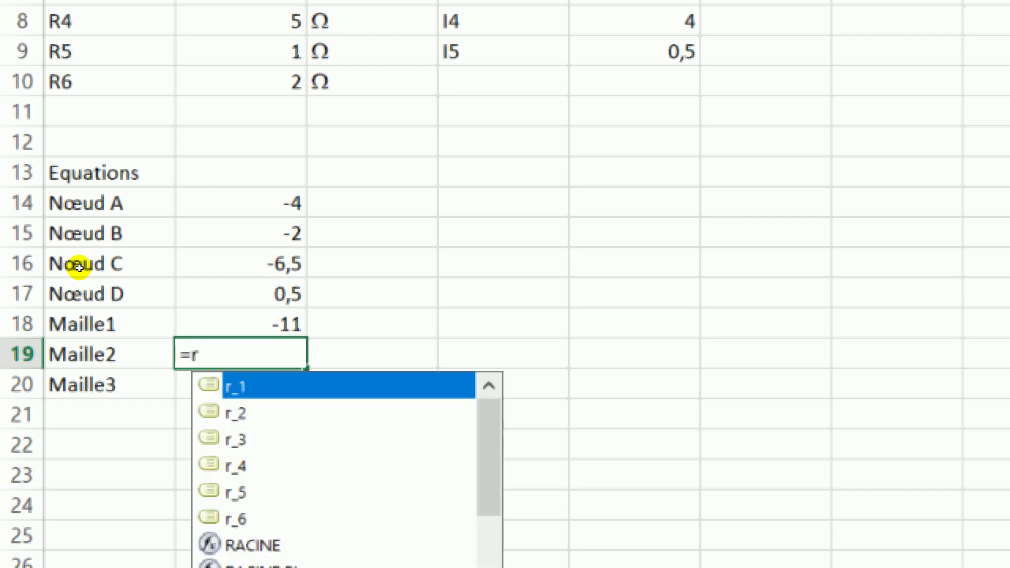
type("_")
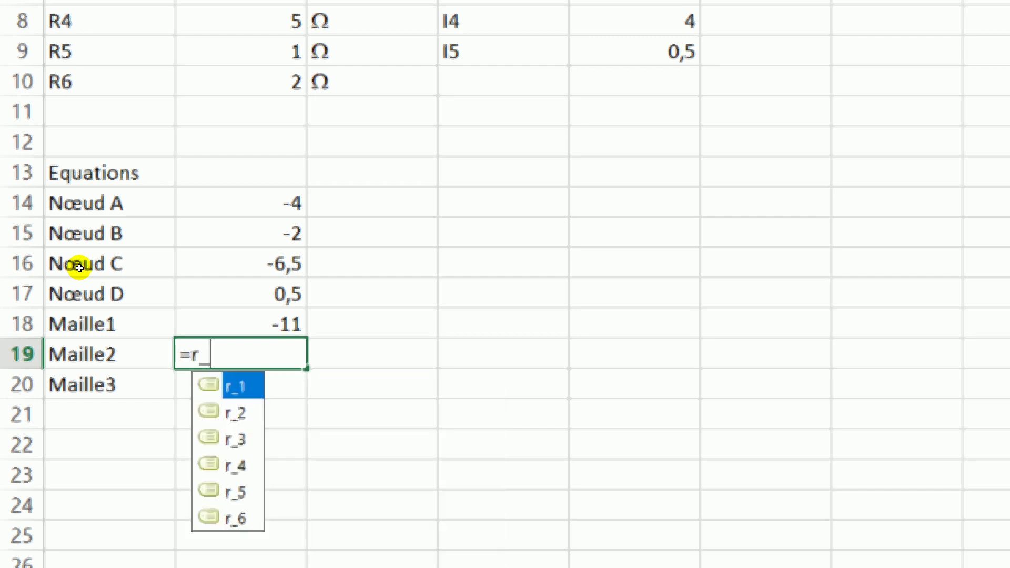
type("1")
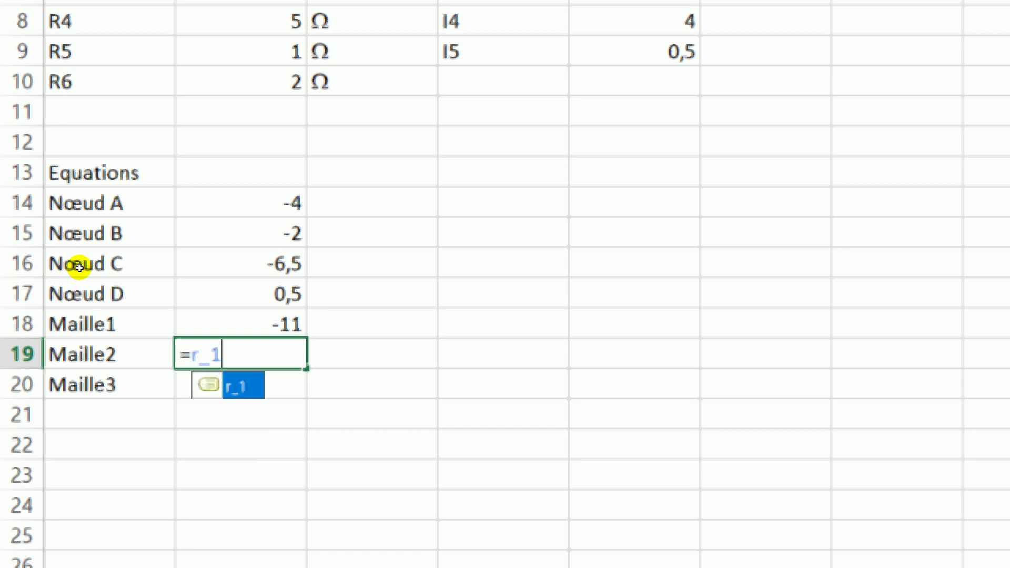
type("*")
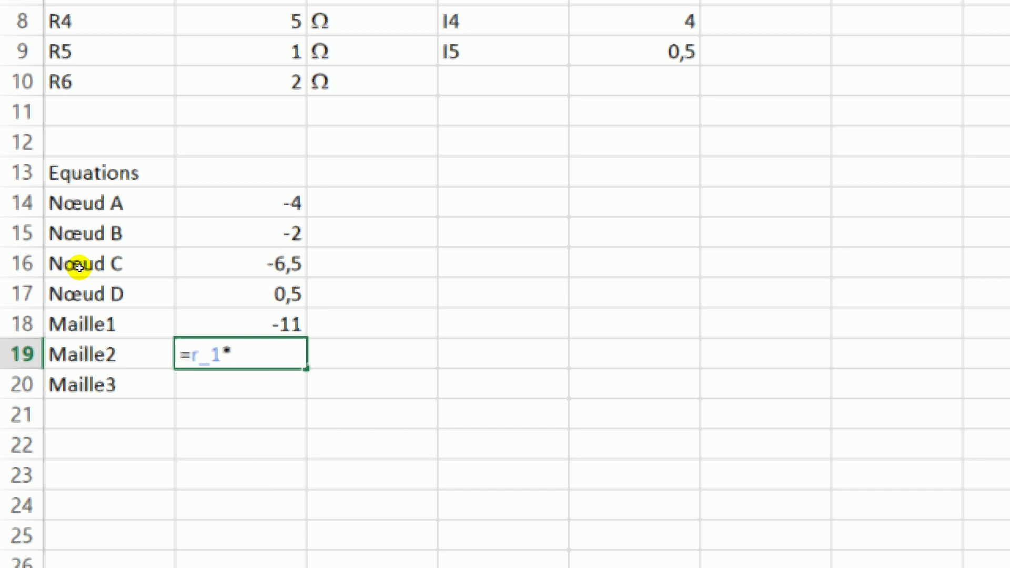
type("i_")
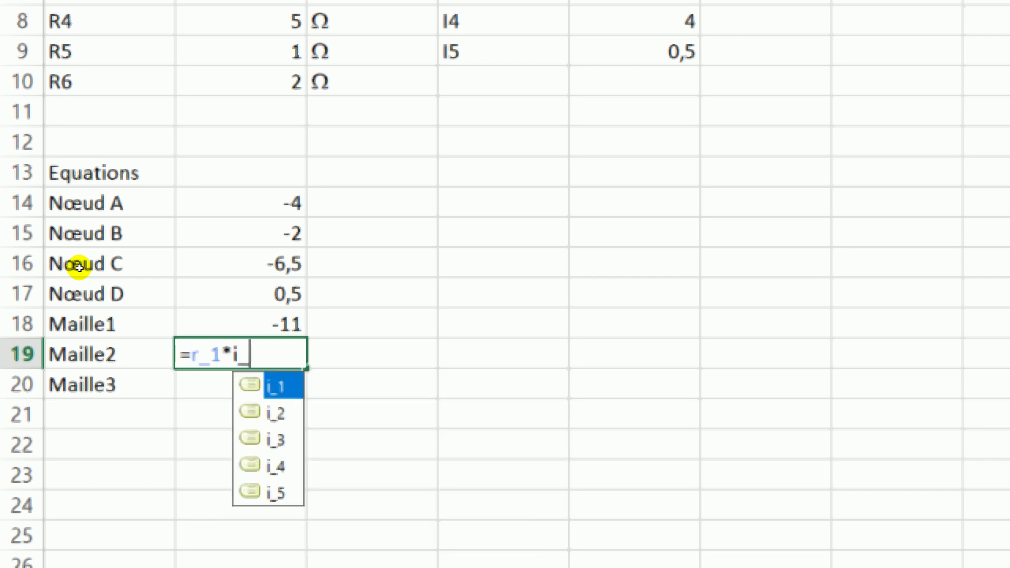
type("1+")
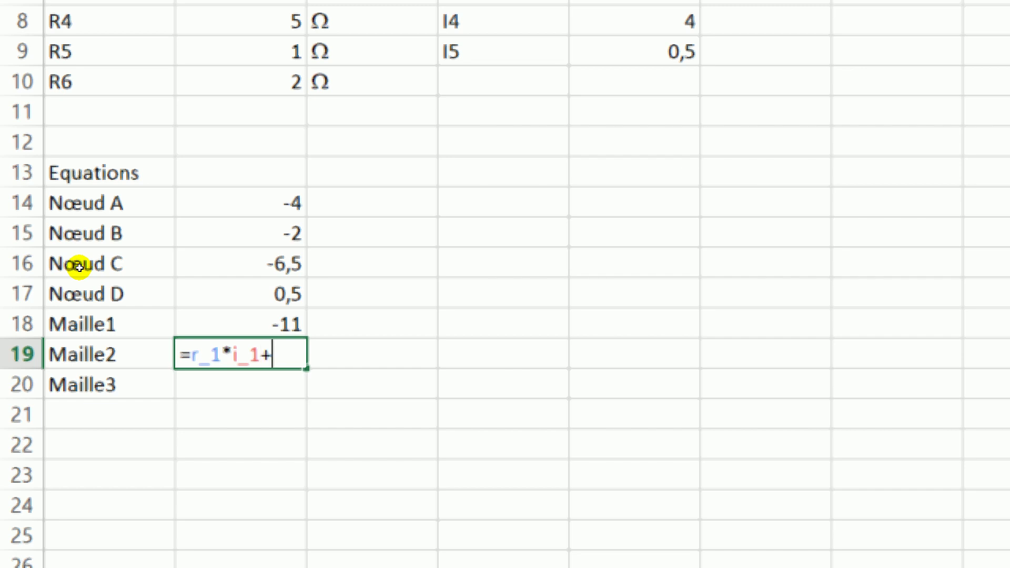
type("r_")
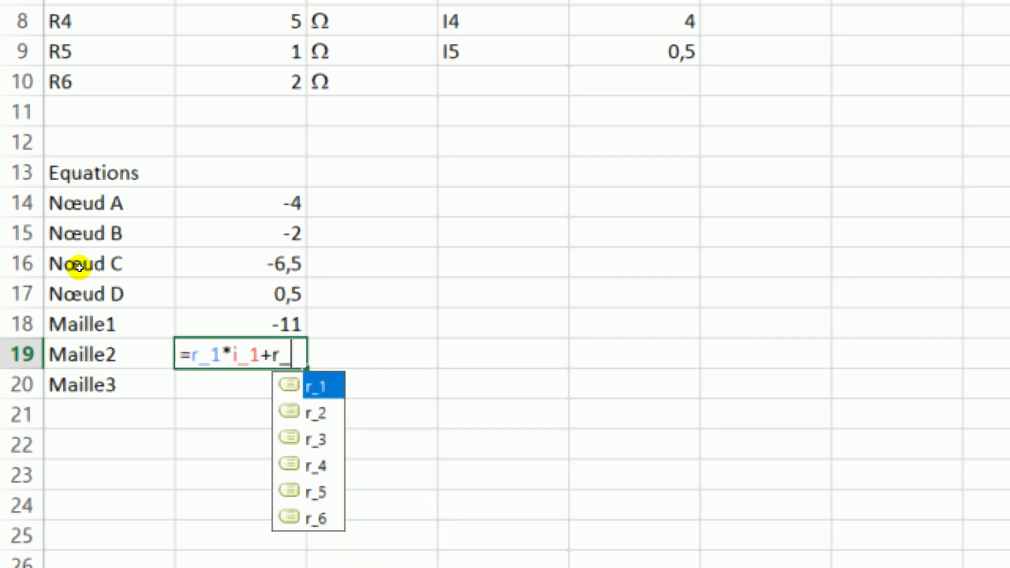
type("4*")
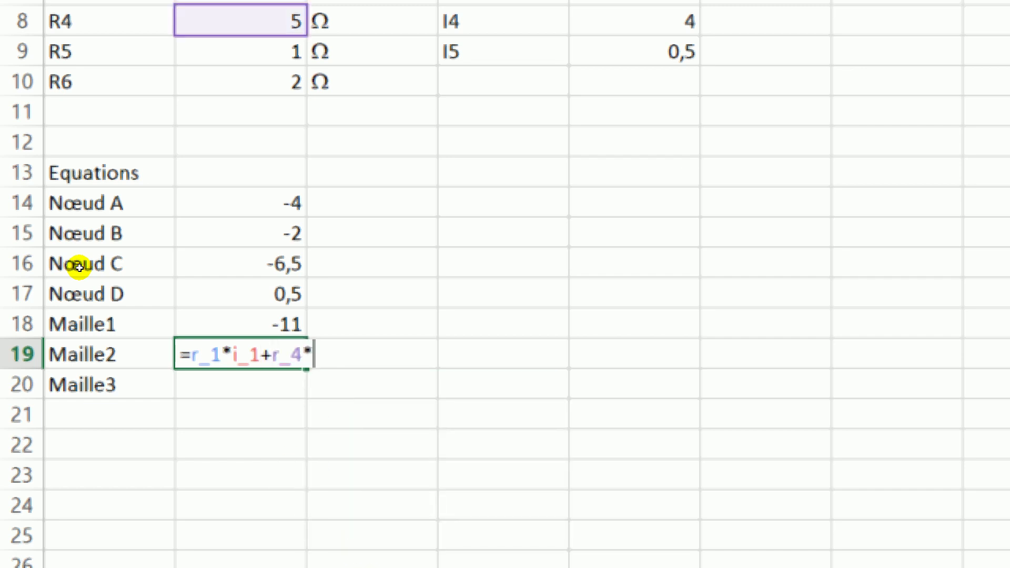
type("i")
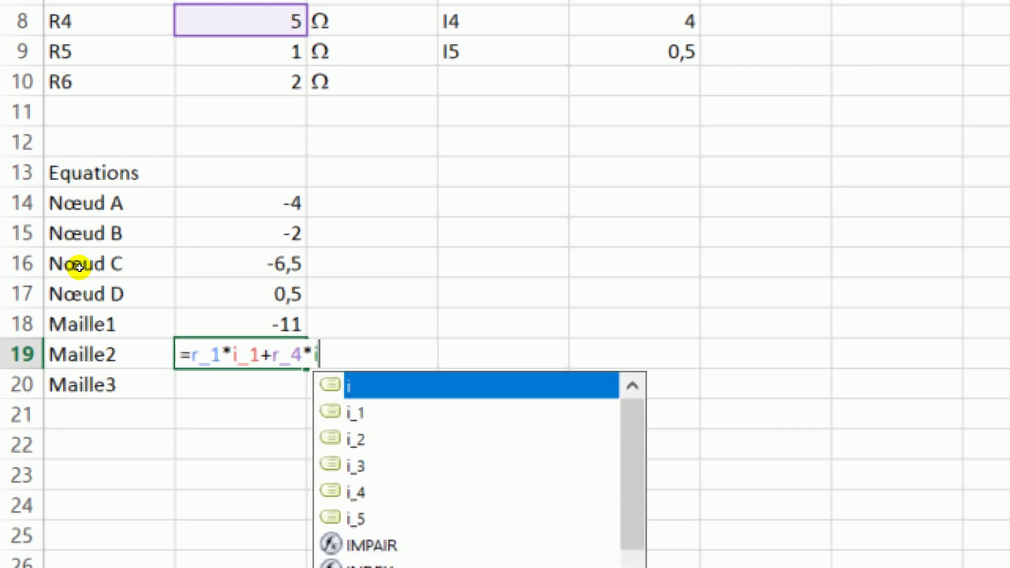
type("_")
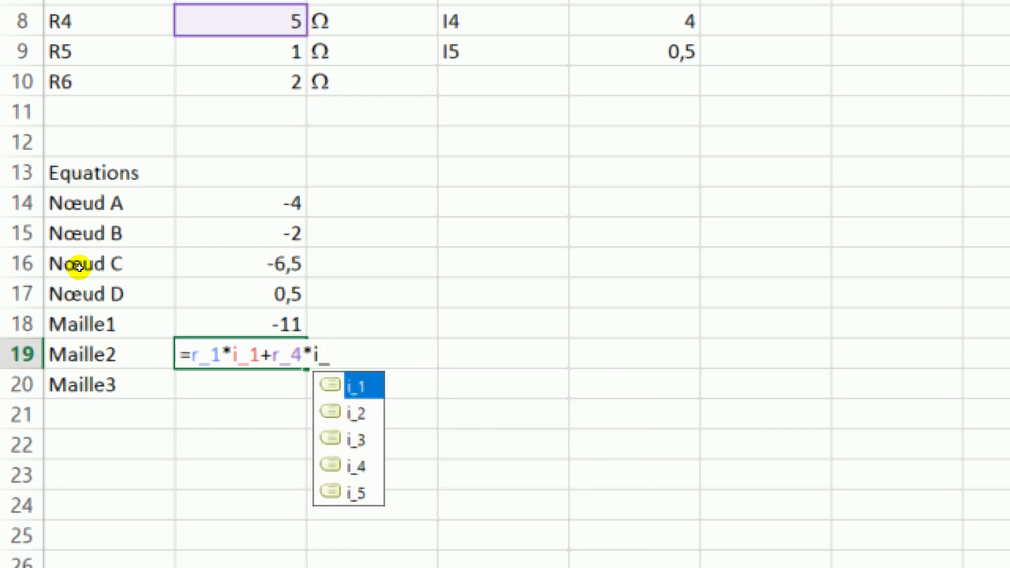
type("4")
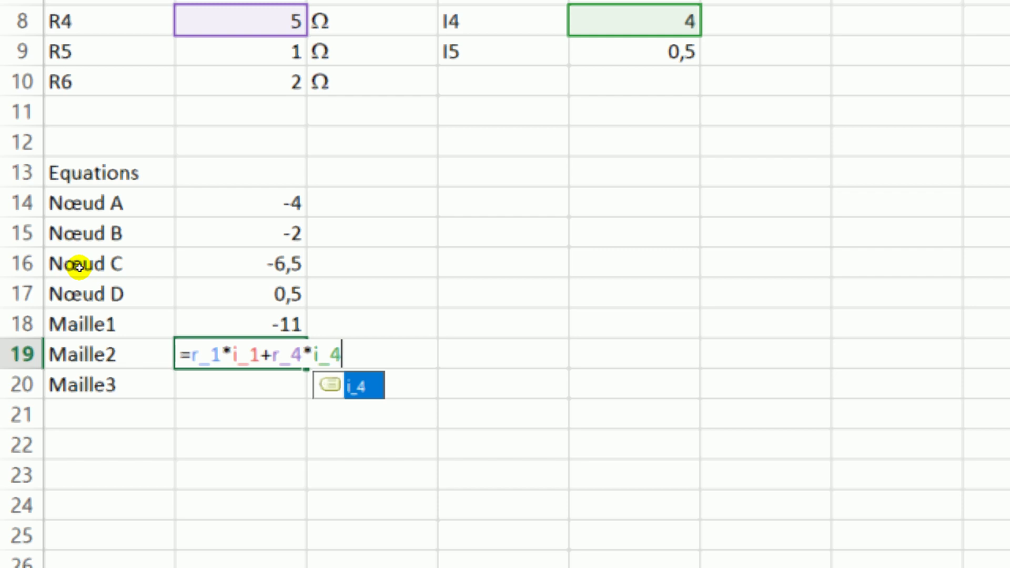
type("-r")
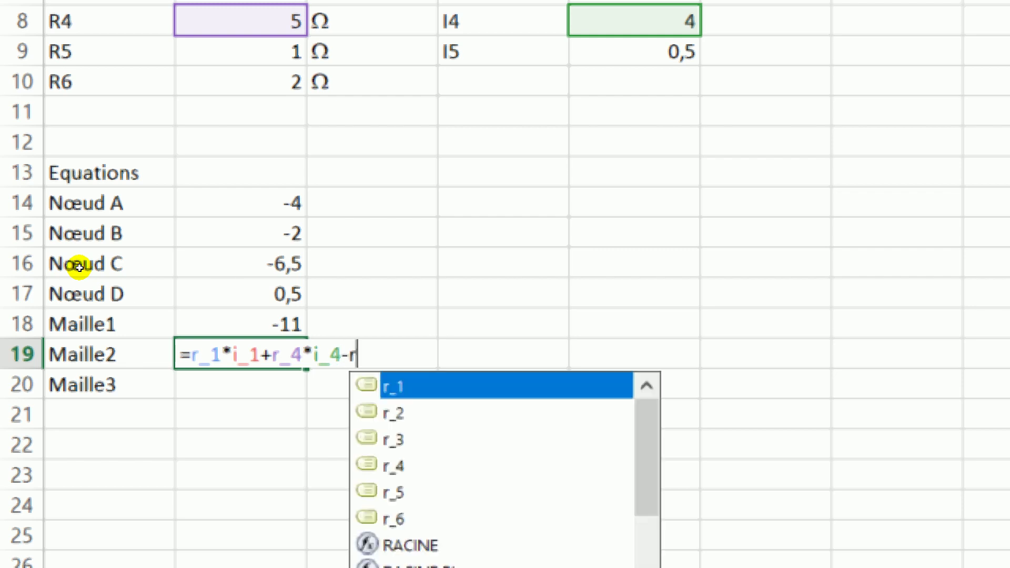
type("_")
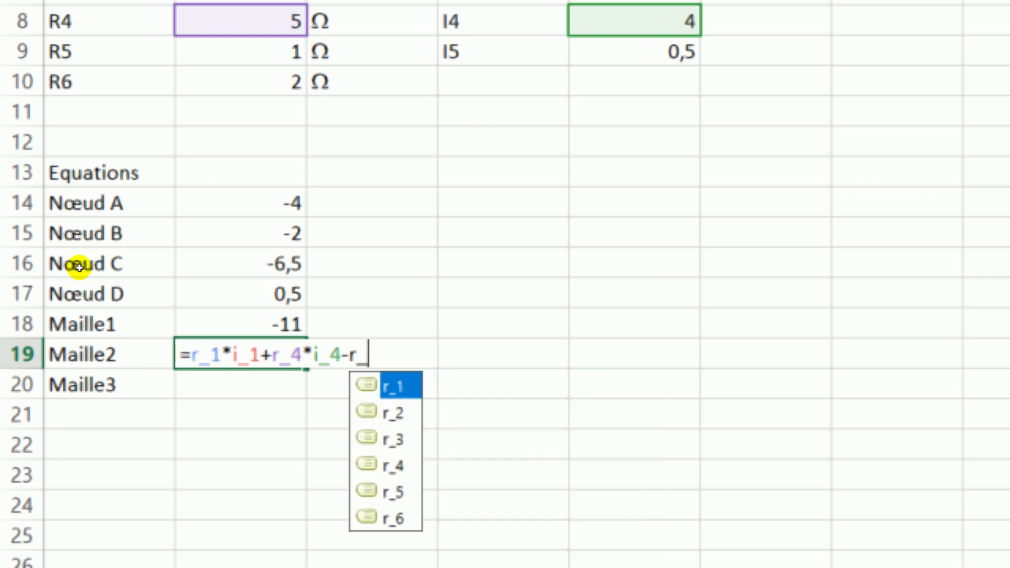
type("2*")
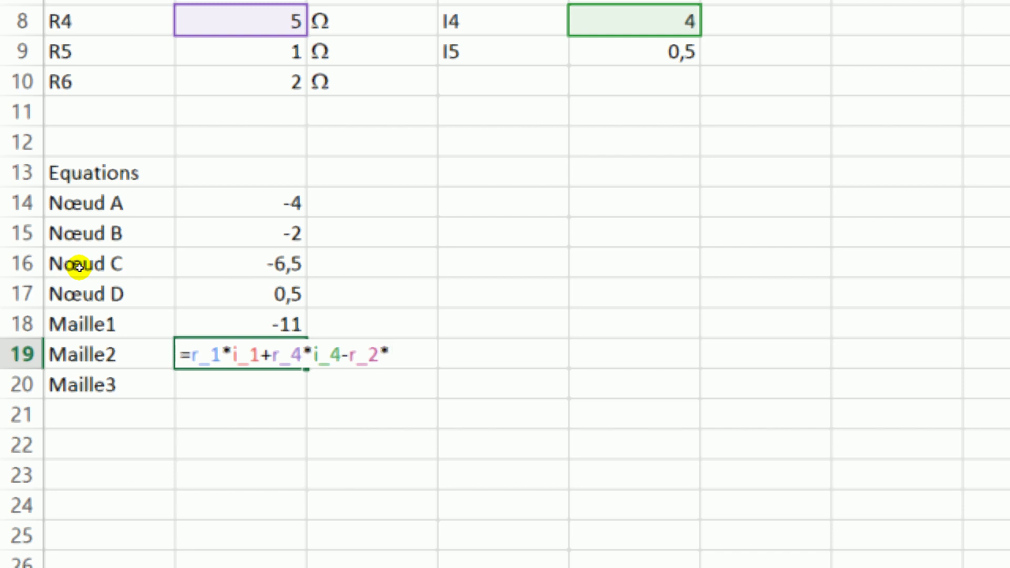
type("i_2")
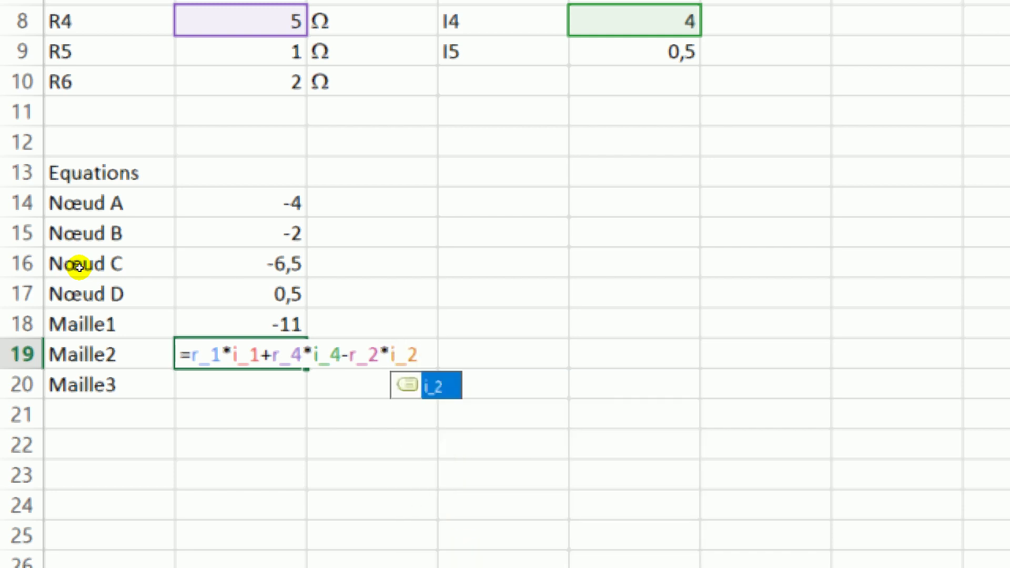
key("Return")
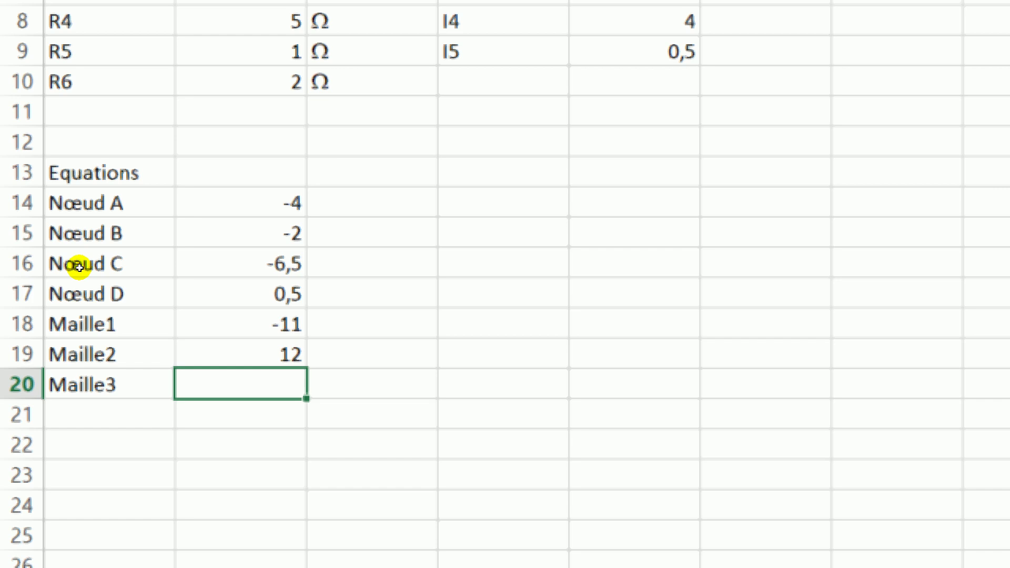
type("r_4")
key("Left")
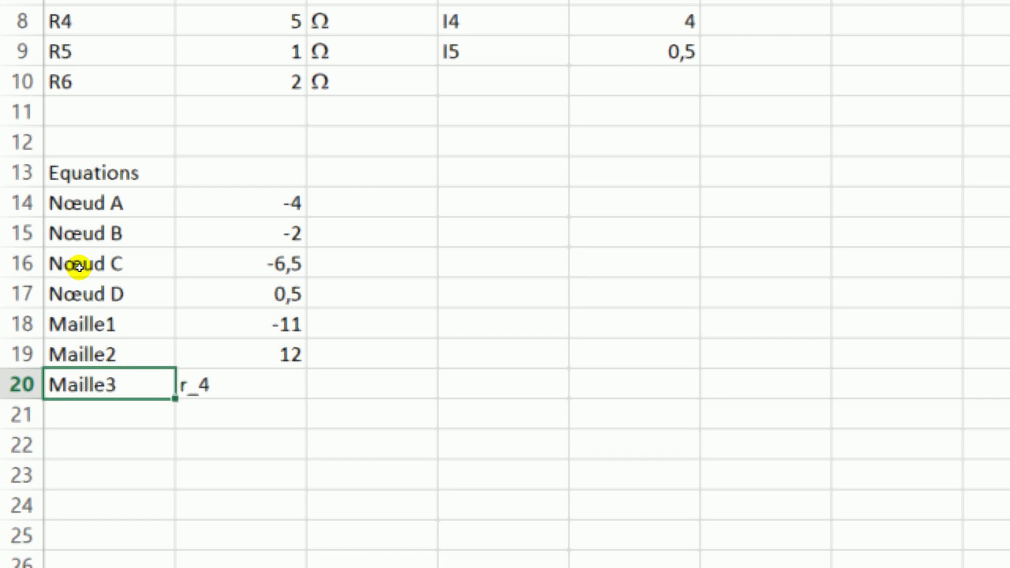
key("Right")
Enter the third mesh equation =r_4*i_4+(r_5+r_6)*i_5-r_3*i_3 in cell B20 beside the Maille3 label.
type("=")
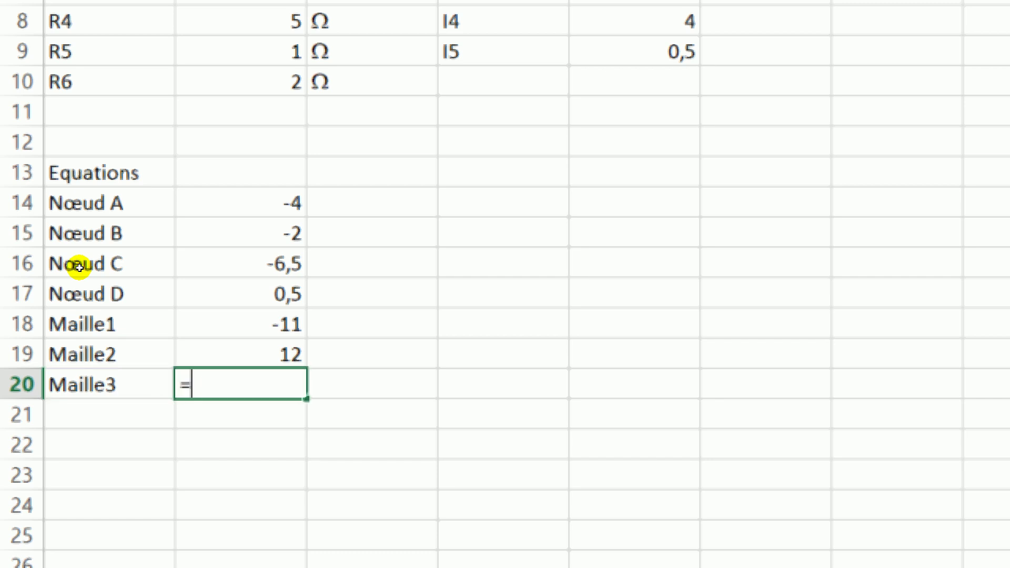
type("r_4")
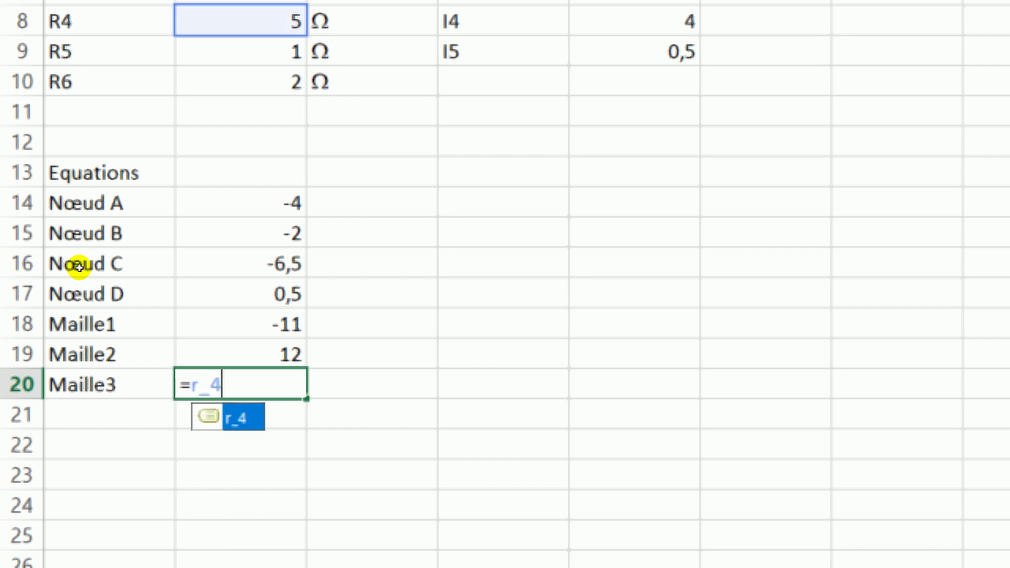
type("*i_")
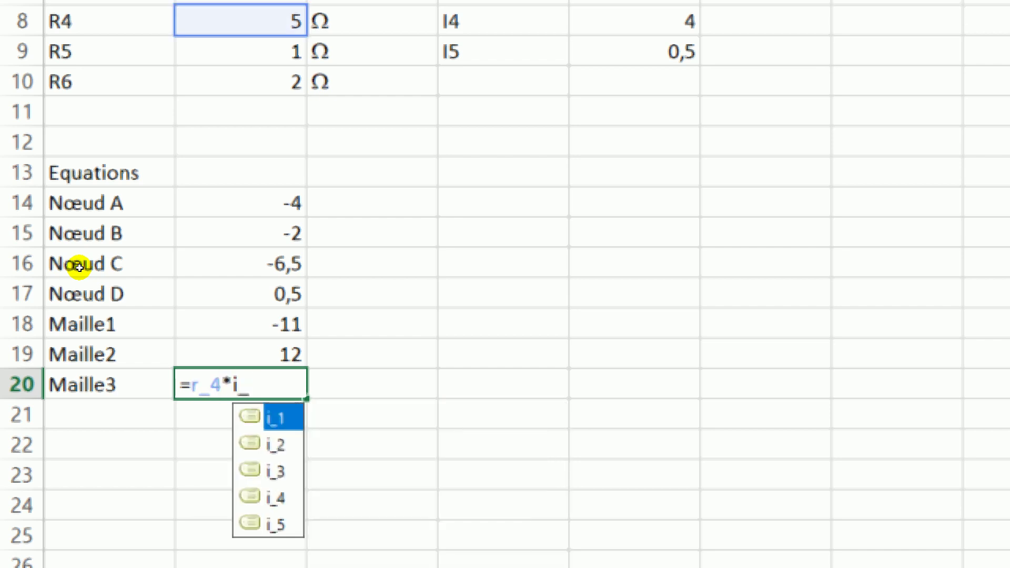
type("4")
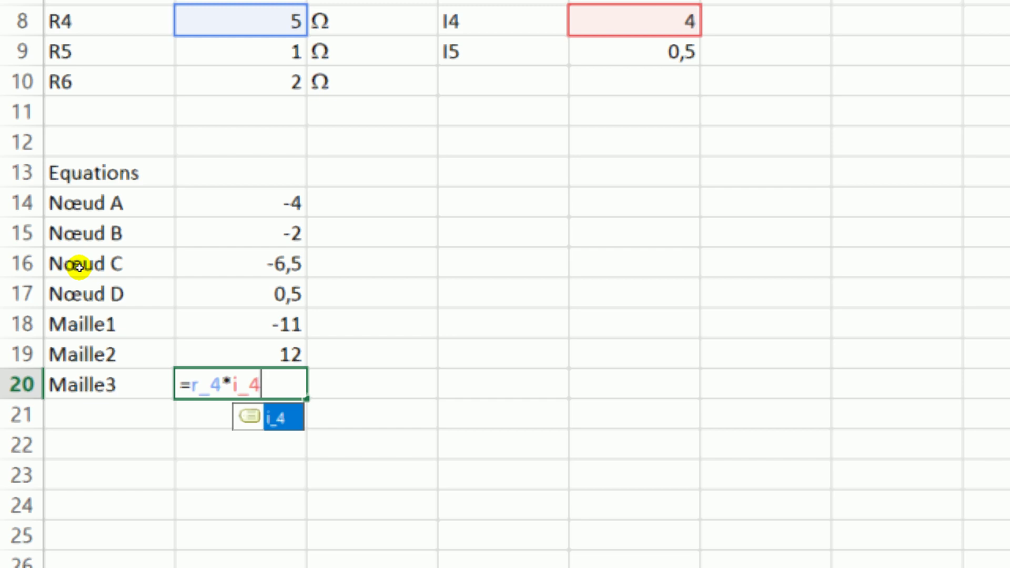
type("+")
type("(")
type("r_")
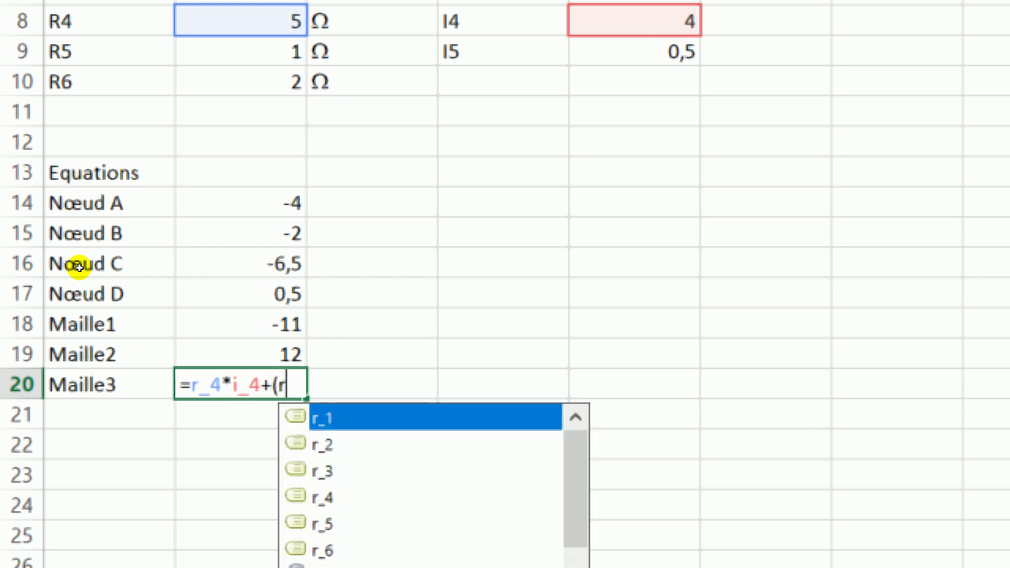
type("5")
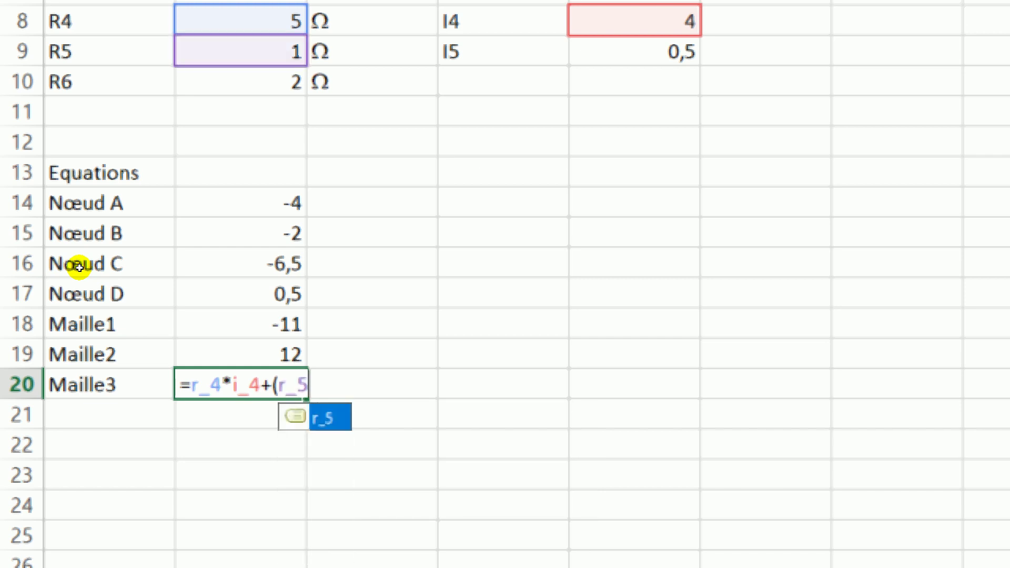
type("+t")
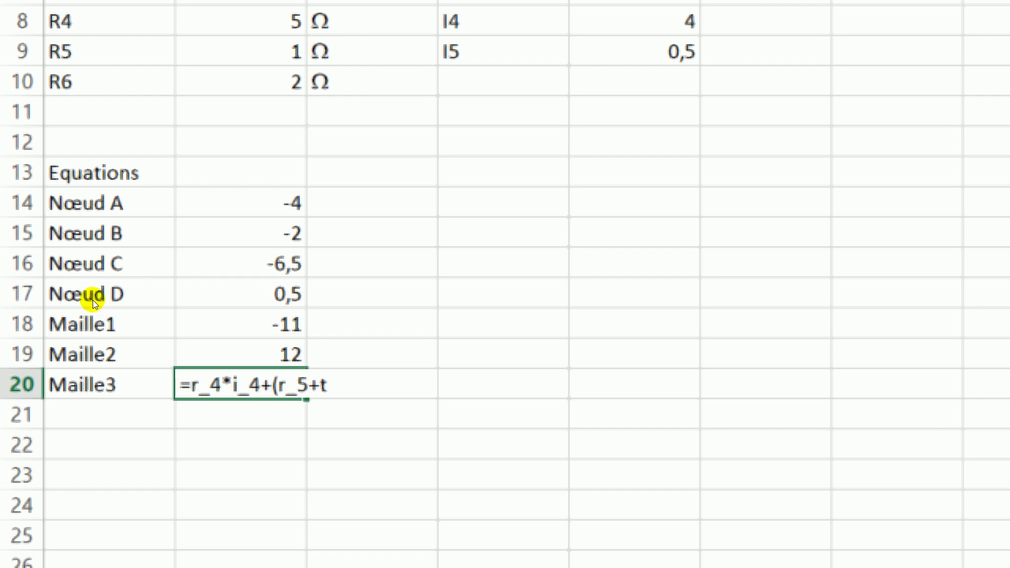
key("Return")
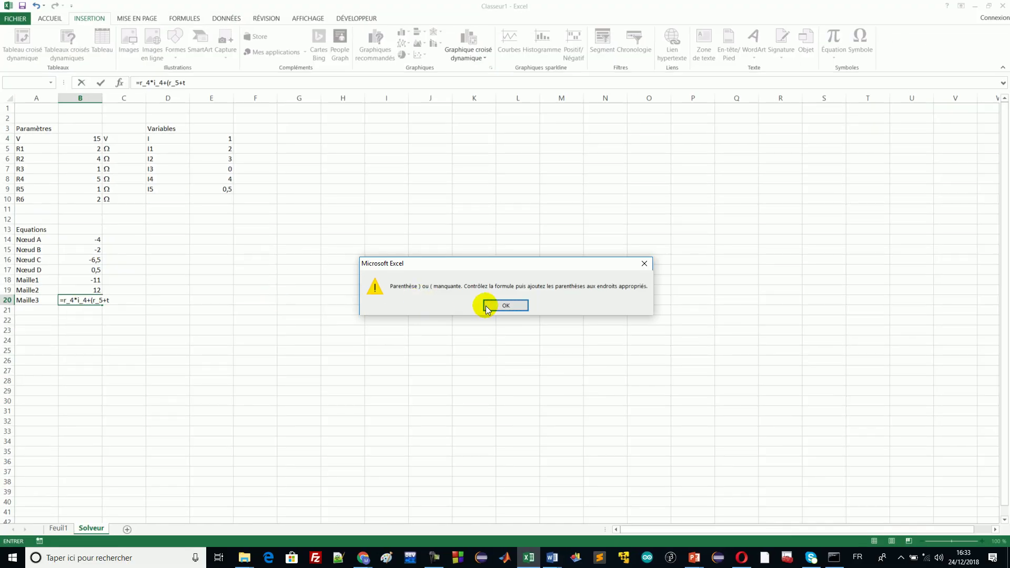
left_click(486, 306)
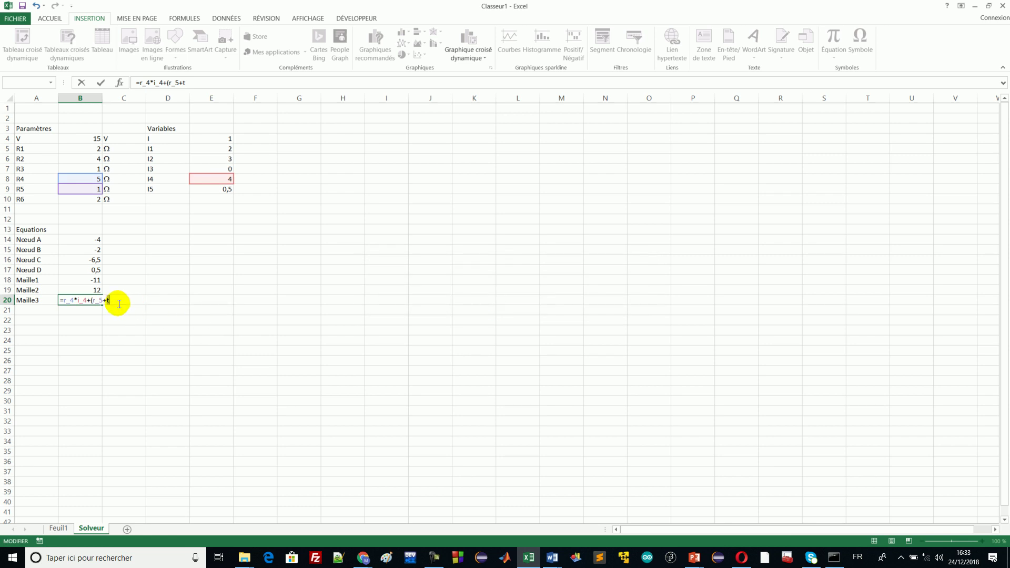
type("r")
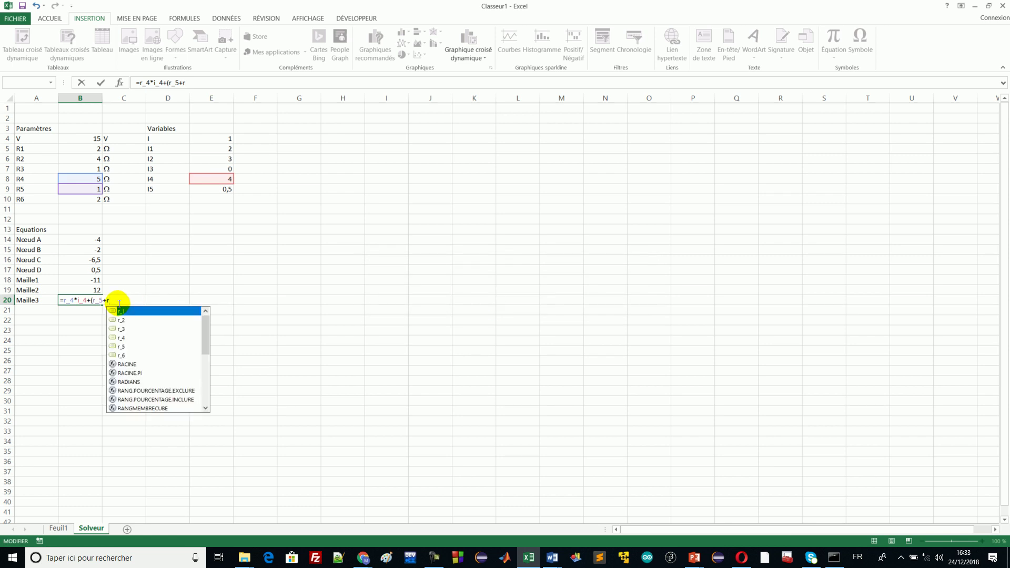
type("_6")
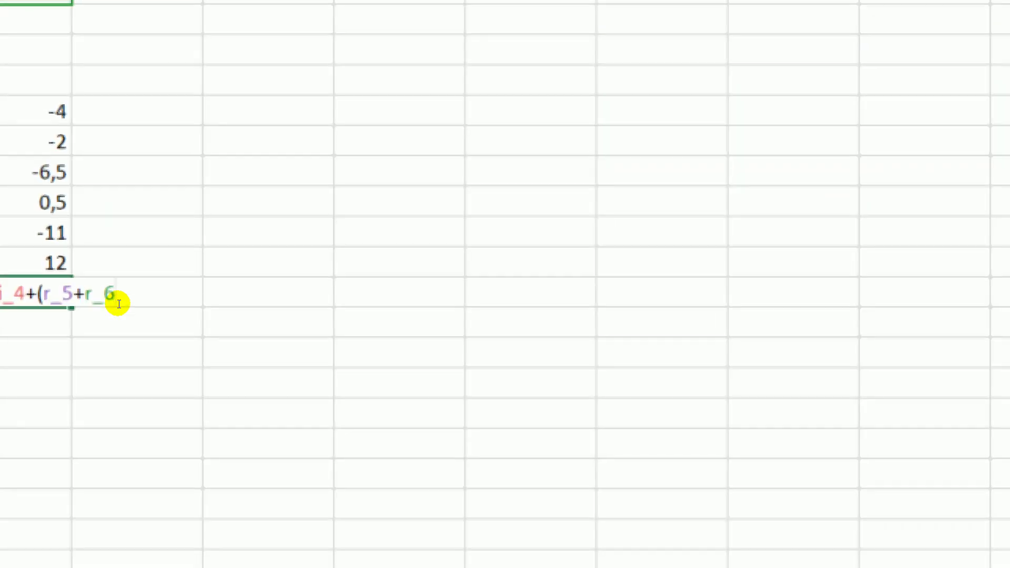
type(")*i_")
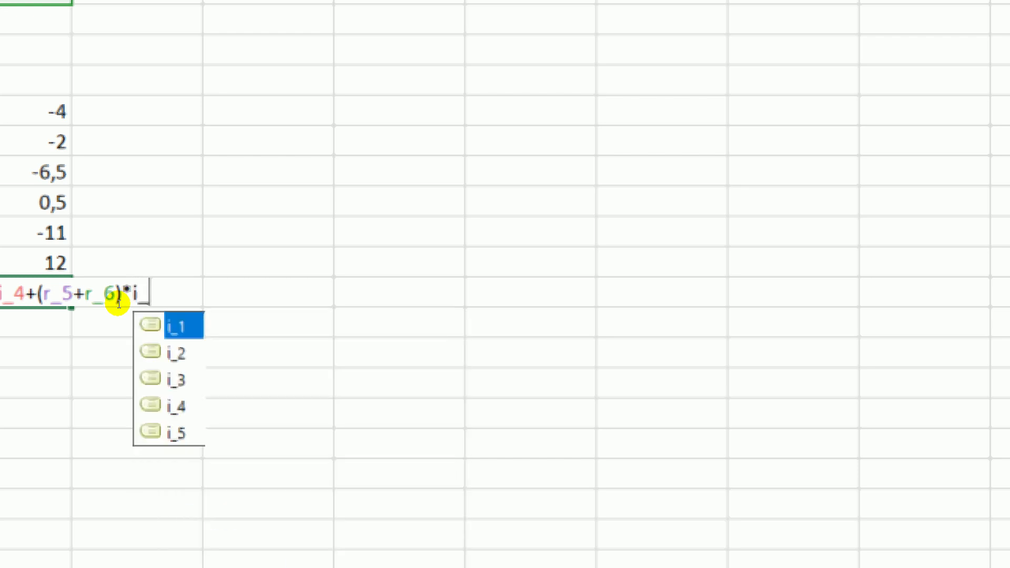
type("5-")
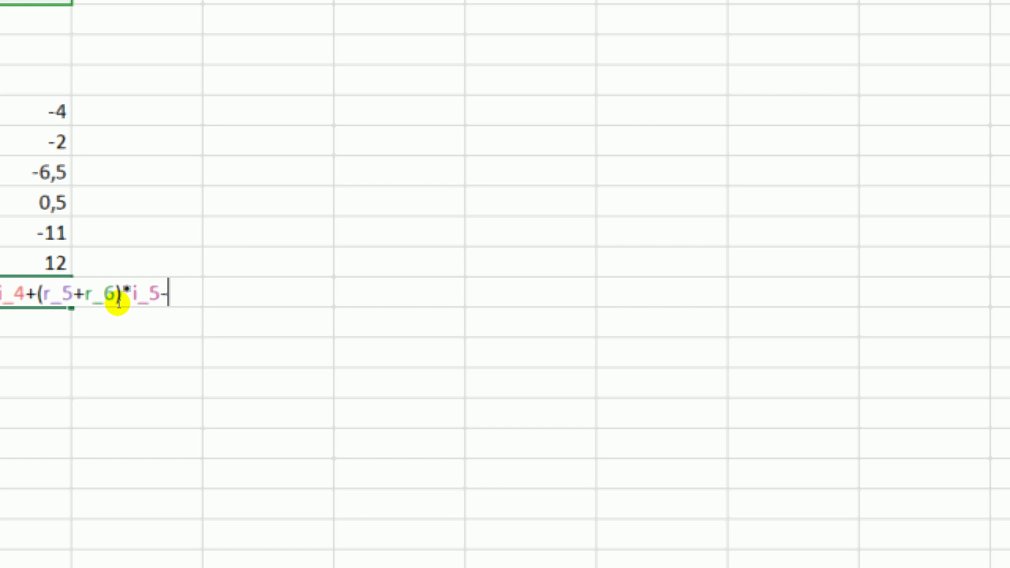
type("r_3")
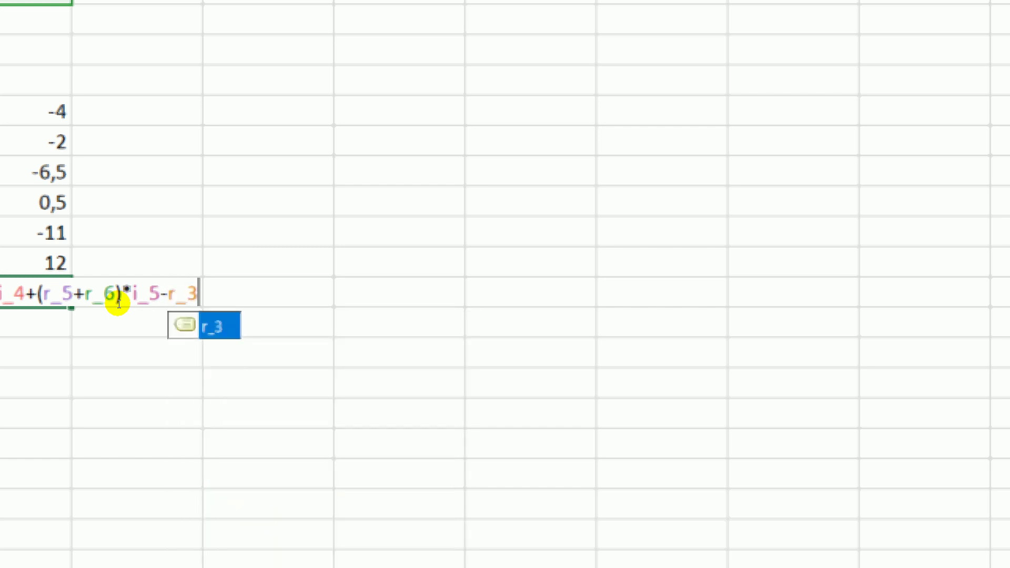
type("*i")
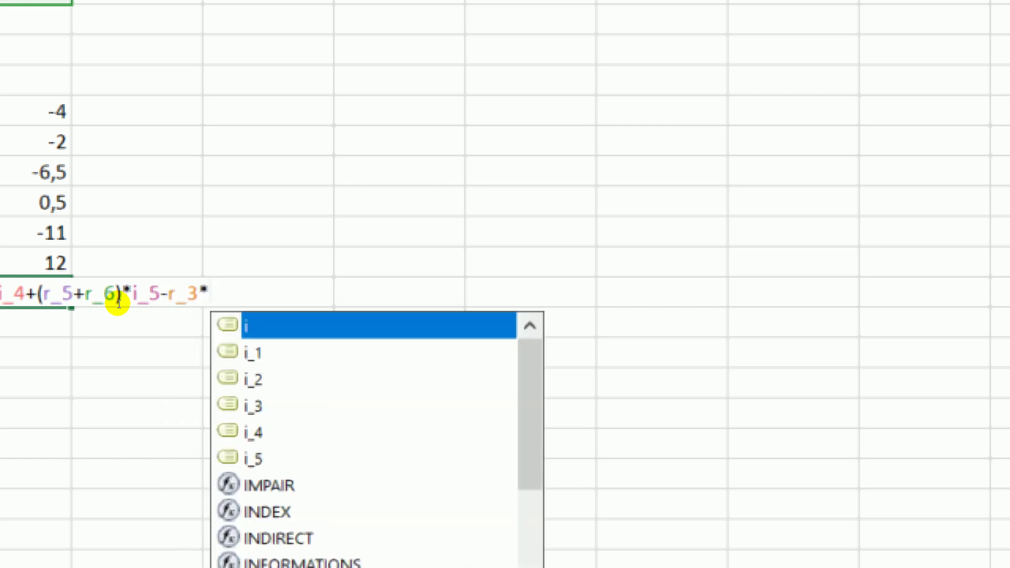
type("_3")
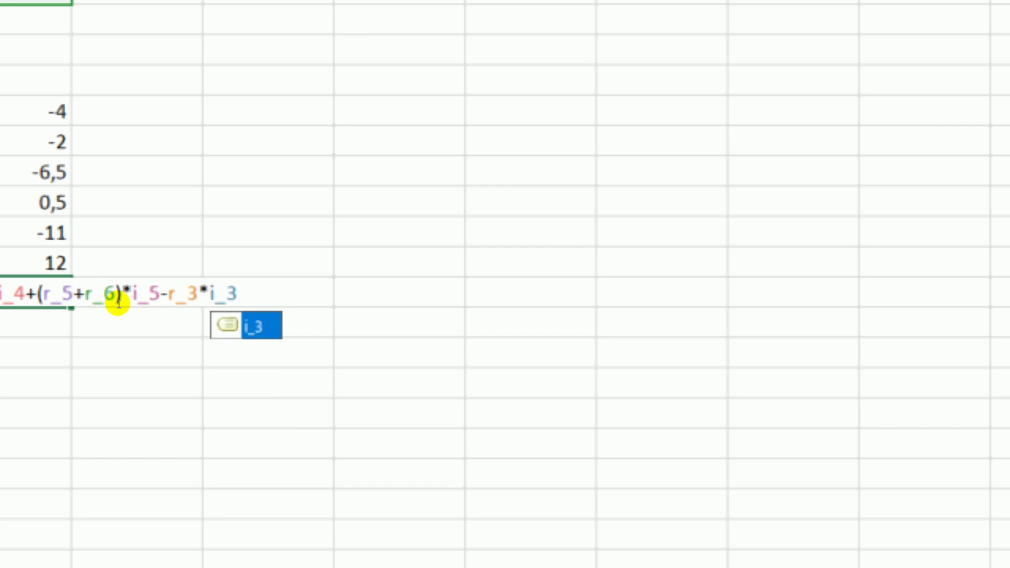
key("Return")
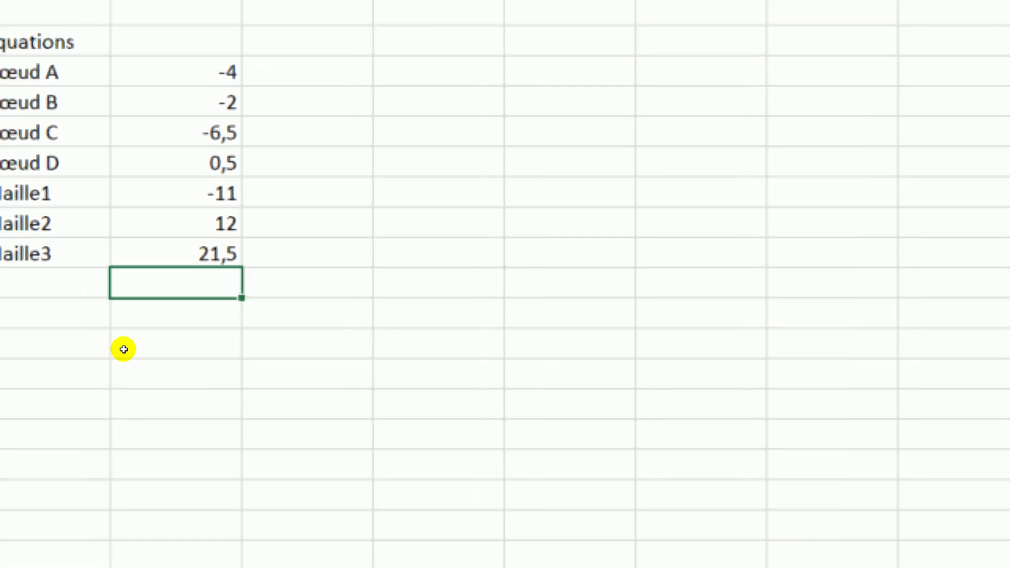
Remove the individually squared cell terms from the unfinished racine formula in cell B22 beside the Erreur globale label.
left_click(41, 321)
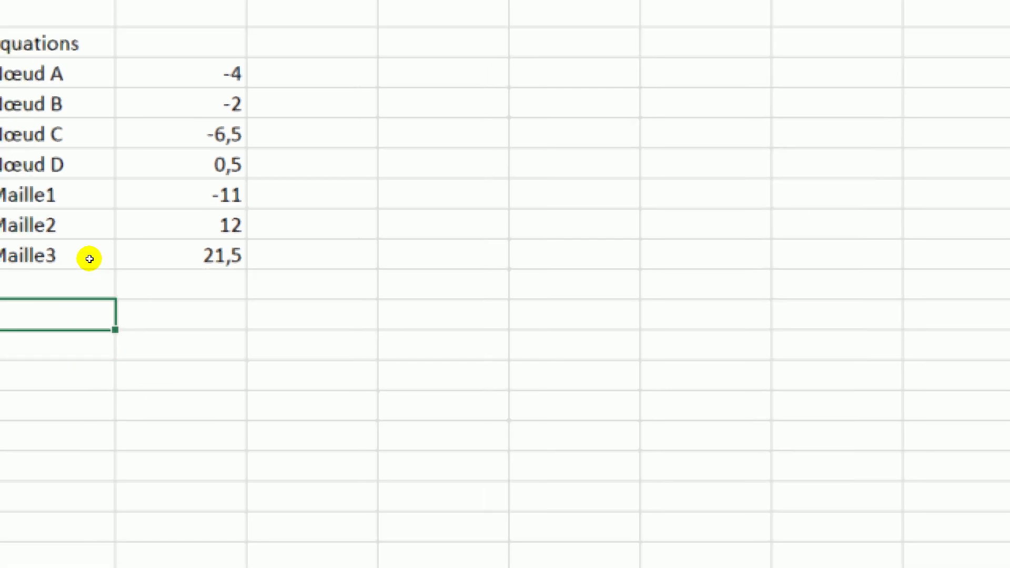
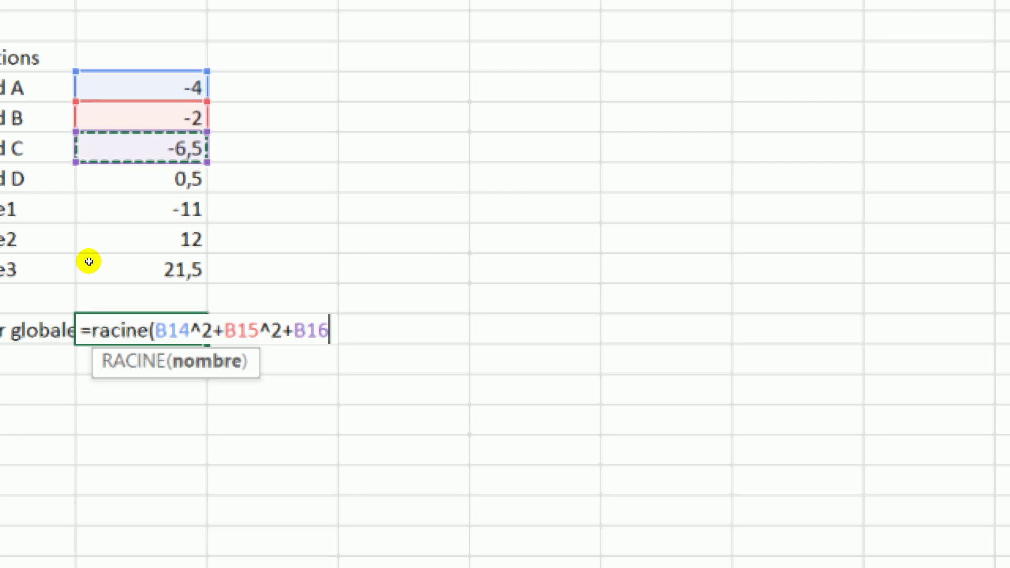
key("BackSpace")
key("BackSpace")
key("BackSpace")
key("BackSpace")
key("BackSpace")
key("BackSpace")
key("BackSpace")
key("BackSpace")
key("BackSpace")
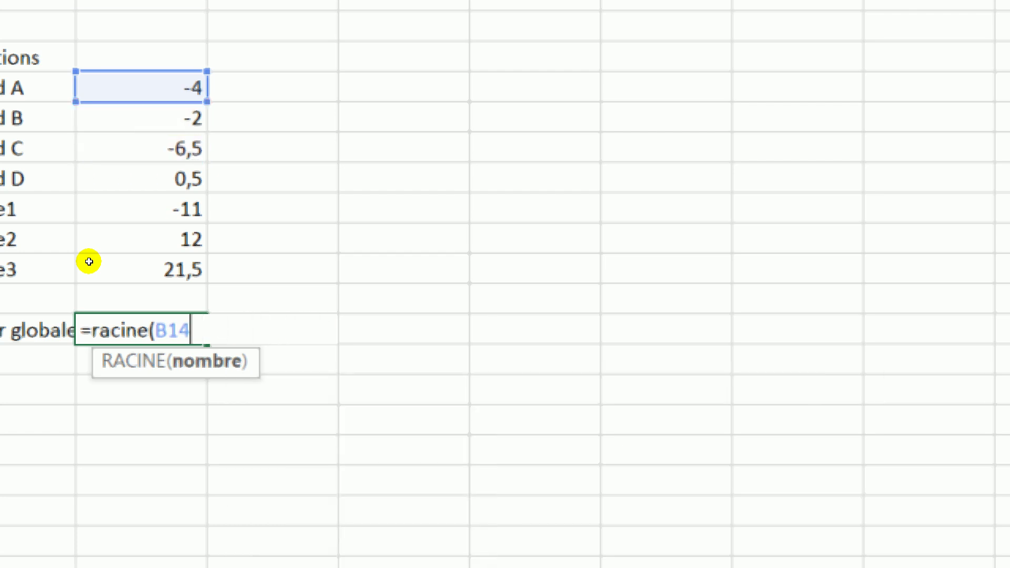
Complete the global error formula in cell B22 as =racine(SOMME.CARRES(B14:B20))/7.
type("(somme")
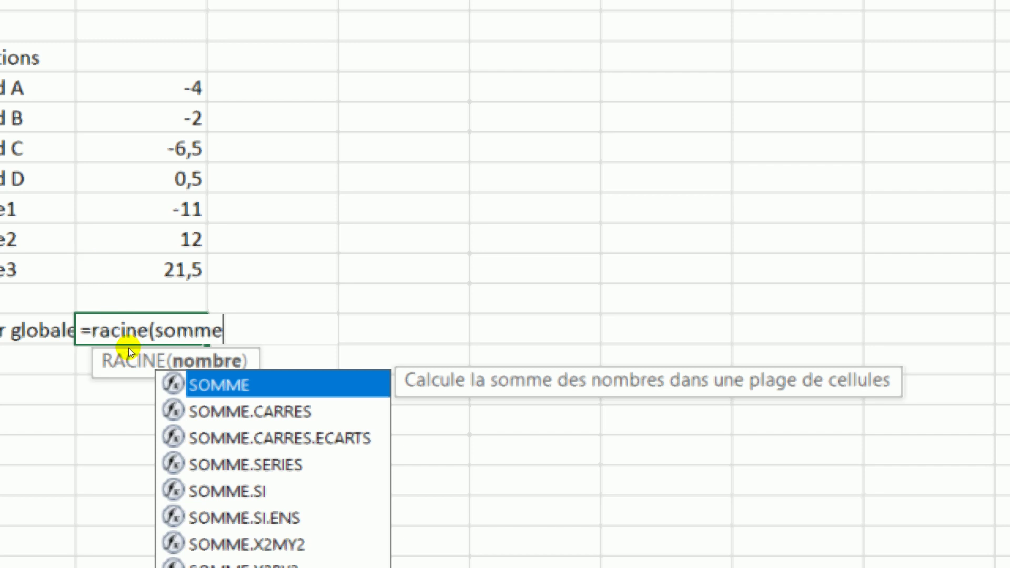
key("Down")
left_click(128, 349)
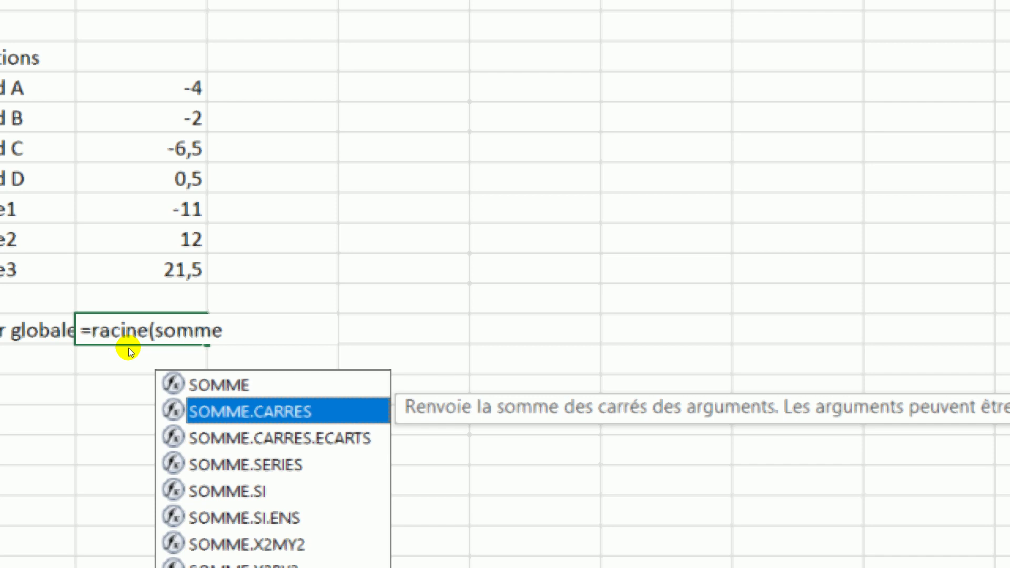
key("Tab")
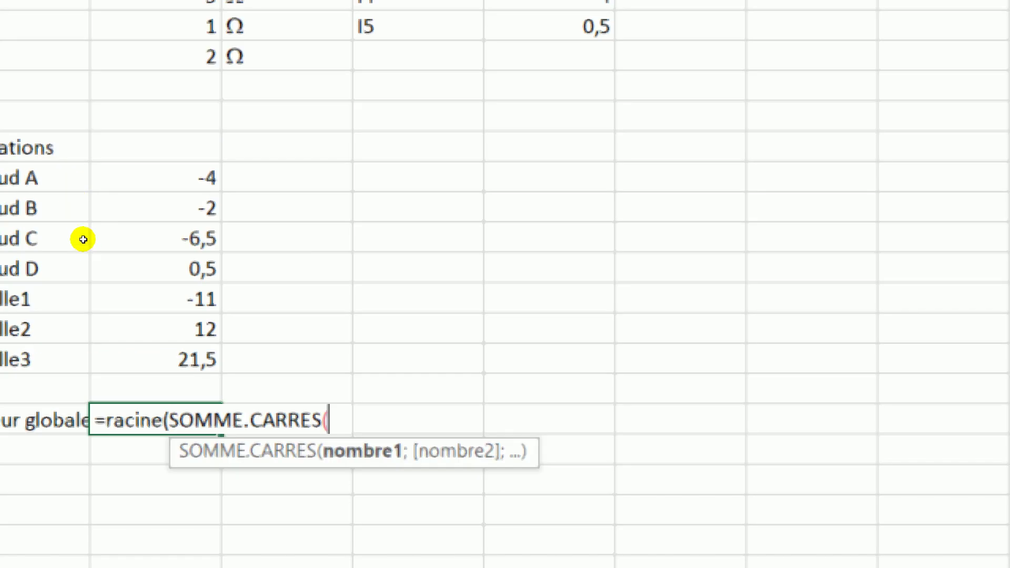
left_click_drag(88, 241, 89, 296)
type("))")
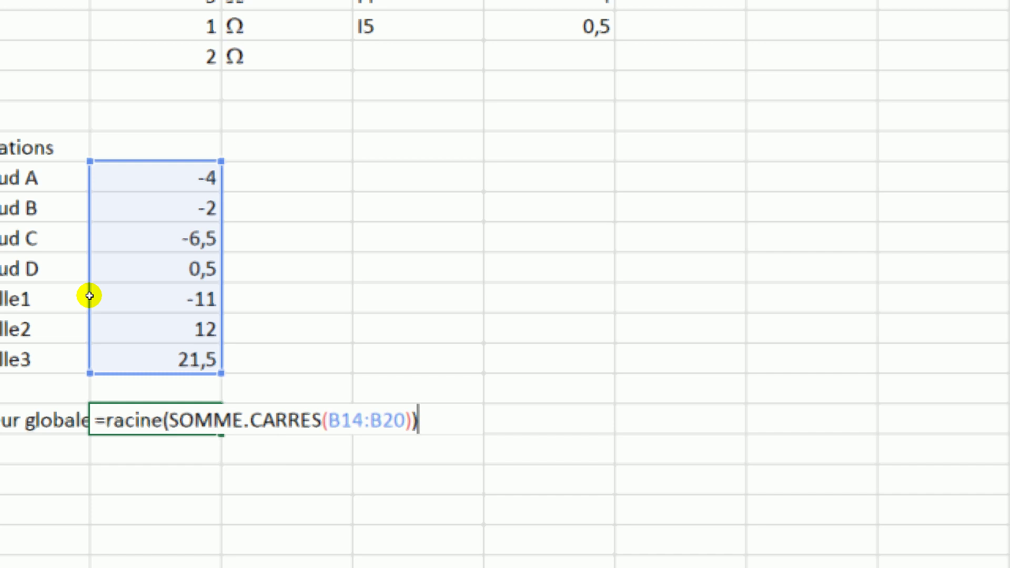
type("/7")
key("Return")
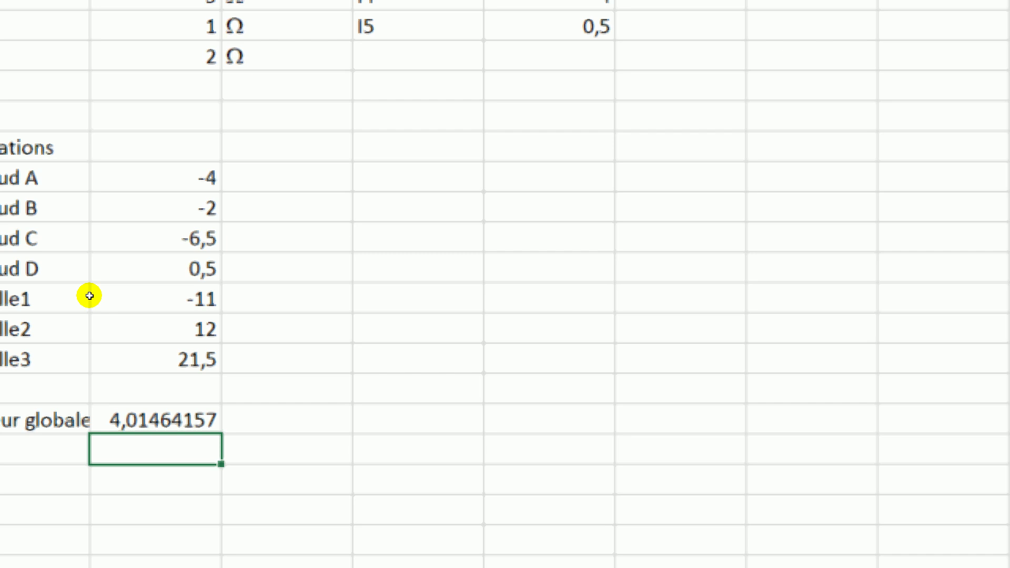
Remove the division by 7 from the global error formula, leaving =RACINE(SOMME.CARRES(B14:B20)) in cell B22.
key("Up")
key("F2")
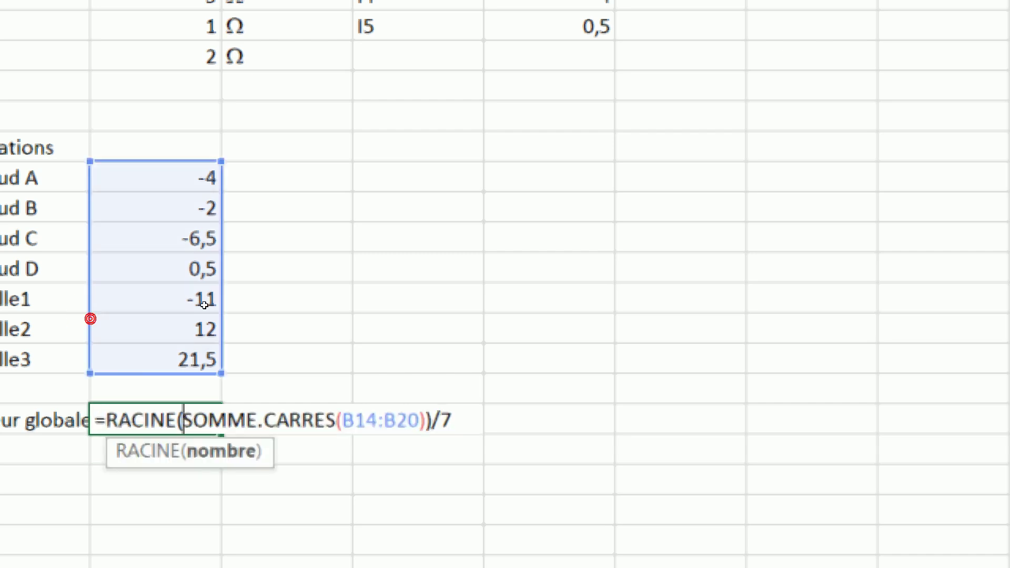
key("End")
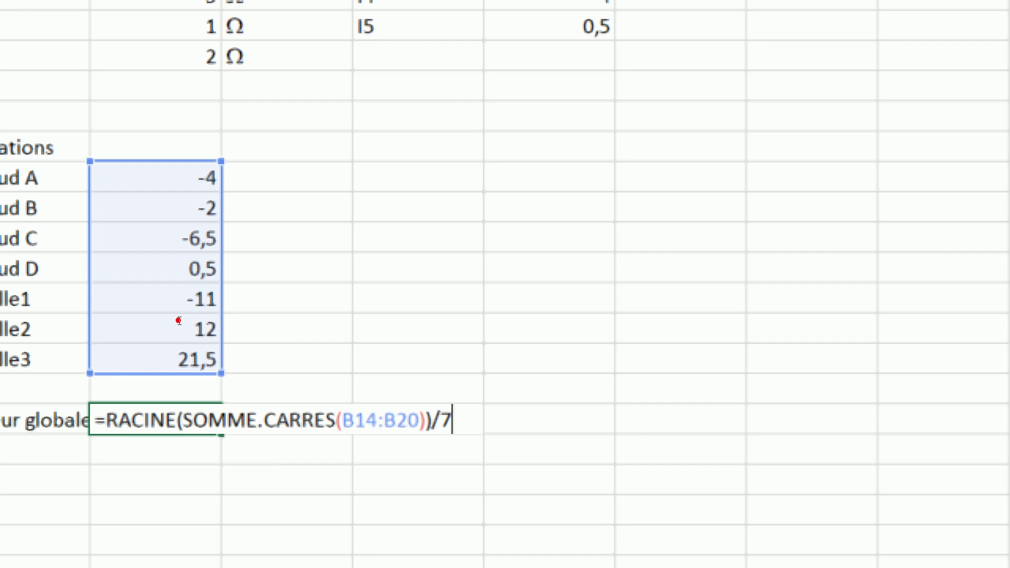
key("BackSpace")
key("BackSpace")
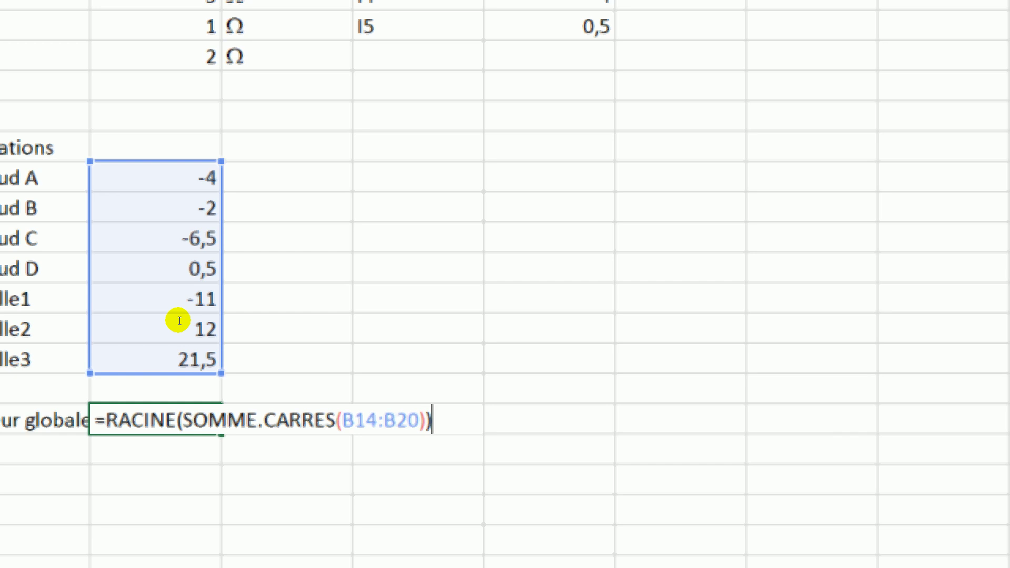
key("Return")
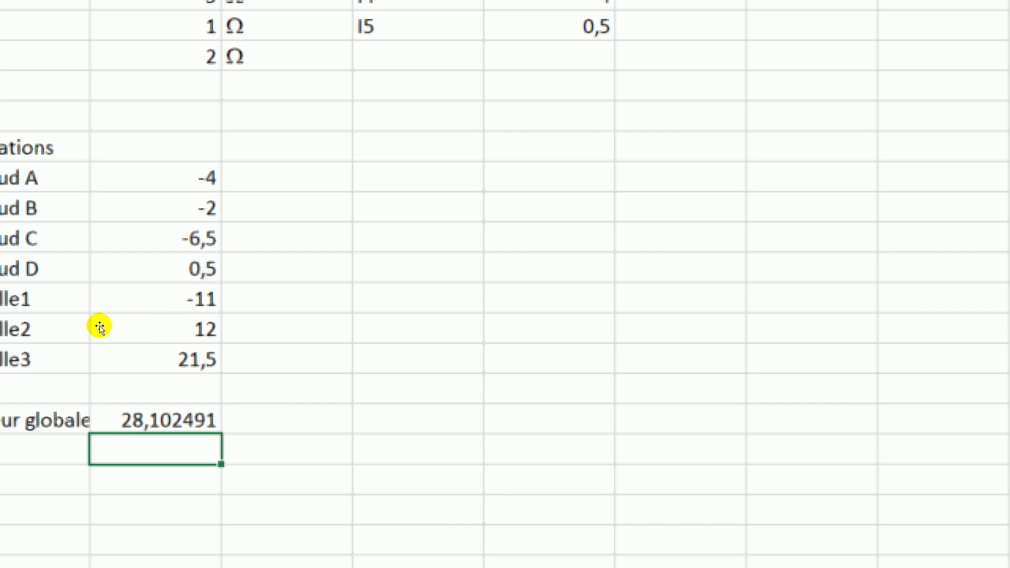
Enter the note "a minimiser" in cell A23 under the Erreur globale label.
key("Up")
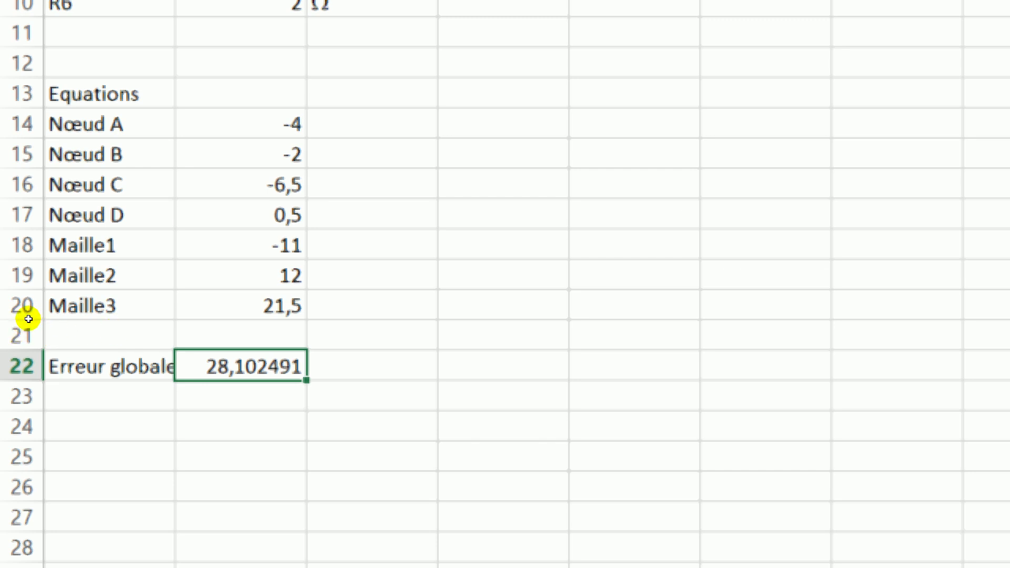
key("Return")
type("a ")
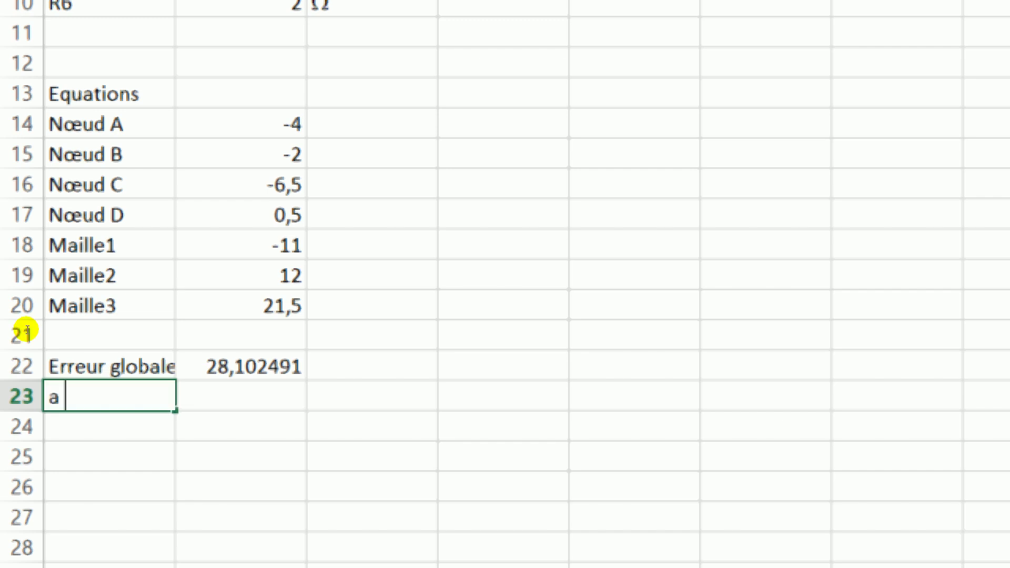
type("minimiser")
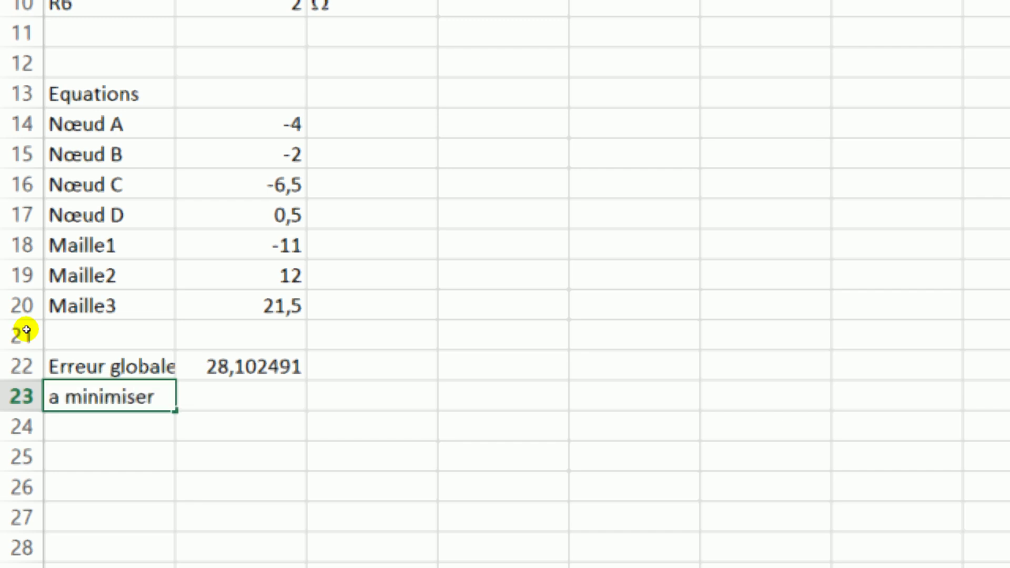
key("Return")
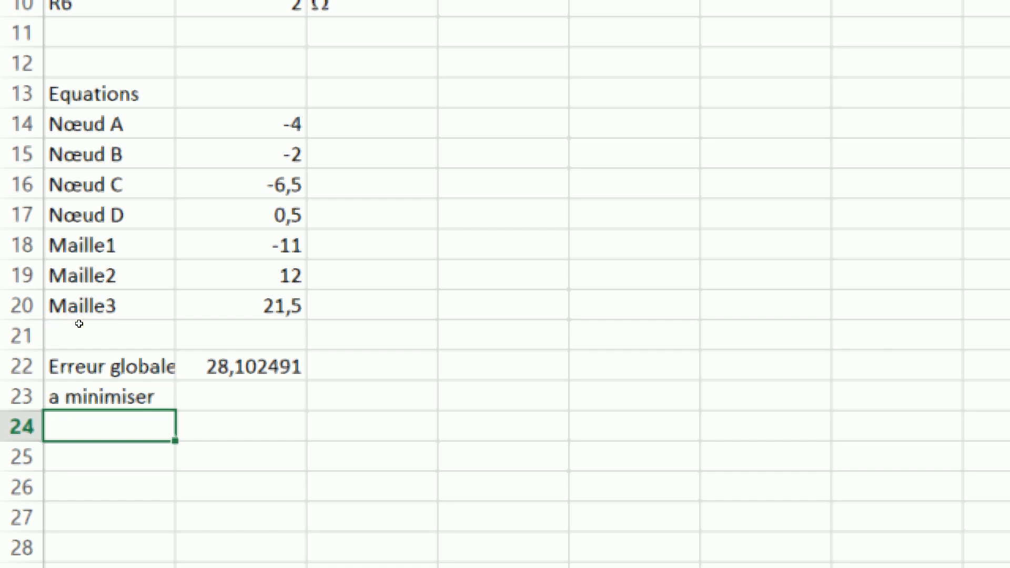
Point out the global error cell B22, and select the current variables' values in E4:E9.
left_click(246, 371)
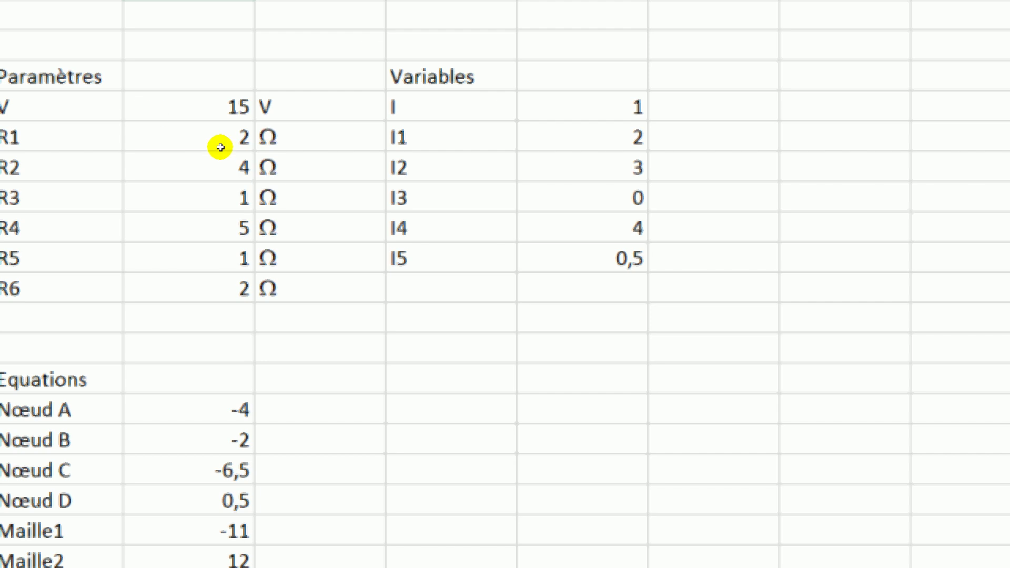
left_click_drag(605, 107, 604, 258)
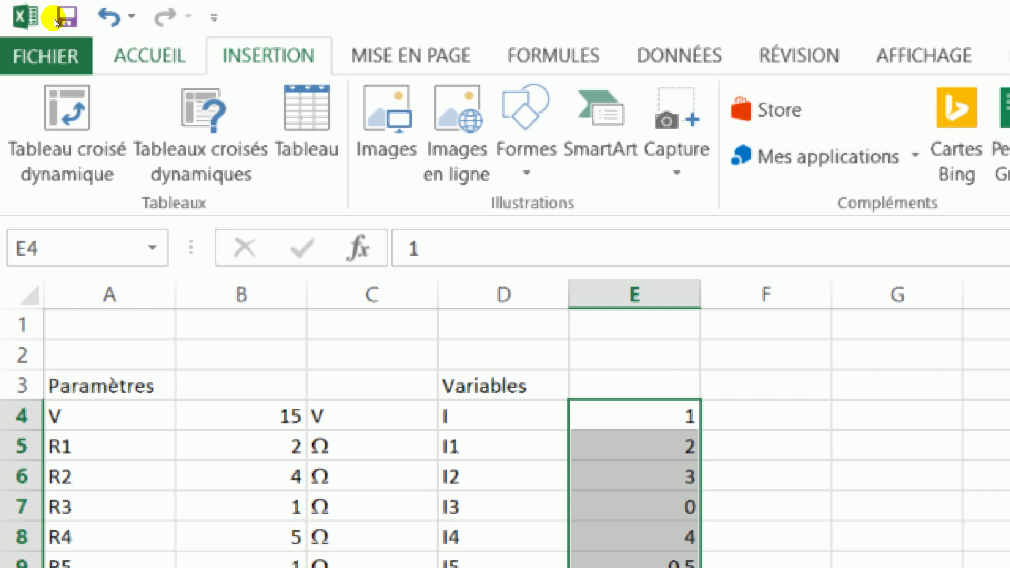
Fill the current variables' value cells E4:E9 with light green.
left_click(149, 55)
left_click(586, 155)
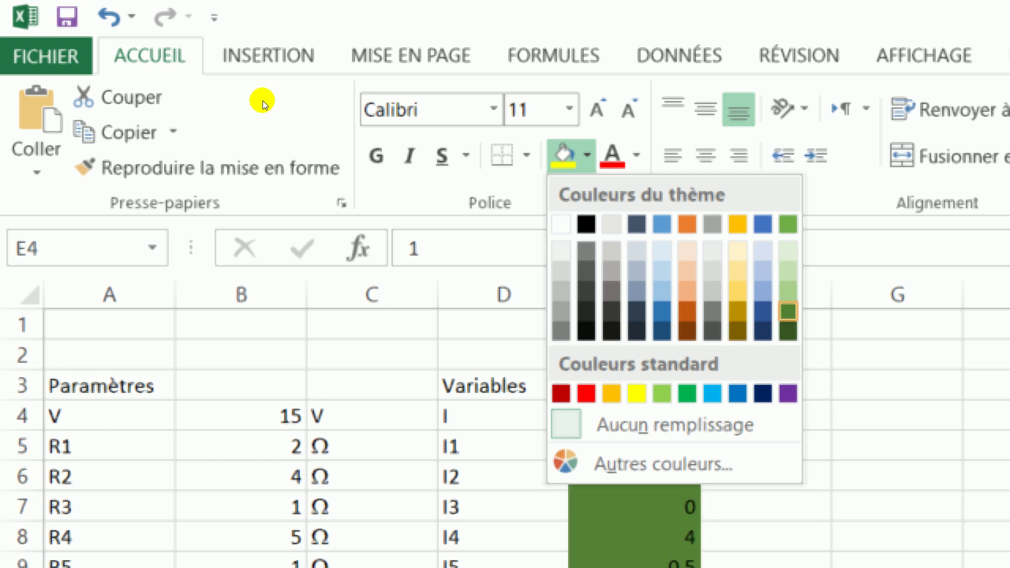
left_click(788, 291)
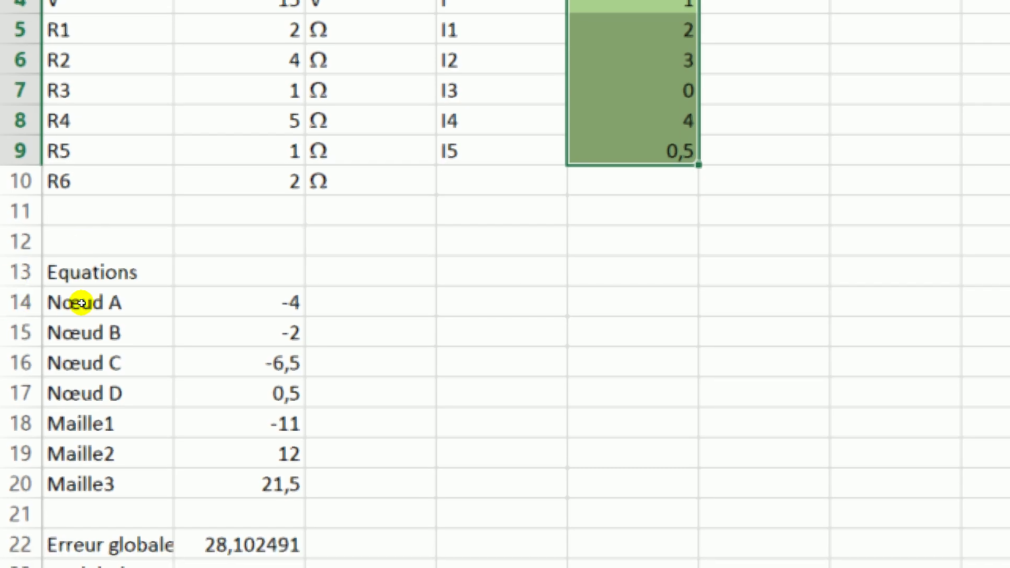
Fill the global error cell B22 with light orange.
left_click(239, 545)
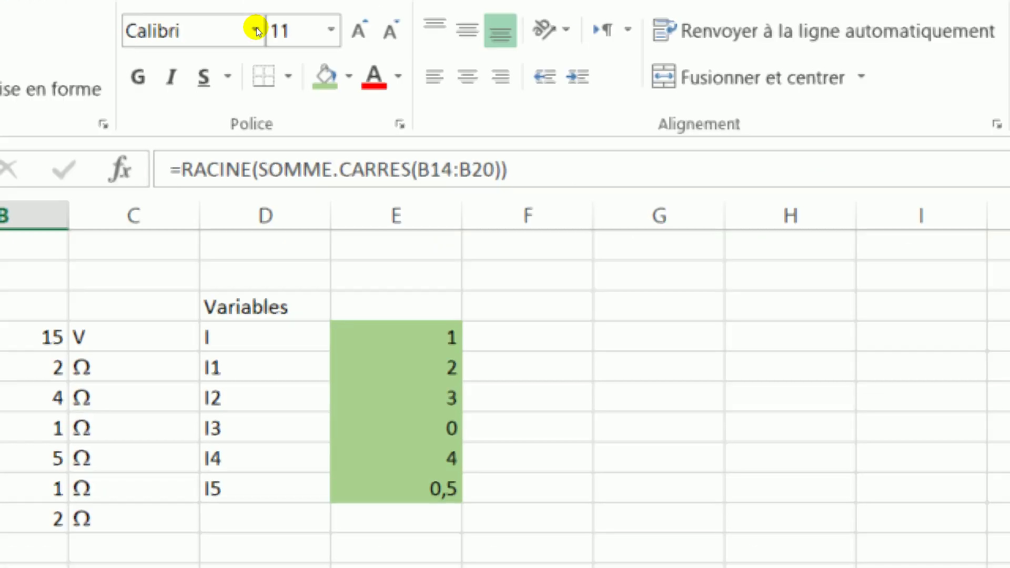
left_click(348, 77)
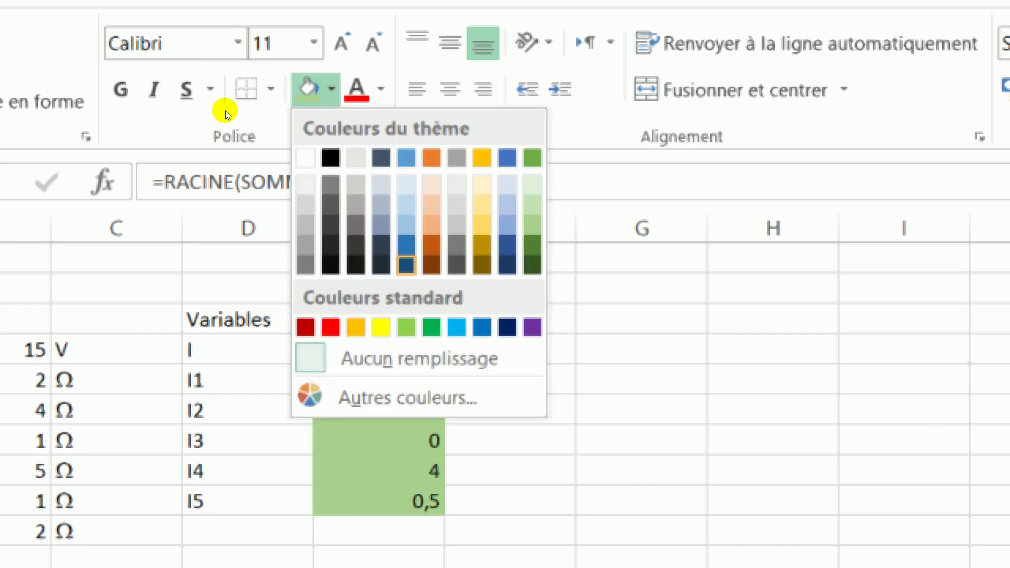
left_click(432, 224)
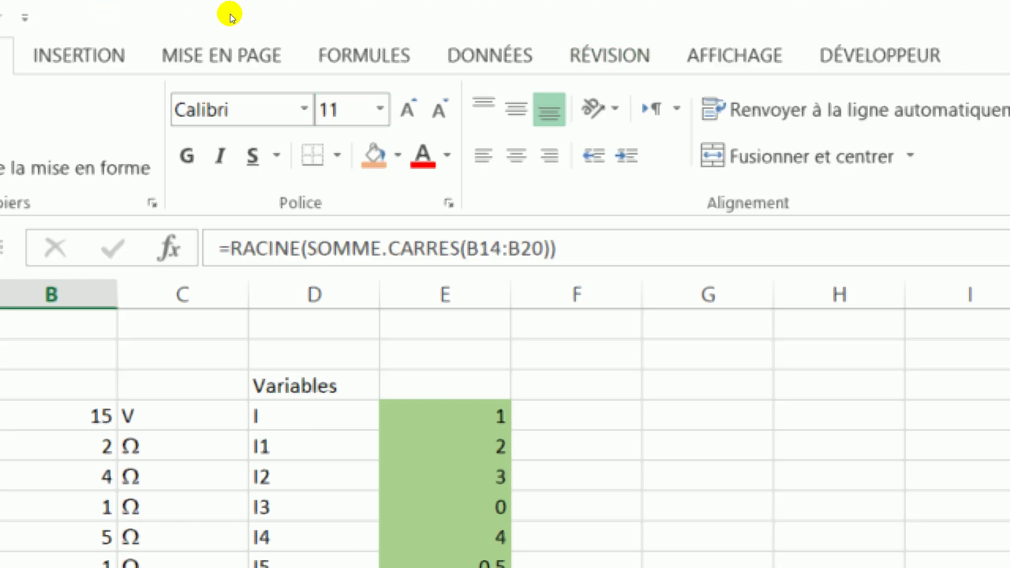
Open the Solver with B22 as the objective cell and set the objective to Min.
left_click(489, 55)
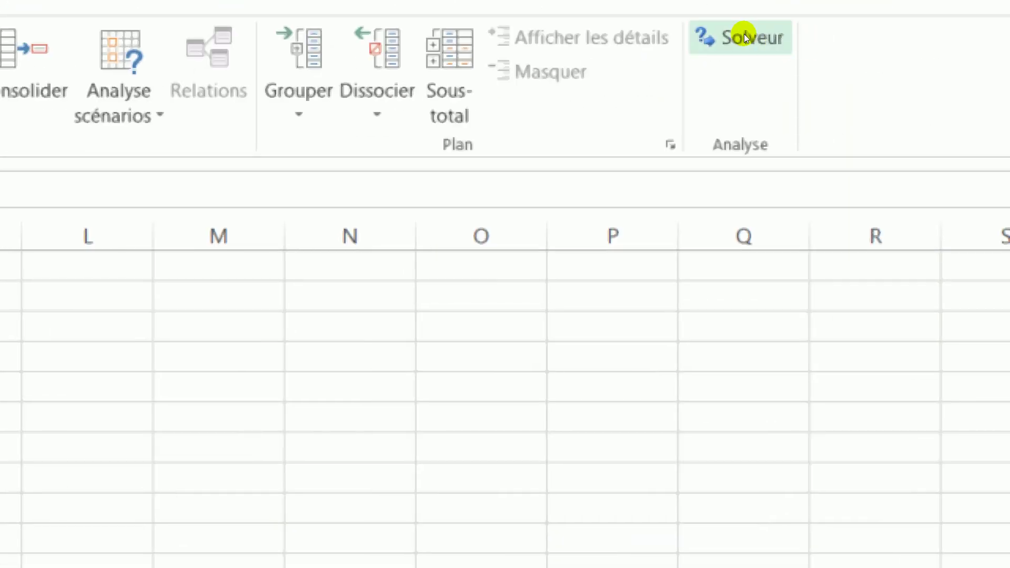
left_click(744, 34)
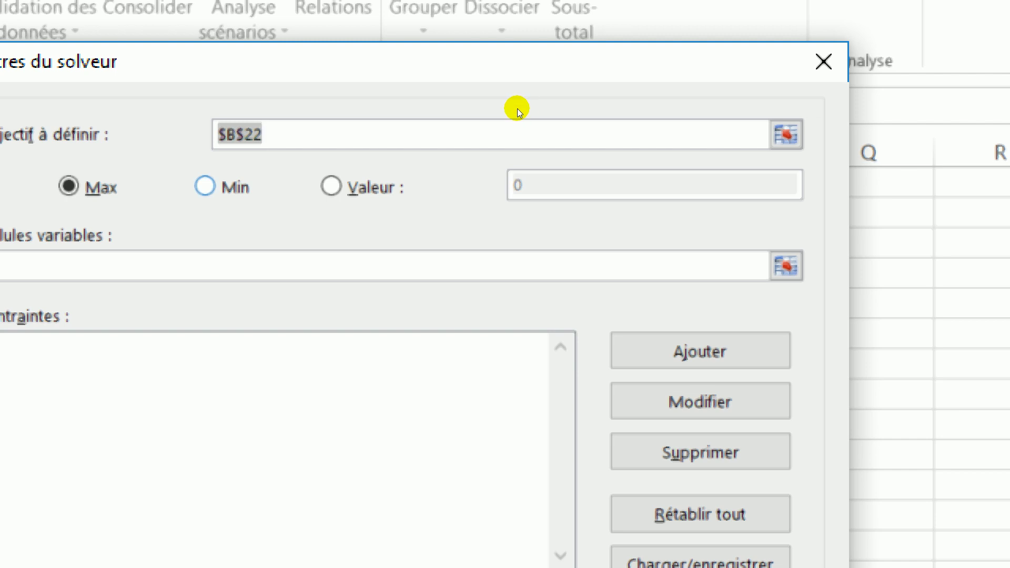
left_click(205, 186)
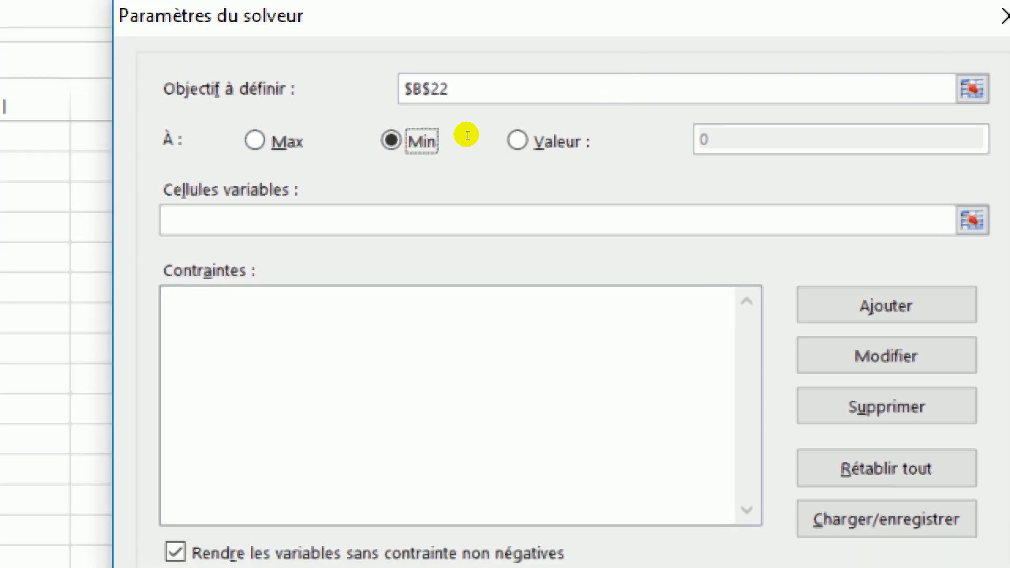
left_click(465, 137)
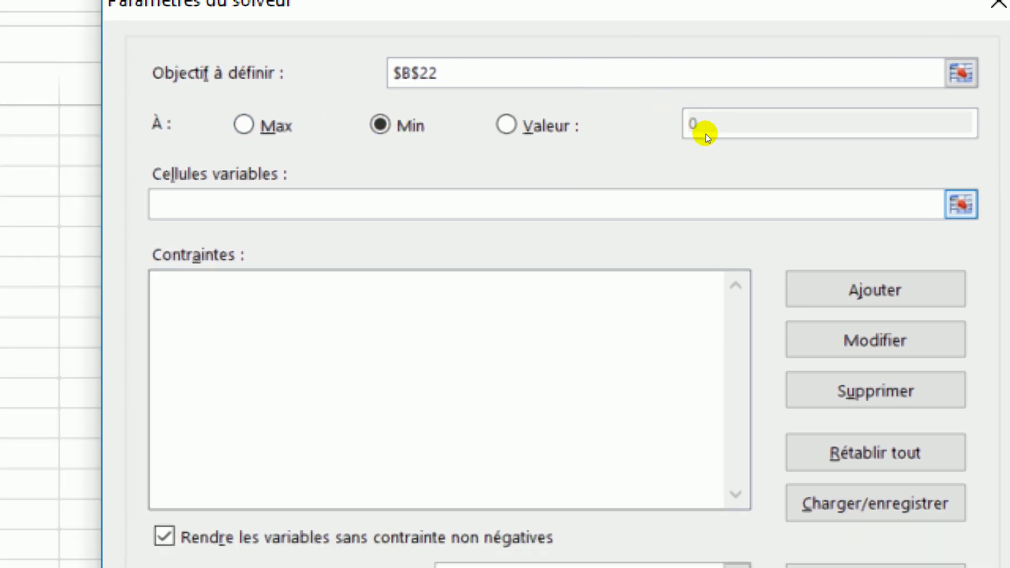
Define the Solver's variable cells as the current values in $E$4:$E$9.
left_click(961, 204)
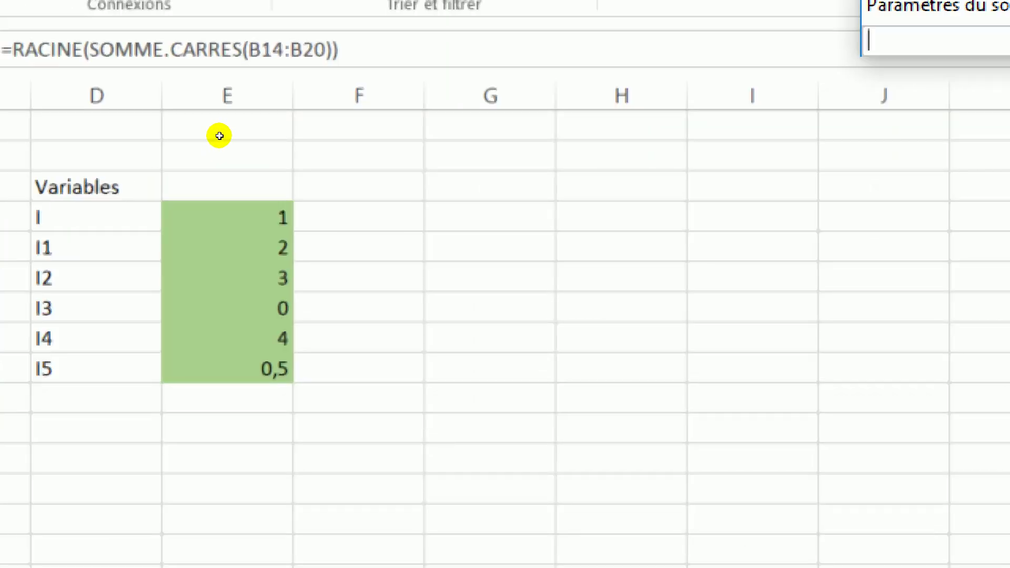
left_click_drag(219, 217, 213, 368)
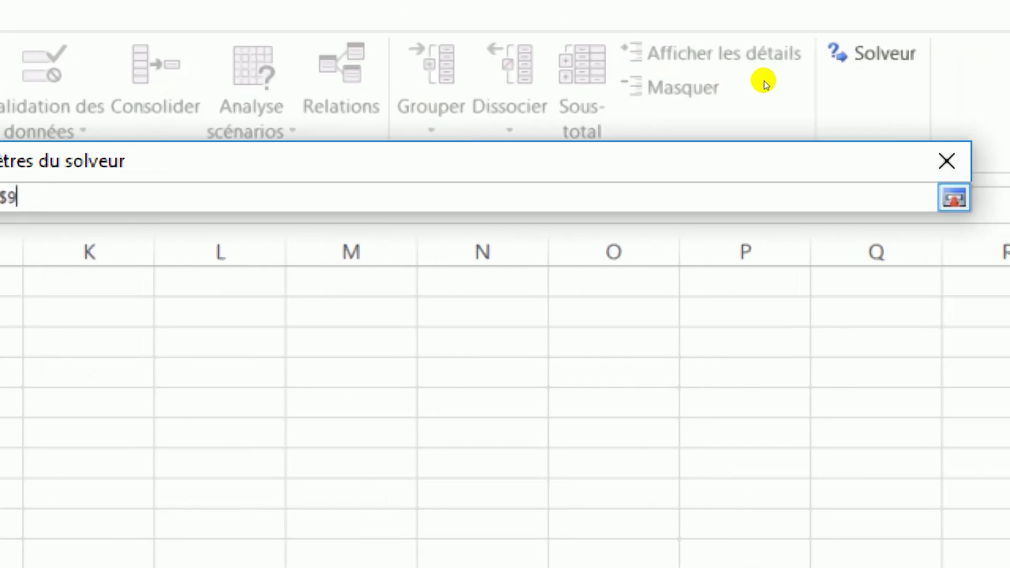
key("Return")
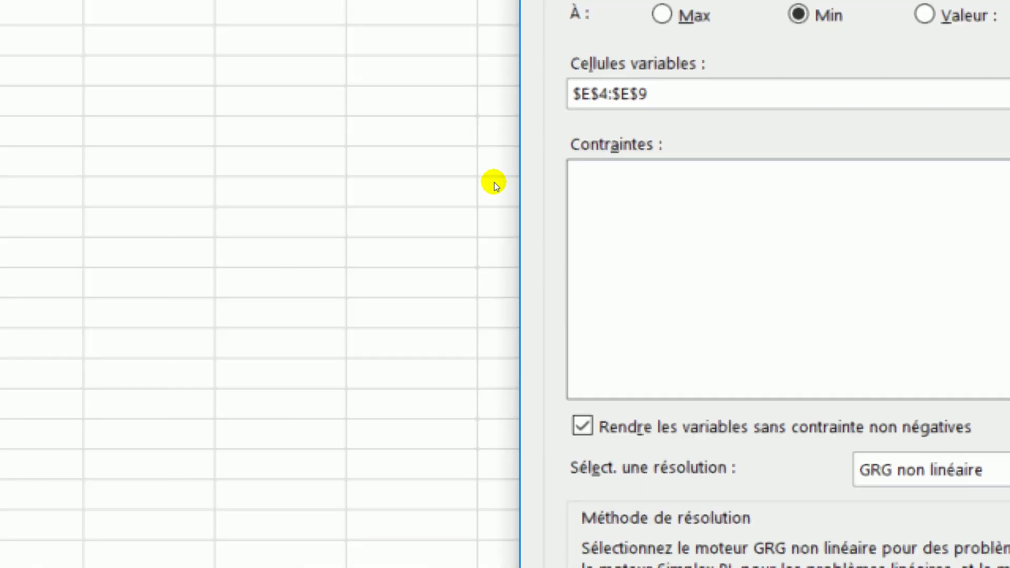
Add a Solver constraint requiring the current I in $E$4 to be >= 0, and start another constraint.
left_click(460, 167)
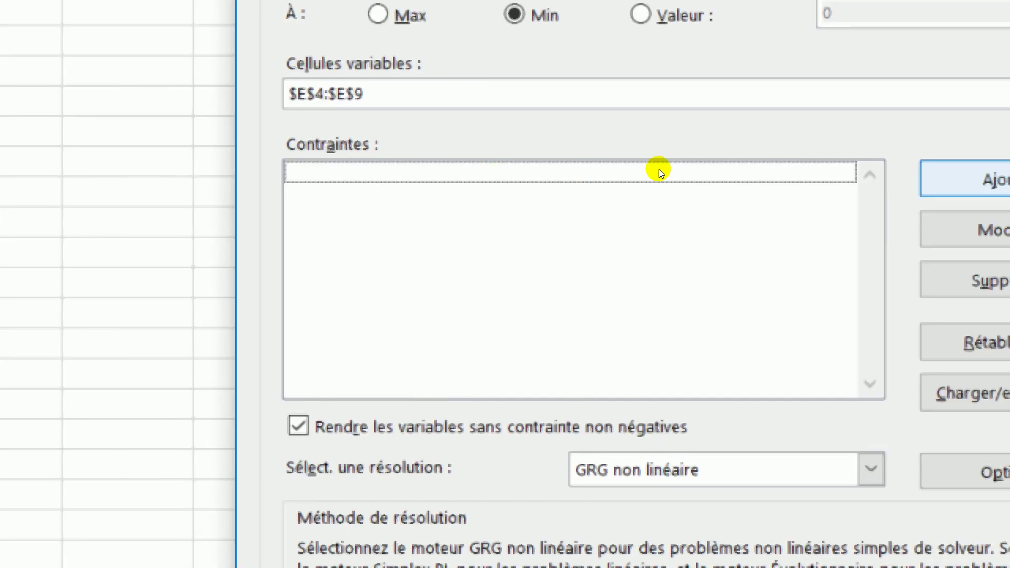
left_click(686, 168)
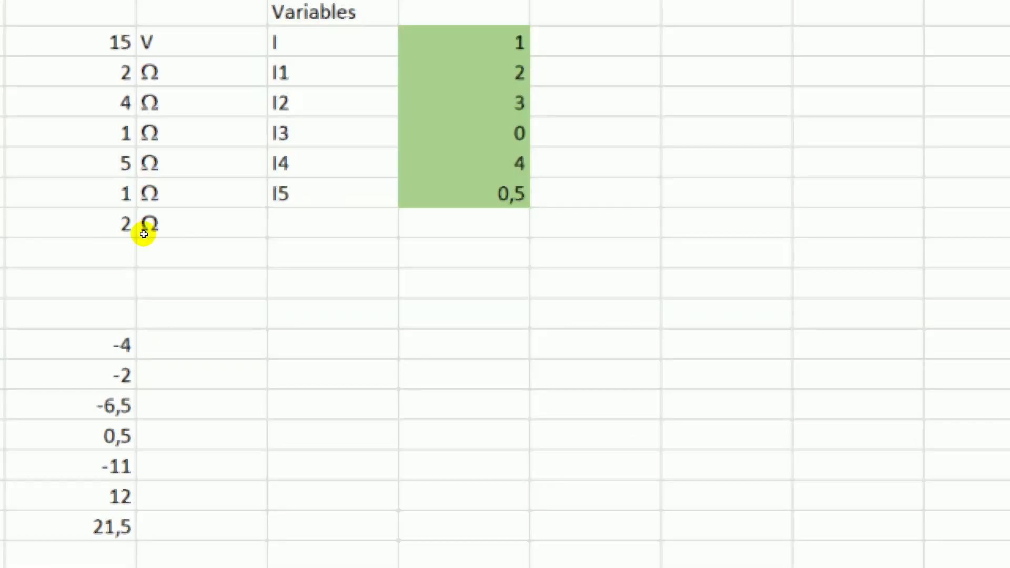
left_click(464, 41)
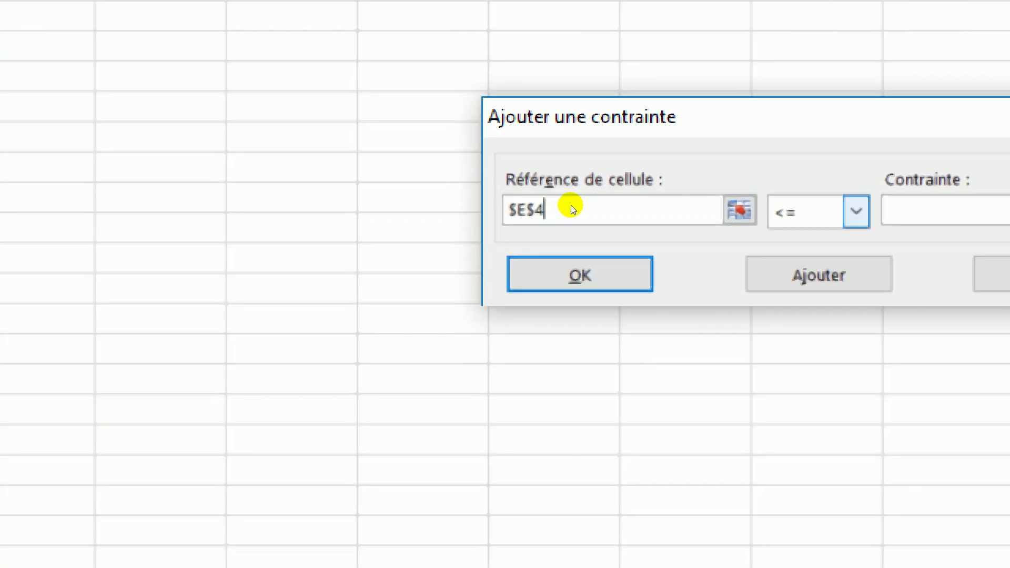
key("alt+Down")
key("Down")
key("Down")
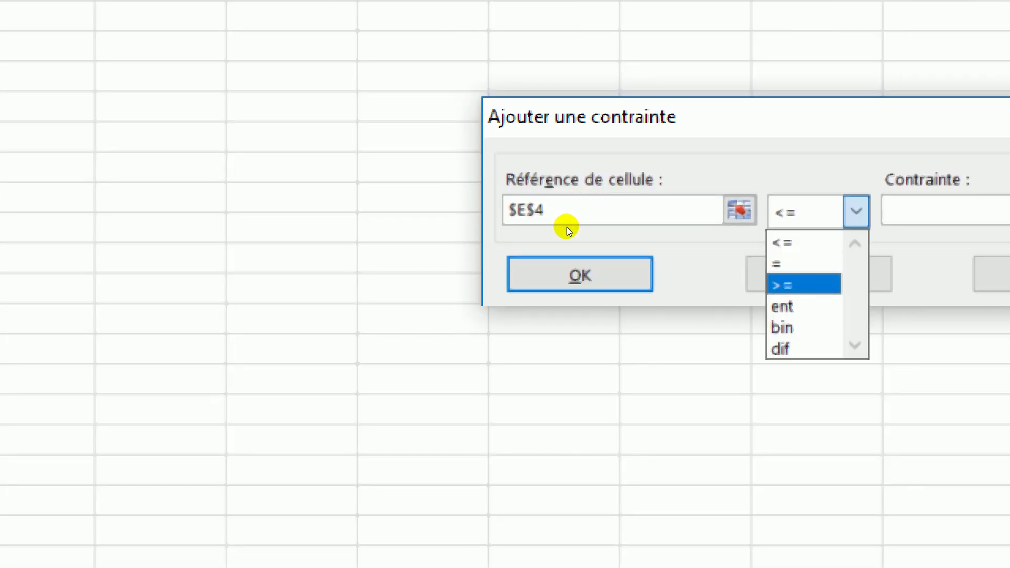
key("Tab")
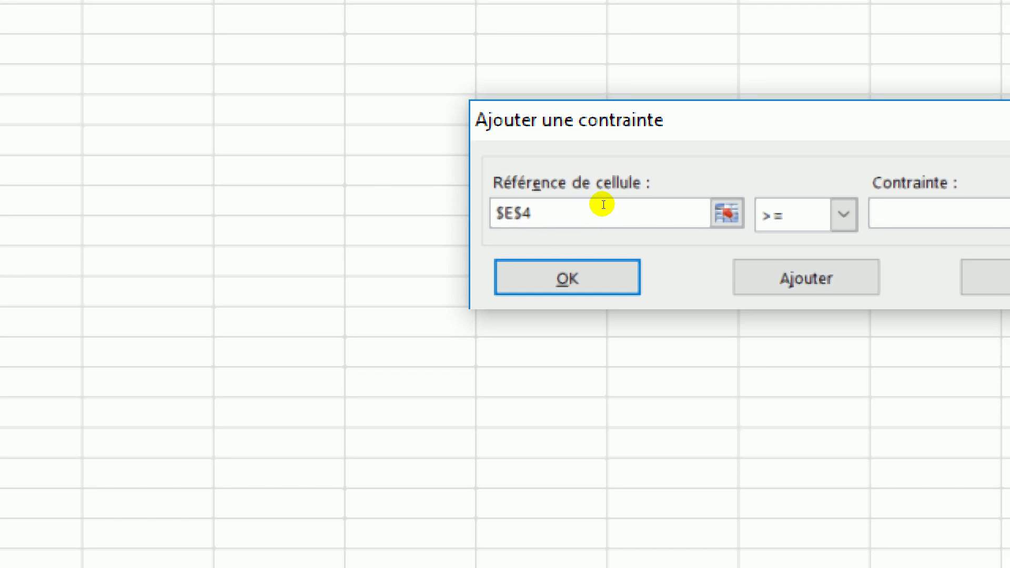
type("0")
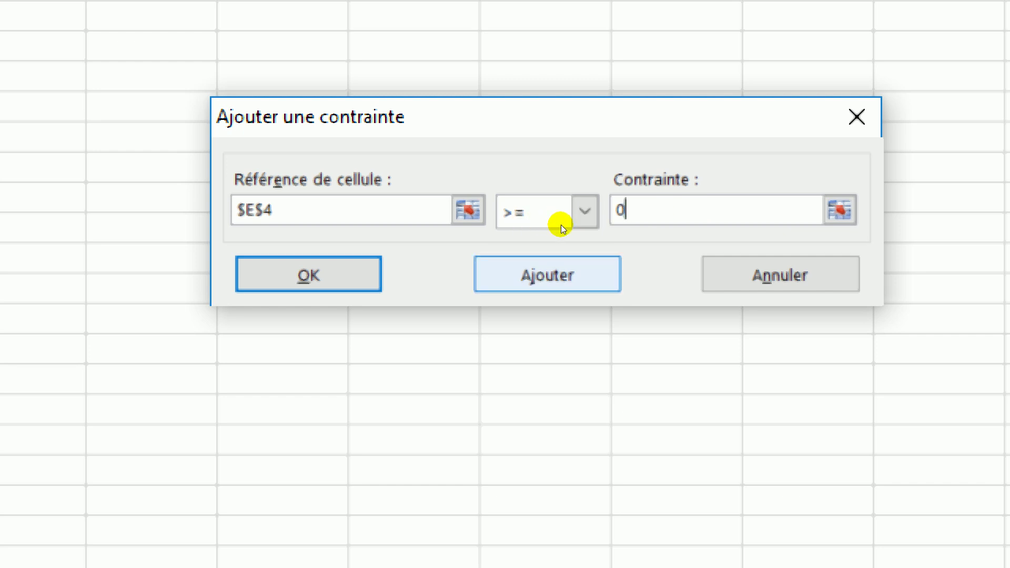
left_click(556, 269)
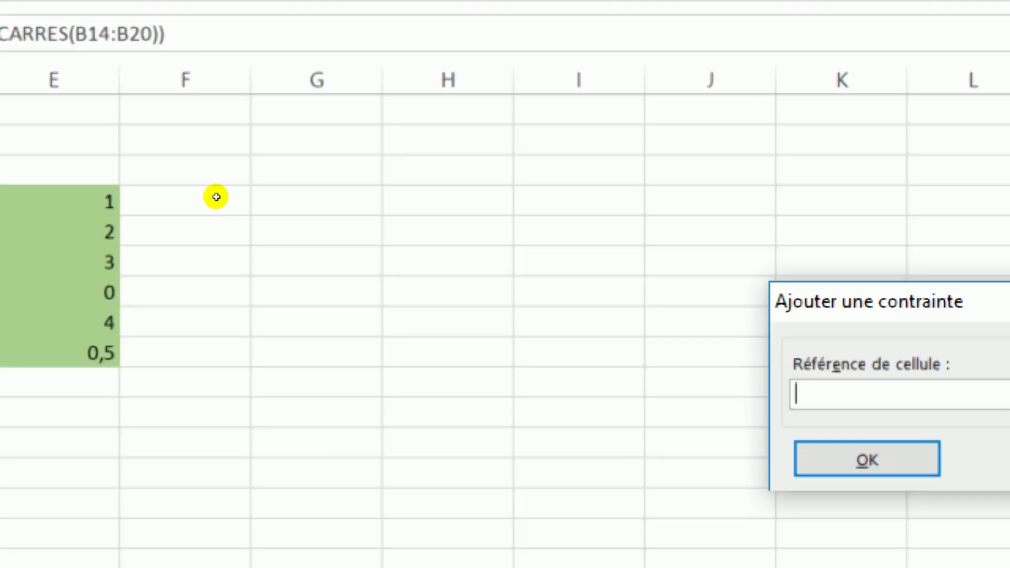
Add a Solver constraint requiring cell $E$5 to be >= 0.
left_click(228, 151)
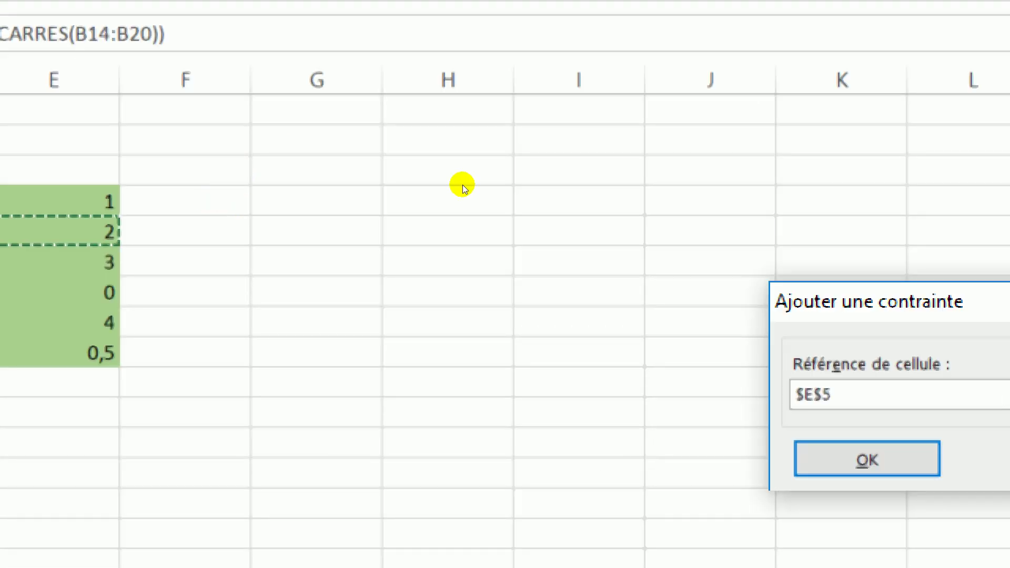
left_click(573, 204)
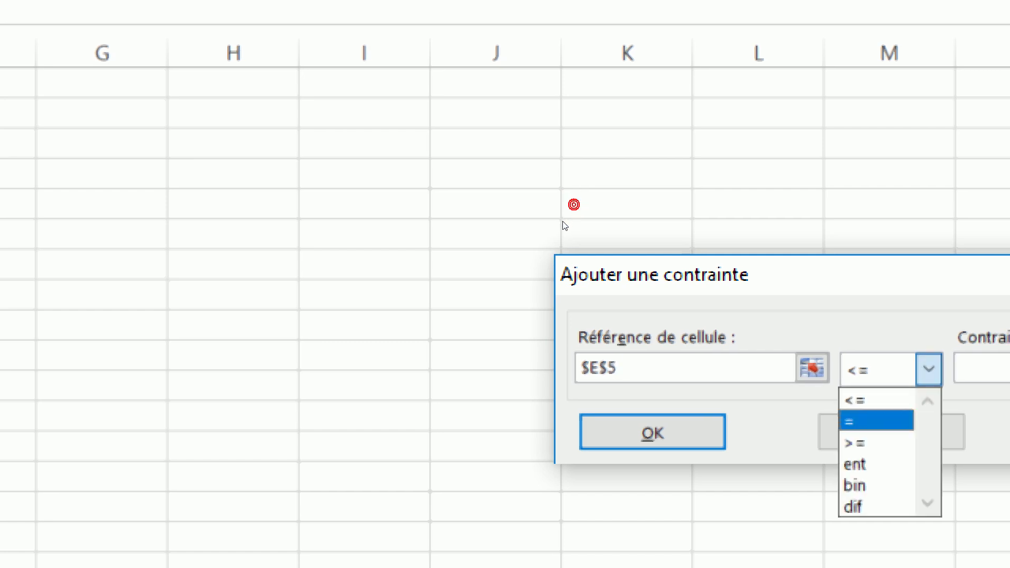
left_click(557, 226)
left_click(595, 204)
type("0")
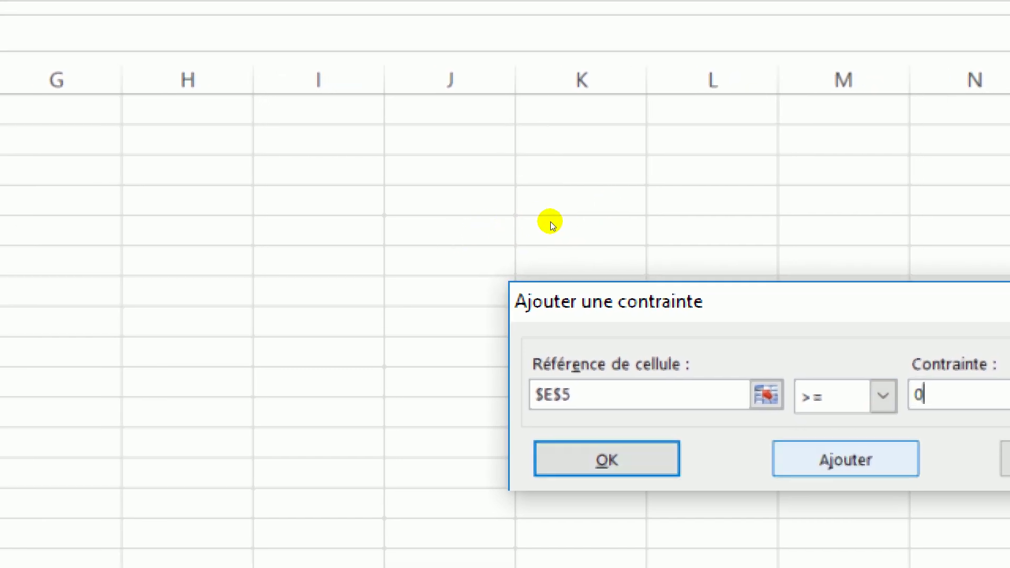
left_click(555, 227)
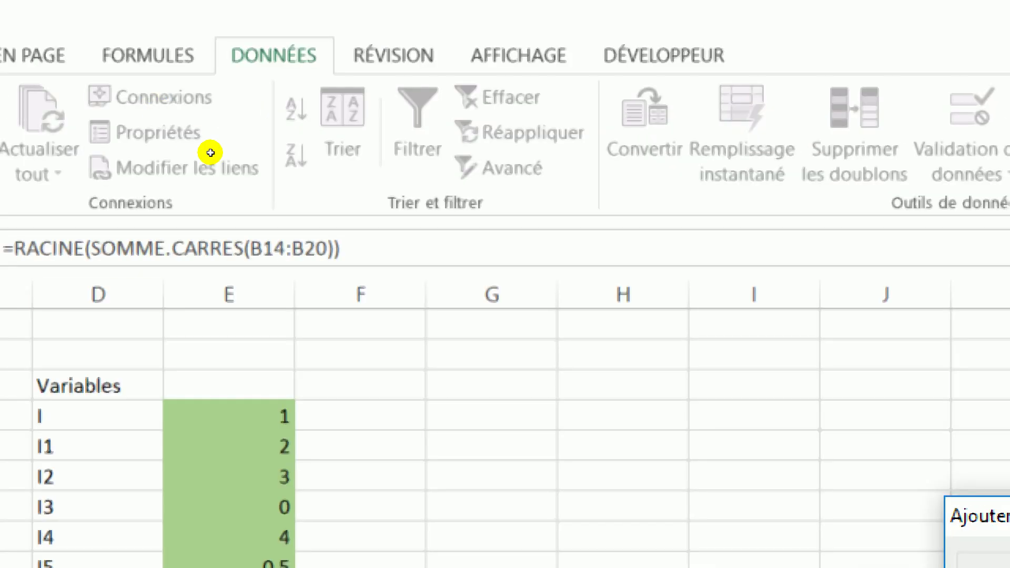
Add a Solver constraint requiring cell $E$6 to be >= 0.
left_click(230, 476)
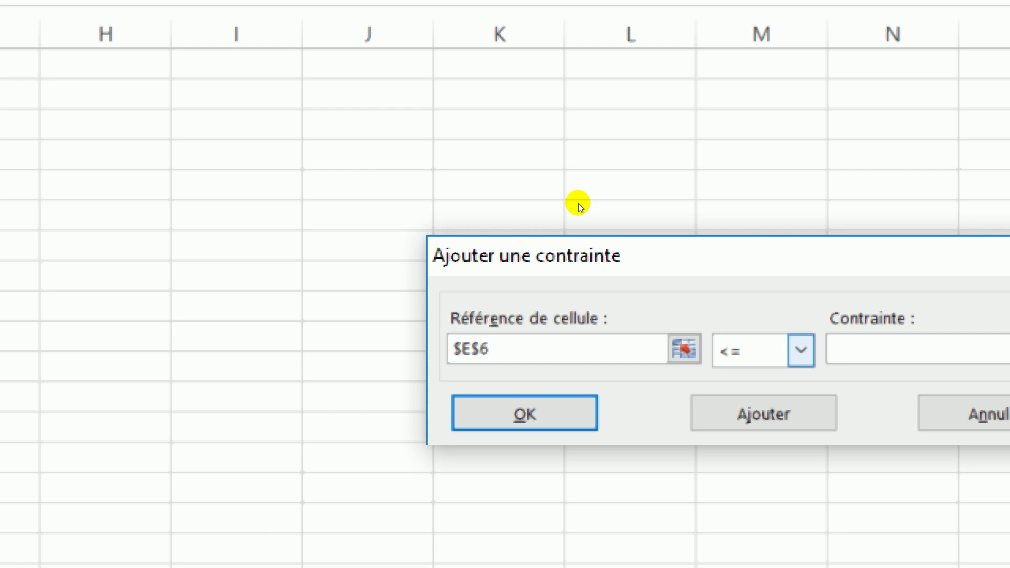
left_click(579, 203)
left_click(564, 228)
left_click(592, 204)
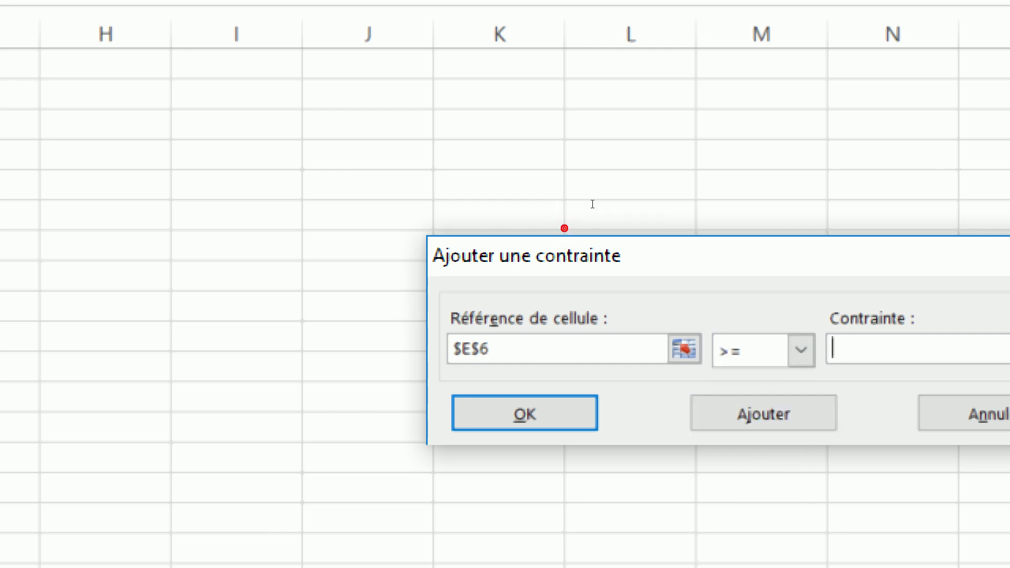
type("0")
left_click(563, 223)
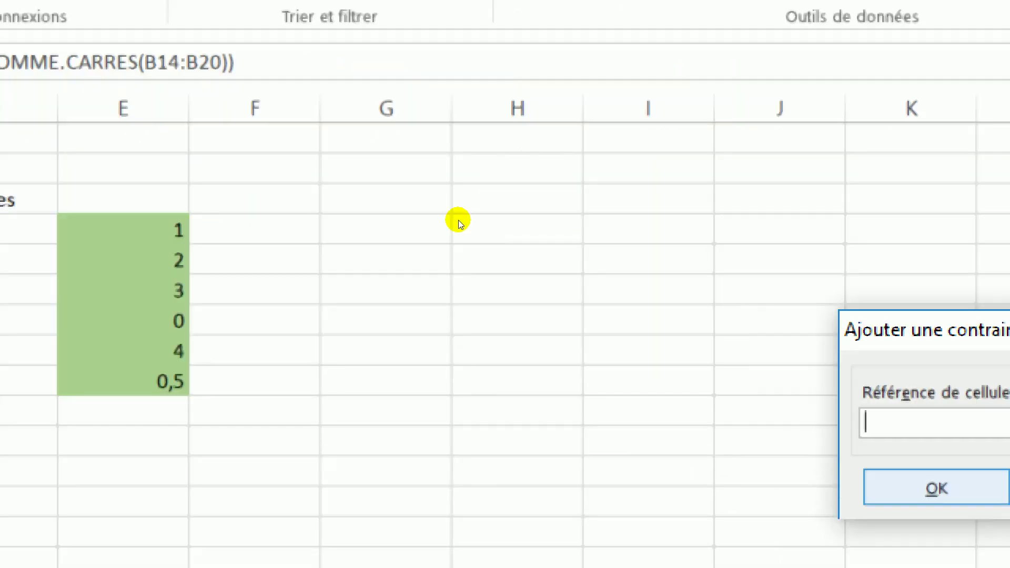
Add a Solver constraint requiring cell $E$7 to be >= 0.
type("$E$7")
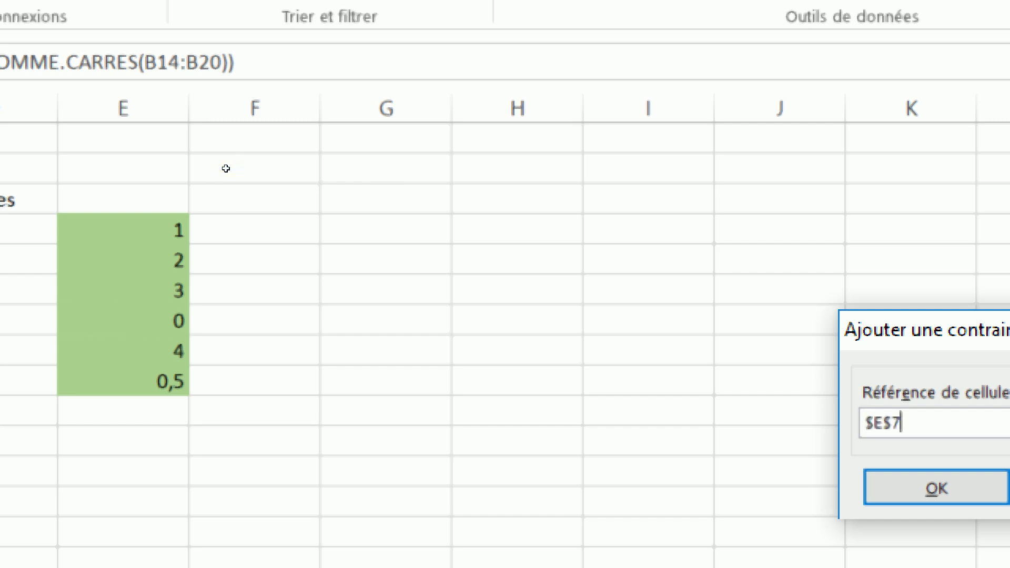
key("Tab")
key("alt+Down")
key("Down")
key("Down")
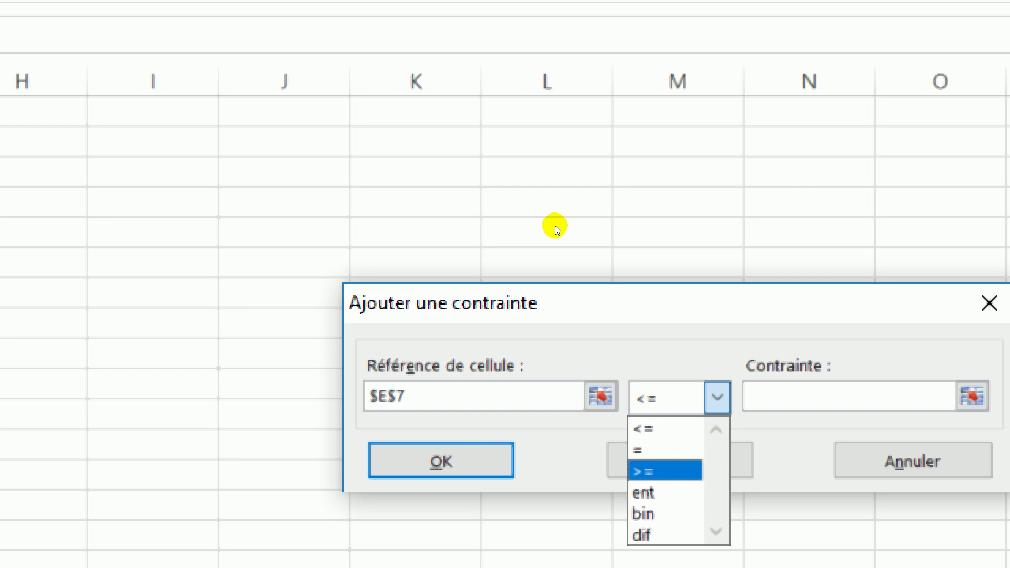
key("Tab")
type("0")
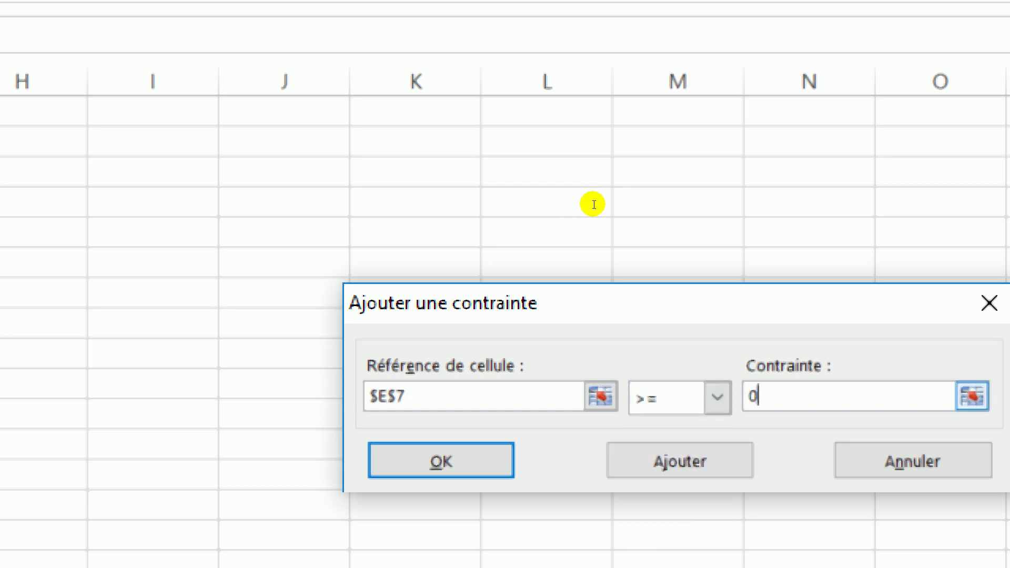
left_click(680, 461)
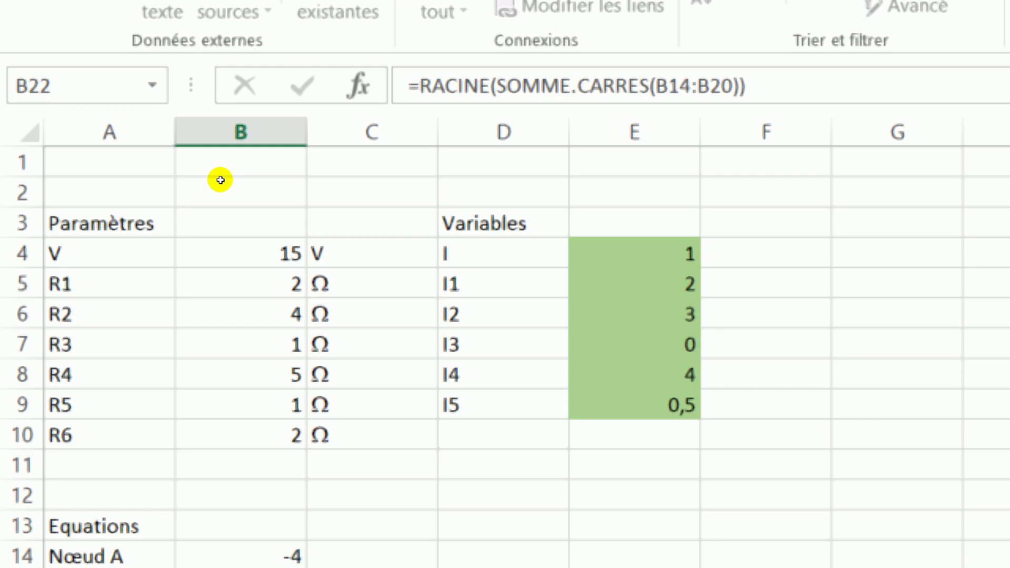
Add a Solver constraint requiring cell $E$8 to be >= 0.
left_click(635, 374)
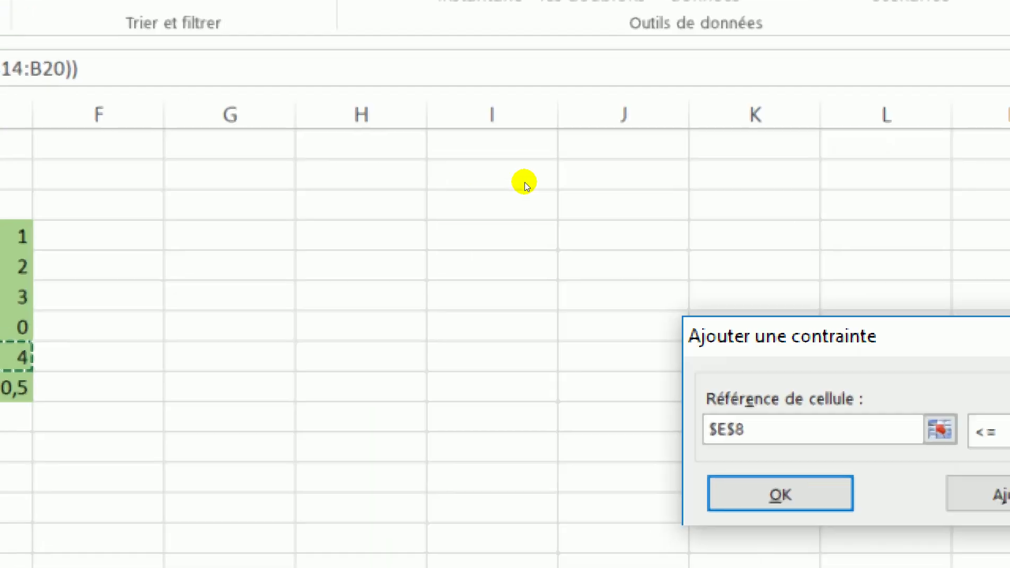
left_click(920, 435)
key("Down")
key("Down")
key("Return")
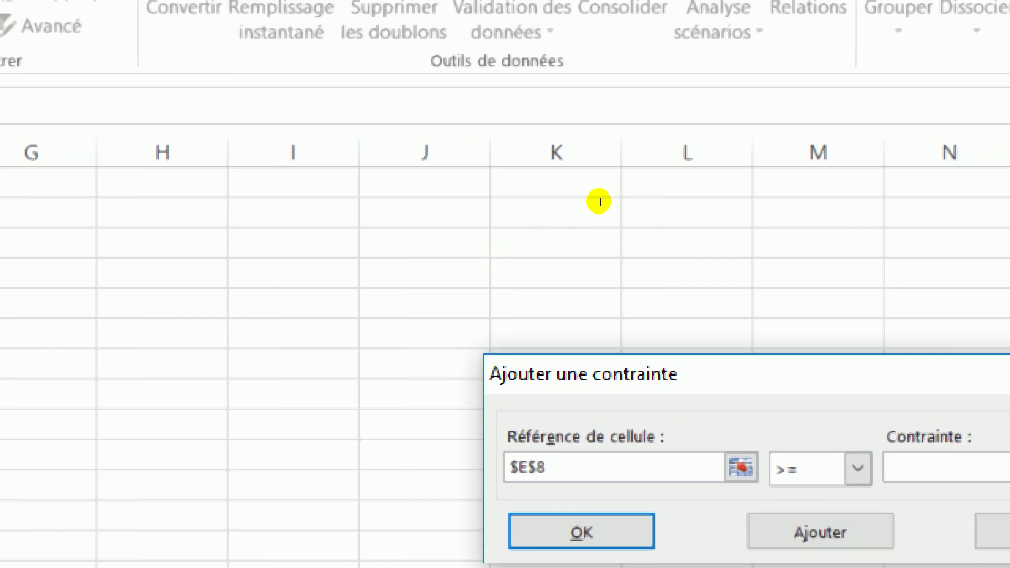
left_click(599, 202)
type("0")
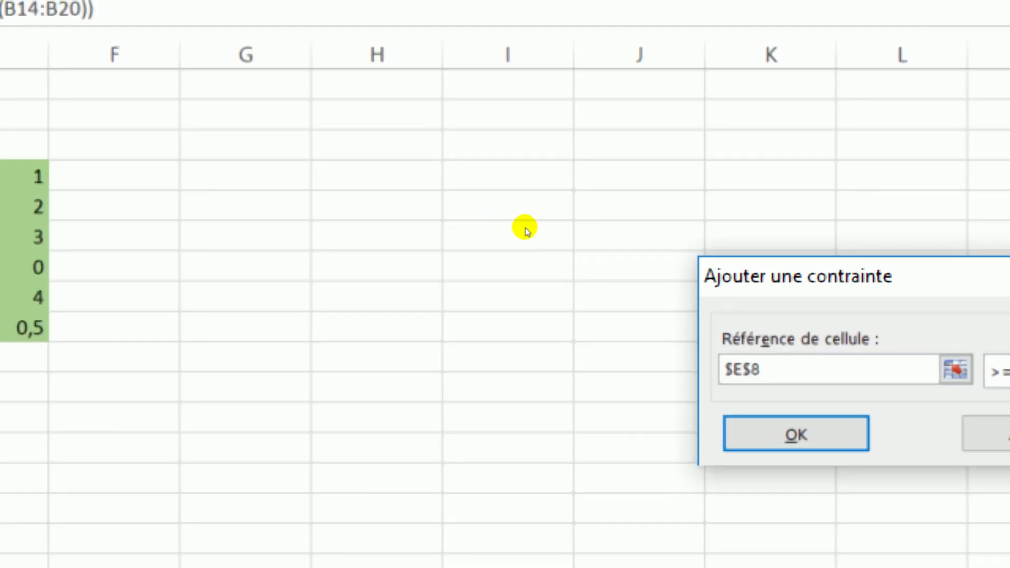
left_click(544, 226)
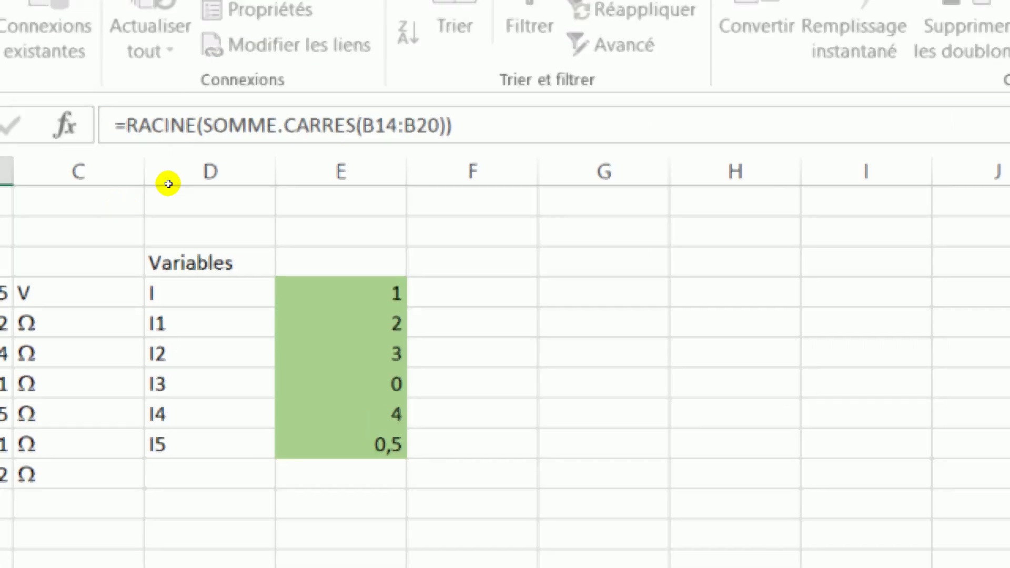
Add the last Solver constraint, cell $E$9 >= 0, and return to the Solver parameters.
left_click(220, 191)
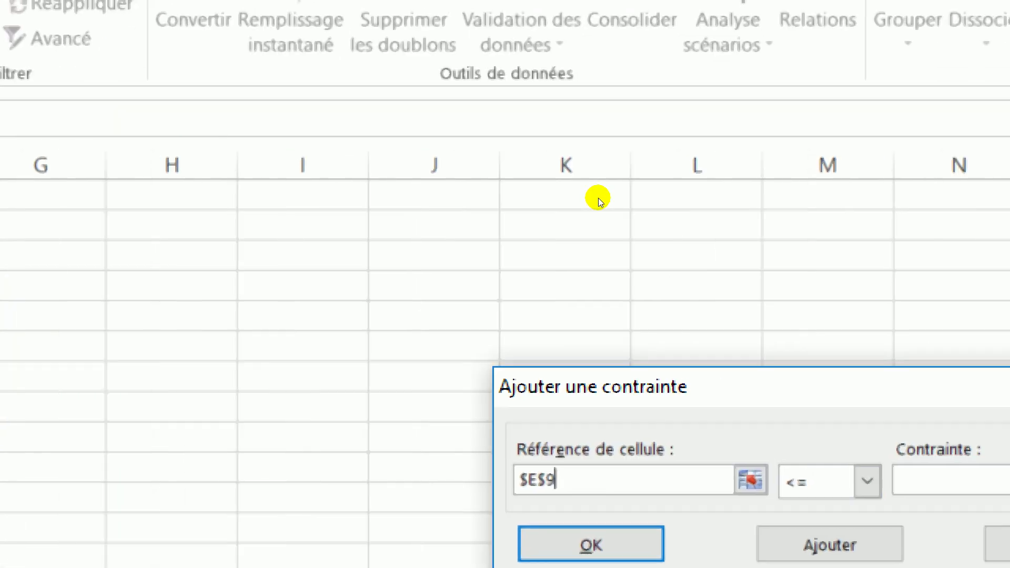
left_click(577, 204)
key("Down")
key("Up")
key("Up")
key("Tab")
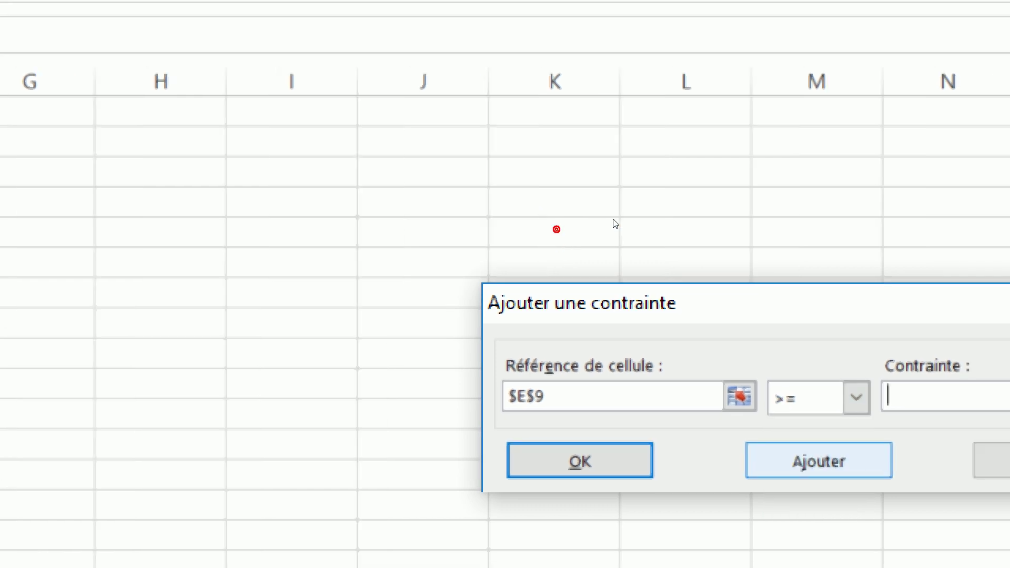
type("0")
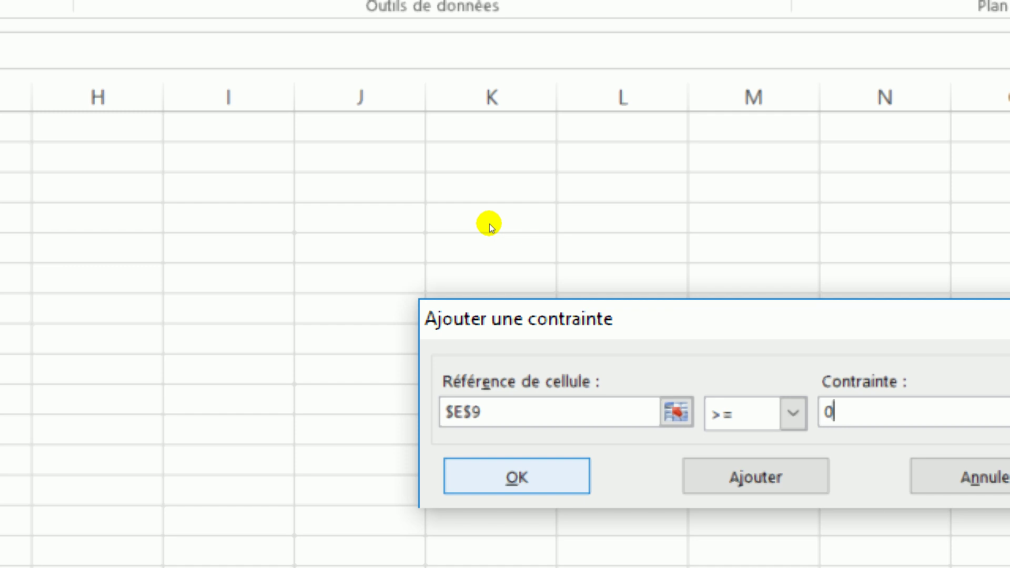
key("Return")
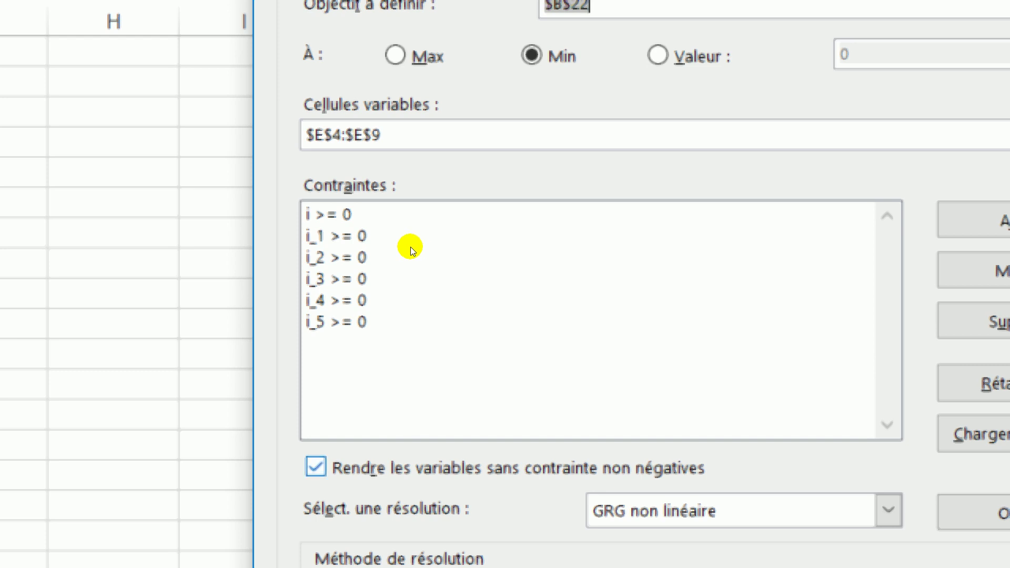
Turn off forcing unconstrained variables to be non-negative and solve the model with GRG non linéaire.
left_click(316, 466)
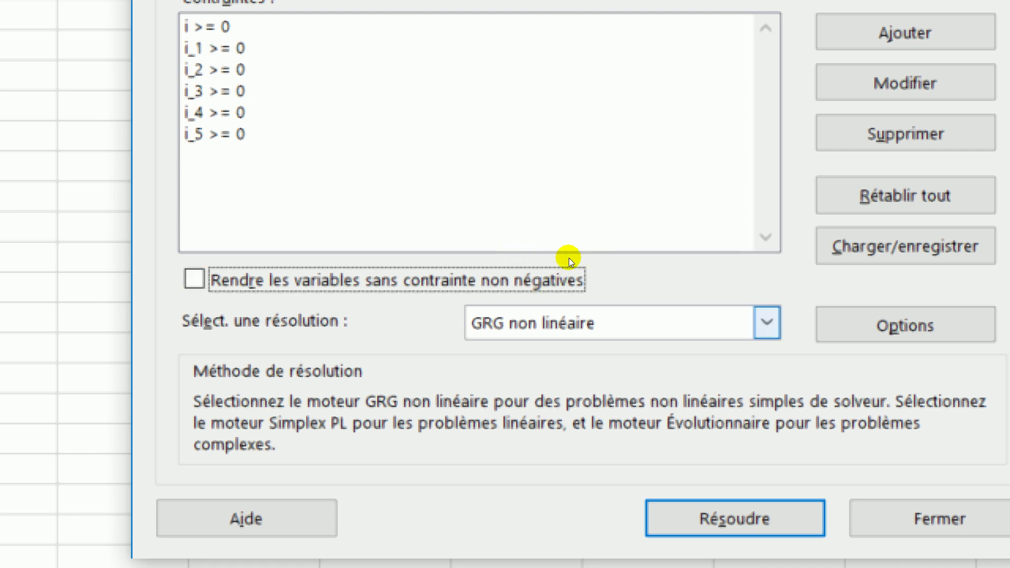
key("Return")
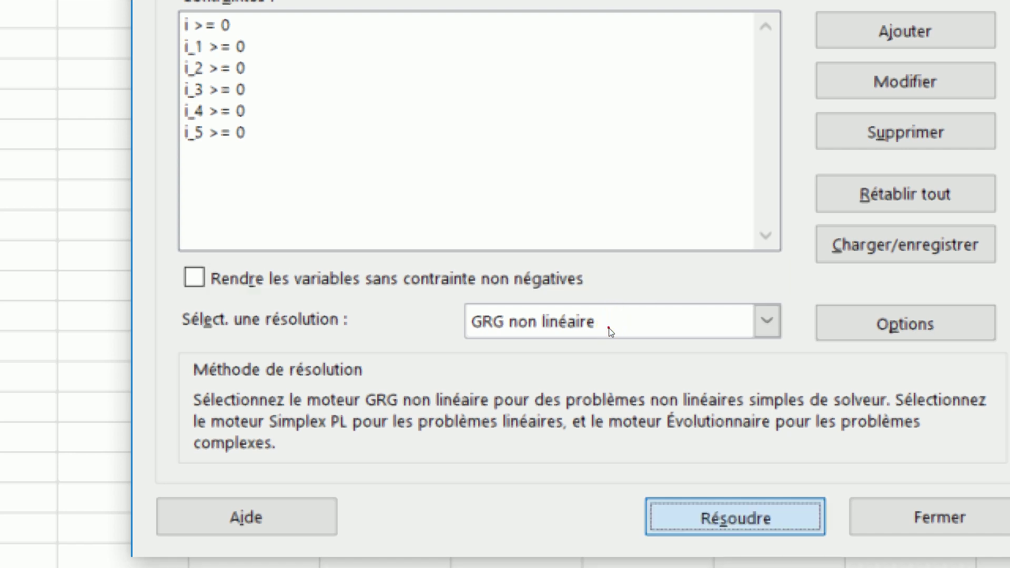
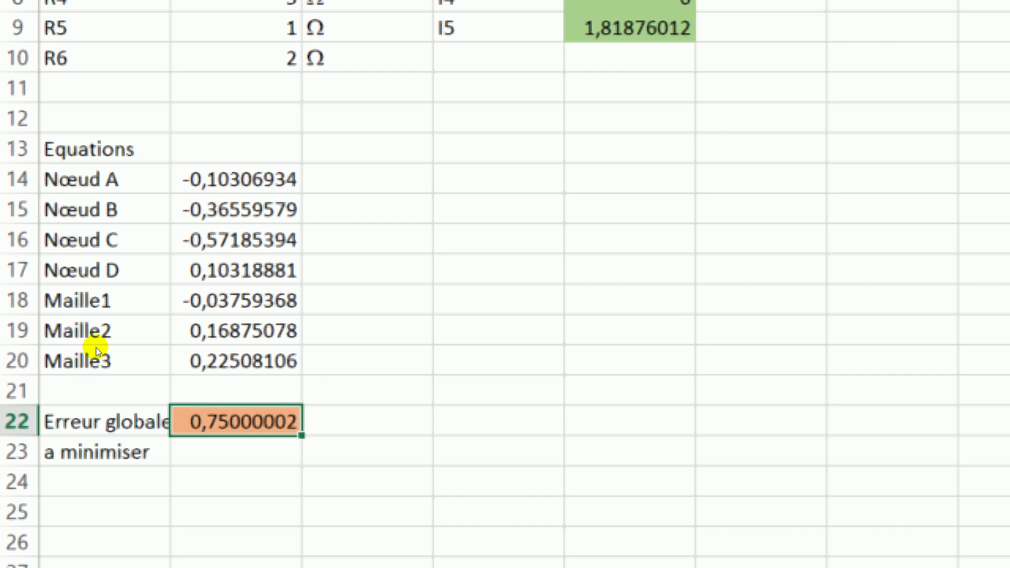
Run the Solver again with the same parameters and keep its solution in the sheet.
key("ctrl+z")
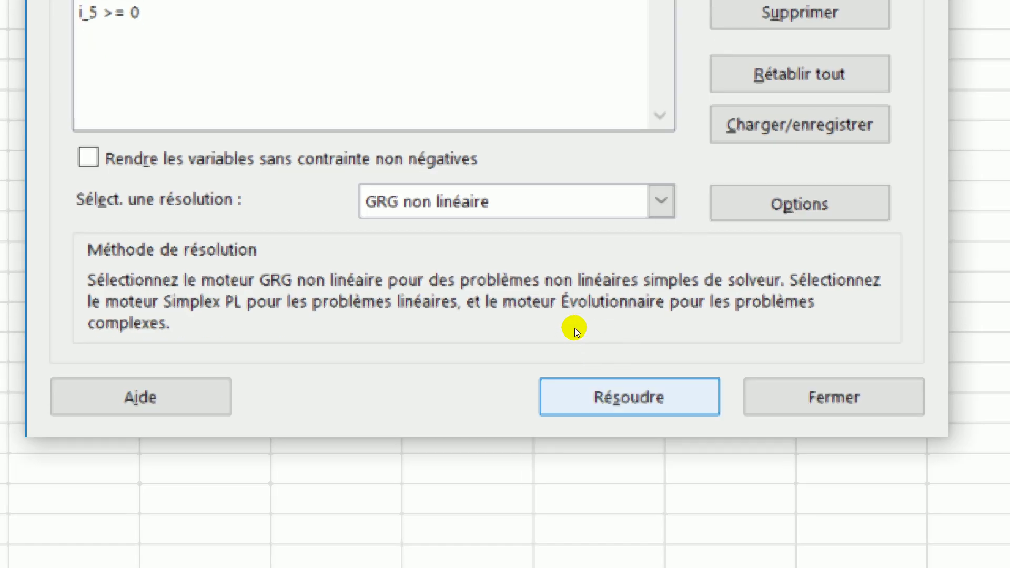
key("Return")
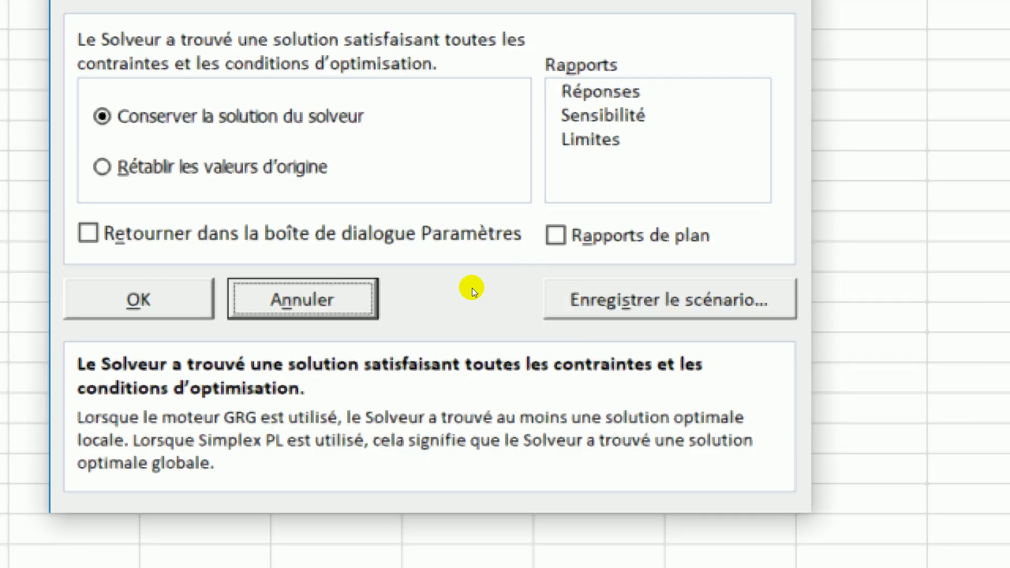
key("shift+Tab")
key("Return")
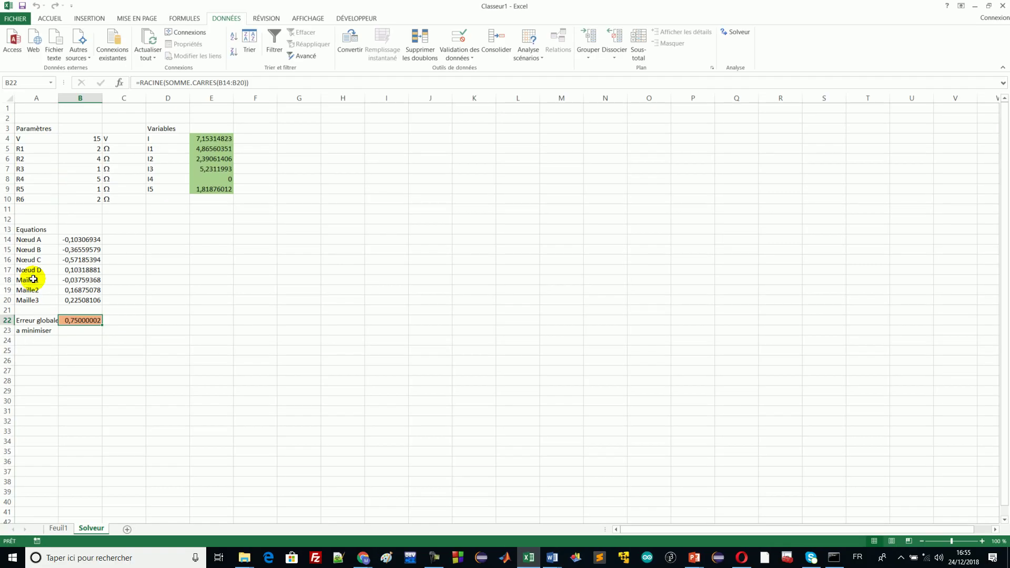
Rename the sheet Feuil1 as Racines.
left_click(64, 527)
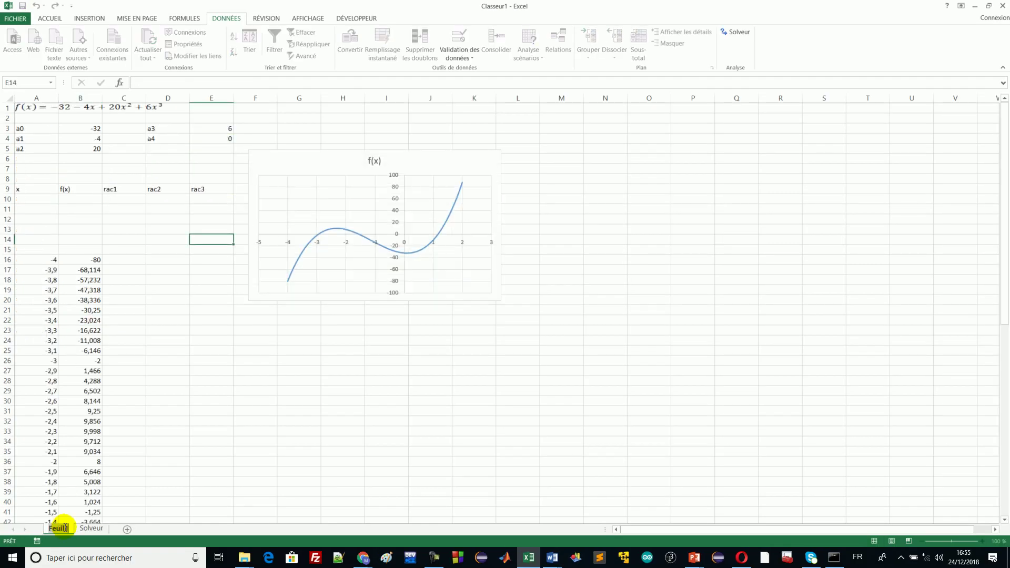
type("Racines")
key("Return")
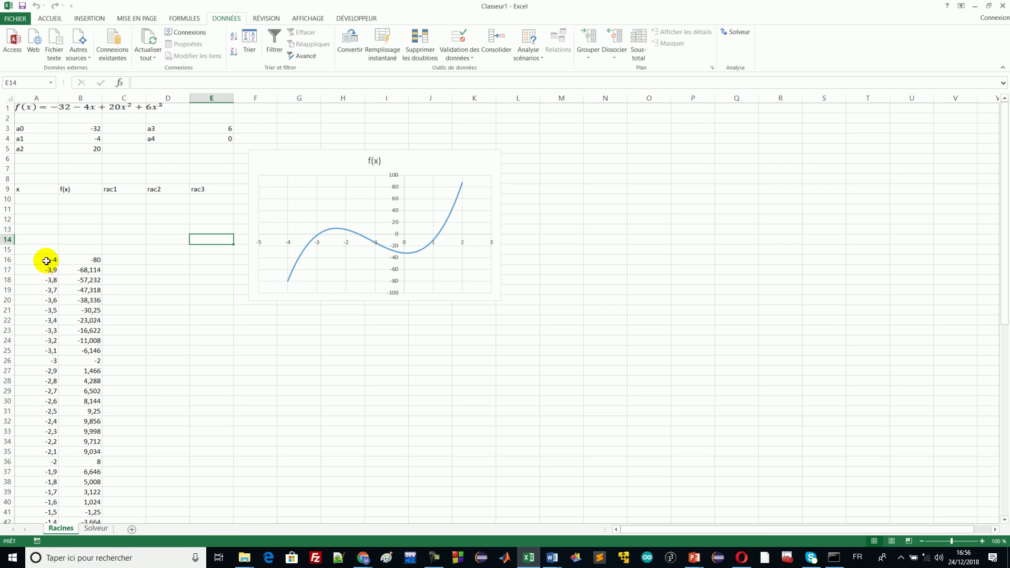
left_click(47, 261)
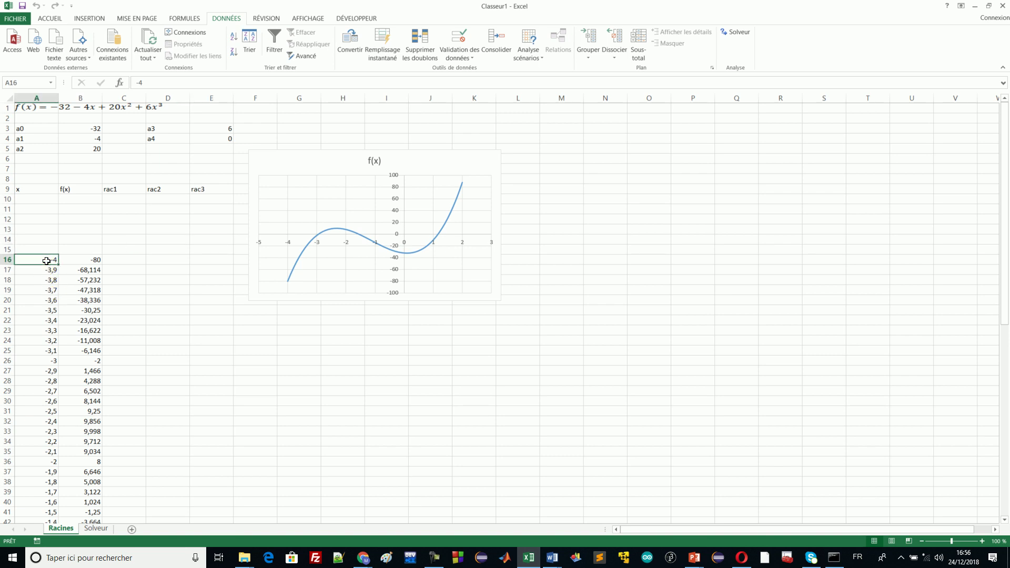
left_click(70, 260)
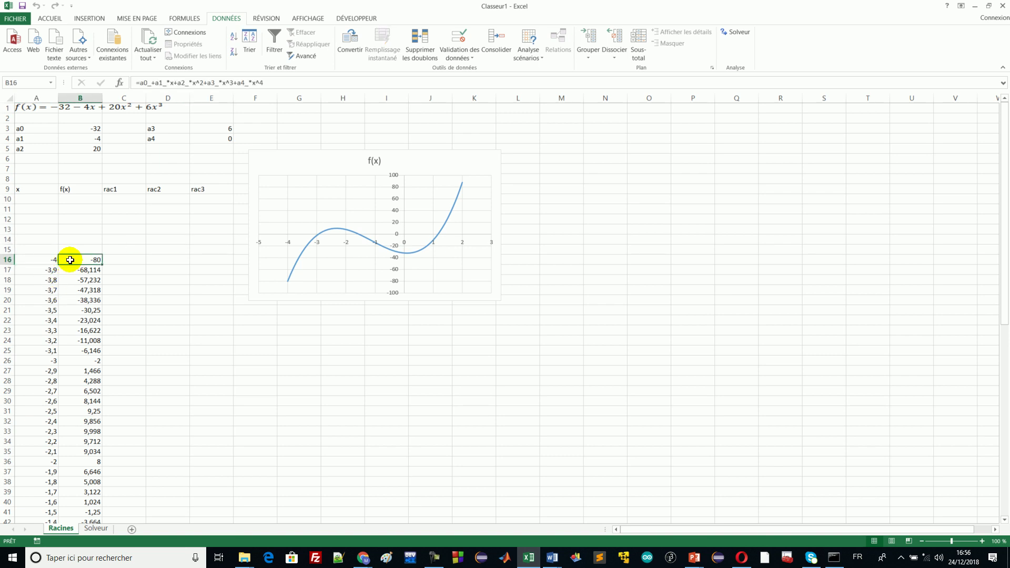
left_click(53, 260)
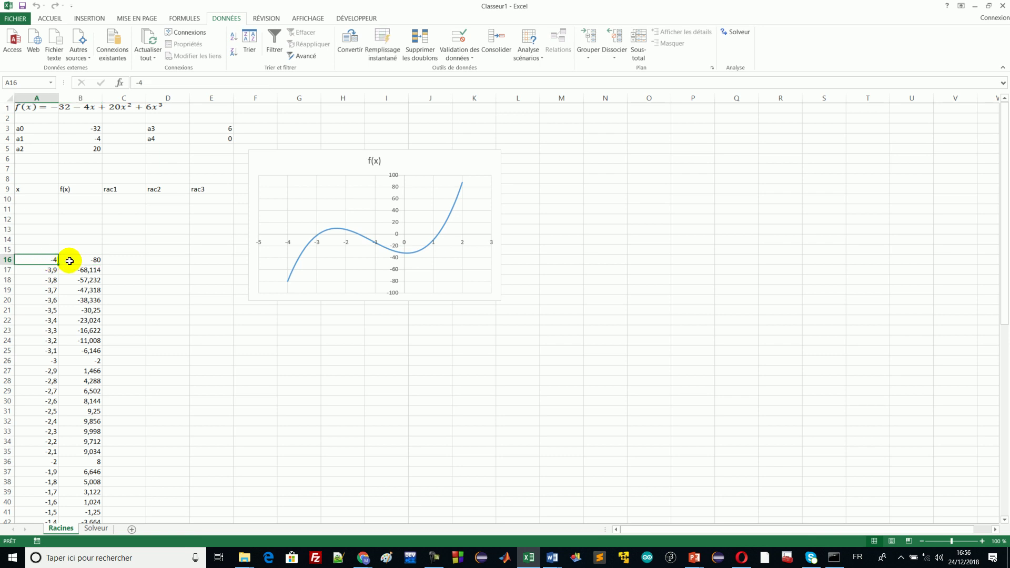
left_click(71, 261)
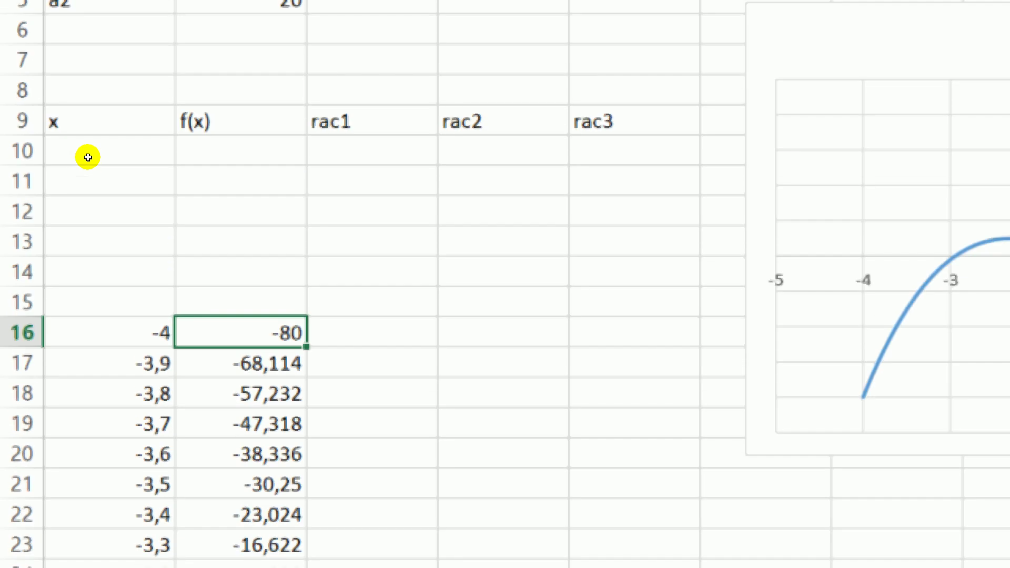
Enter the starting x values -4 in A10, 0 in A12 and 3 in A14.
left_click(42, 196)
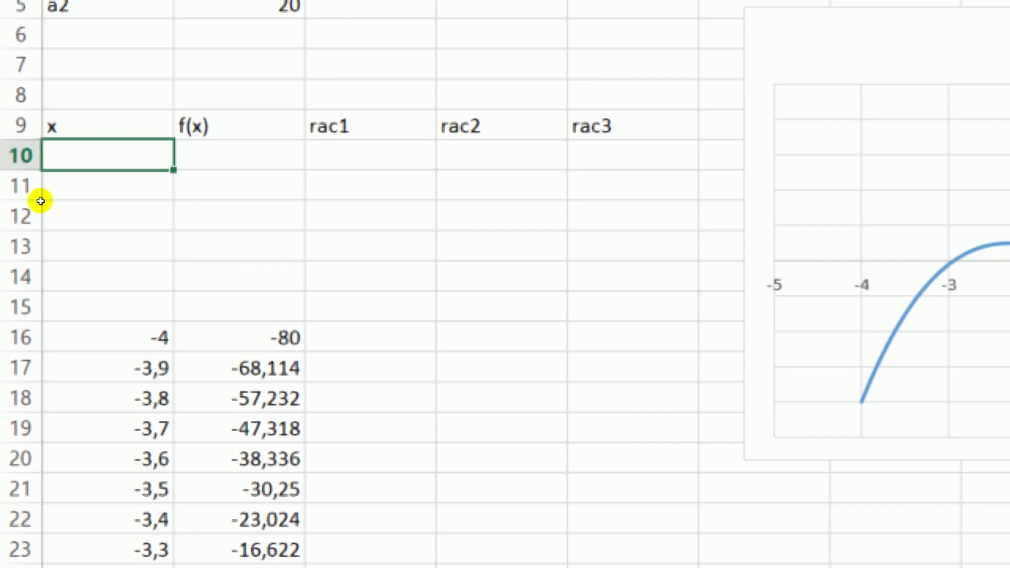
type("-4")
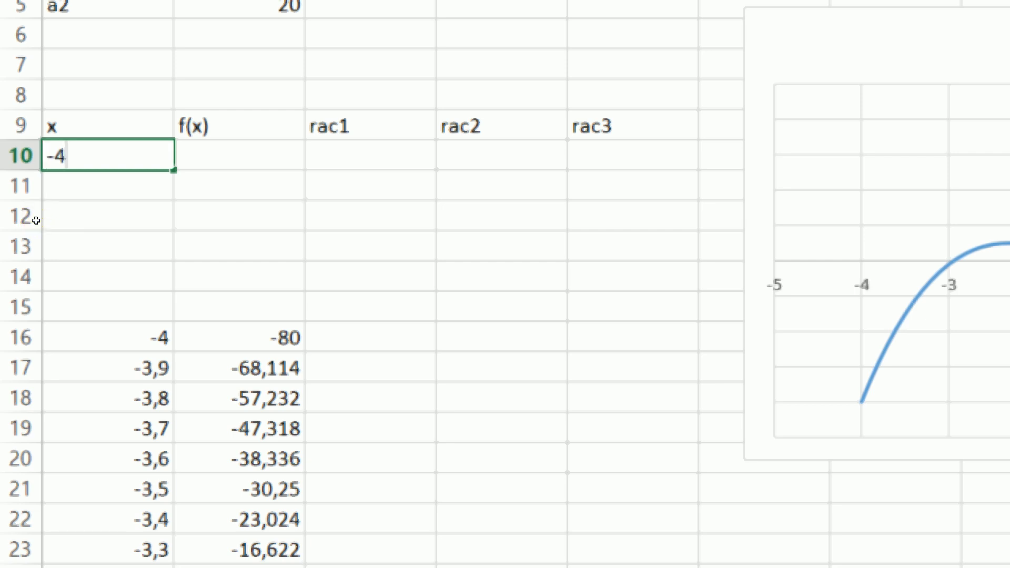
left_click(36, 221)
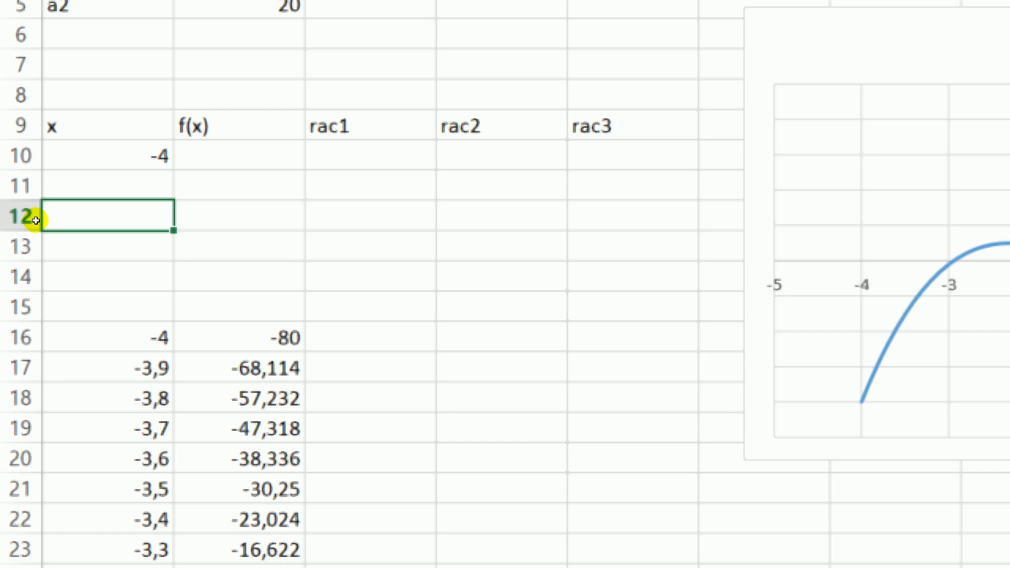
type("0")
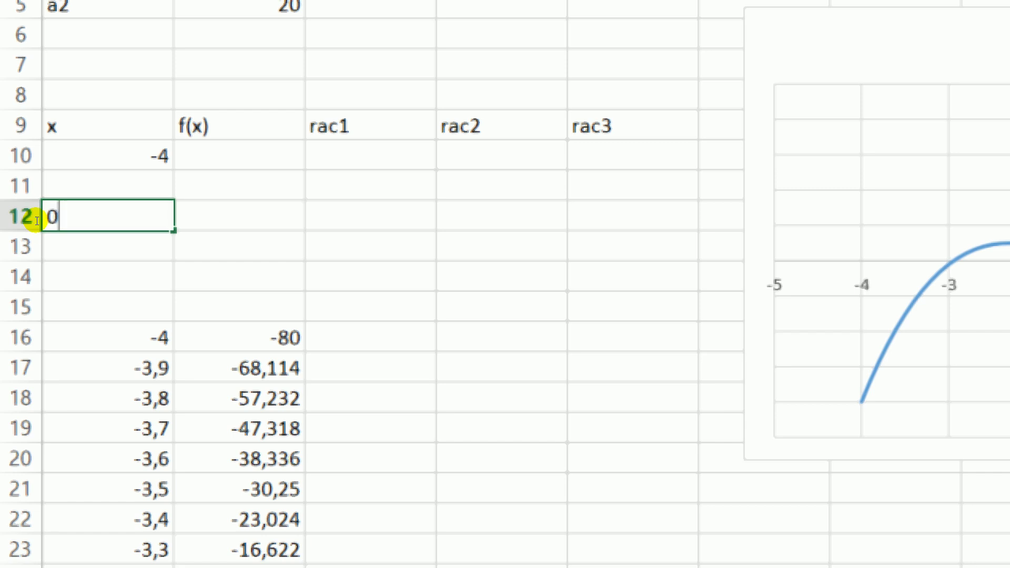
key("Return")
key("Return")
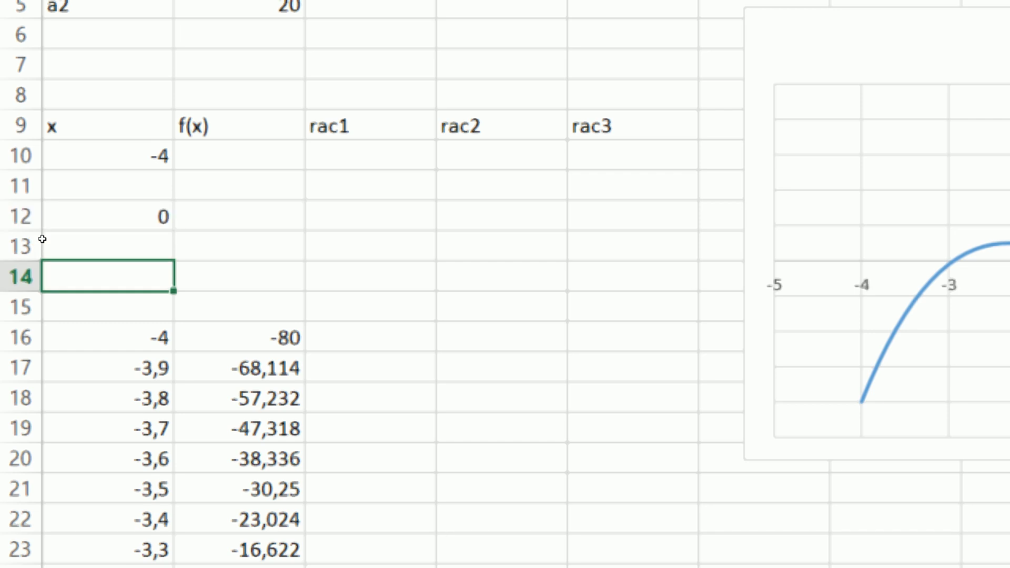
type("3")
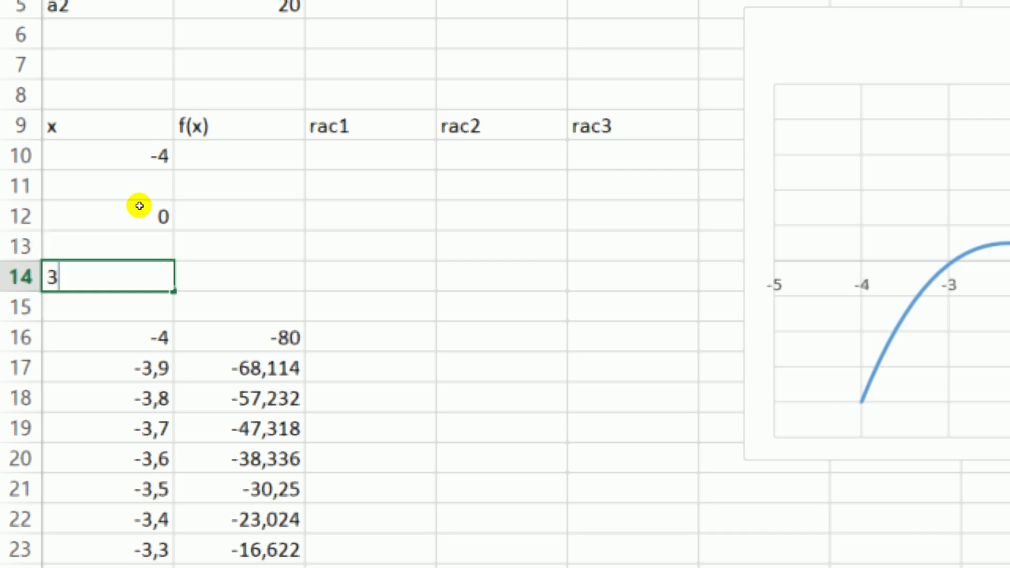
key("Return")
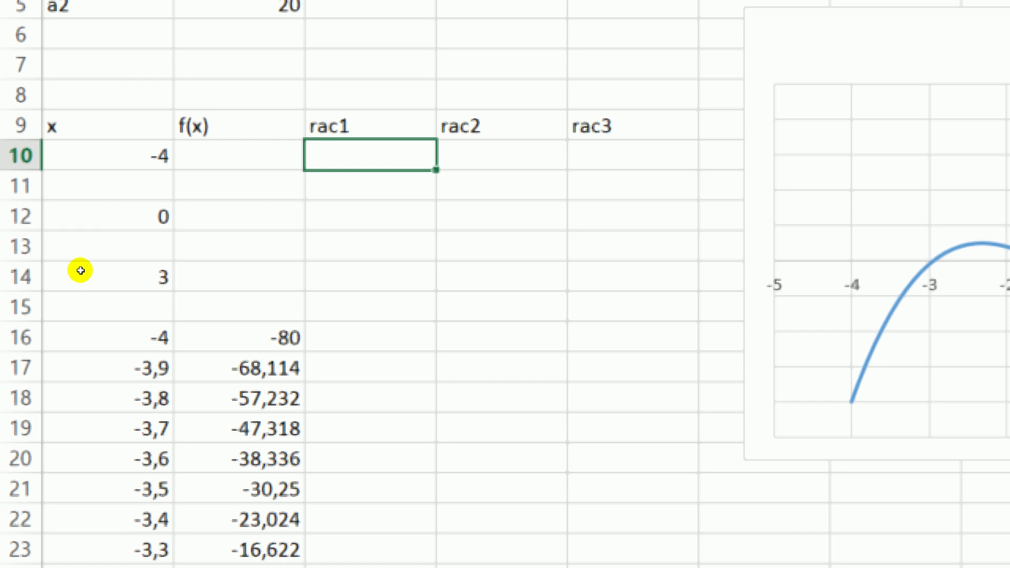
Copy the f(x) formula from B16 into C10 under rac1, D12 under rac2 and E14 under rac3.
left_click(239, 337)
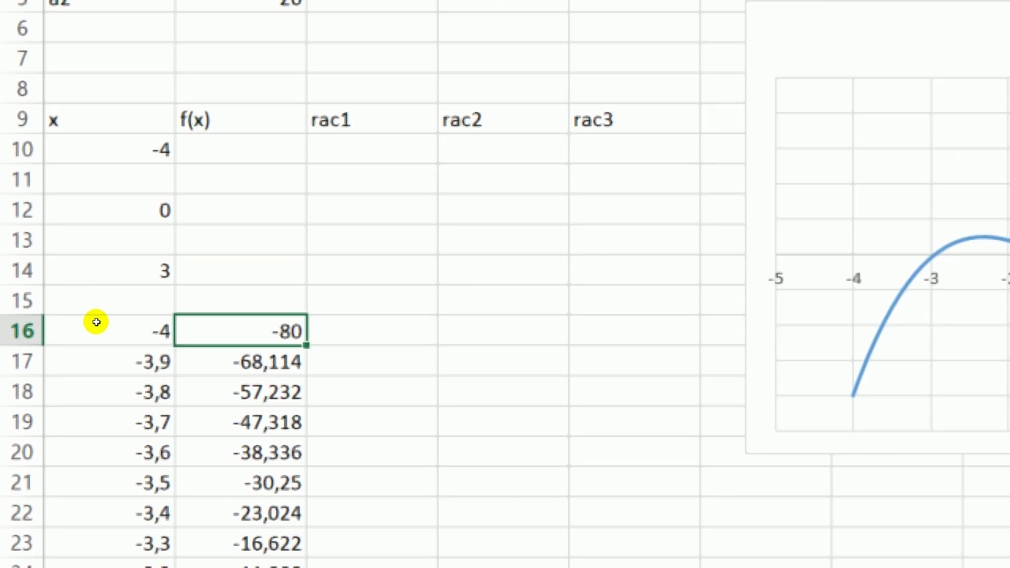
key("ctrl+c")
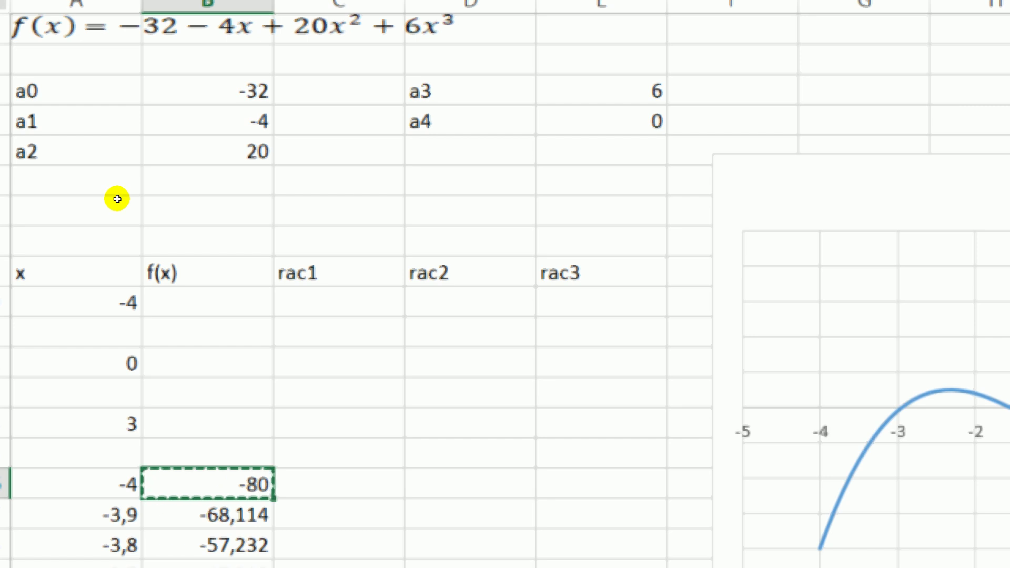
left_click(310, 302)
key("ctrl+v")
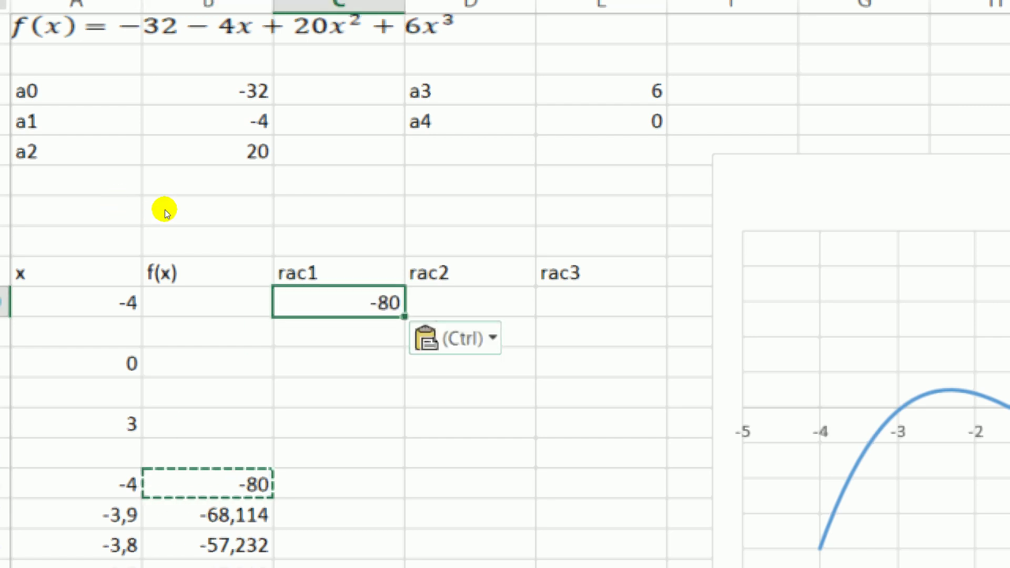
key("Down")
key("Down")
key("Right")
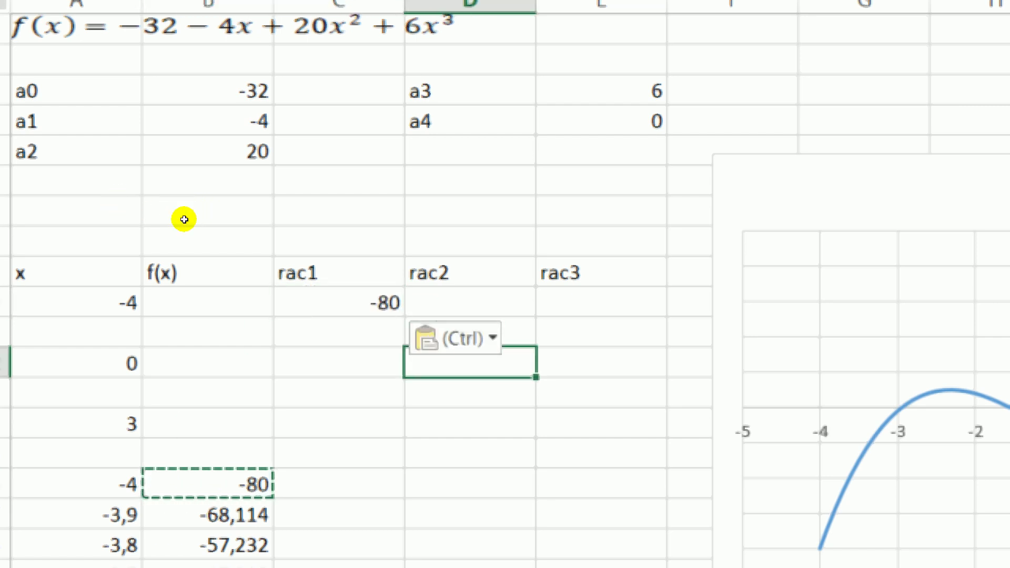
key("ctrl+v")
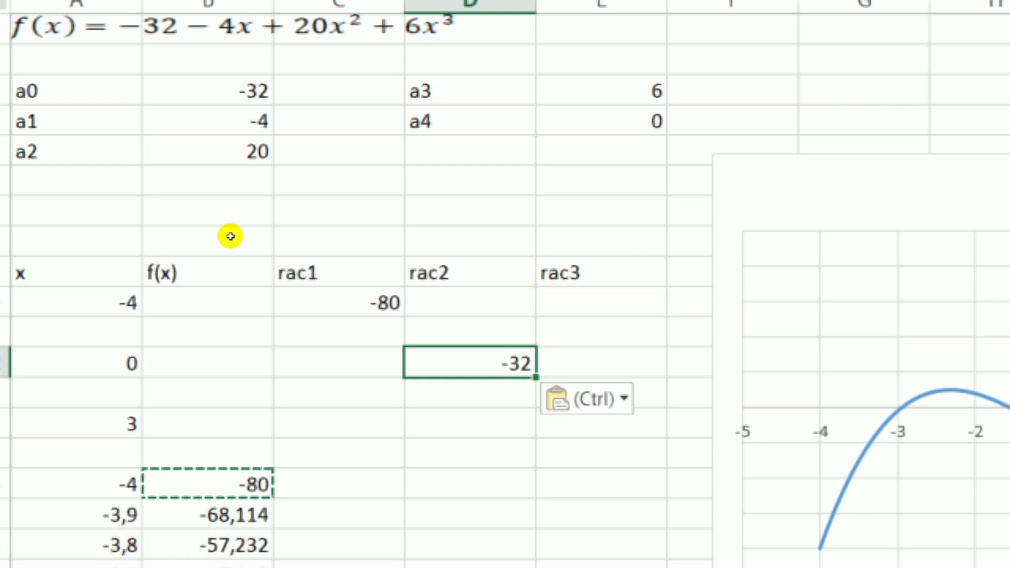
key("Down")
key("Down")
key("Right")
key("ctrl+v")
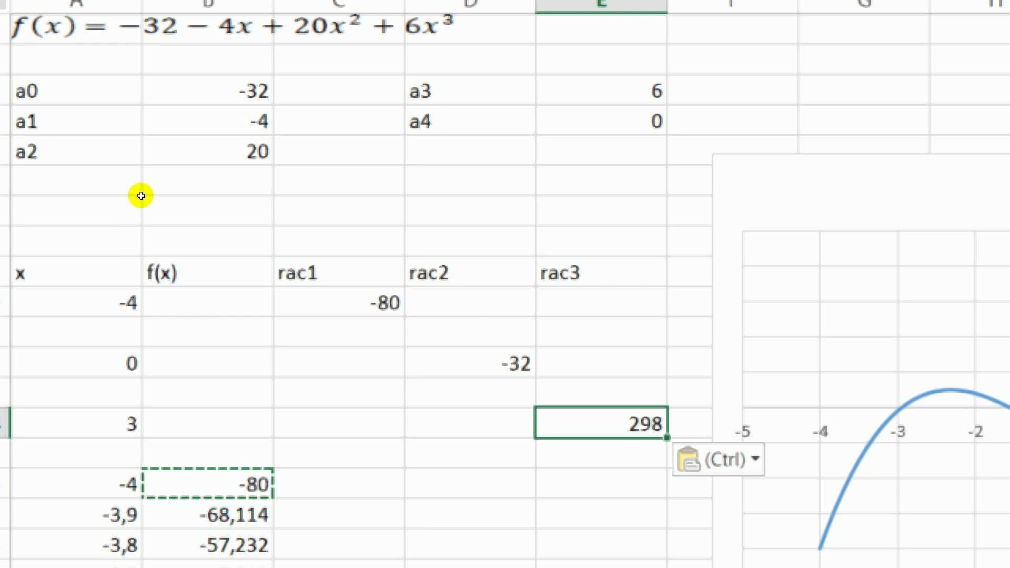
Run Valeur cible on C10 with target value 0, changing cell $A$10, and keep the solution.
left_click(338, 302)
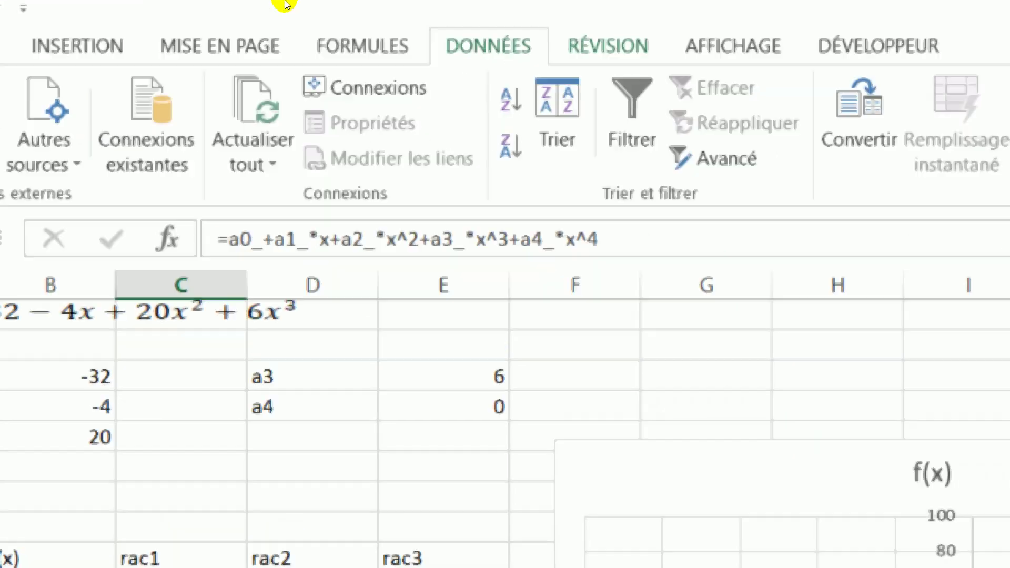
left_click(231, 17)
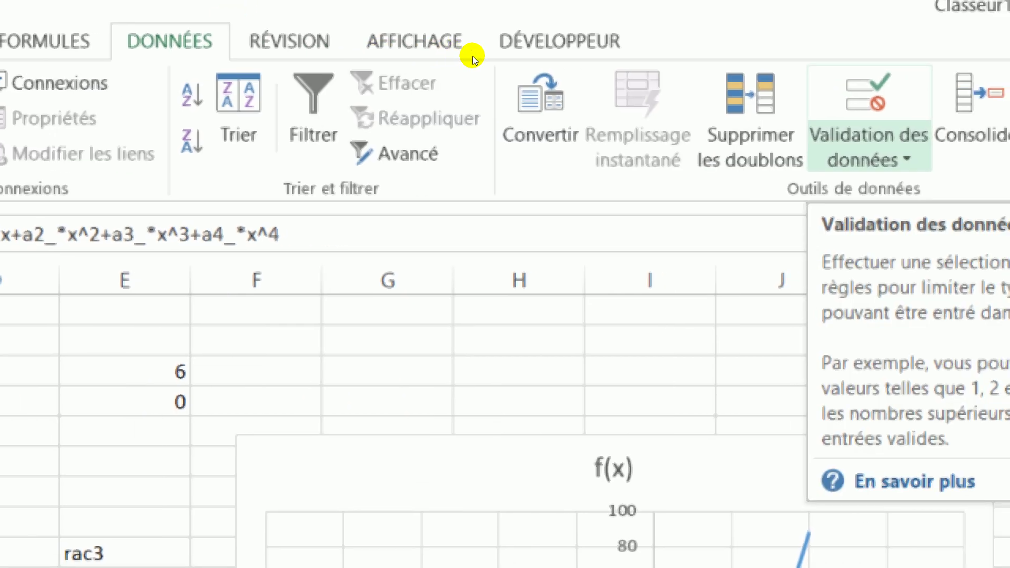
left_click(537, 56)
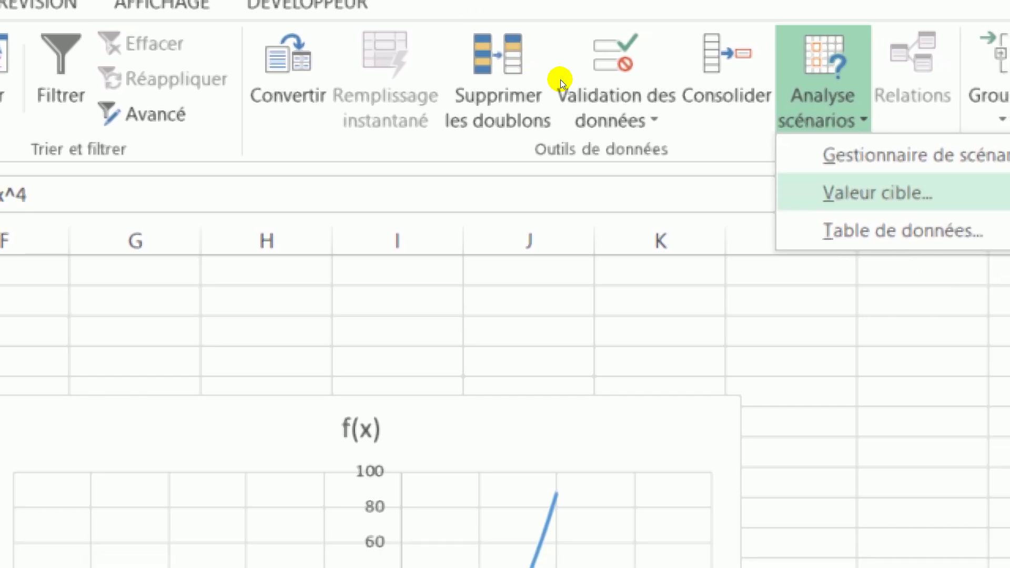
left_click(557, 81)
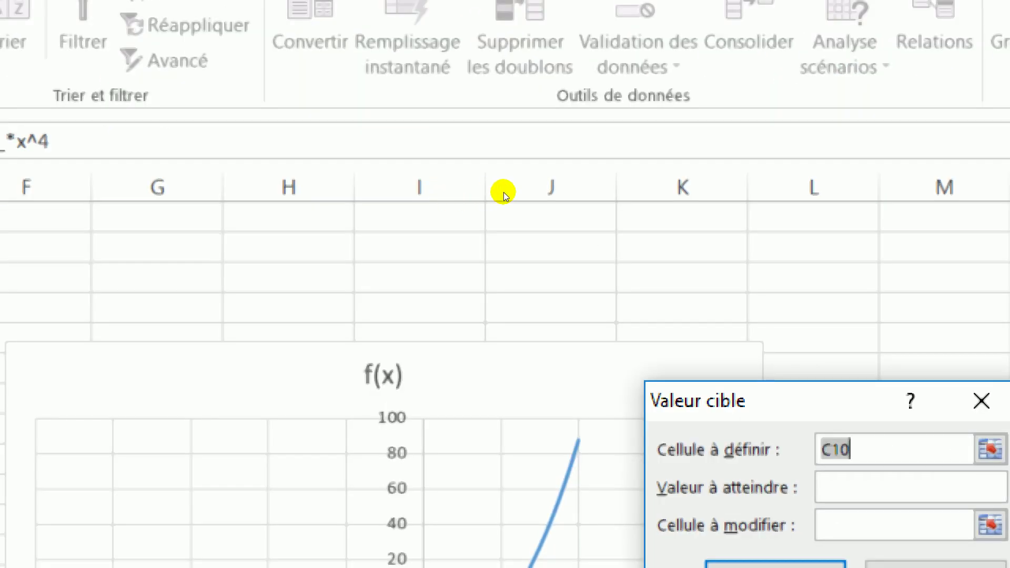
left_click_drag(518, 172, 388, 127)
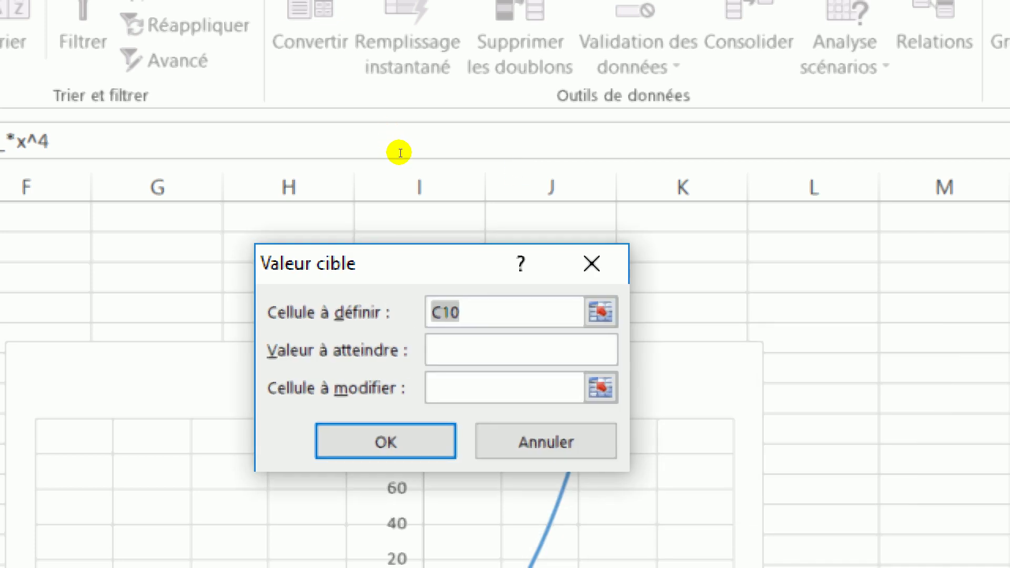
key("Tab")
key("Tab")
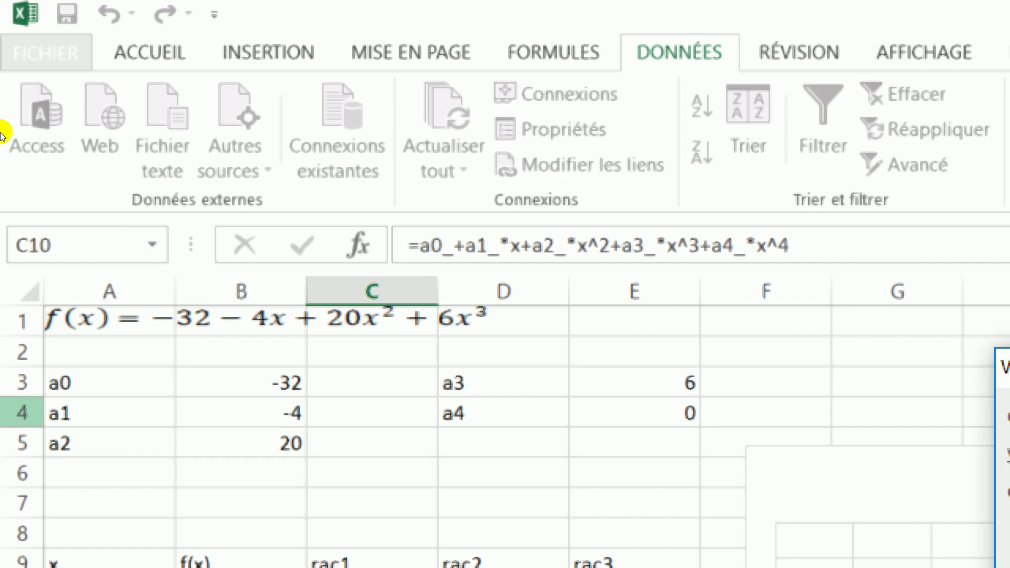
key("Left")
key("Left")
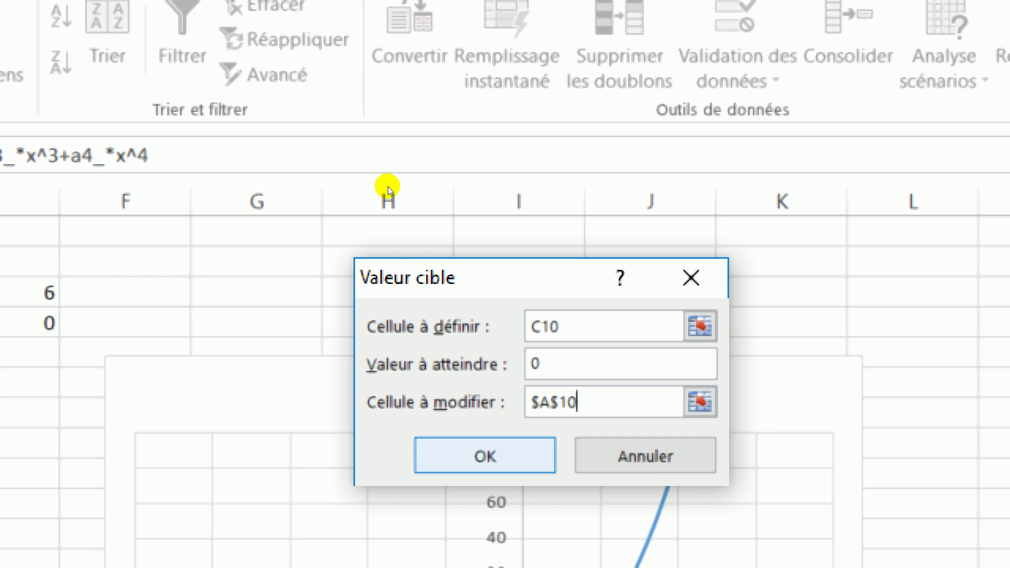
left_click(480, 495)
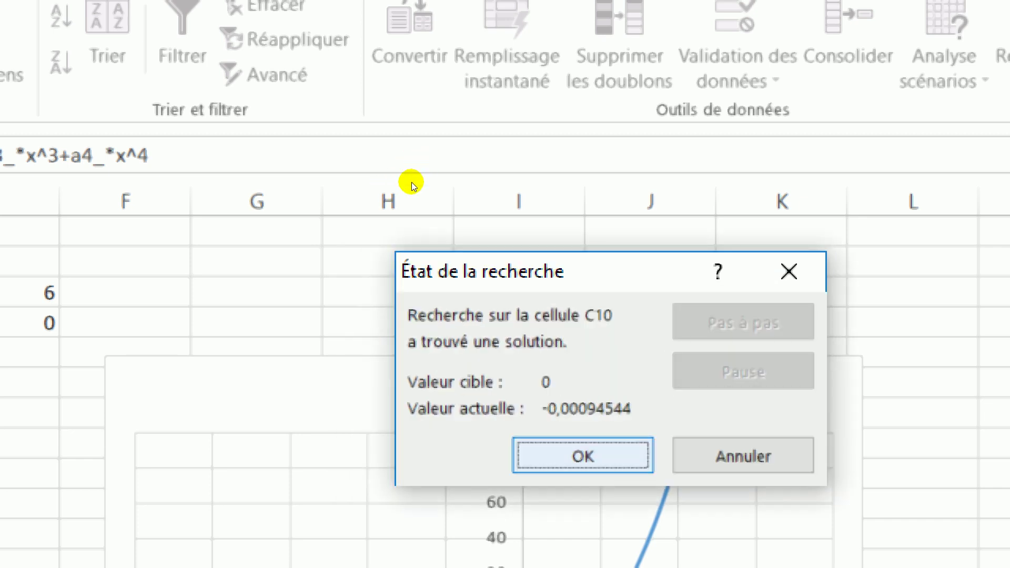
key("Return")
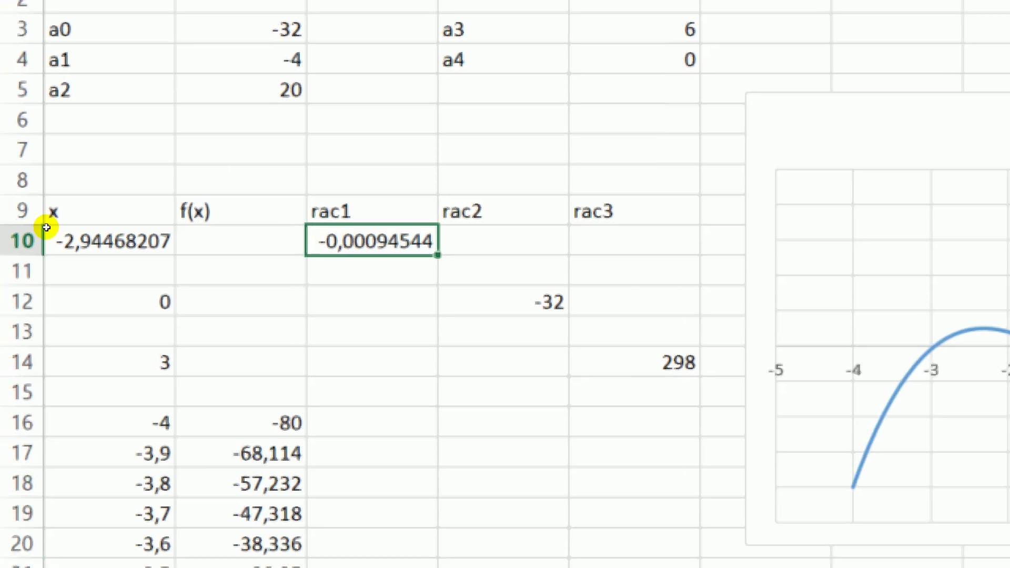
Find the second root by running Valeur cible on D12 with target value 0, changing cell $A$12, and keep the solution.
key("Right")
key("Down")
key("Down")
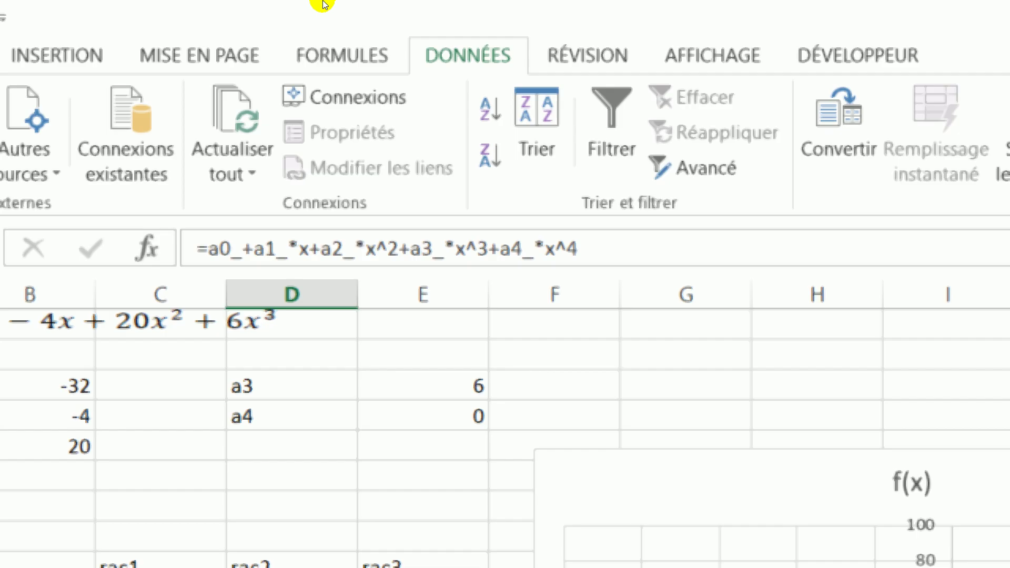
left_click(765, 68)
left_click(820, 155)
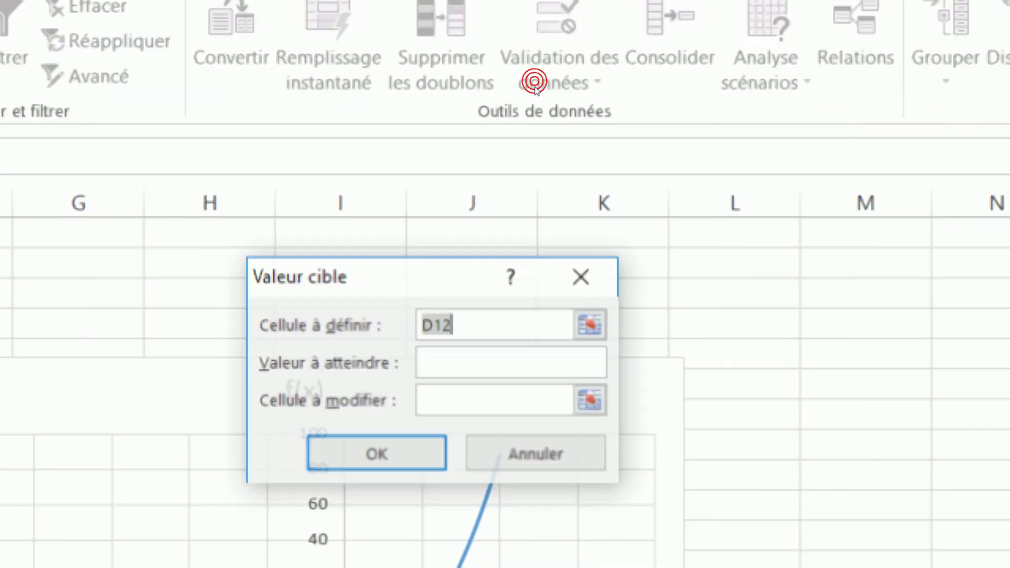
key("Tab")
type("0")
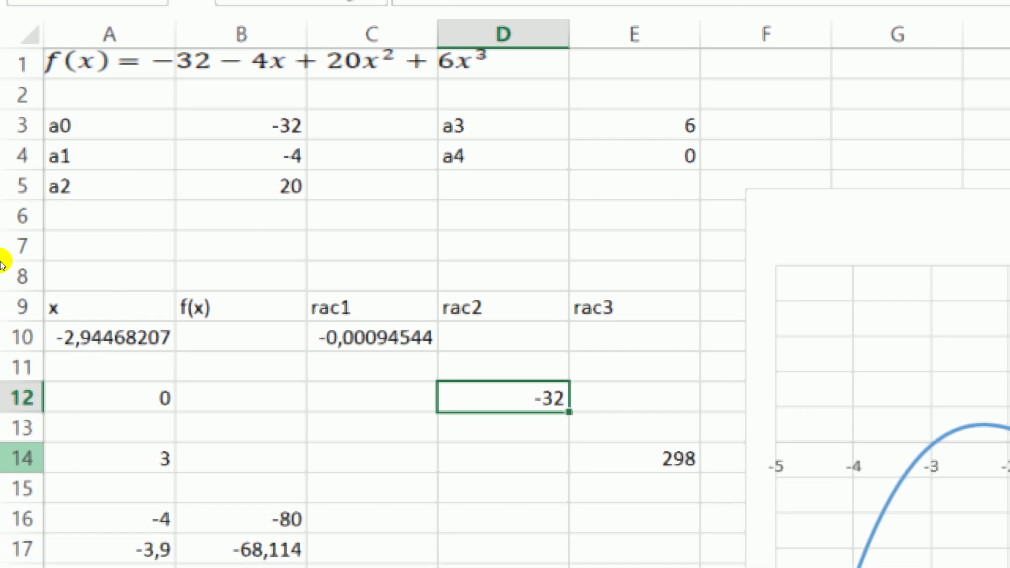
left_click(109, 384)
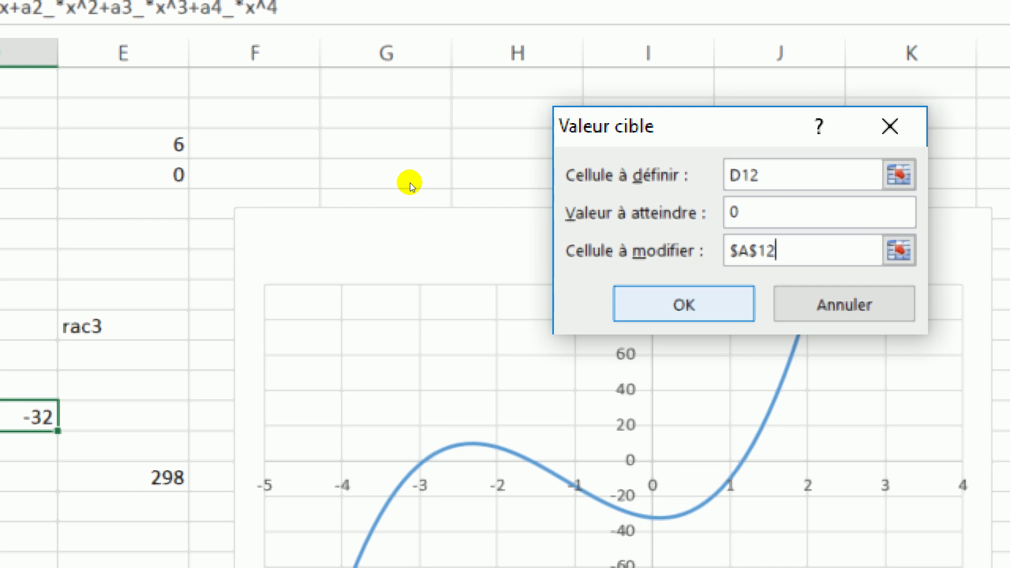
key("Return")
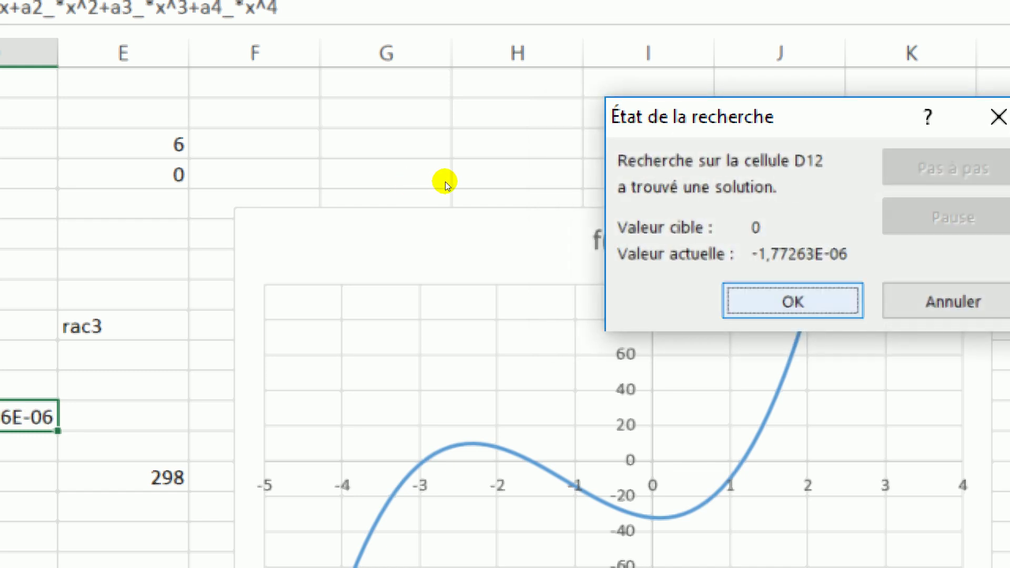
key("Return")
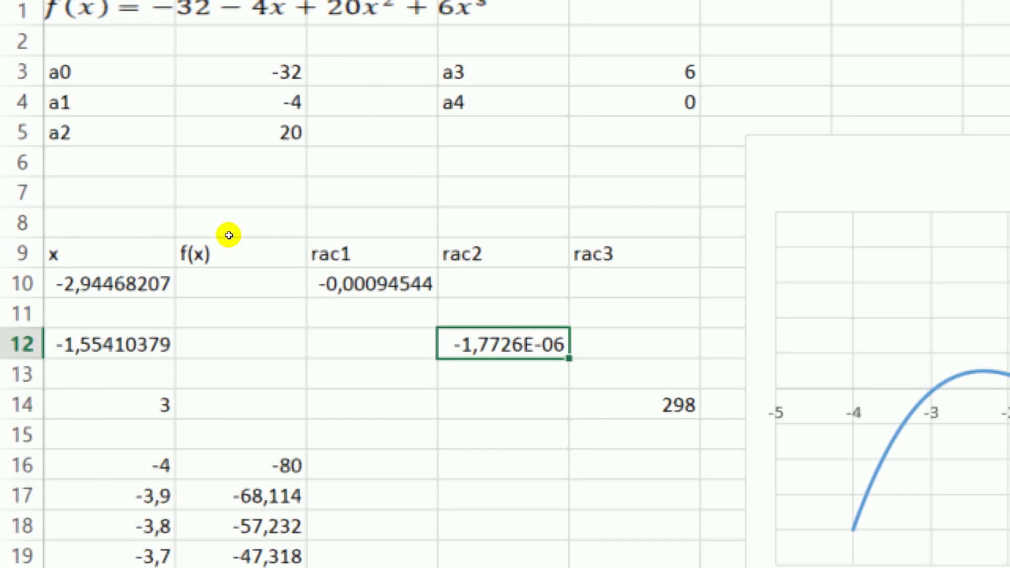
Find the third root by running Valeur cible on E14 with target value 0, changing cell $A$14, and keep the solution.
key("Down")
key("Down")
key("Right")
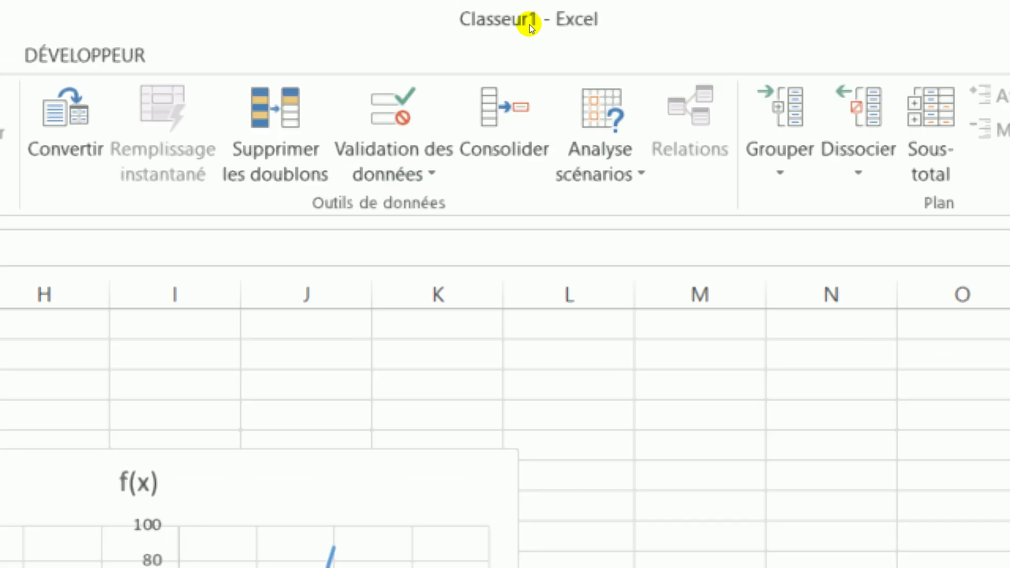
left_click(600, 127)
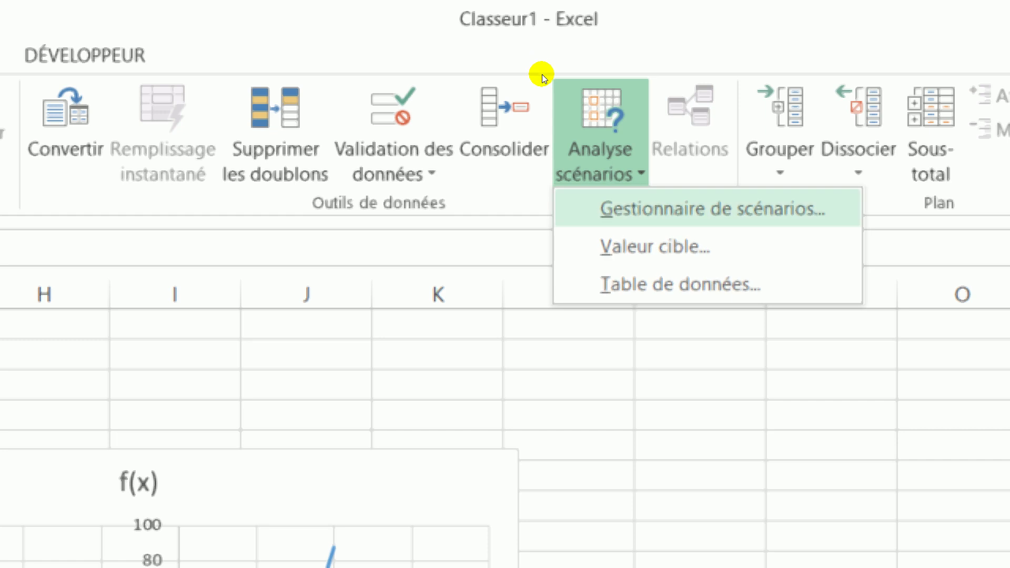
key("Return")
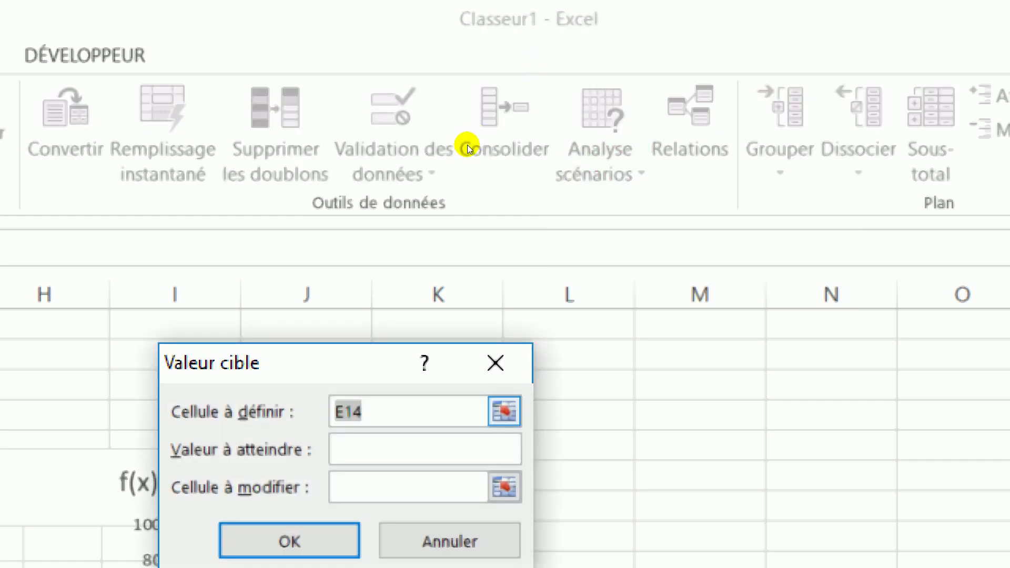
key("Tab")
type("0")
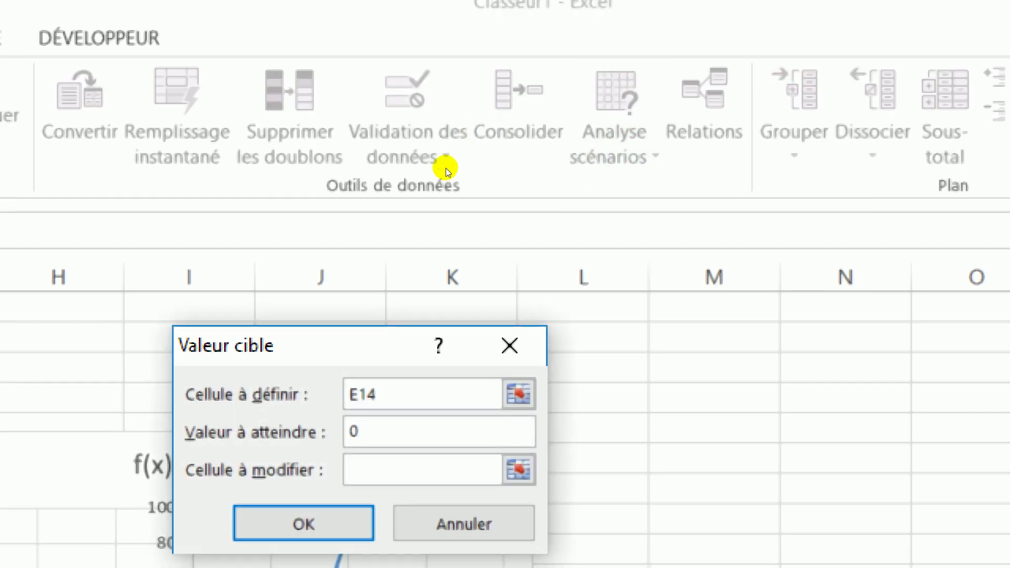
key("Tab")
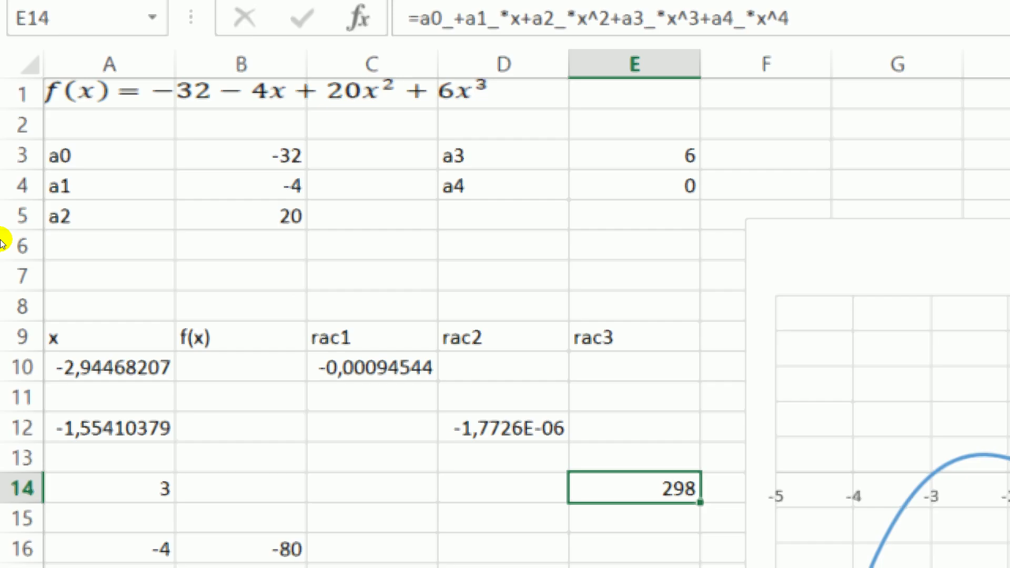
left_click(109, 429)
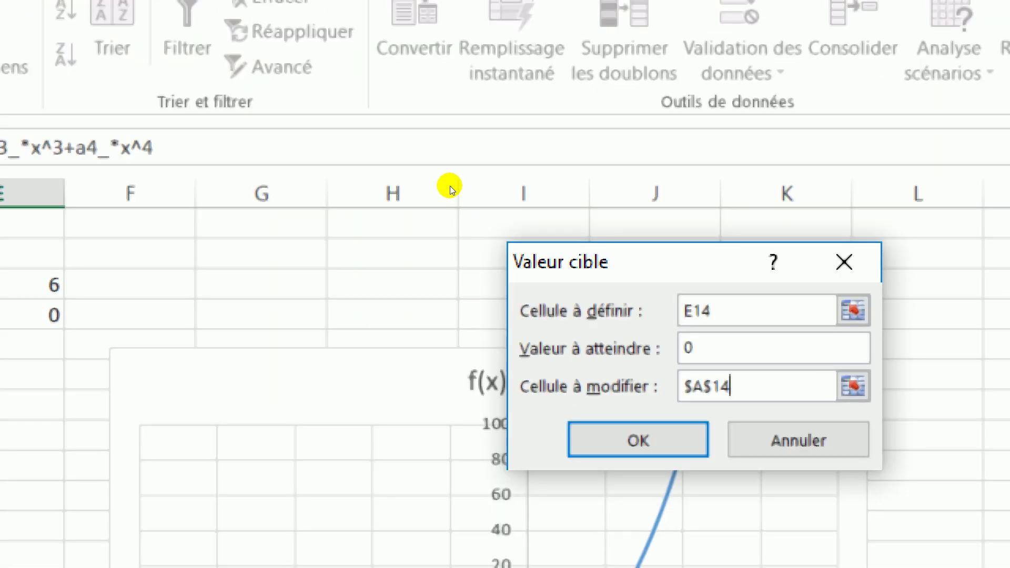
key("Return")
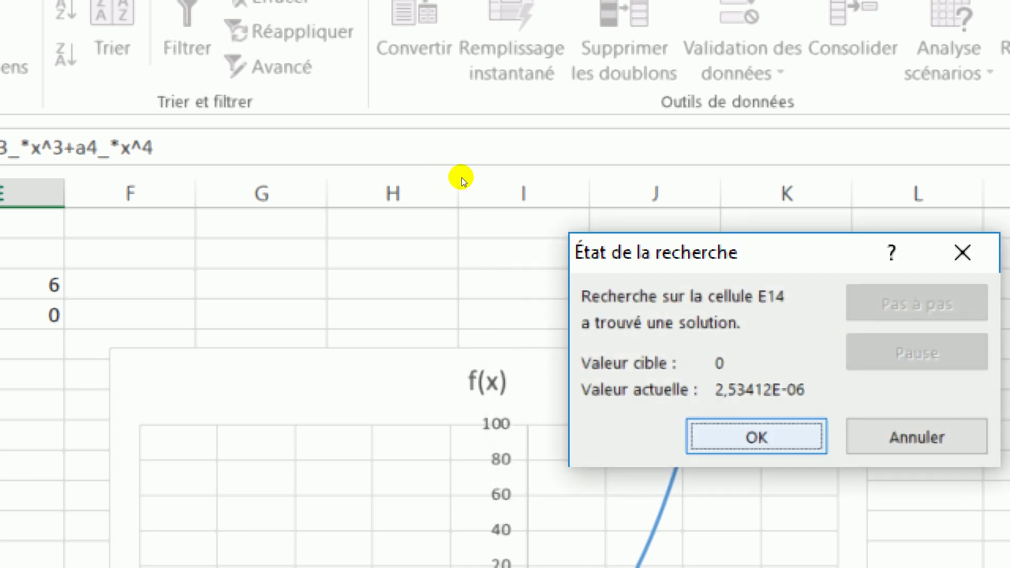
key("Return")
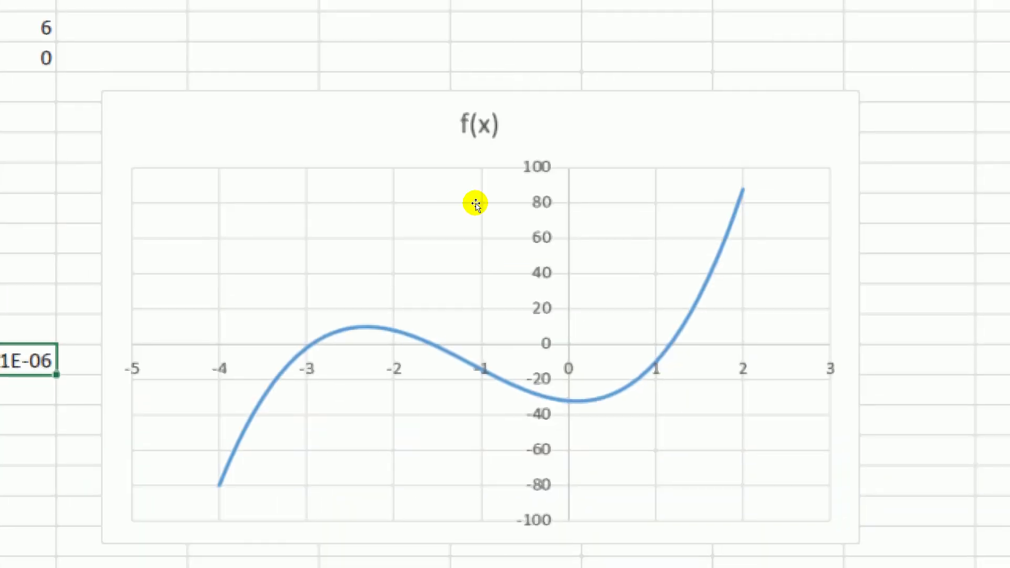
Extend the f(x) chart's data range from column B through column E, down to row 76, to include rac1, rac2 and rac3.
left_click(475, 163)
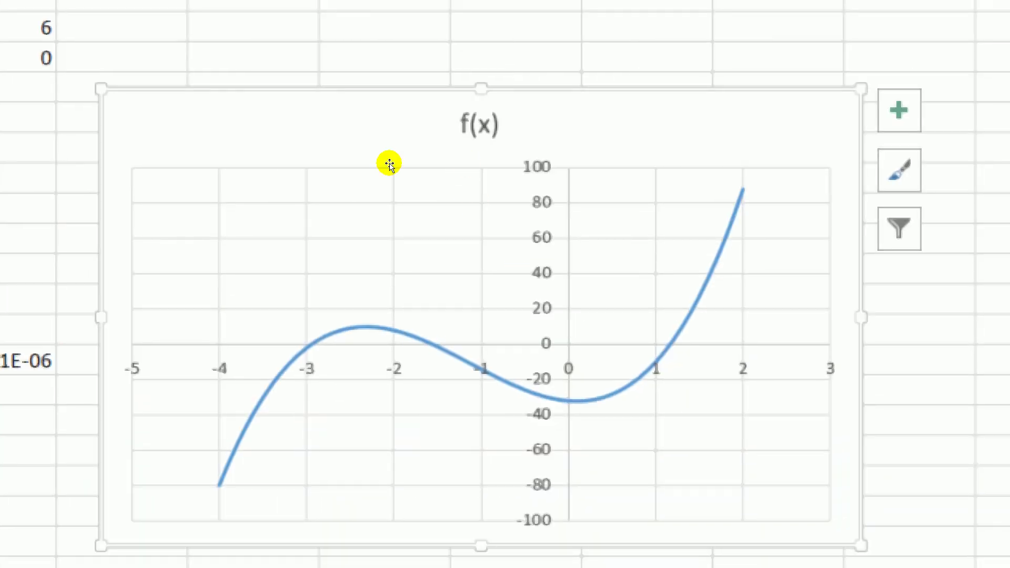
left_click_drag(306, 149, 342, 131)
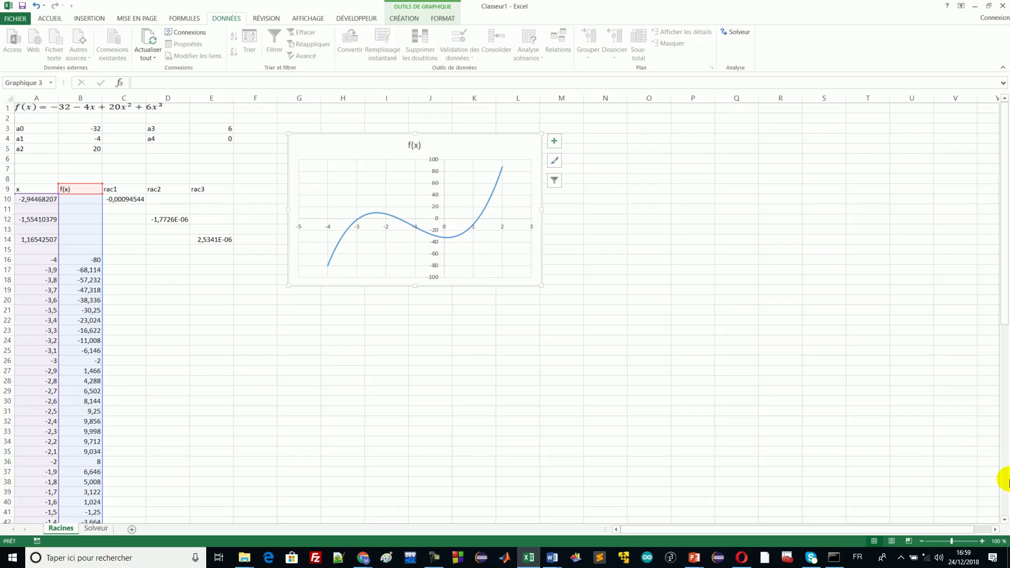
left_click(1004, 492)
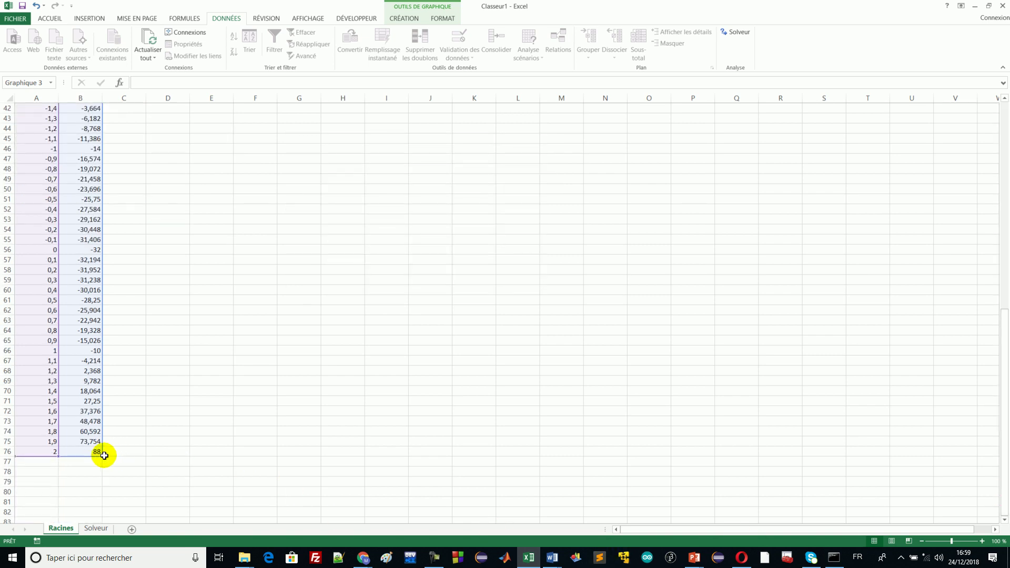
left_click_drag(101, 453, 219, 456)
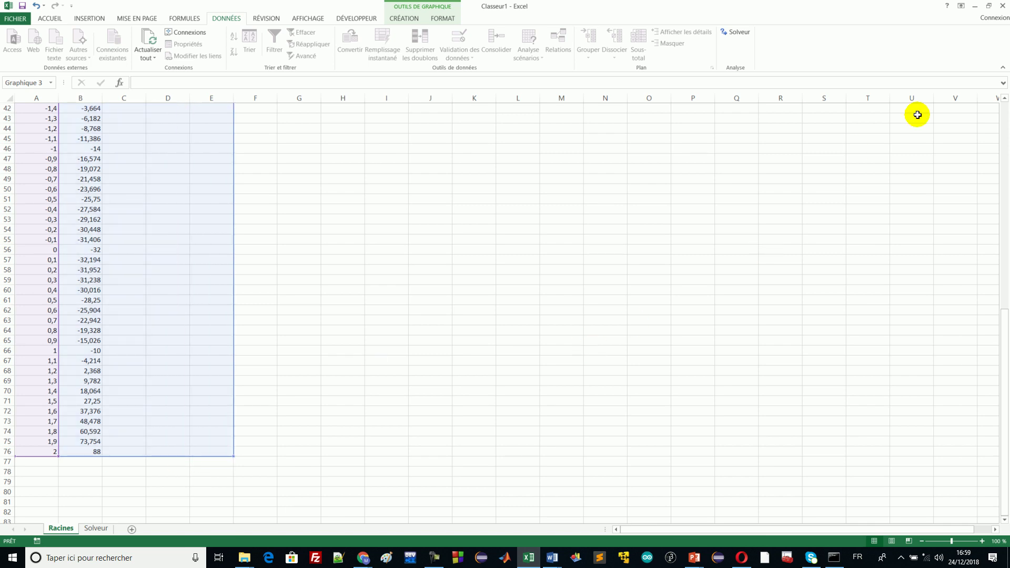
left_click(1004, 117)
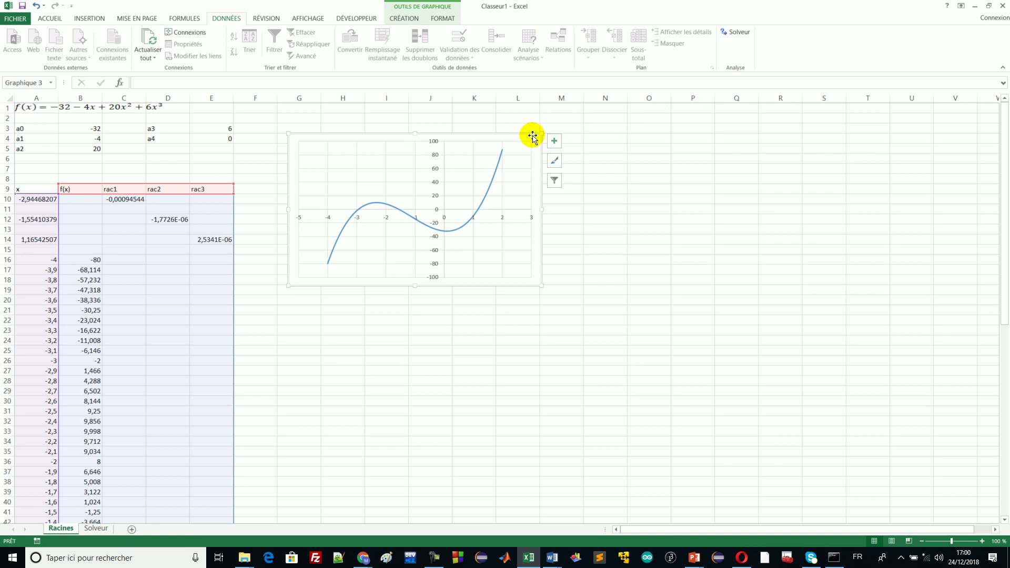
Add a legend to the chart with the Droite position.
left_click(407, 19)
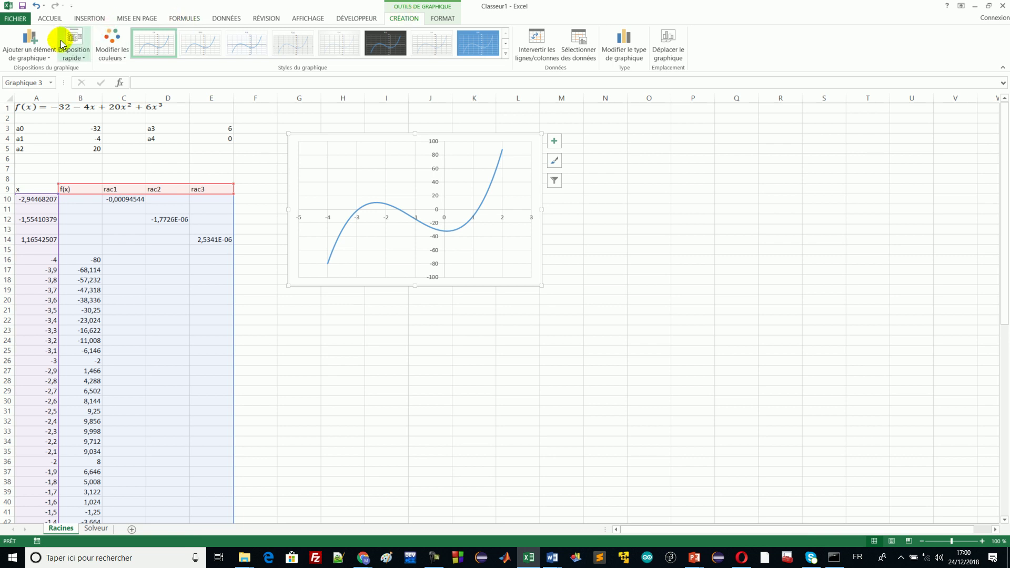
left_click(50, 58)
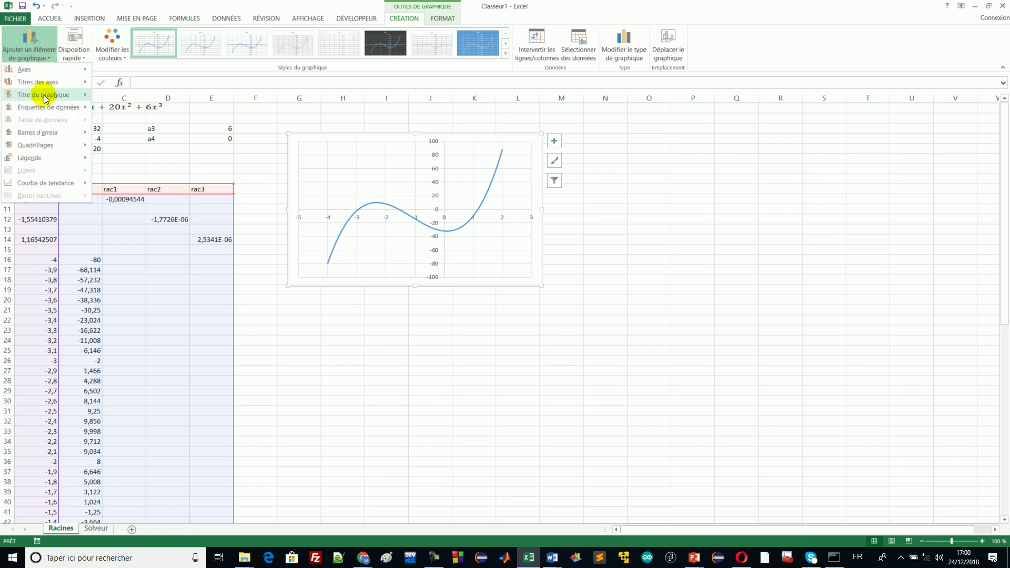
mouse_move(38, 157)
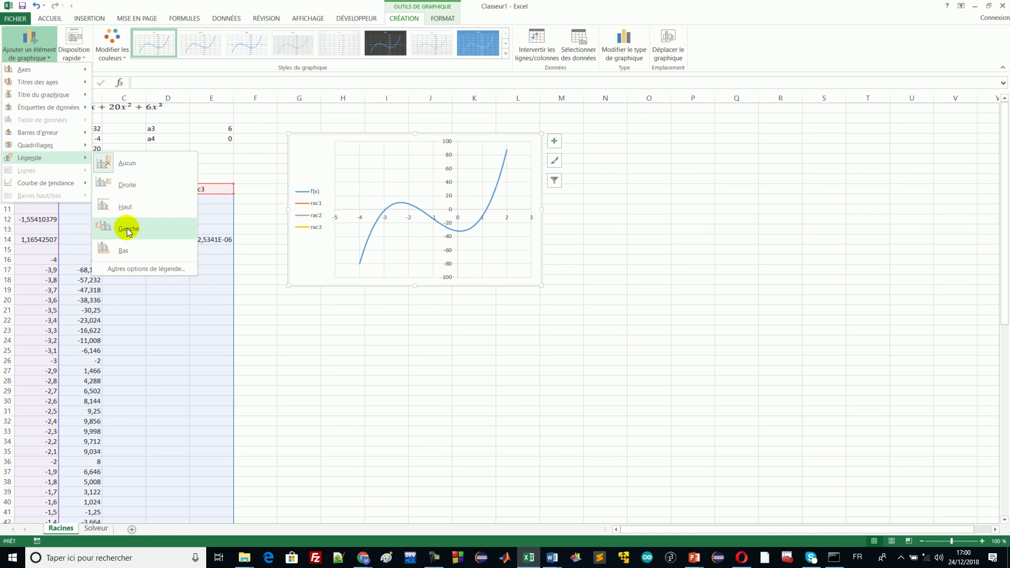
left_click(134, 186)
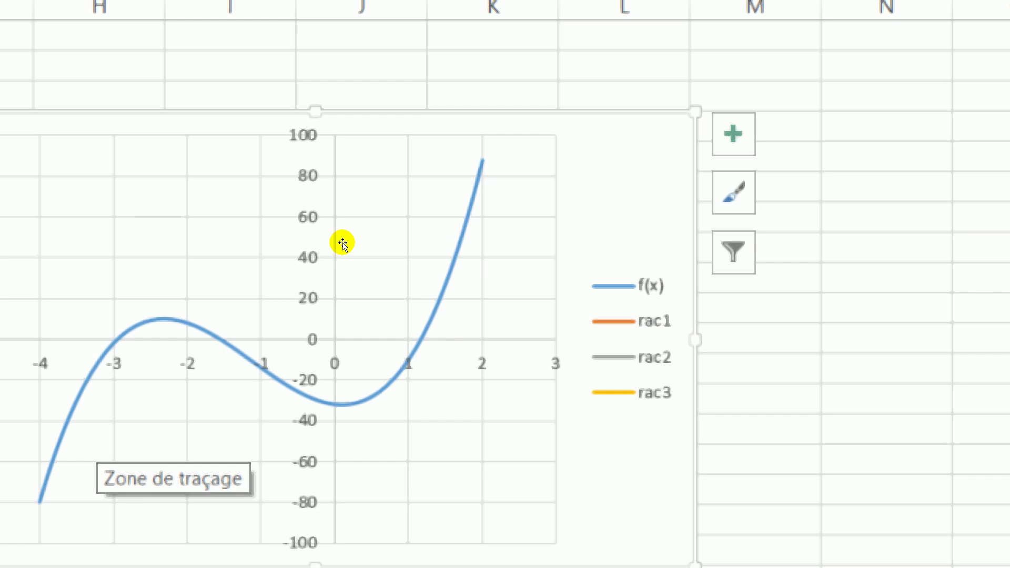
Select the chart's rac1 series and open its formatting options.
left_click(461, 185)
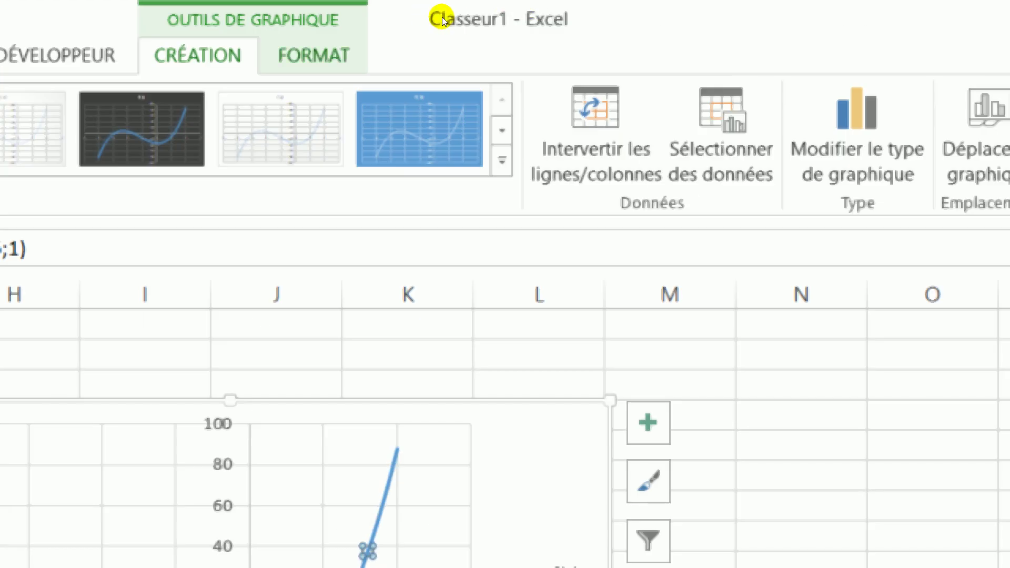
left_click(314, 55)
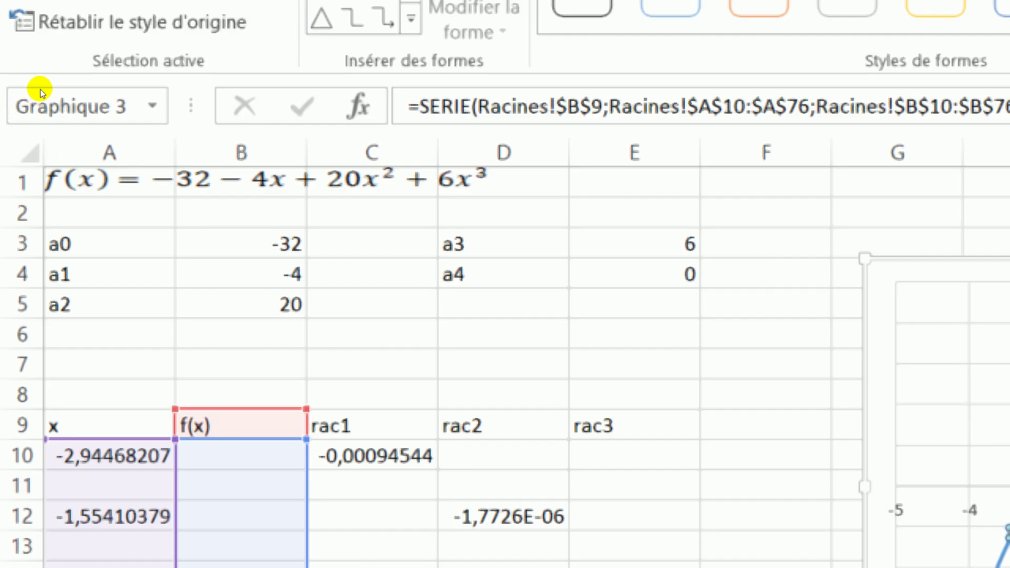
left_click(52, 88)
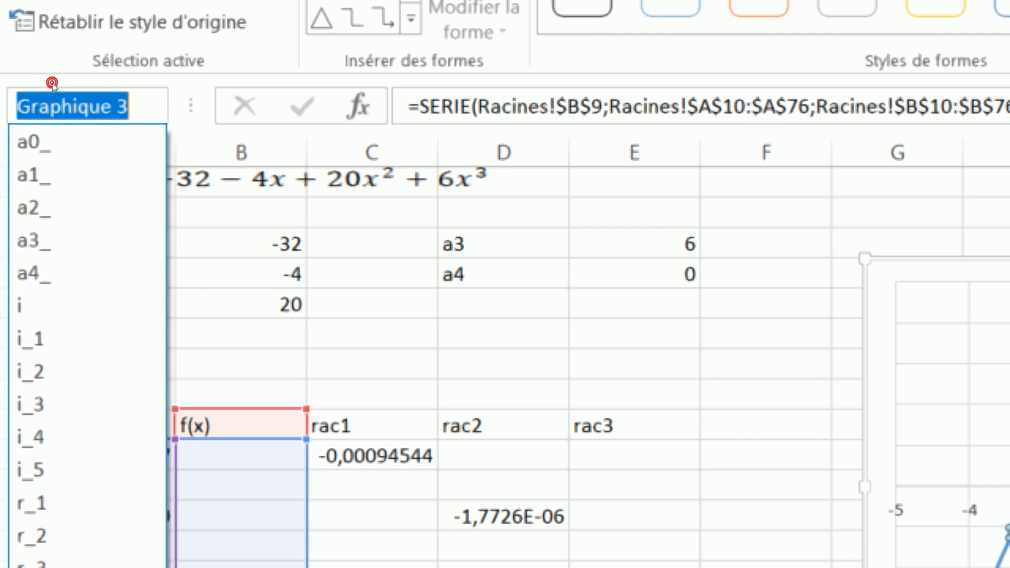
left_click(48, 80)
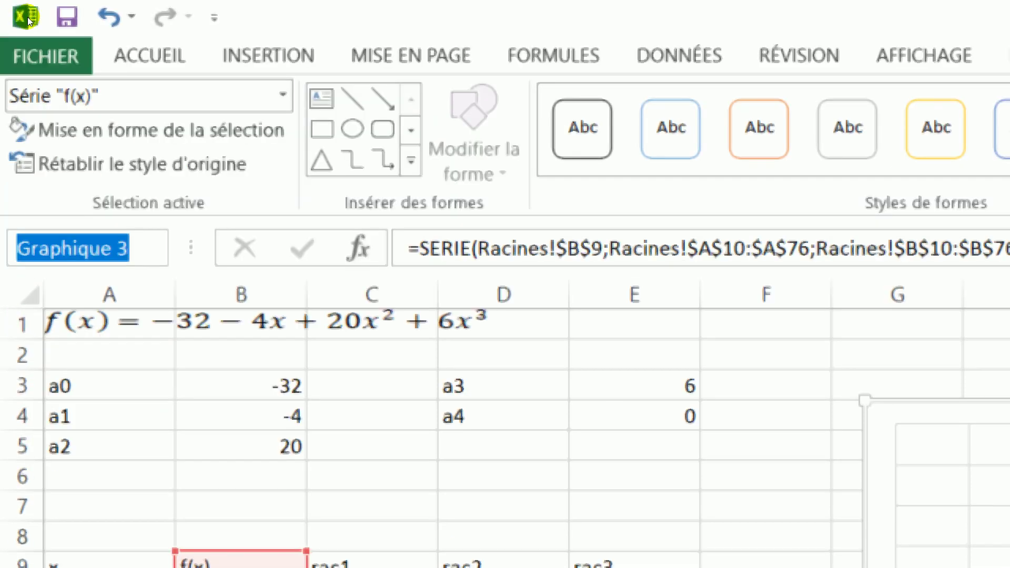
left_click(94, 32)
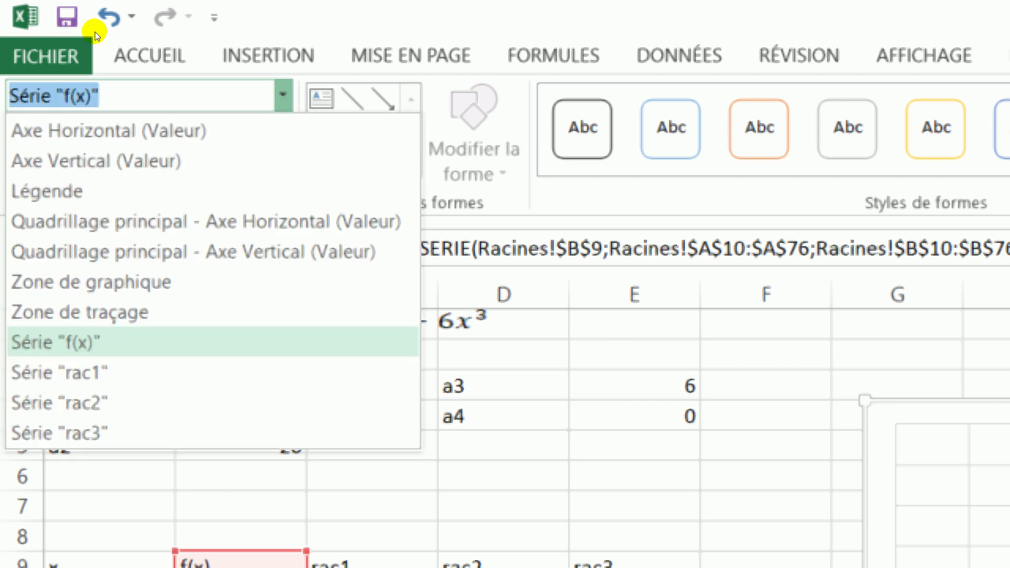
key("Return")
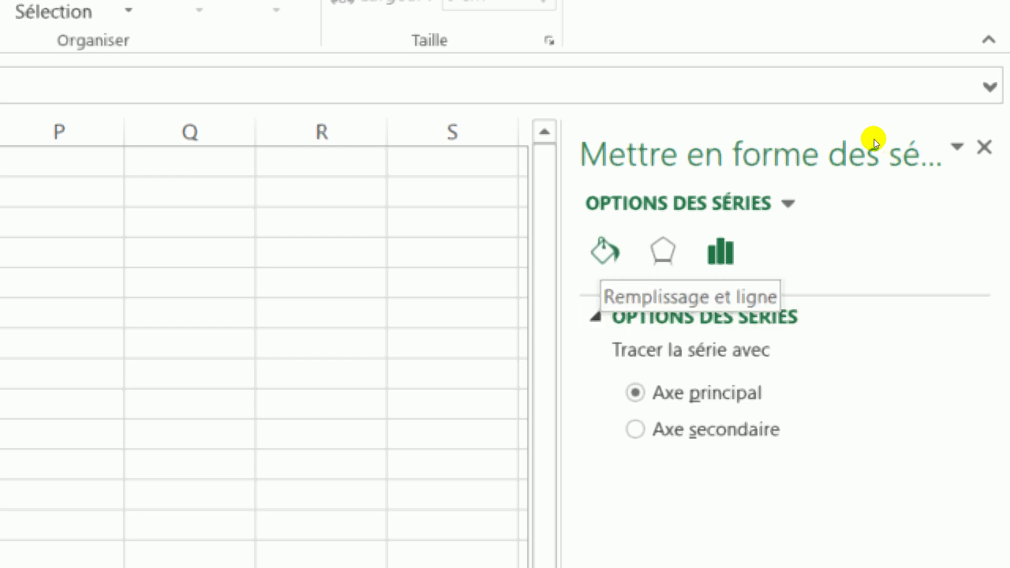
Give the rac1 series predefined (Prédéfini) square markers with size 10.
left_click(604, 252)
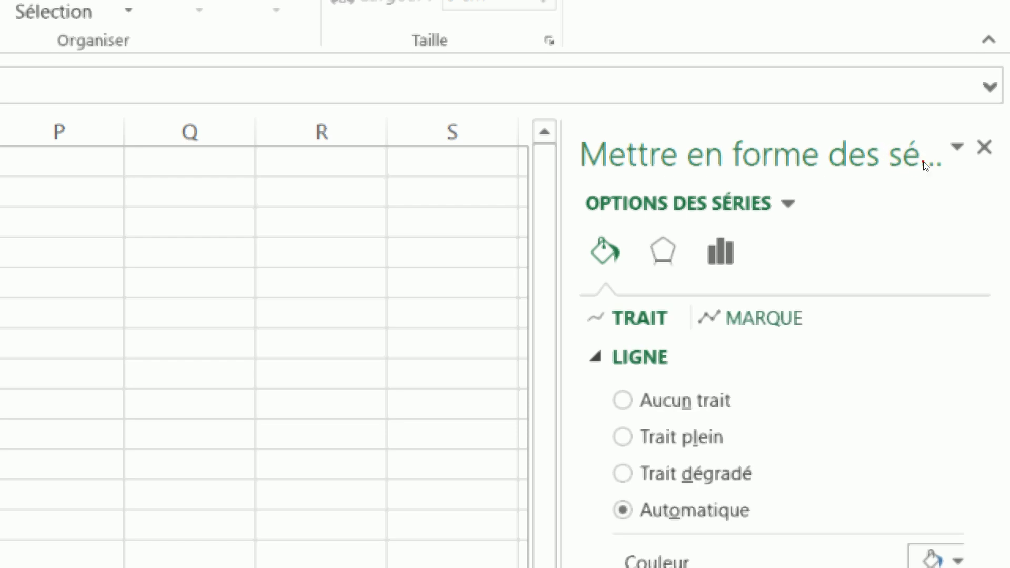
left_click(755, 318)
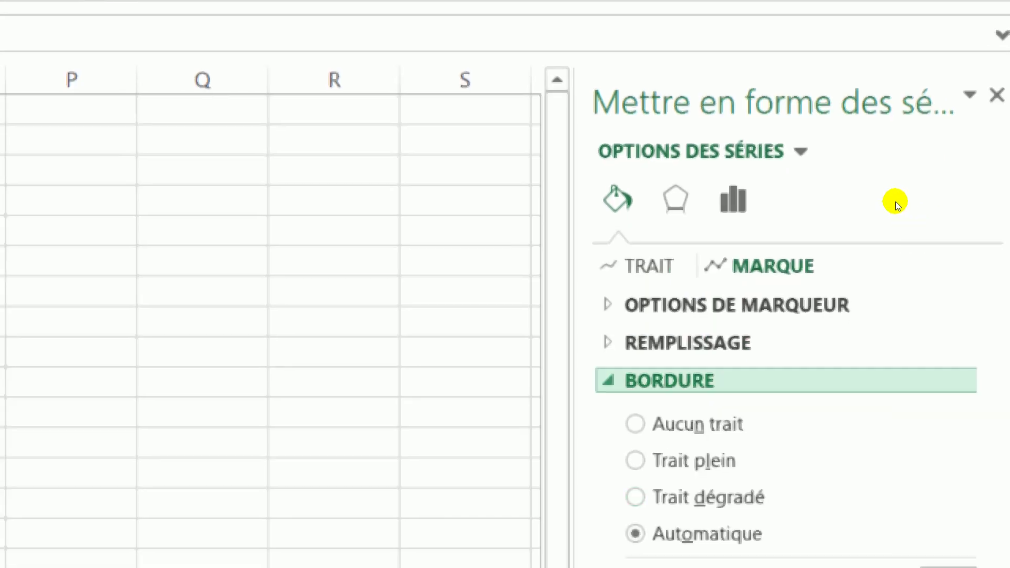
left_click(608, 304)
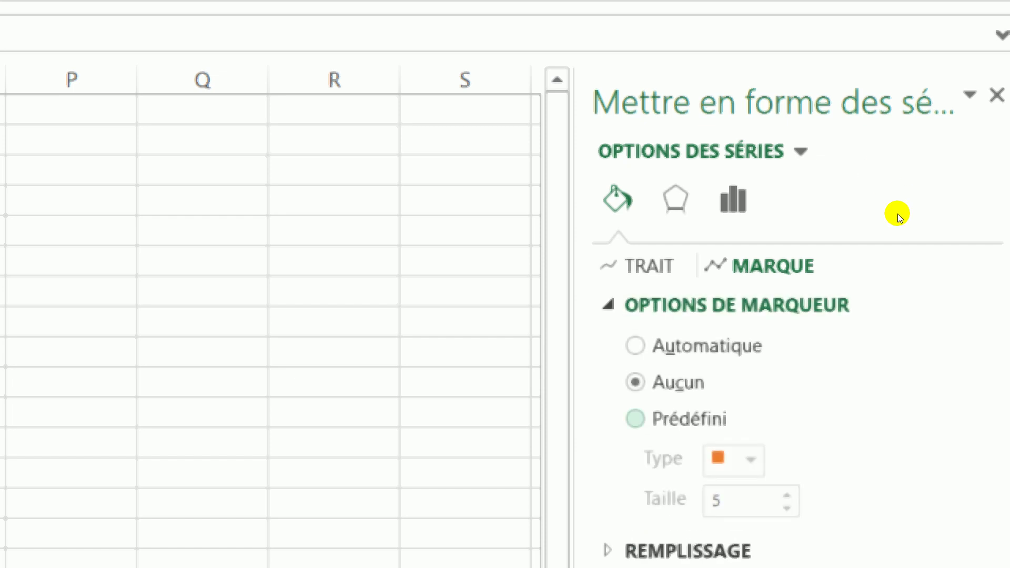
left_click(635, 419)
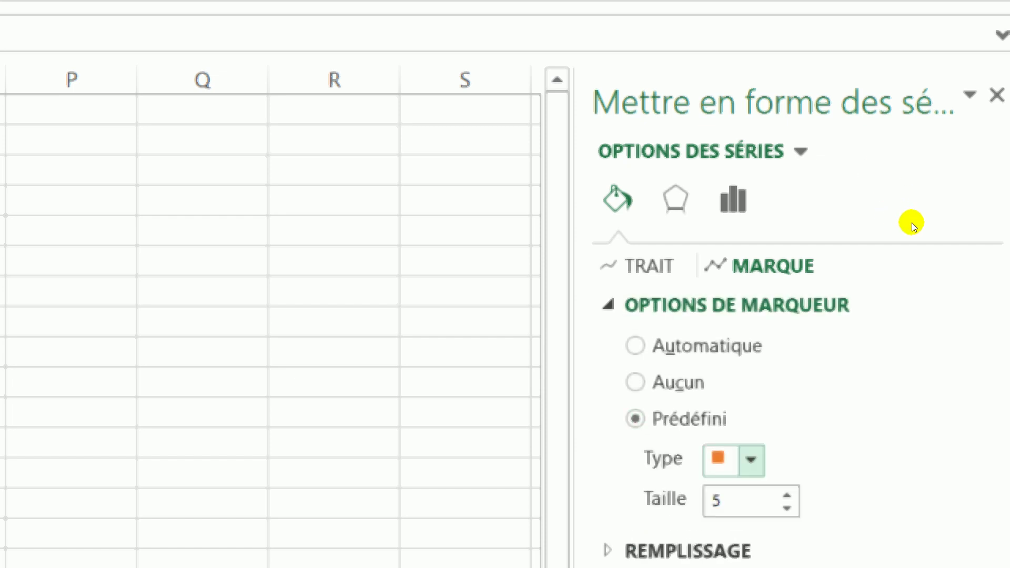
left_click(750, 459)
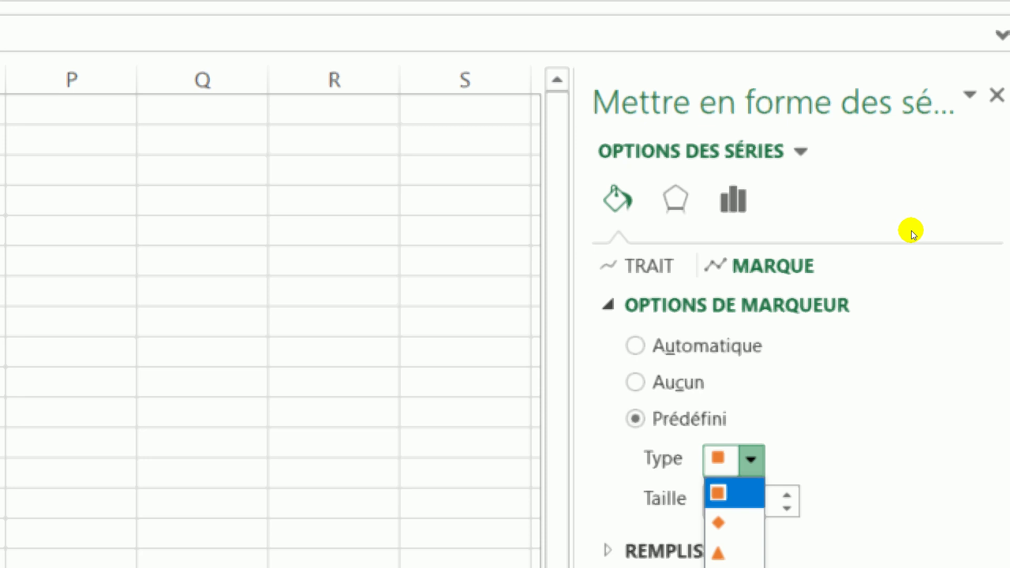
left_click(725, 493)
left_click(786, 495)
left_click(786, 495)
left_click(786, 494)
left_click(786, 495)
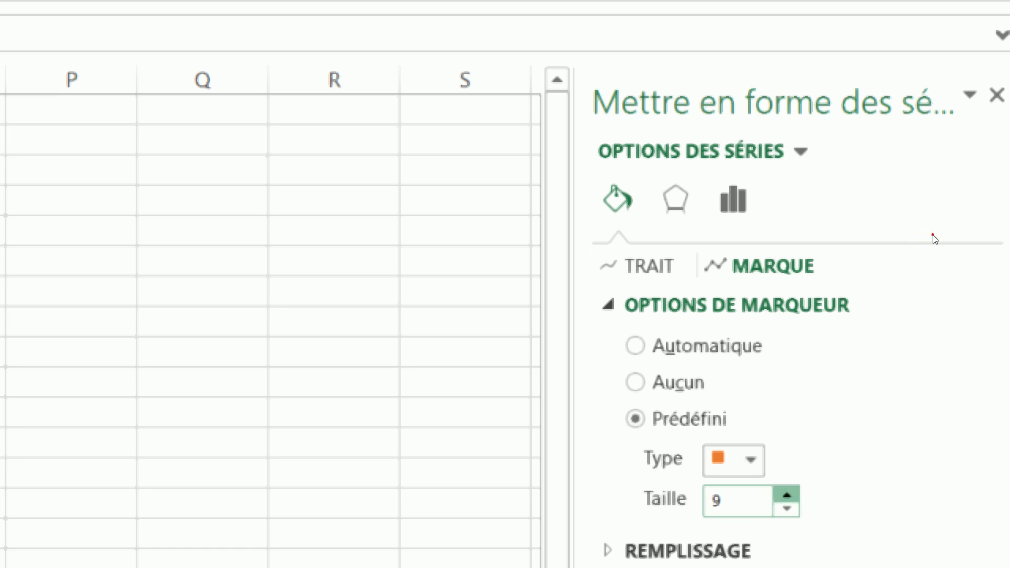
left_click(786, 495)
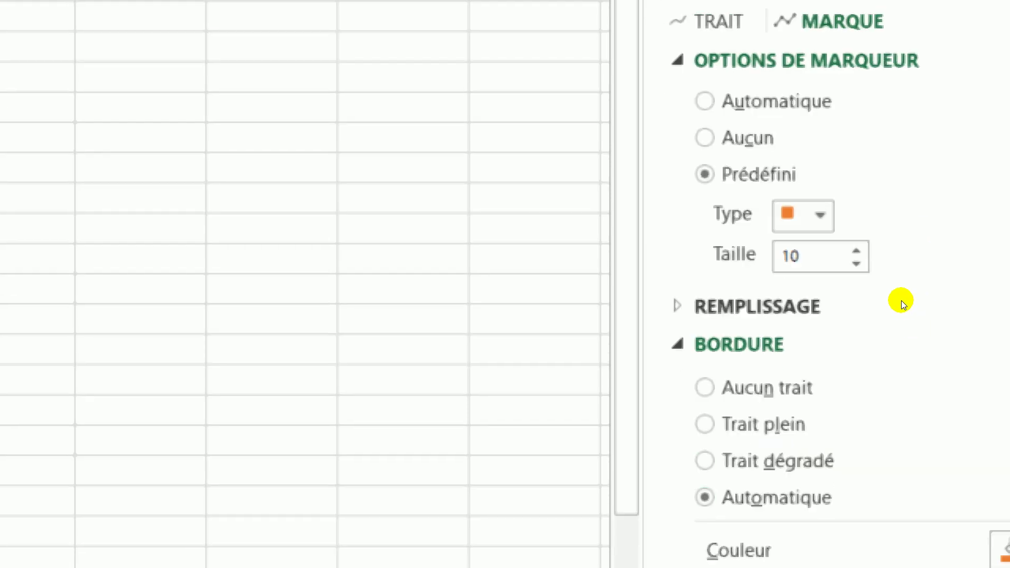
Set the rac1 marker fill to Remplissage uni in standard red.
left_click(872, 254)
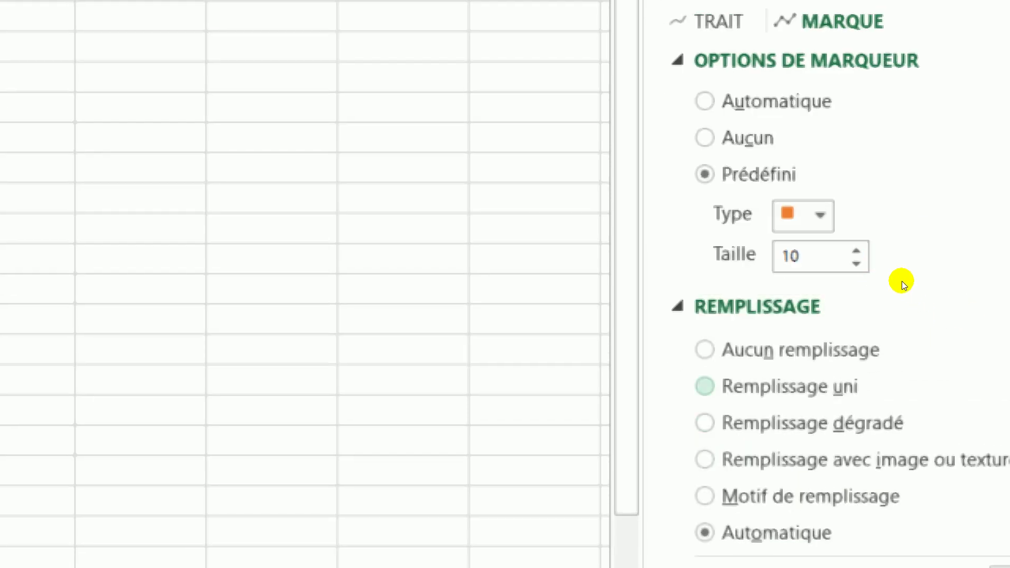
left_click(901, 281)
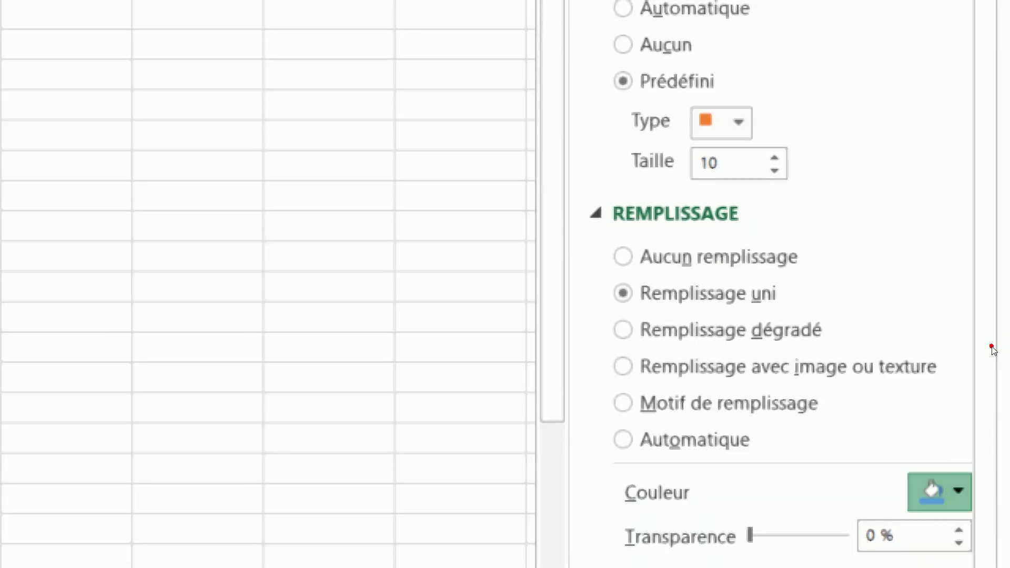
left_click(943, 490)
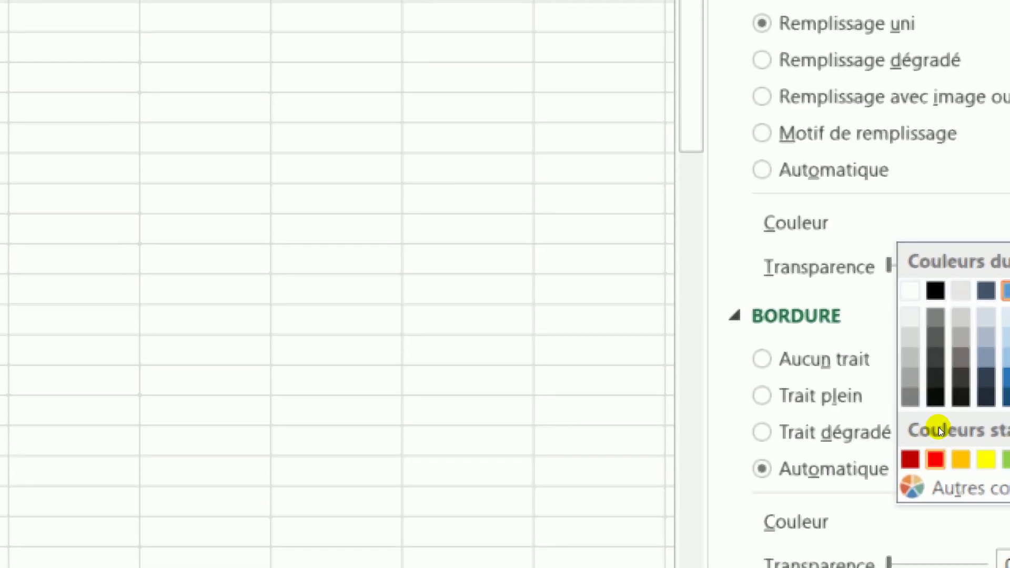
left_click(938, 428)
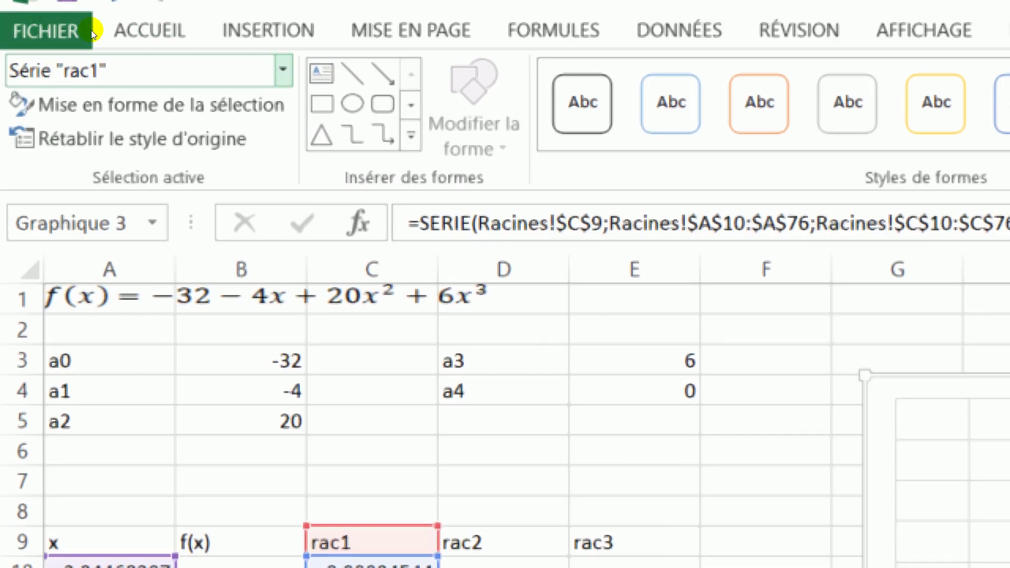
Select the chart's rac2 series and give it predefined (Prédéfini) square markers with size 10.
left_click(274, 51)
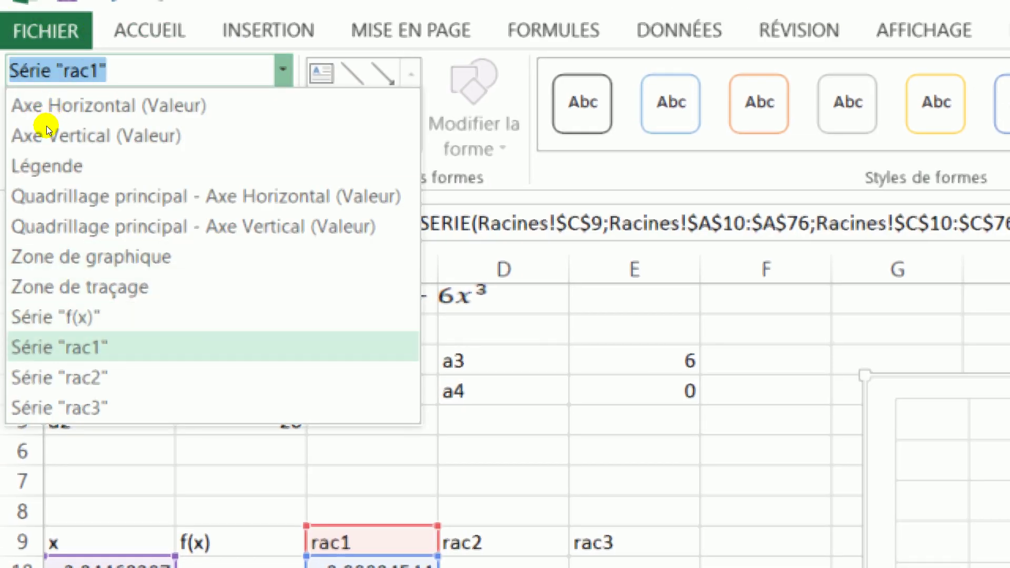
left_click(131, 376)
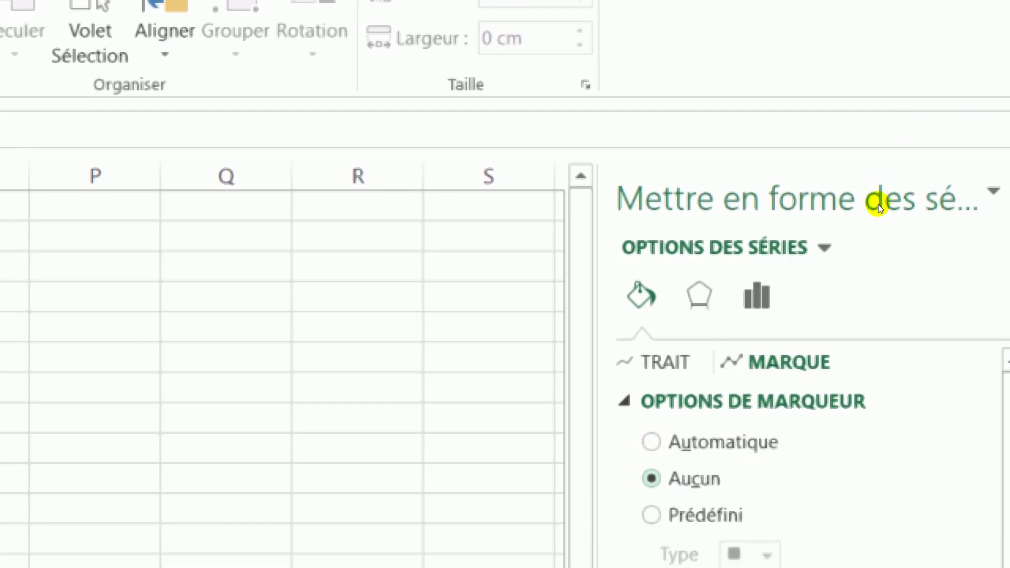
left_click(651, 514)
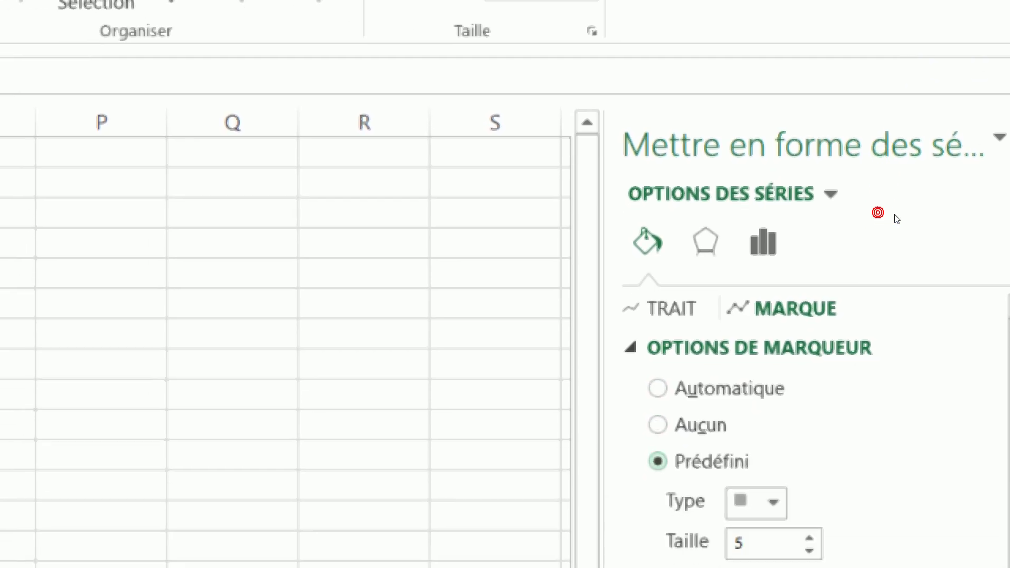
left_click(773, 501)
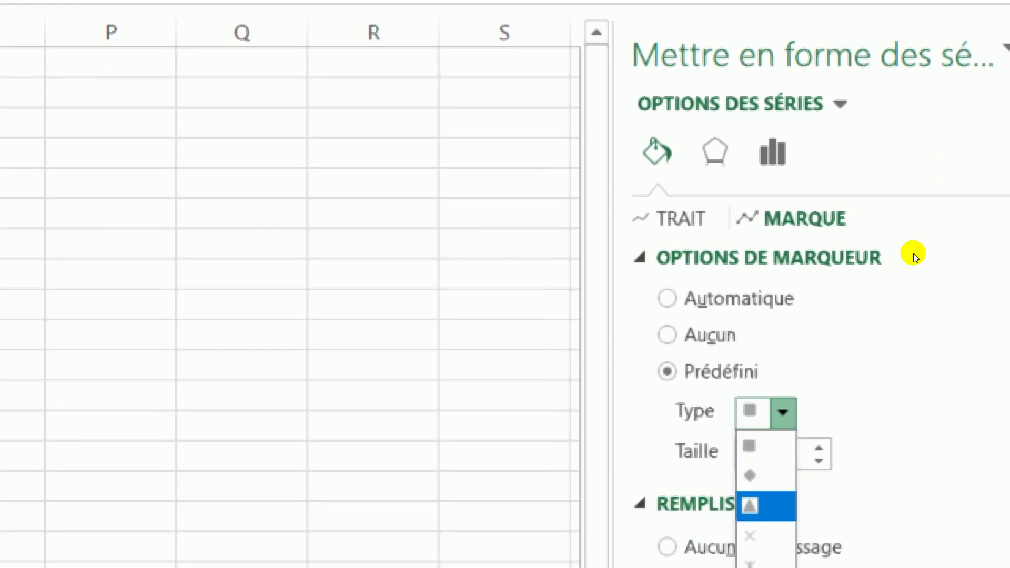
left_click(780, 412)
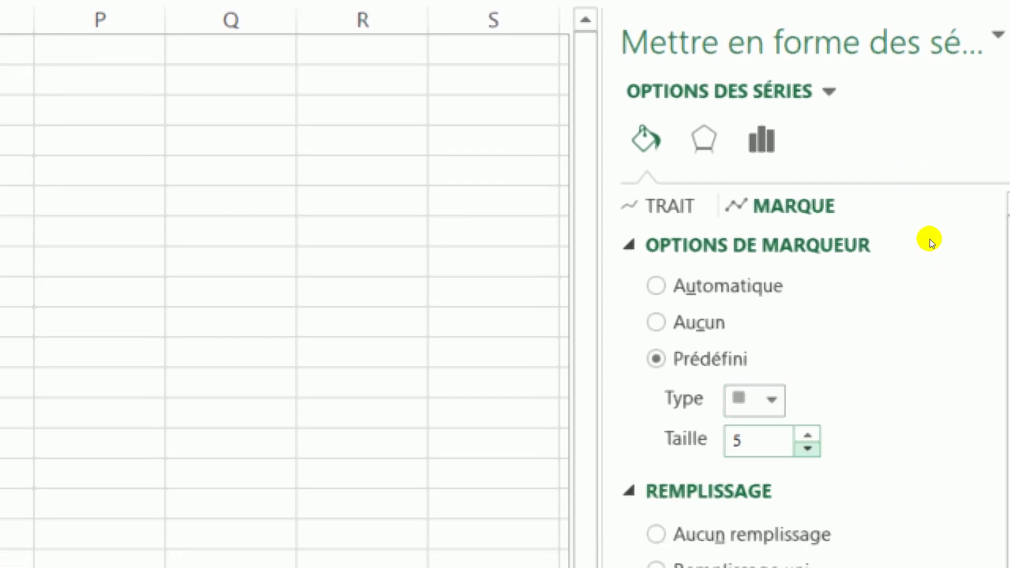
left_click(818, 448)
left_click(807, 435)
left_click(808, 435)
left_click(807, 435)
left_click(807, 435)
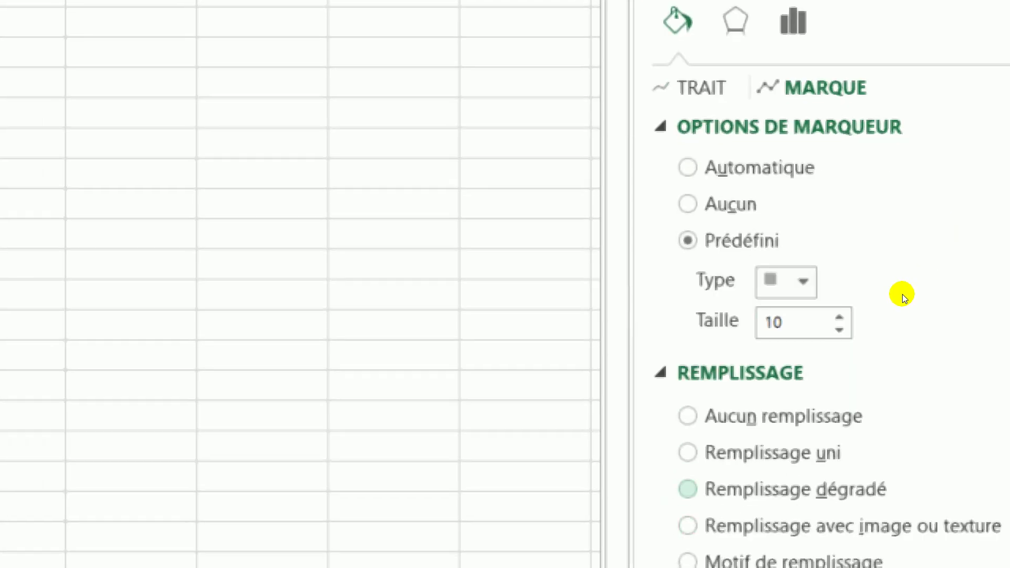
Set the rac2 marker fill to Remplissage uni in standard green.
left_click(687, 452)
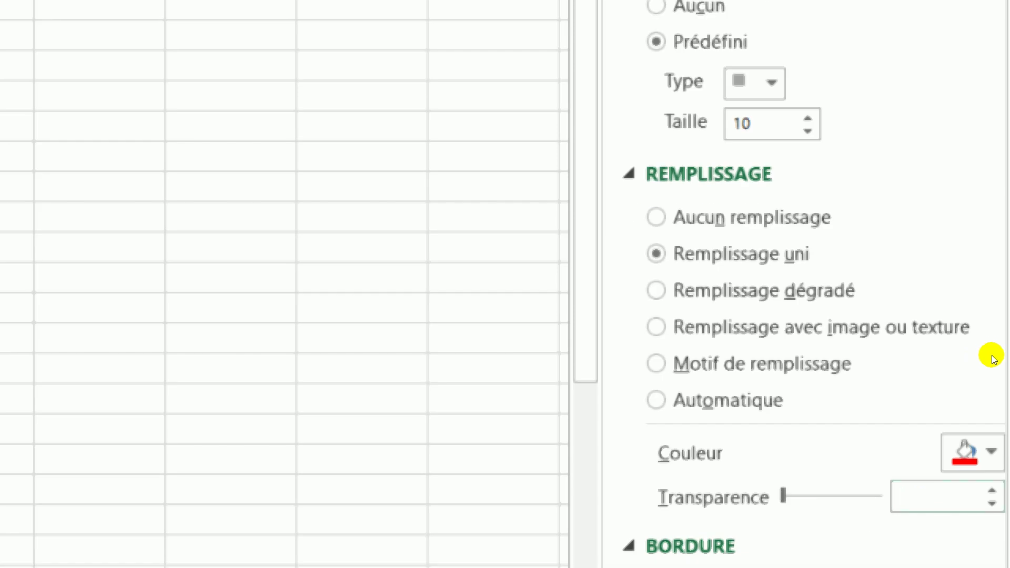
left_click(989, 452)
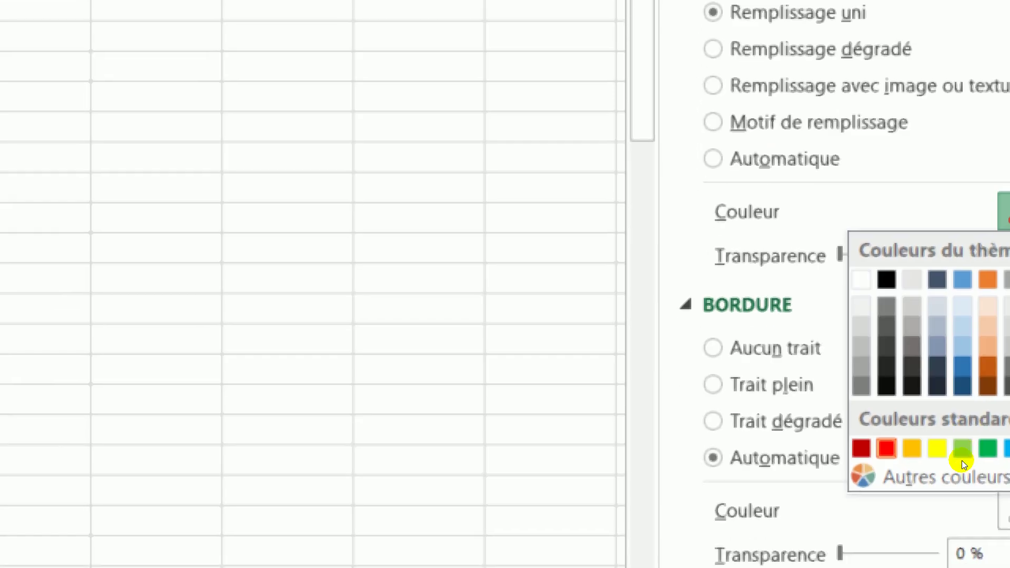
left_click(969, 427)
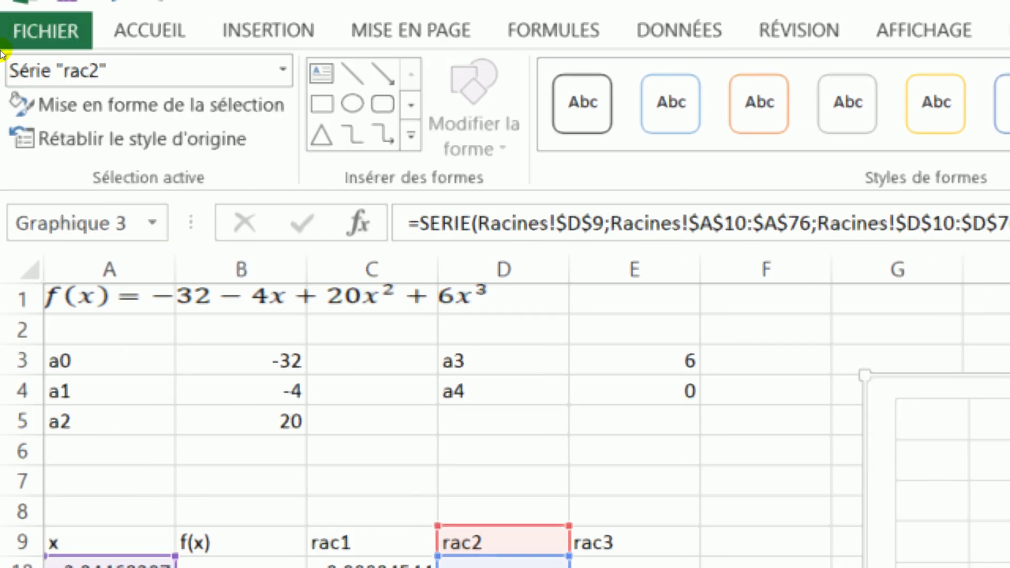
Select the chart's rac3 series and give it predefined (Prédéfini) square markers with size 10.
left_click(73, 70)
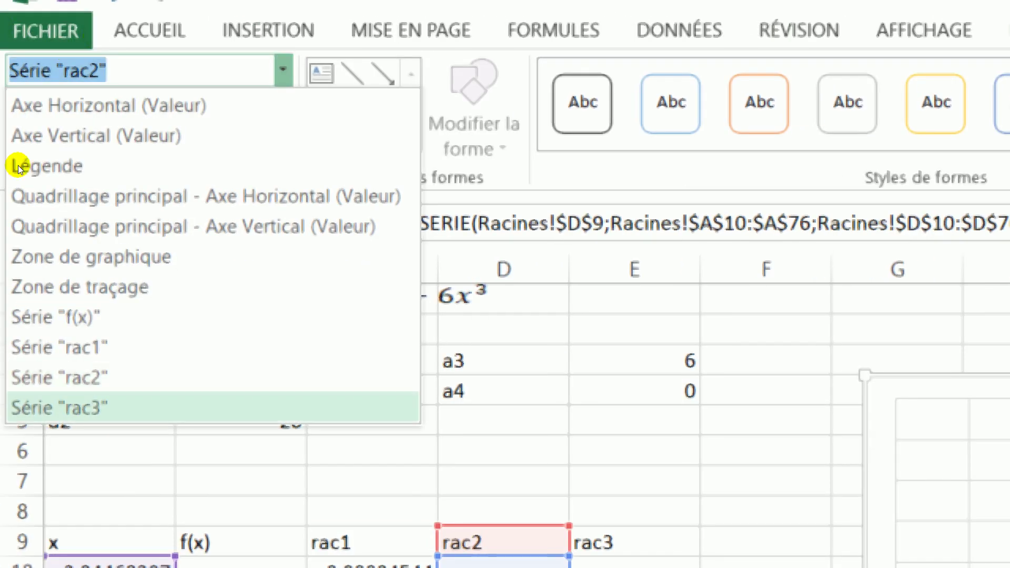
left_click(71, 408)
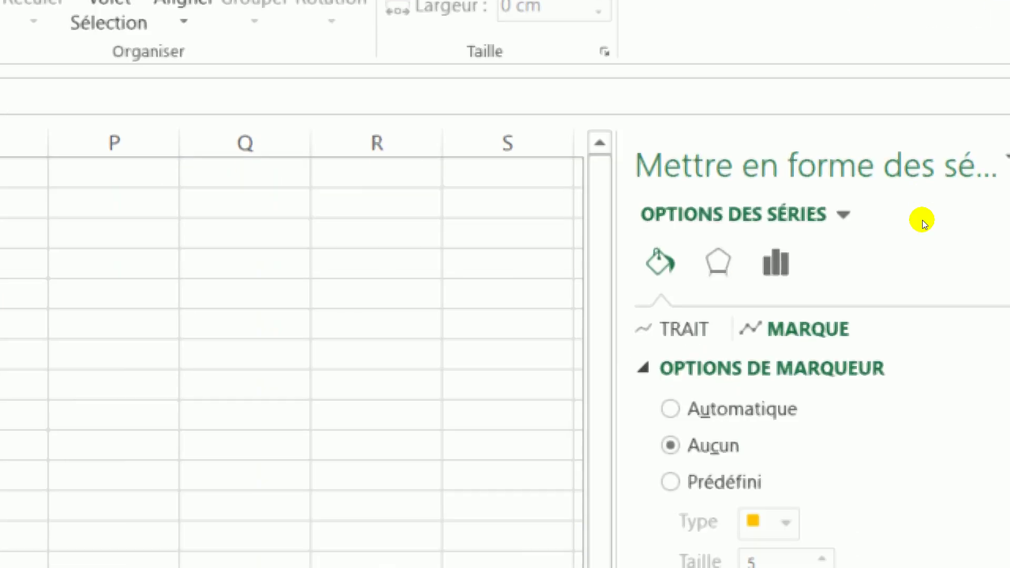
left_click(682, 438)
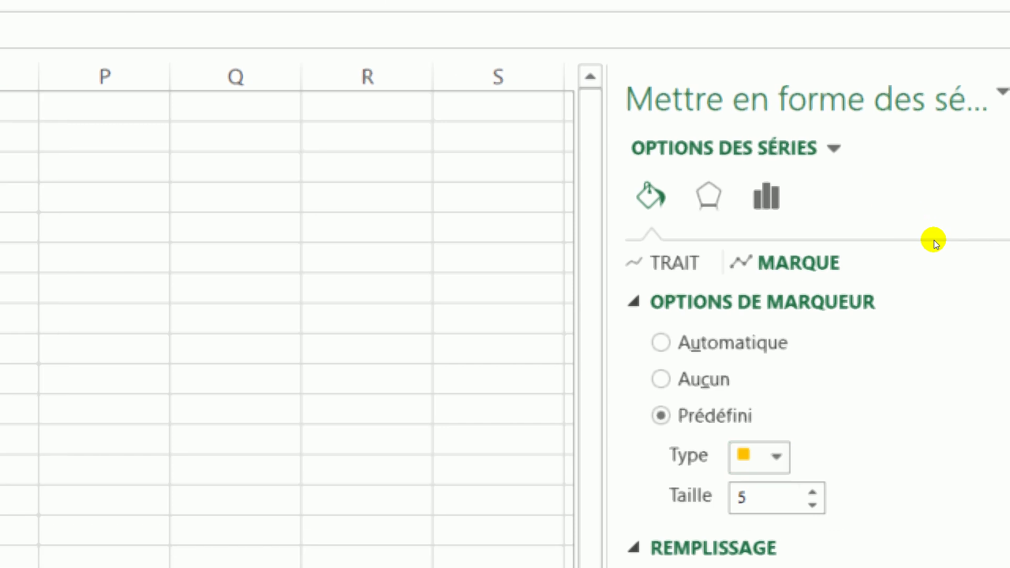
left_click(834, 513)
left_click(812, 491)
left_click(812, 491)
left_click(812, 491)
left_click(812, 491)
left_click(811, 492)
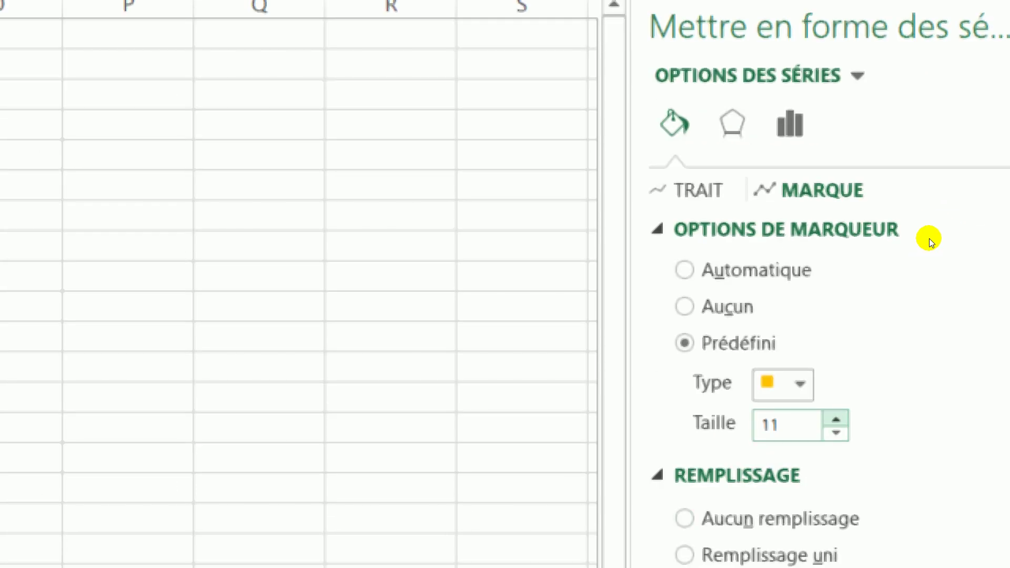
left_click(836, 433)
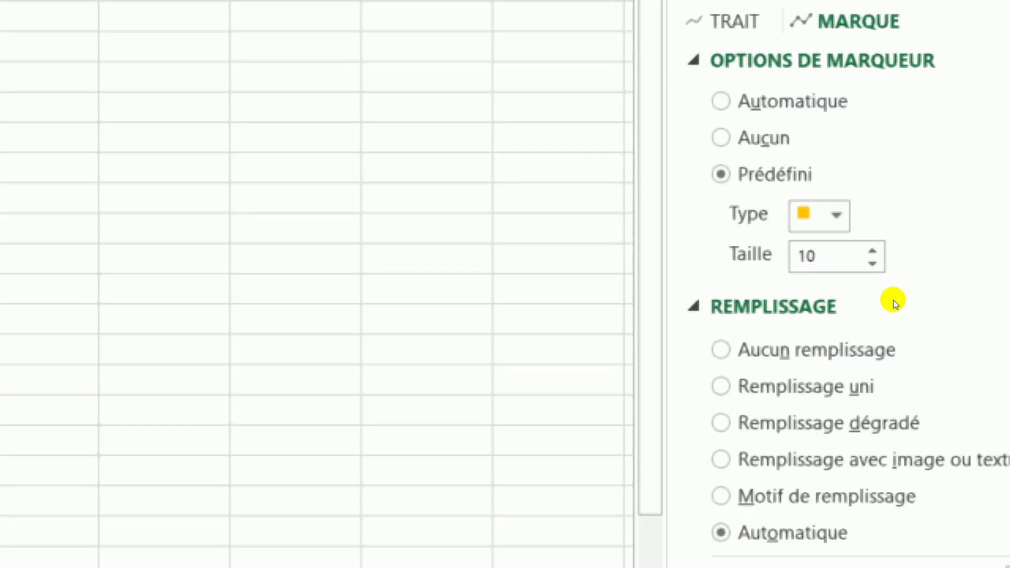
Set the rac3 marker fill to Remplissage uni in standard blue.
left_click(720, 386)
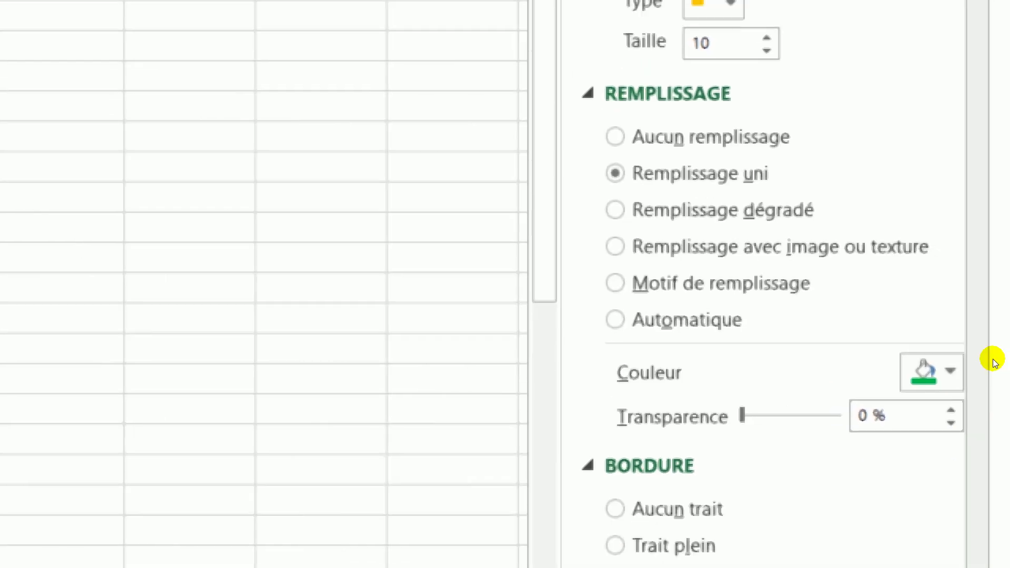
left_click(946, 371)
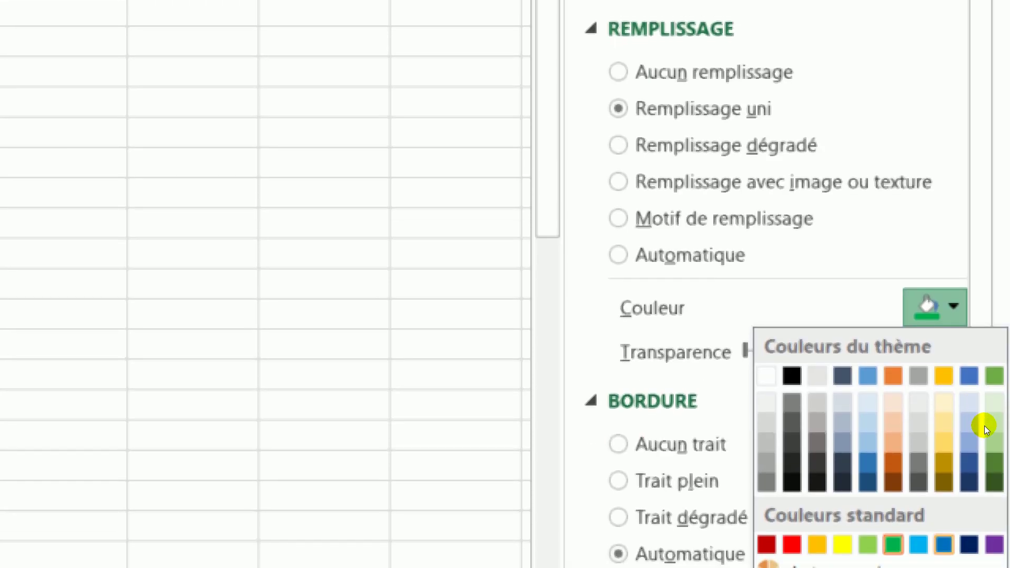
left_click(983, 424)
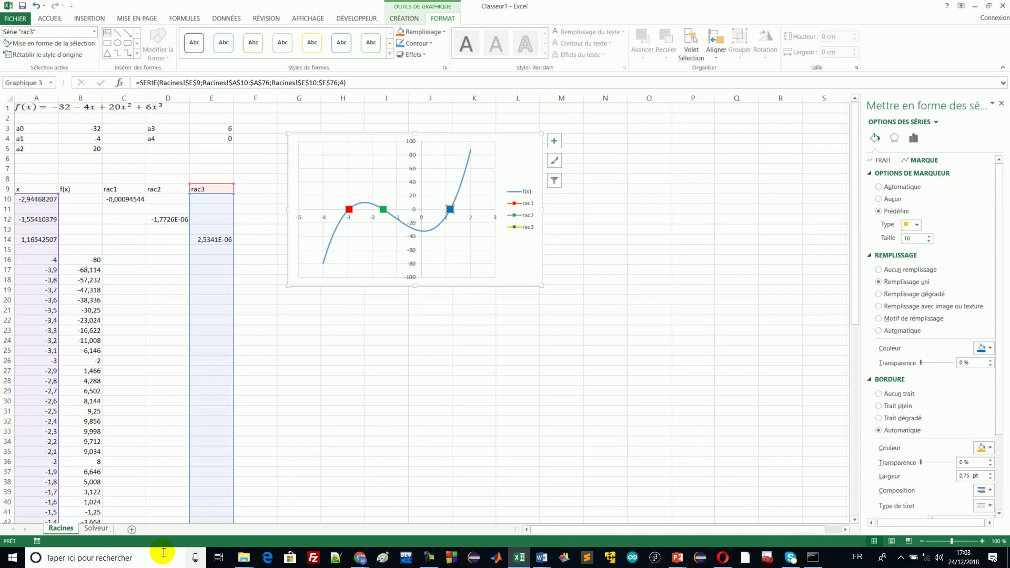
Add a new blank worksheet right after the Racines sheet.
left_click(131, 529)
left_click(134, 528)
type("Te")
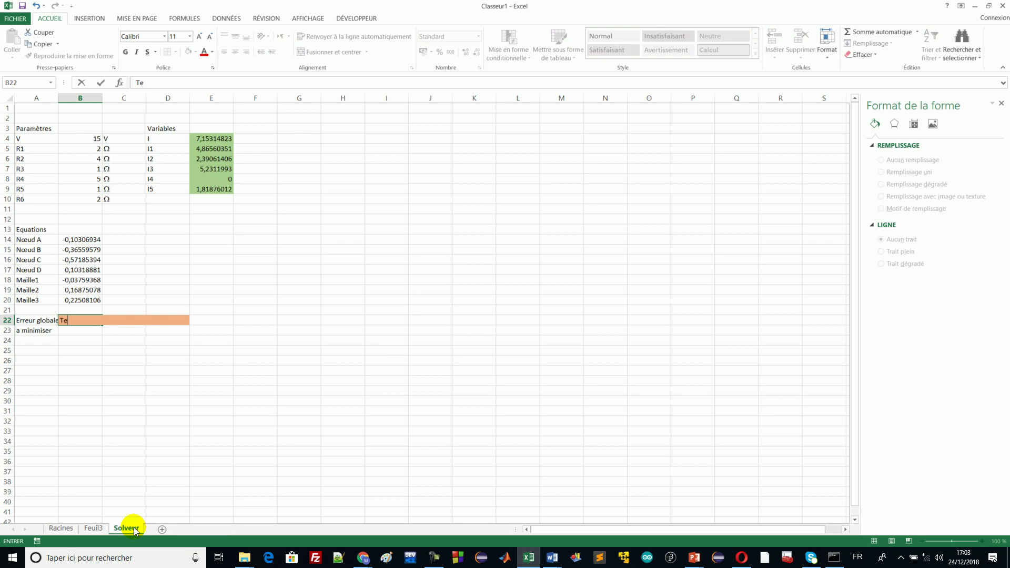
type("ndance")
key("Return")
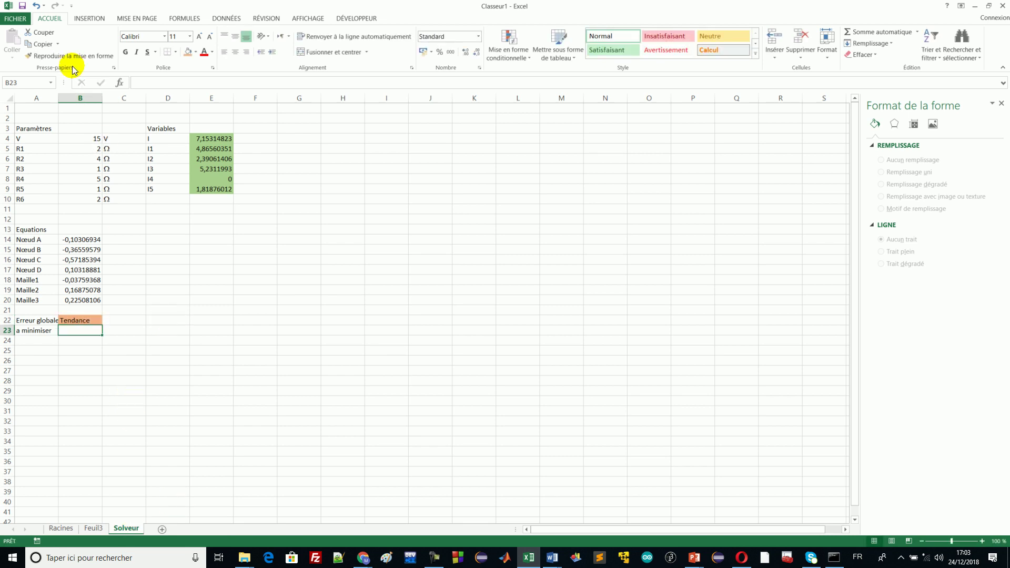
left_click(37, 5)
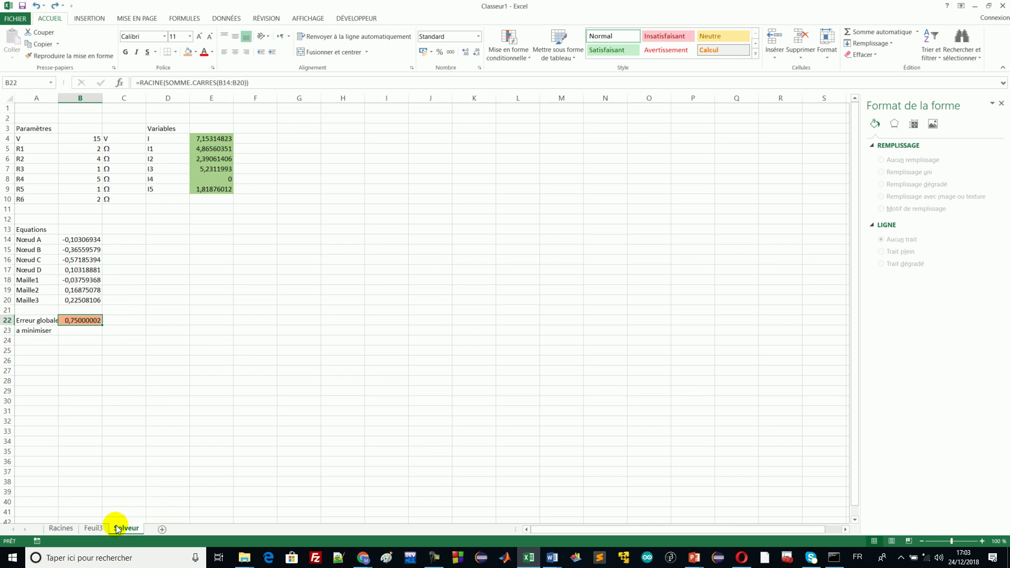
Rename the Feuil3 worksheet as Tendance.
left_click(100, 527)
double_click(101, 528)
type("Tendance")
key("Return")
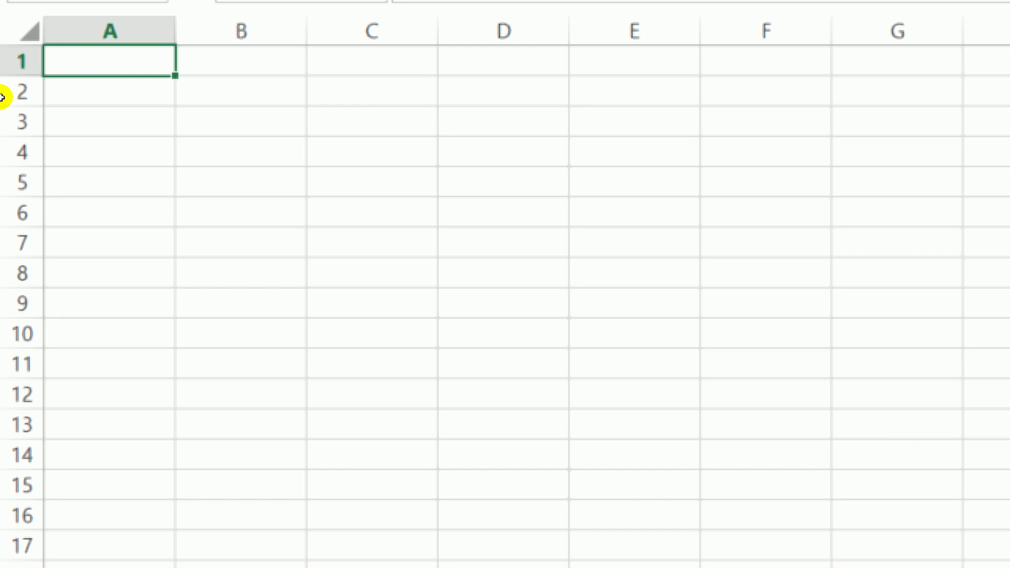
Enter the headers Année, Nbre Etud Inscrits Med and Nbre Medcins/ 1000Hab in cells A1, B1 and C1.
type("Anne")
type("e")
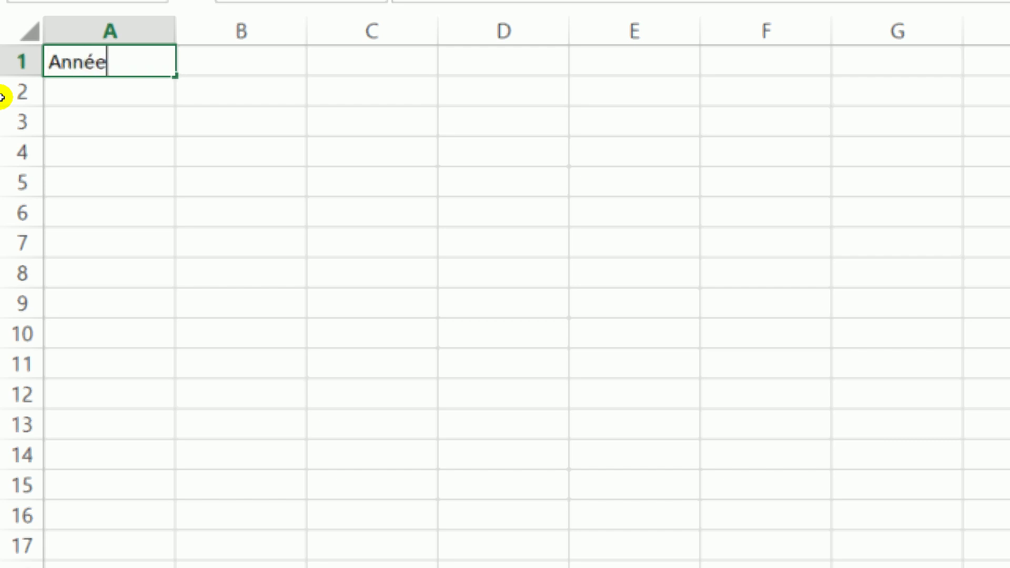
key("Tab")
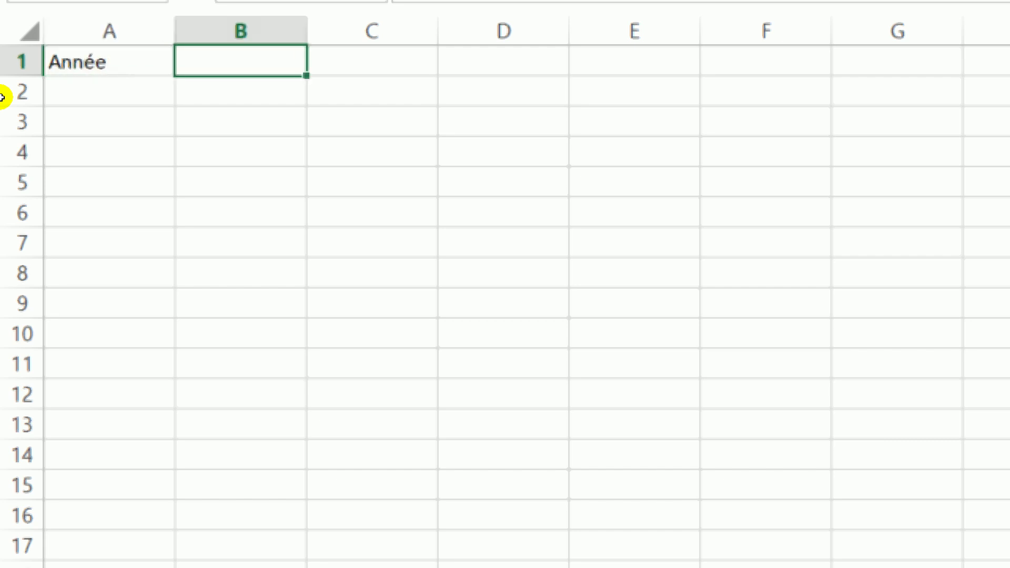
type("Nbre Etud Inscrits Med")
key("Return")
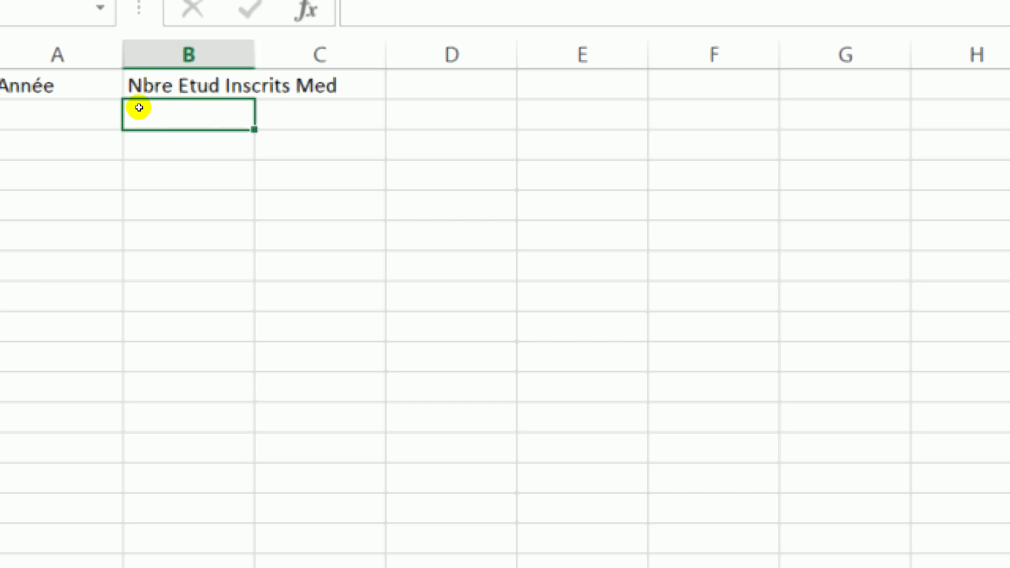
key("Up")
key("Right")
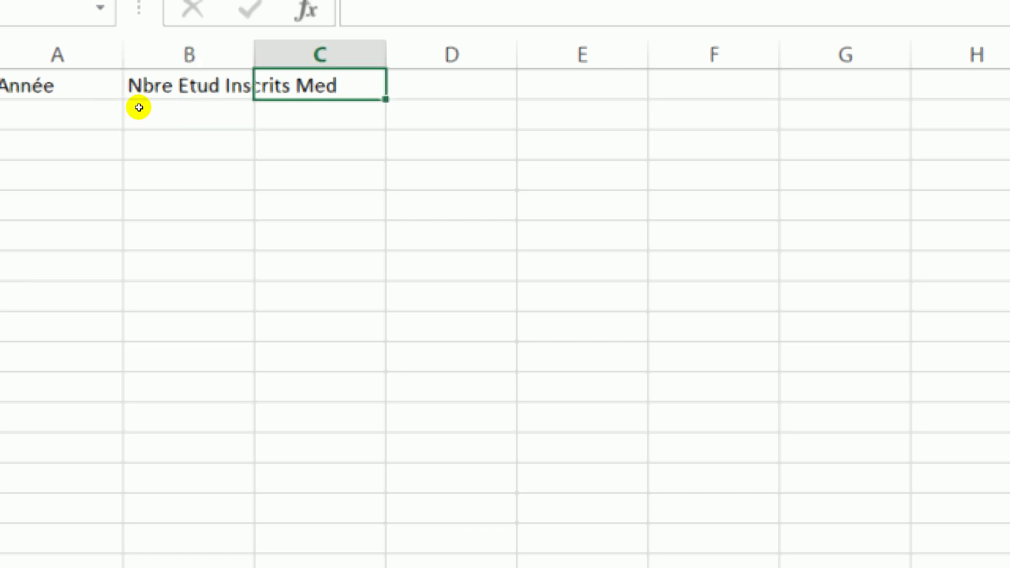
type("Nbre ")
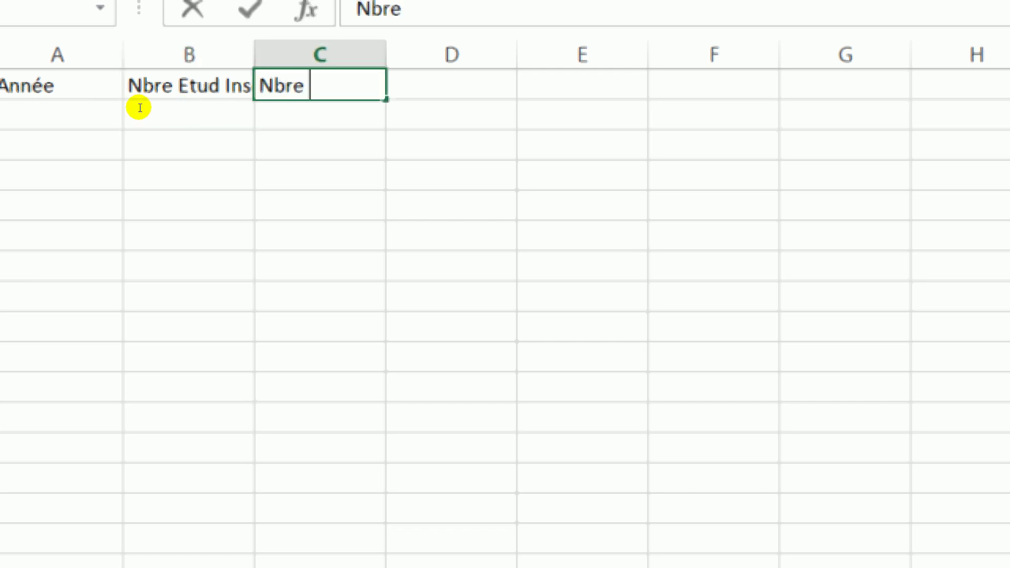
type("Medcins")
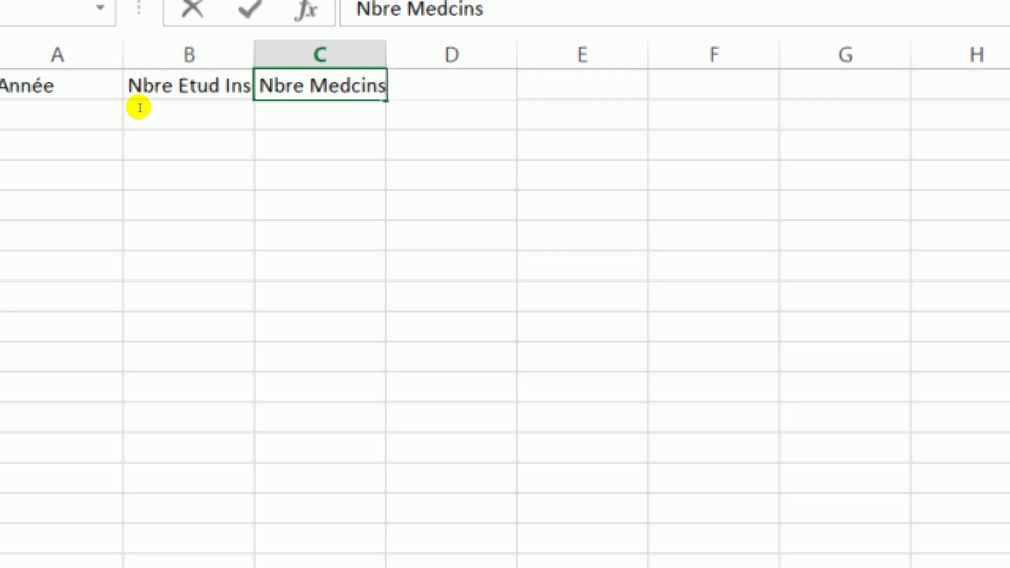
type("/ 1000Hab")
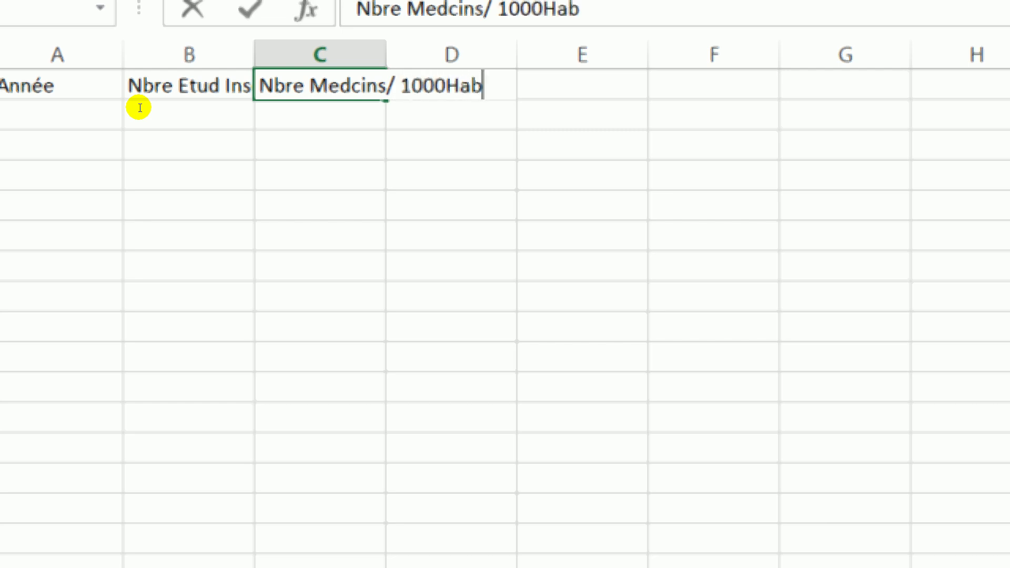
key("Return")
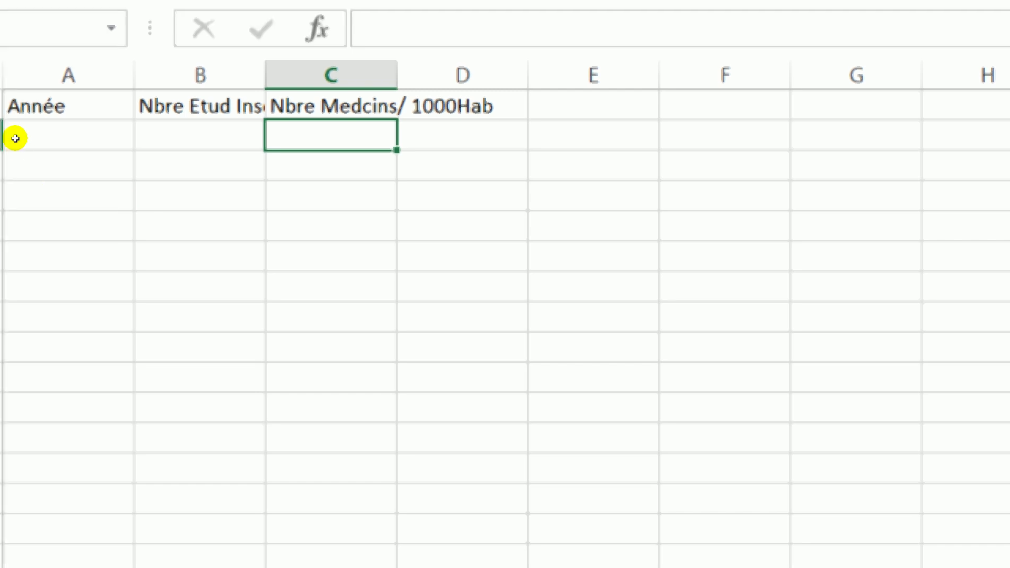
Fill A2:A6 with the years 2010 to 2014 as an incremented series (Incrémenter une série) starting from 2010.
key("Left")
key("Left")
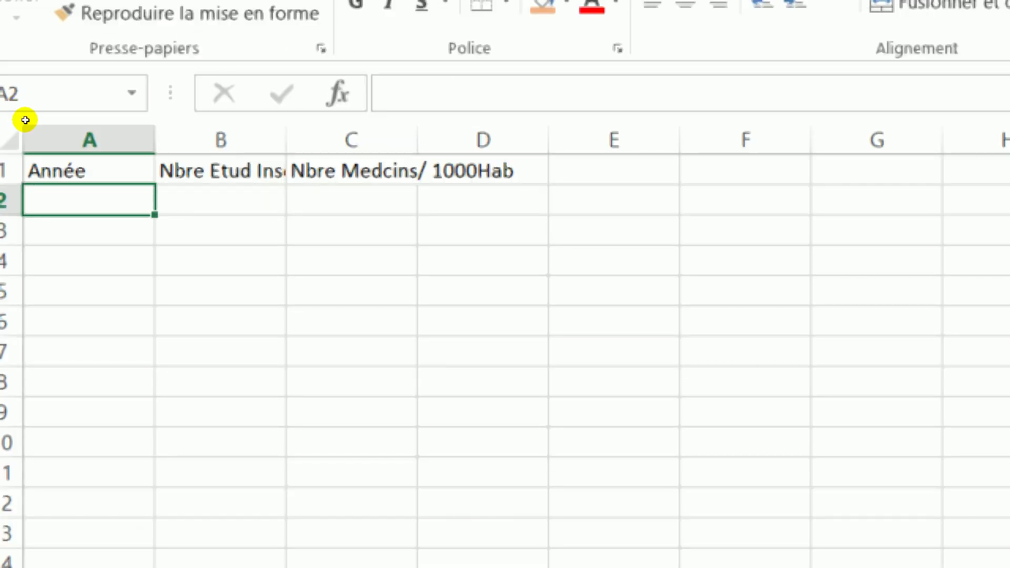
type("2010")
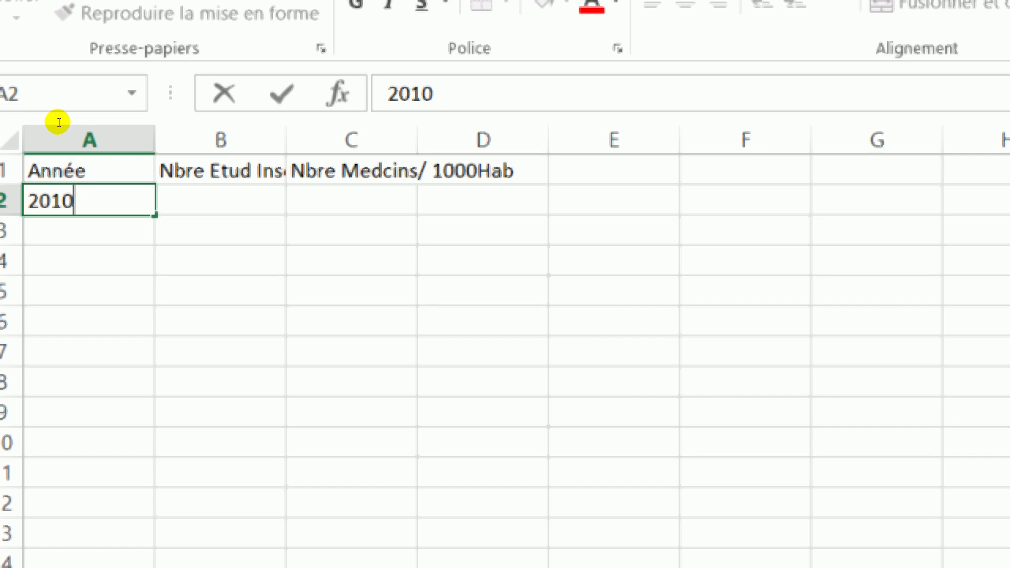
left_click_drag(154, 215, 146, 327)
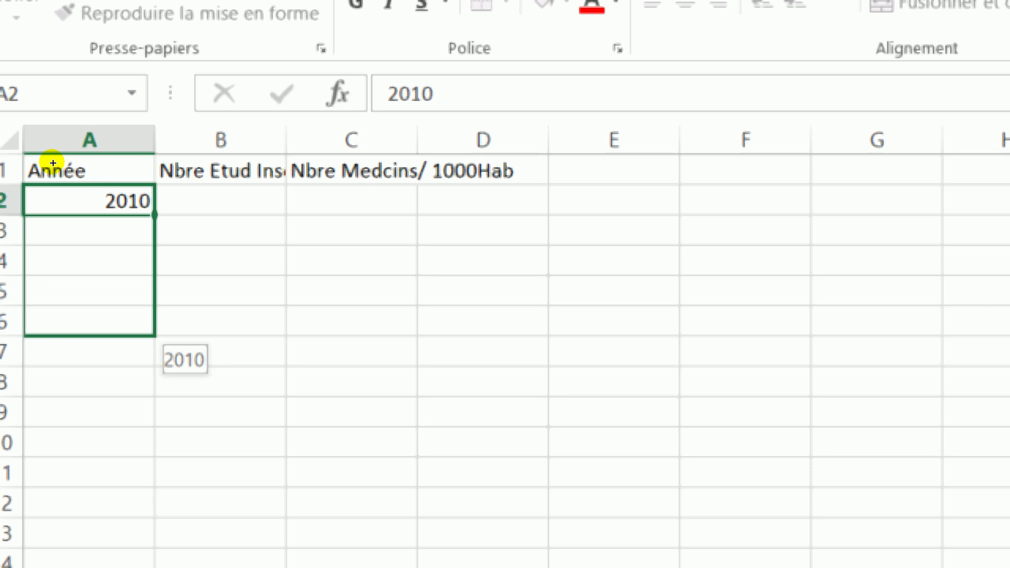
left_click_drag(142, 326, 142, 326)
left_click(194, 355)
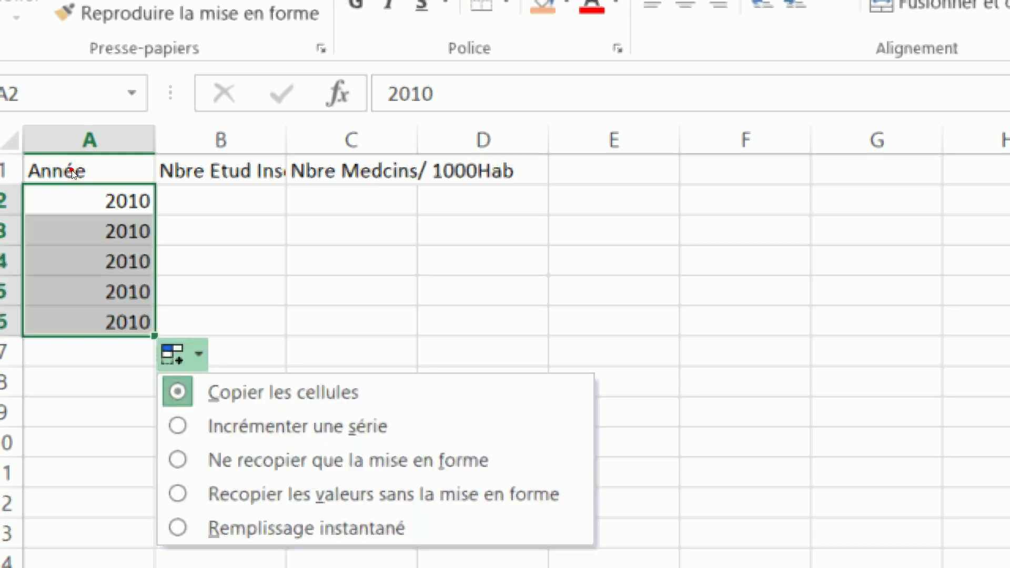
key("Down")
key("Return")
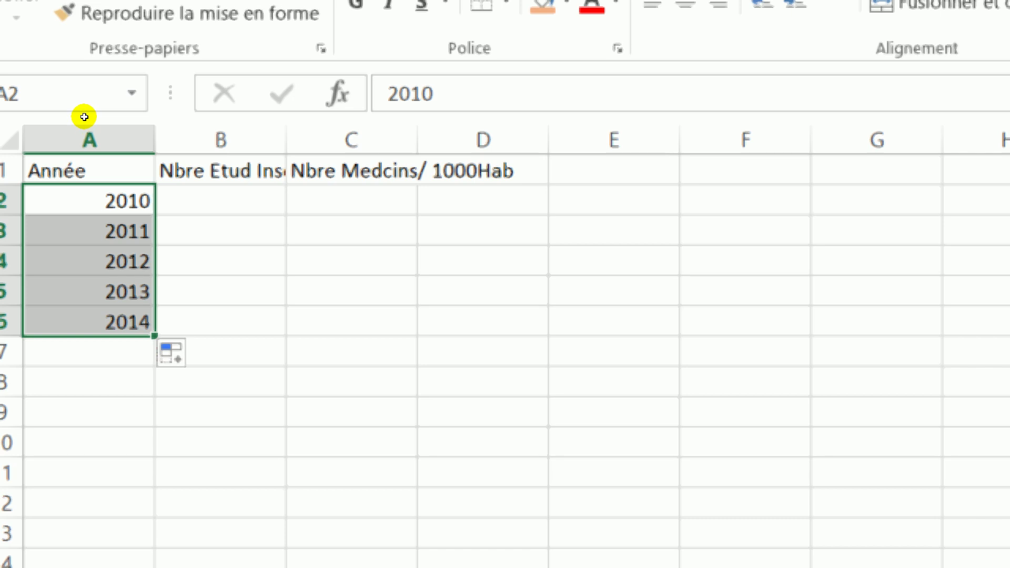
key("Right")
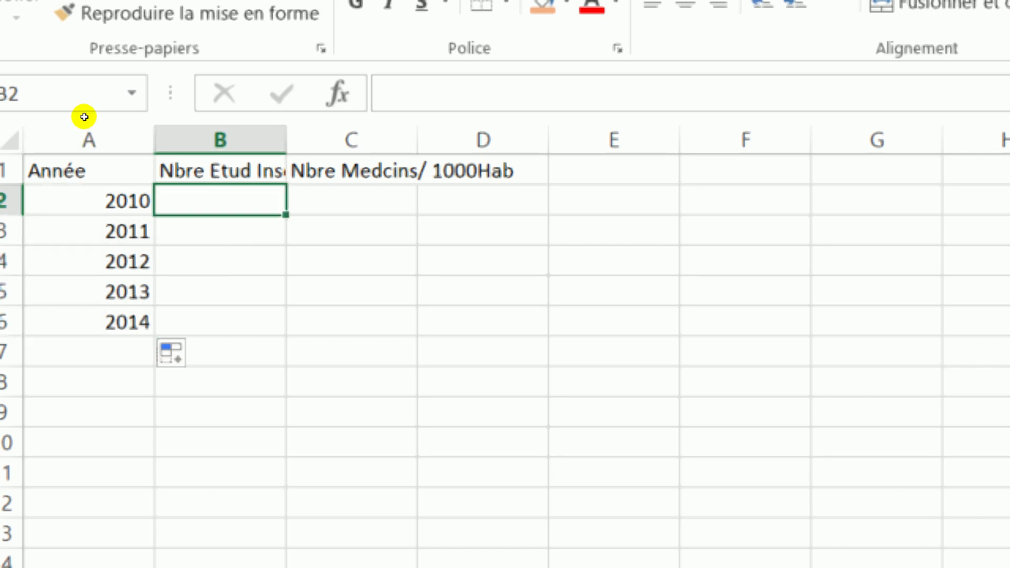
Enter the student figures 1,2, 1,22, 1,365, 1,4 and 1,42 in cells B2 to B6.
type("1,2")
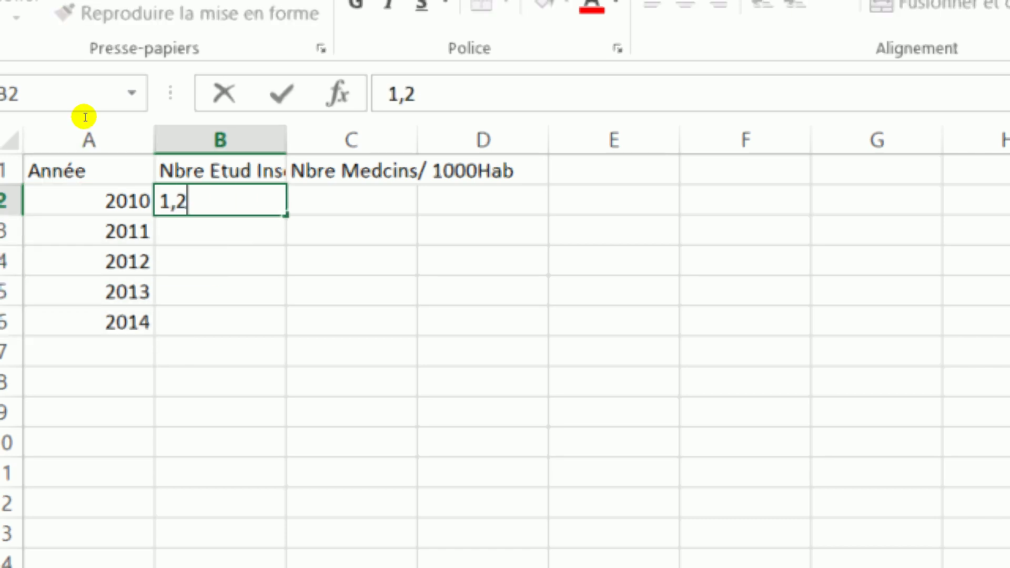
key("Return")
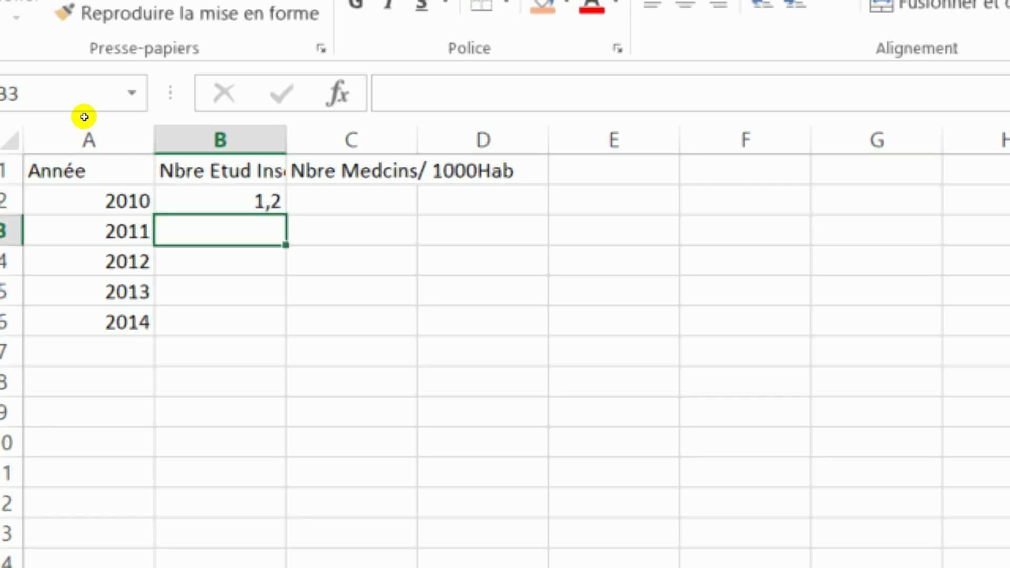
type("1,22")
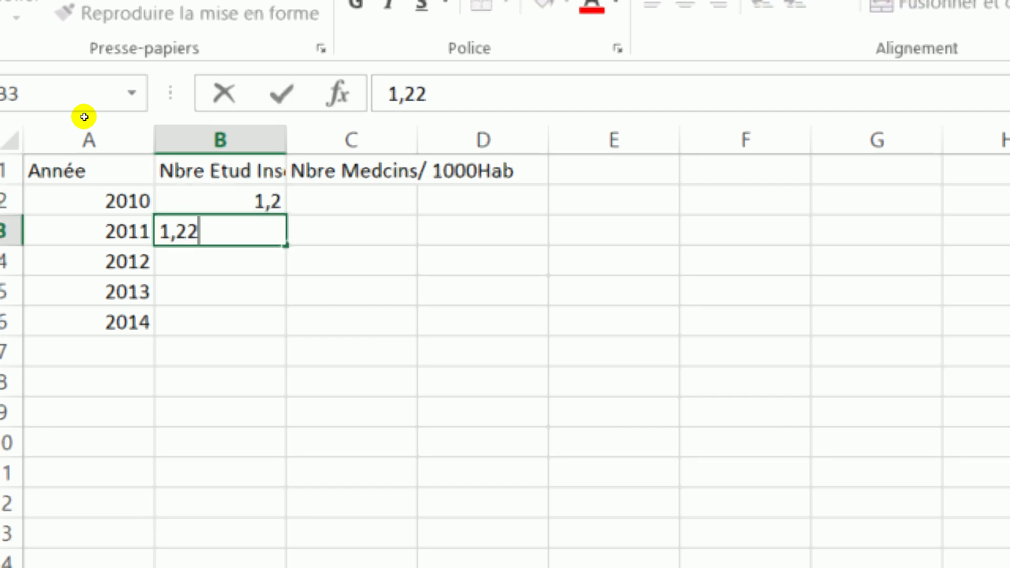
key("Return")
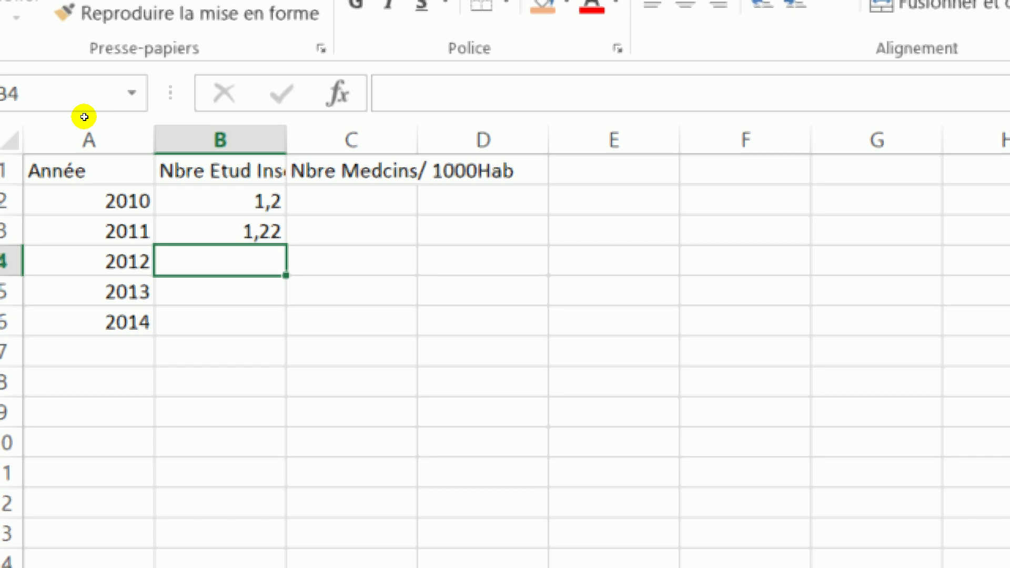
type("1,")
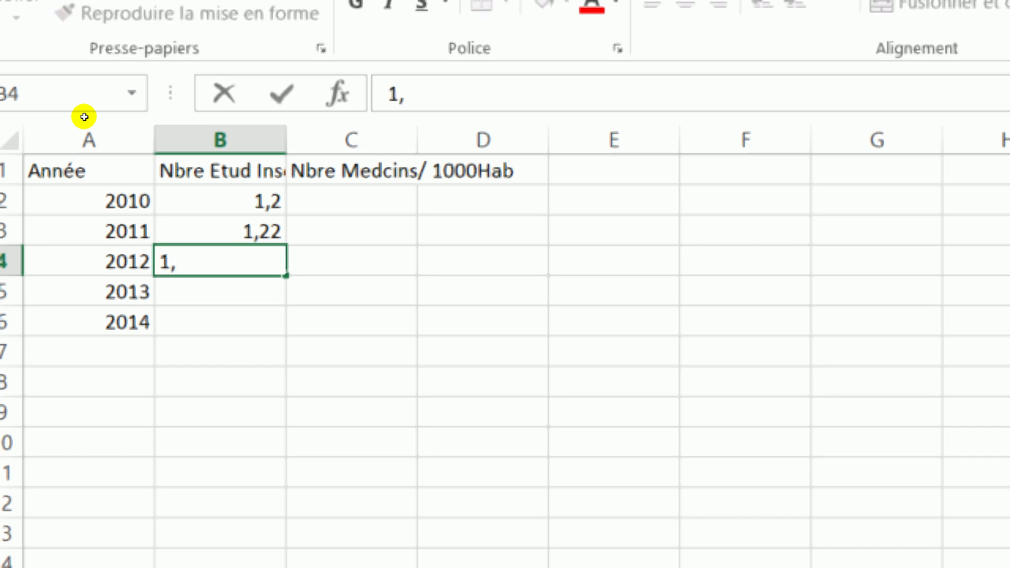
type("365")
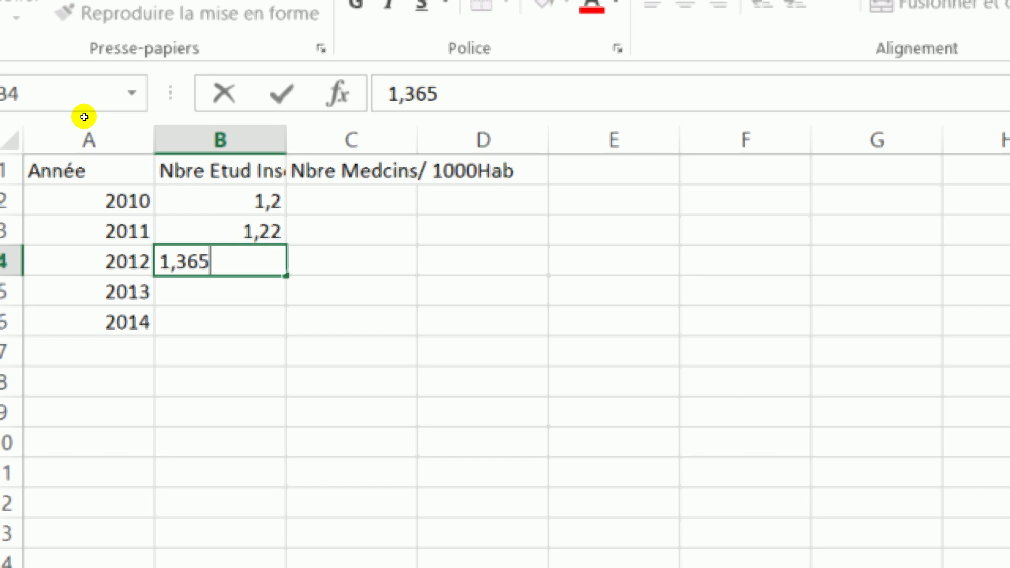
key("Return")
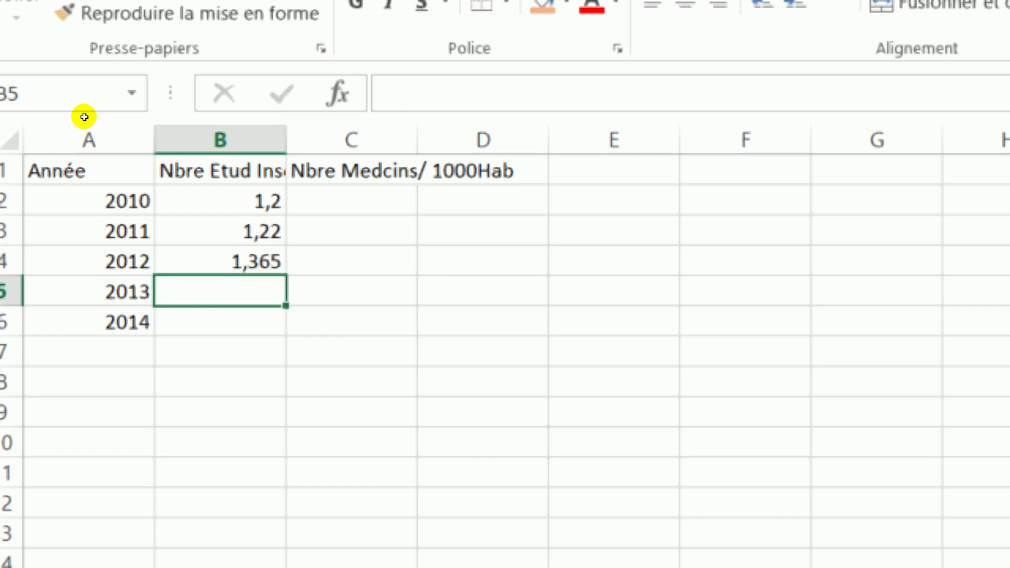
type("1,4")
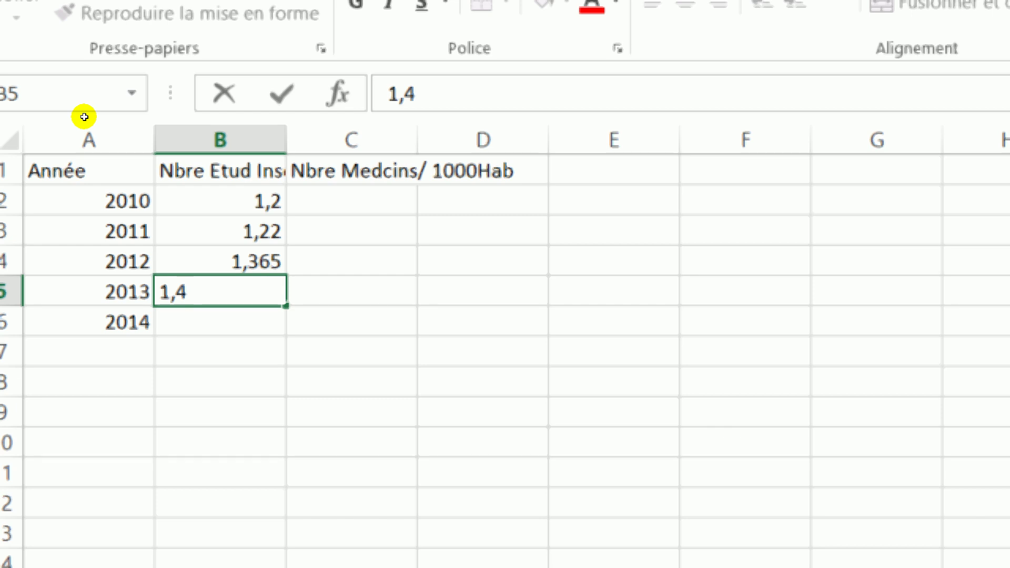
key("Return")
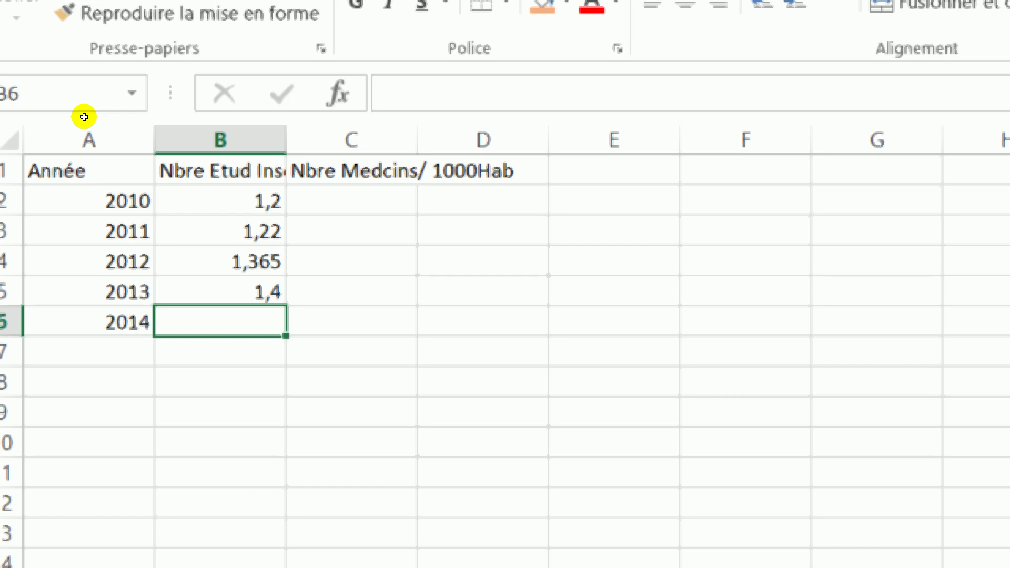
type("1,42")
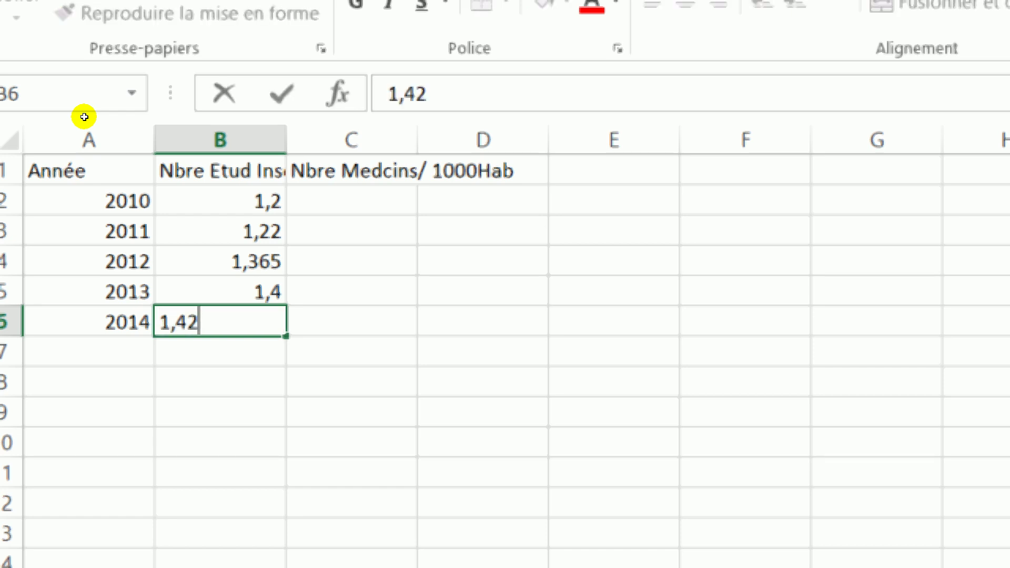
key("Return")
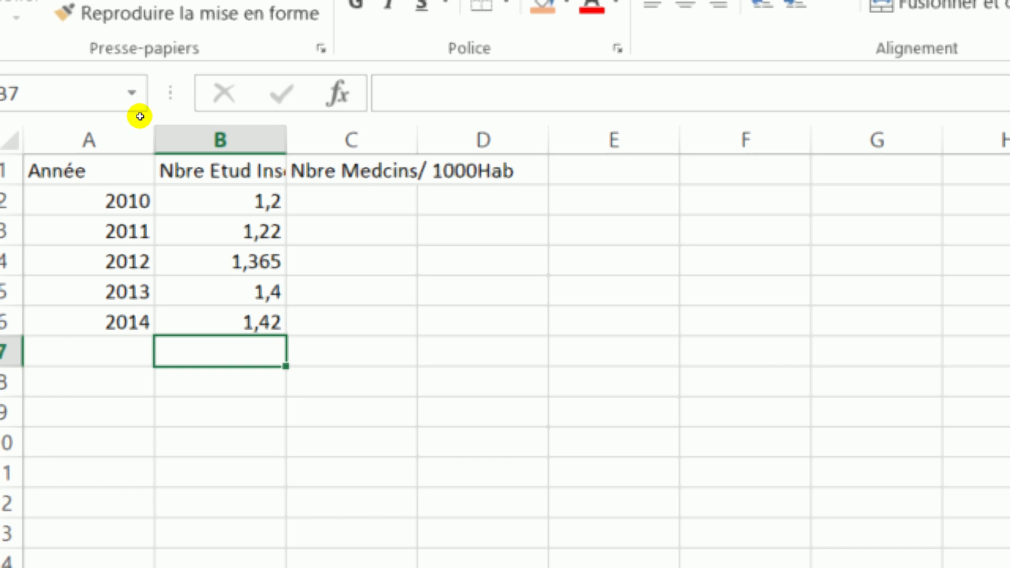
Enter the doctors per 1000 inhabitants 0,62, 0,62, 0,6, 0,58 and 0,54 in cells C2 to C6.
left_click(351, 201)
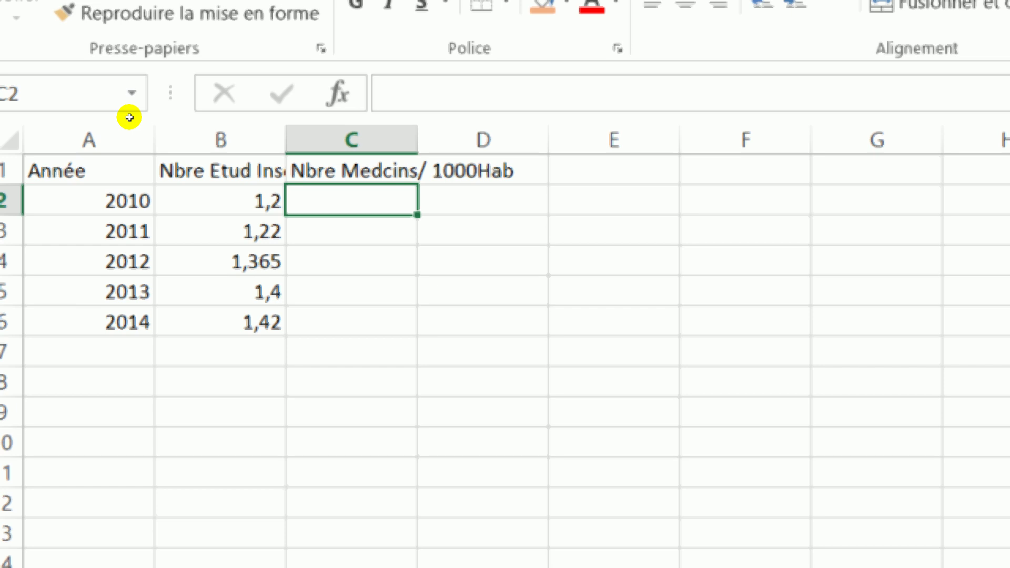
type("0,62")
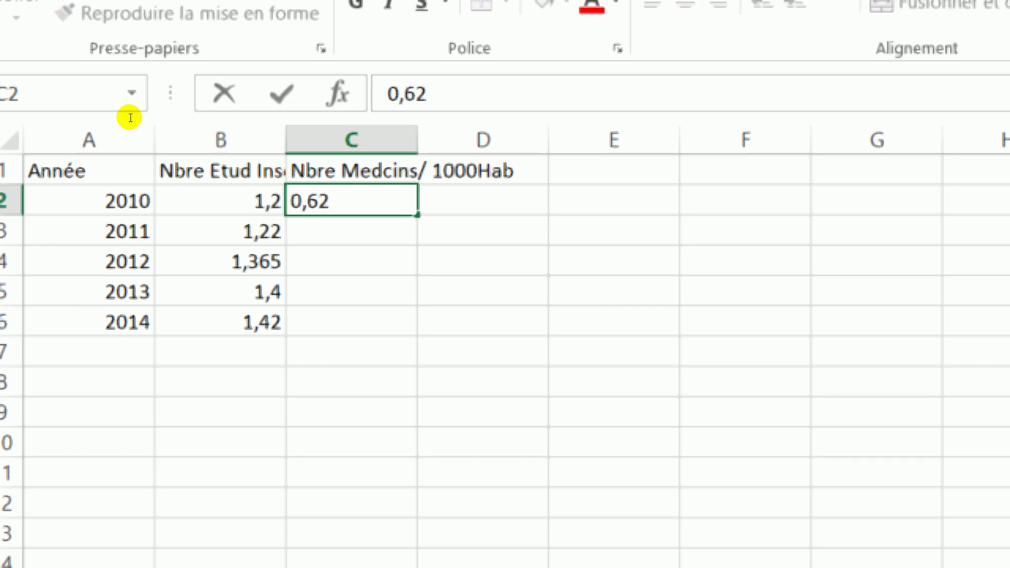
key("Return")
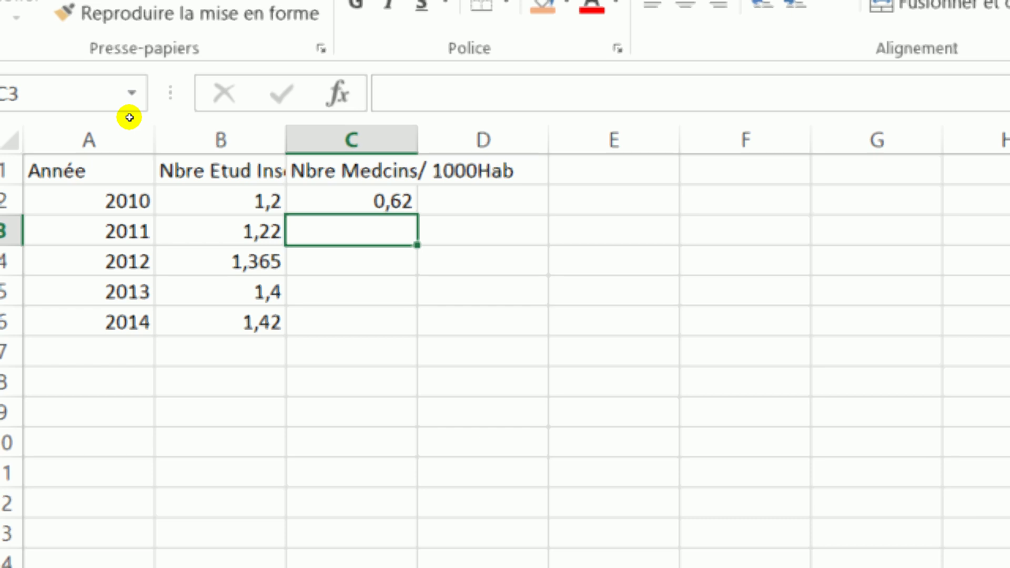
type("0,62")
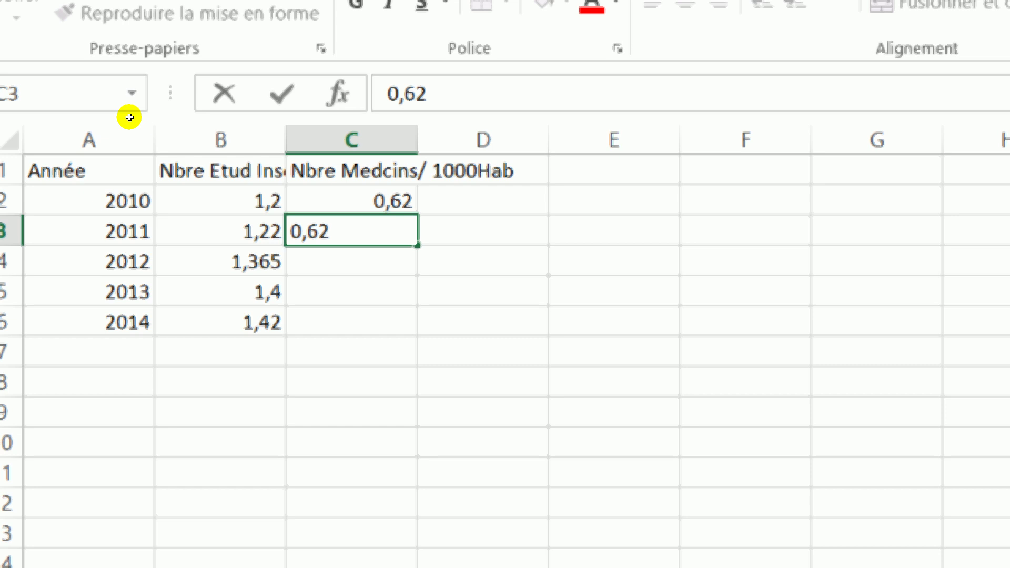
key("Return")
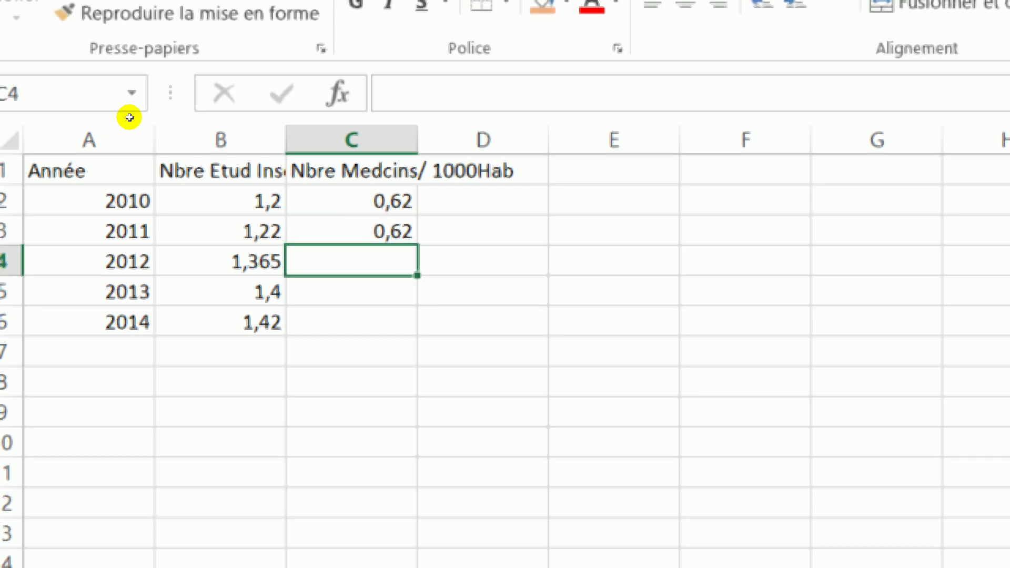
type("0,6")
key("Return")
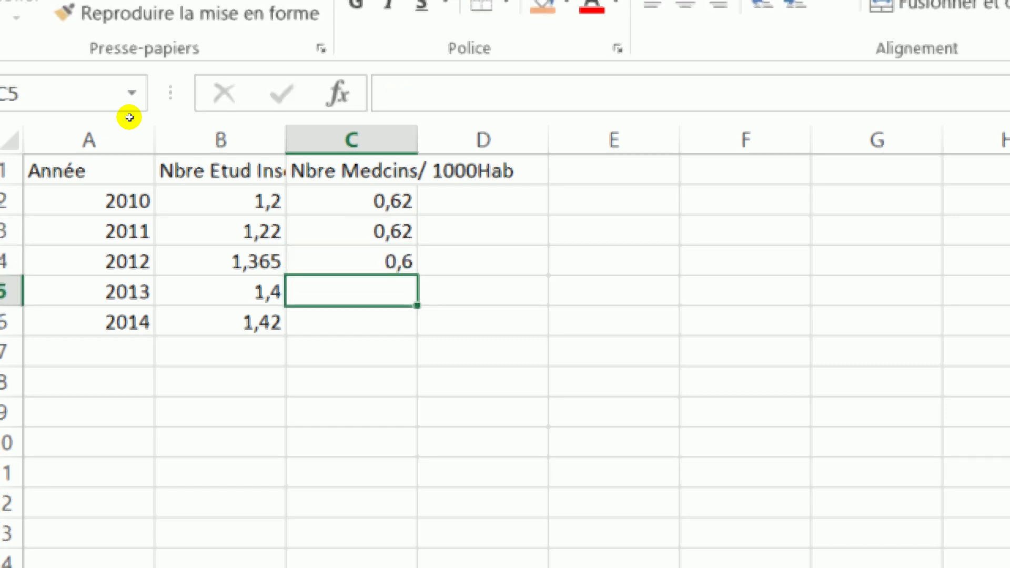
type("0,58")
key("Return")
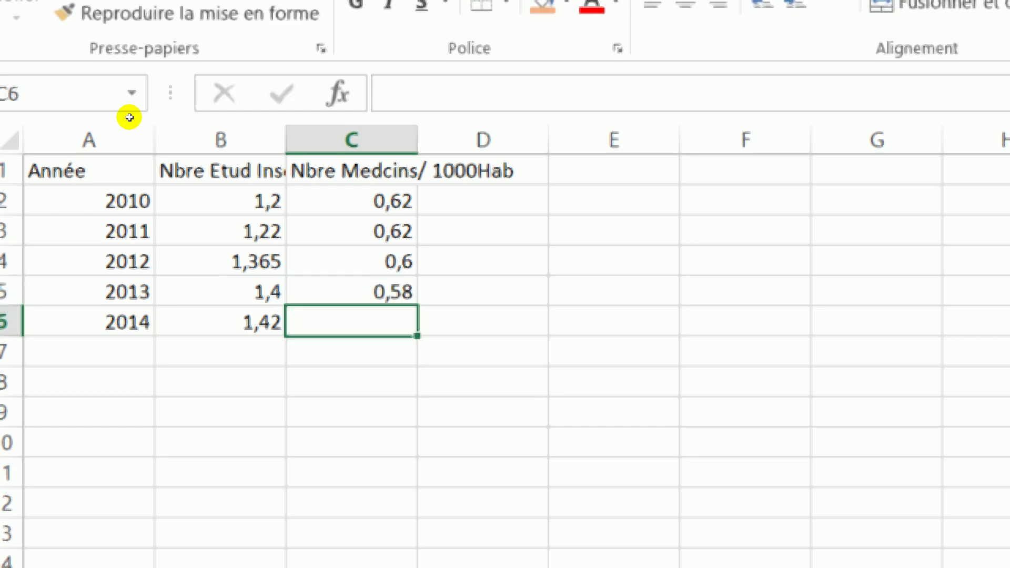
type("0,54")
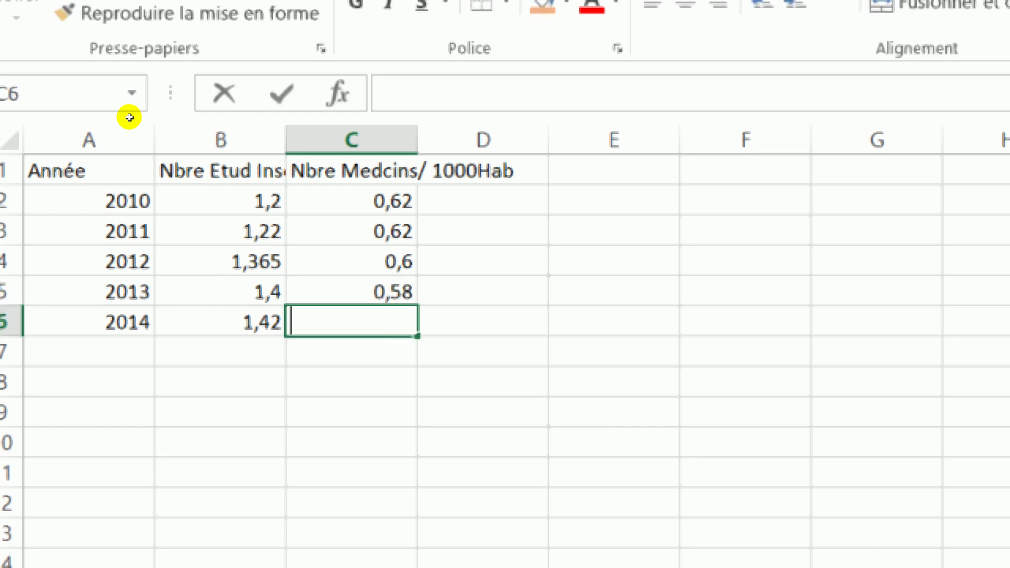
key("Return")
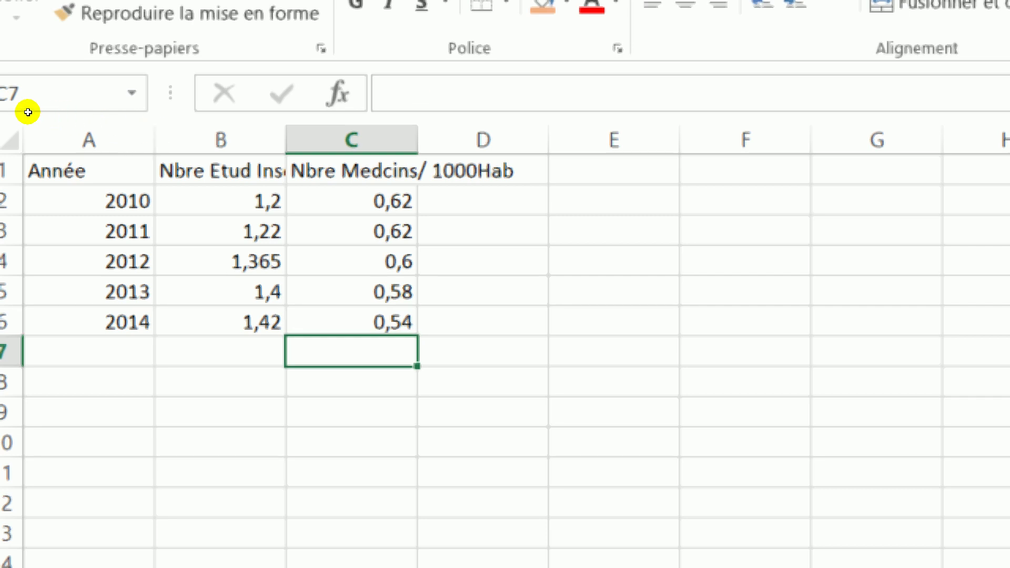
Increase the height of header row 1 to about three lines of text.
left_click_drag(11, 111, 11, 134)
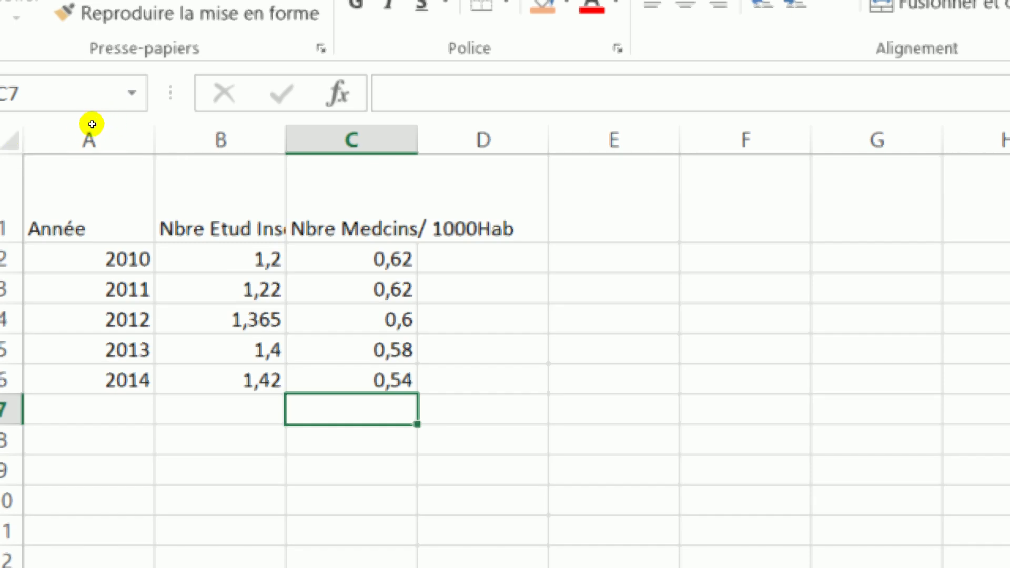
left_click(87, 129)
double_click(87, 128)
left_click(91, 130)
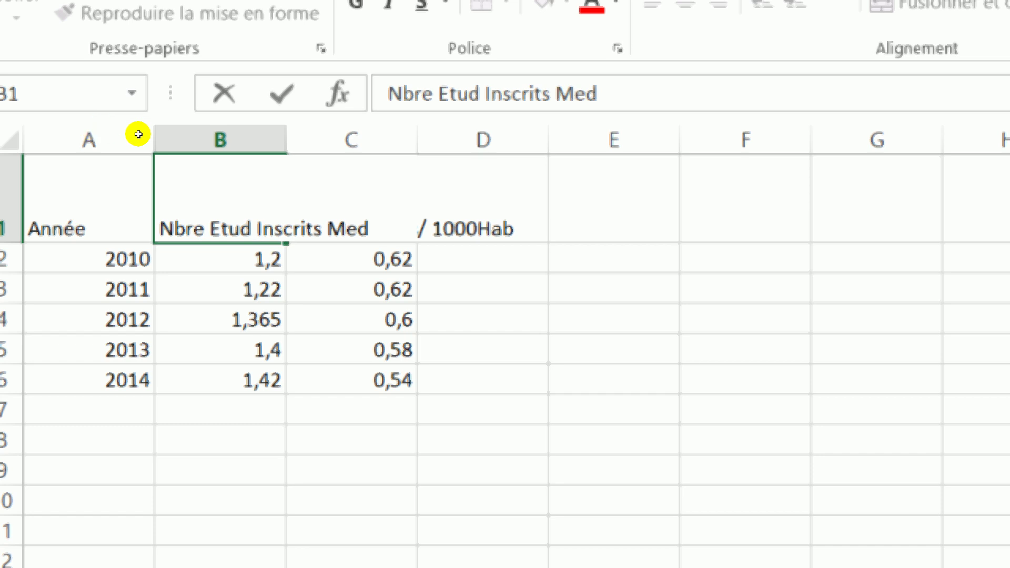
left_click(176, 125)
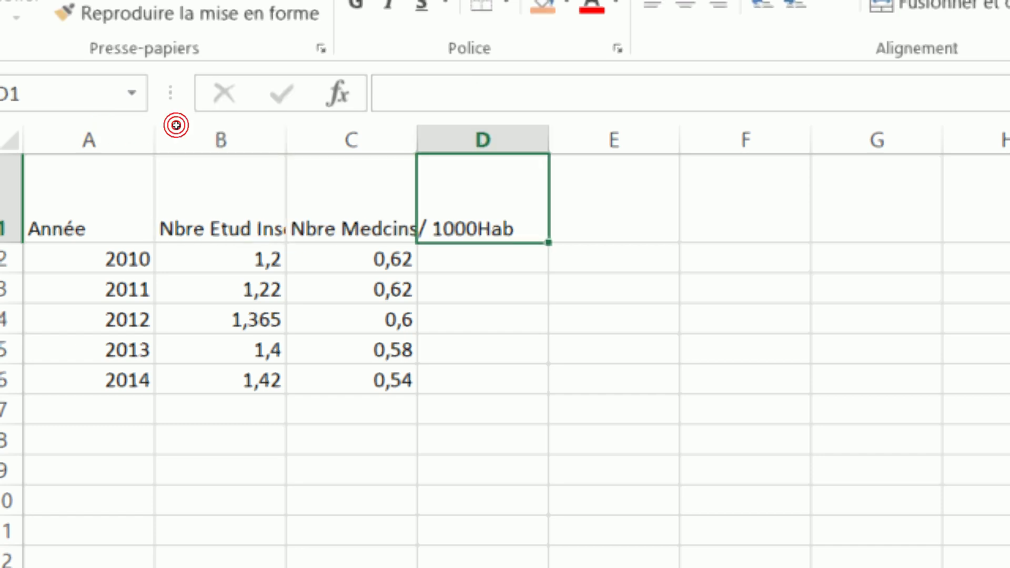
double_click(91, 128)
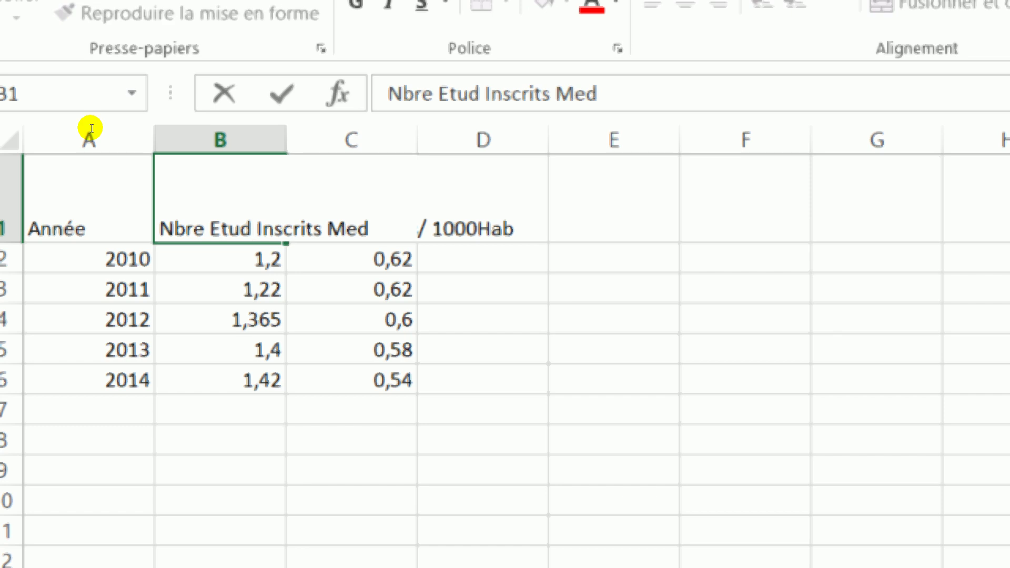
key("Escape")
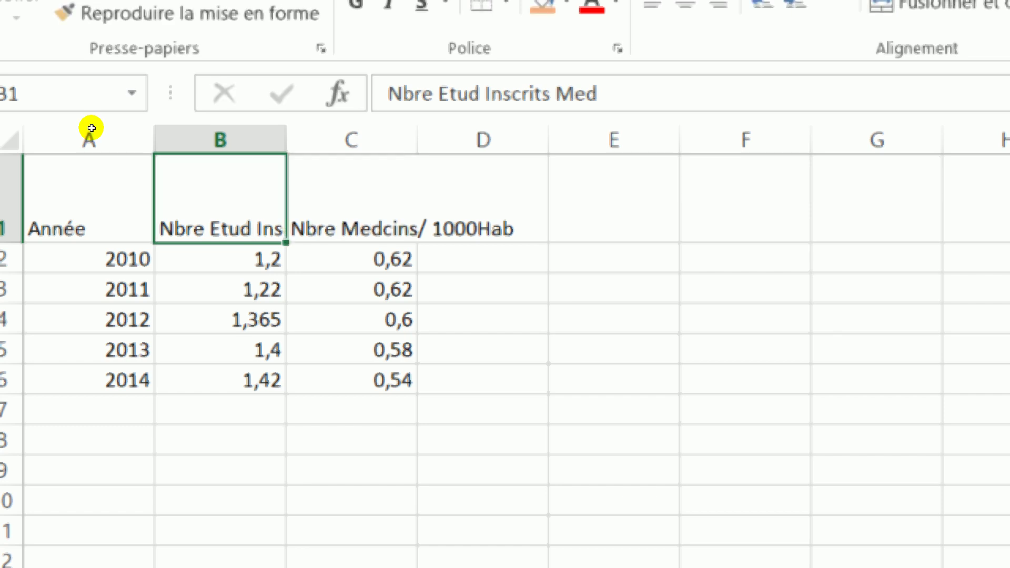
left_click(130, 123)
Insert a line break in the B1 header so that Inscrits Med starts on a second line.
left_click(82, 123)
double_click(87, 133)
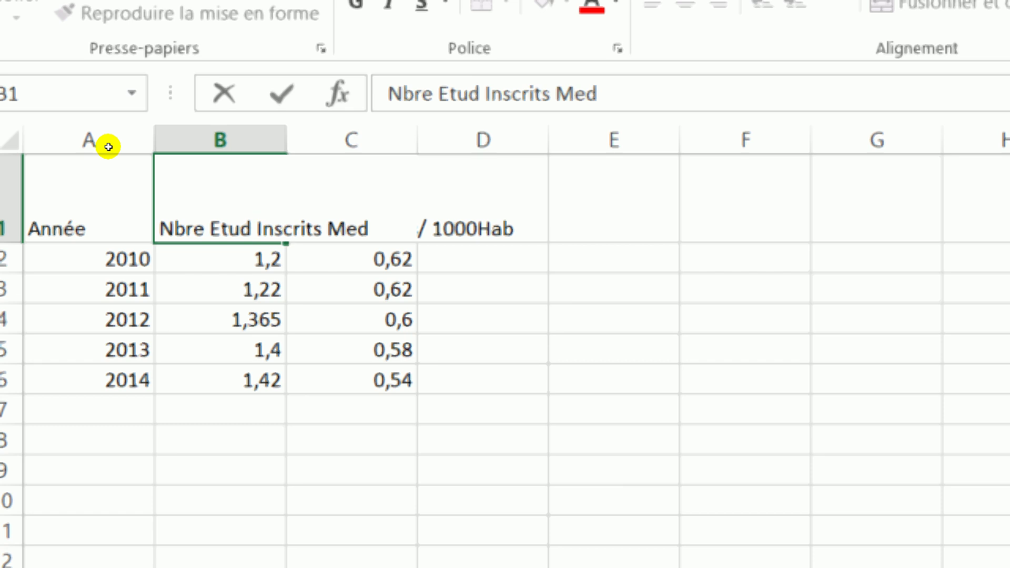
key("alt+Return")
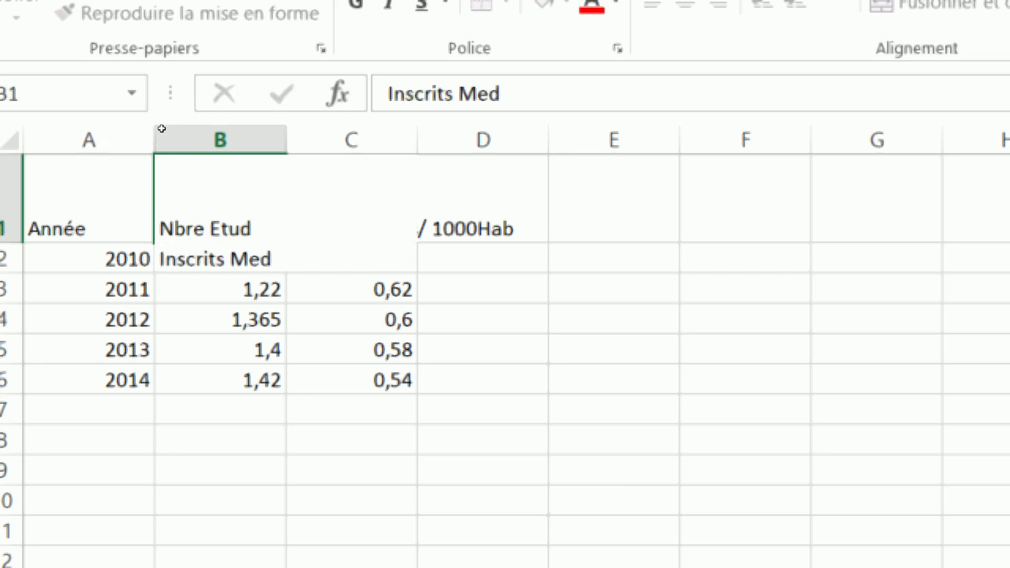
left_click(161, 128)
double_click(168, 129)
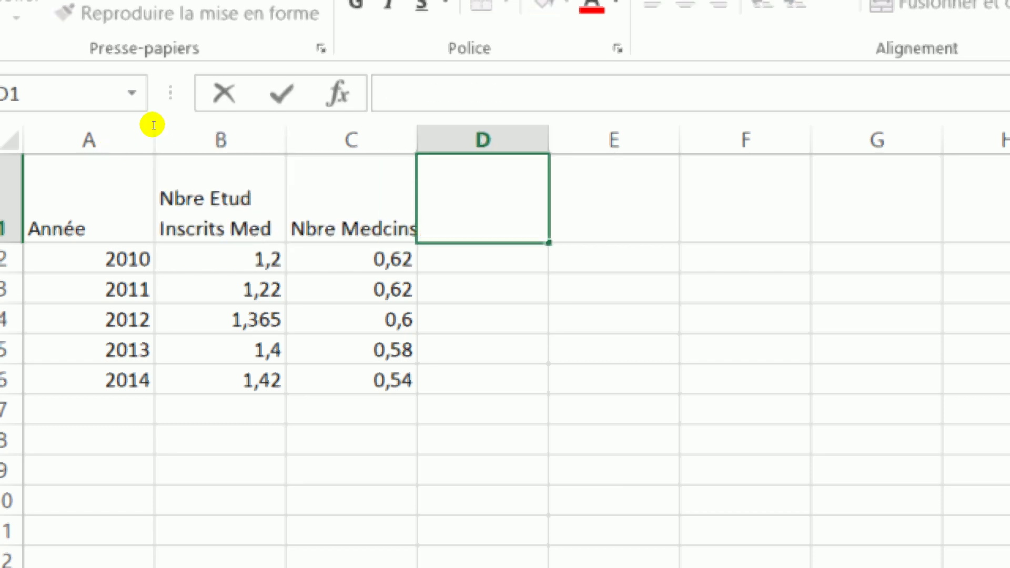
Insert a line break before / 1000Hab in the C1 header and widen columns B and C slightly.
left_click(101, 117)
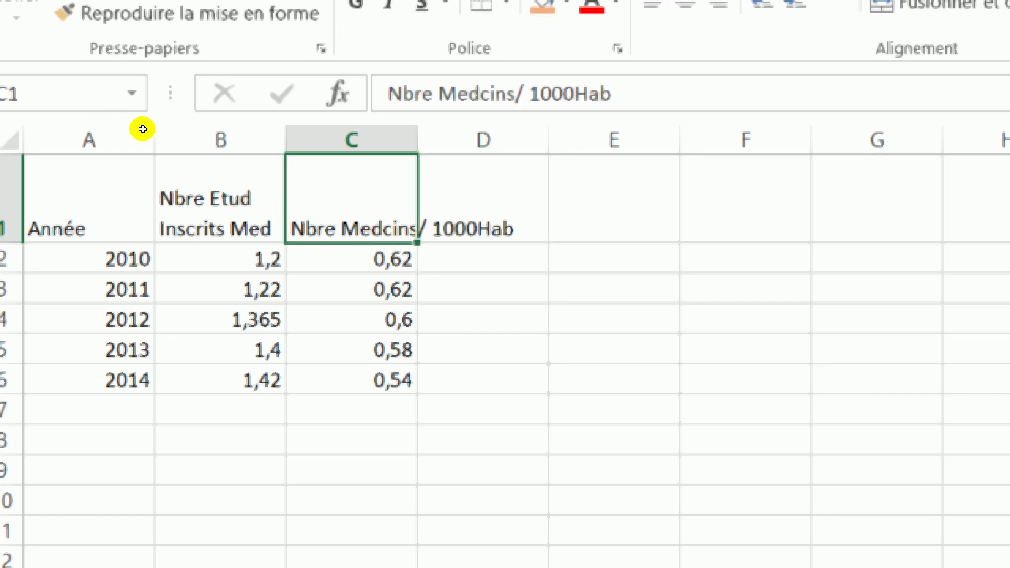
double_click(145, 128)
key("Left")
key("Left")
key("Left")
key("Left")
key("Left")
key("Left")
key("Left")
key("Left")
key("Left")
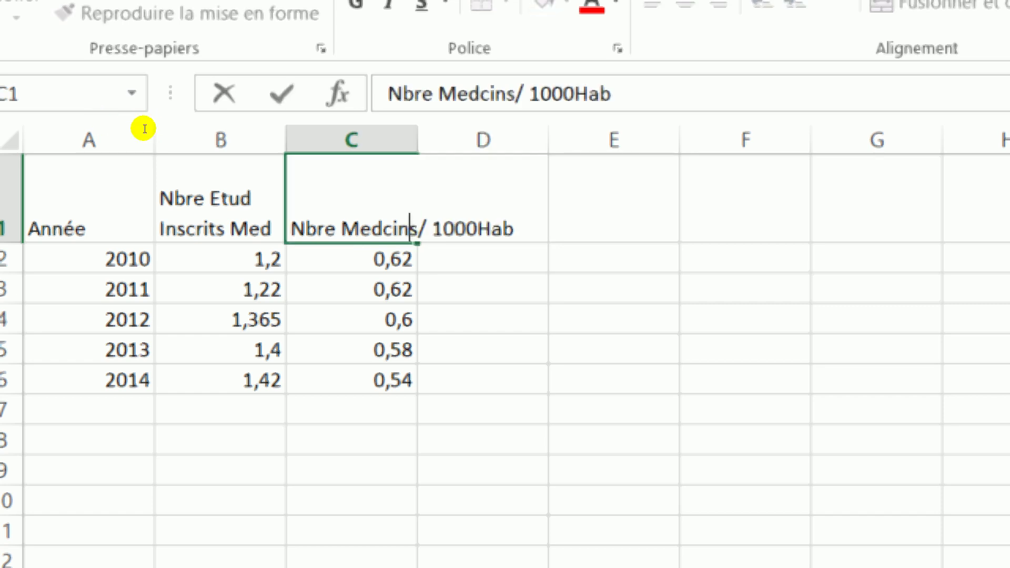
key("alt+Return")
left_click(177, 114)
left_click(18, 134)
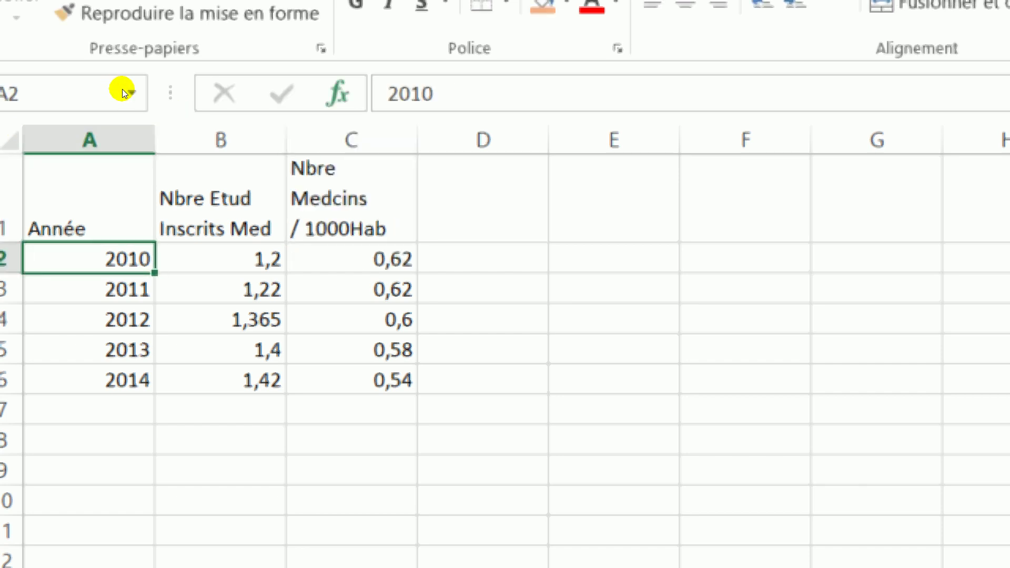
left_click_drag(146, 101, 106, 98)
Insert a scatter chart (Nuages de points) with straight lines and markers from the data in A1:C6.
left_click_drag(38, 124, 148, 176)
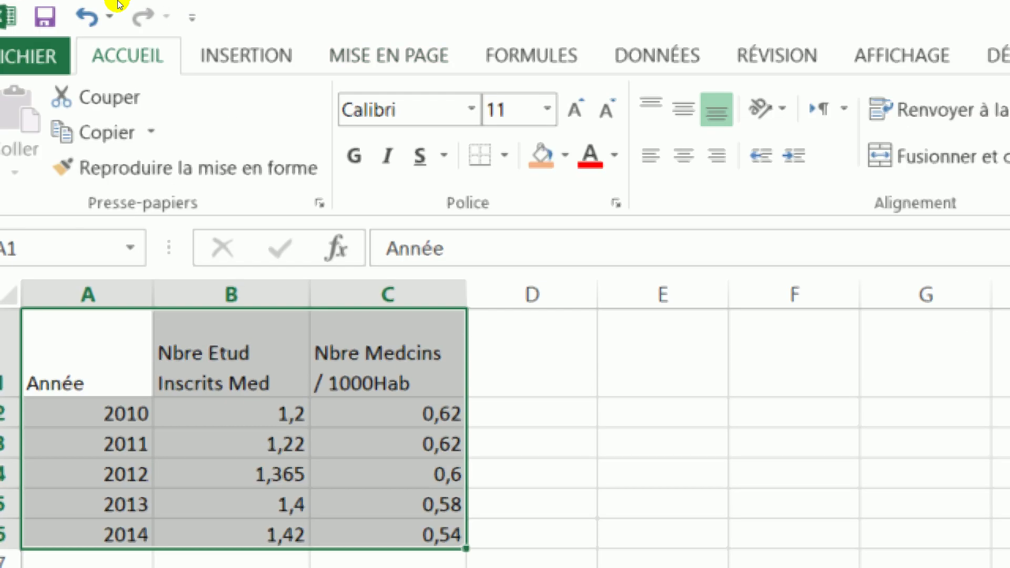
left_click(252, 52)
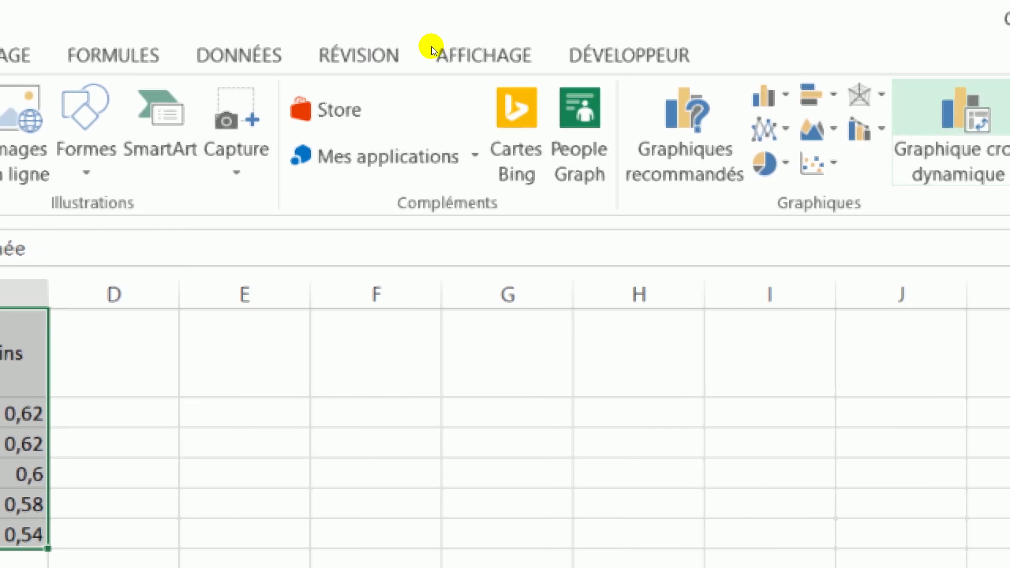
left_click(887, 164)
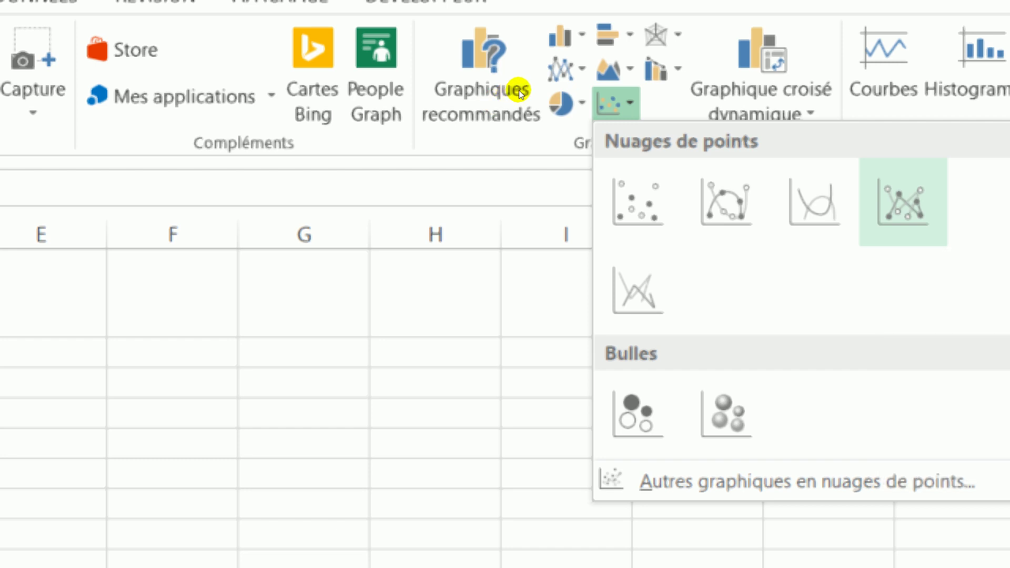
key("Return")
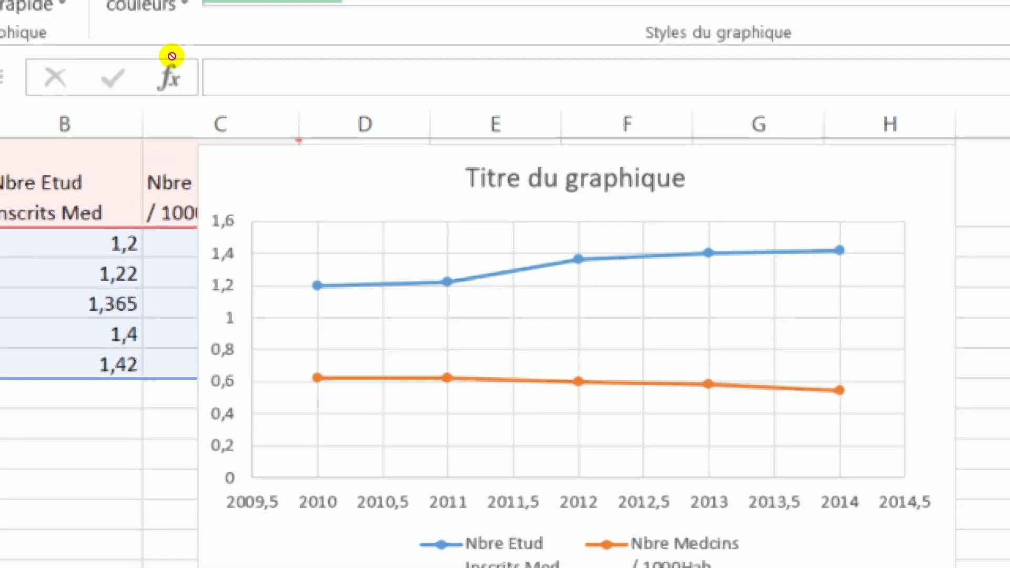
Move the chart off the data to start in column D and narrow it to about two and a half columns.
left_click_drag(172, 56, 235, 126)
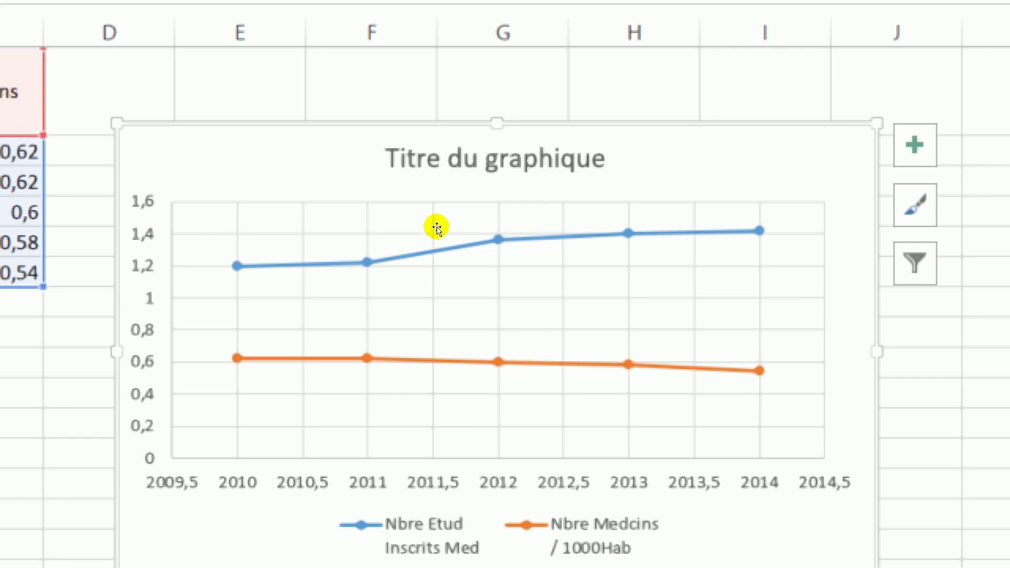
left_click_drag(439, 205, 441, 203)
left_click_drag(352, 200, 265, 196)
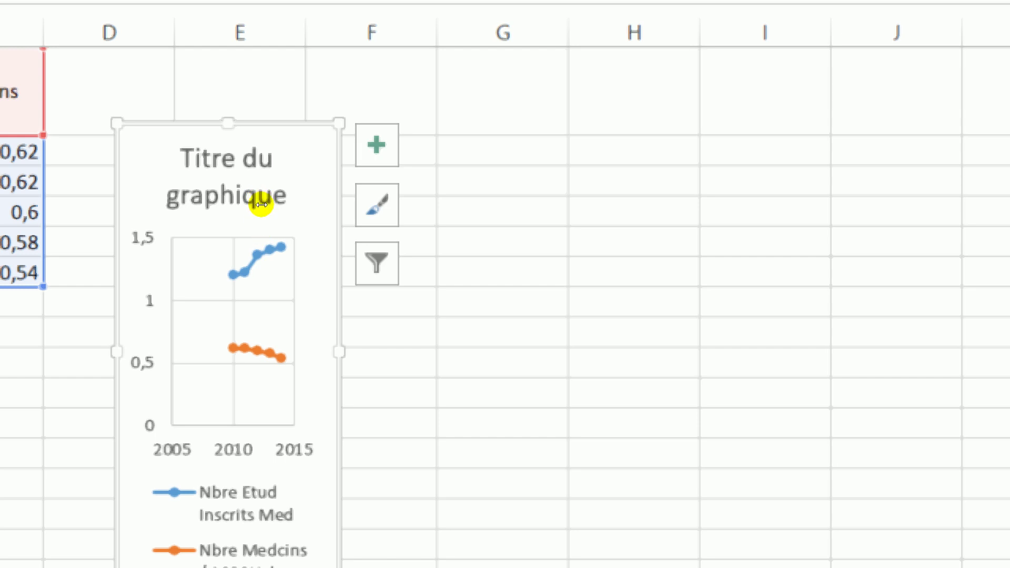
left_click_drag(261, 205, 295, 205)
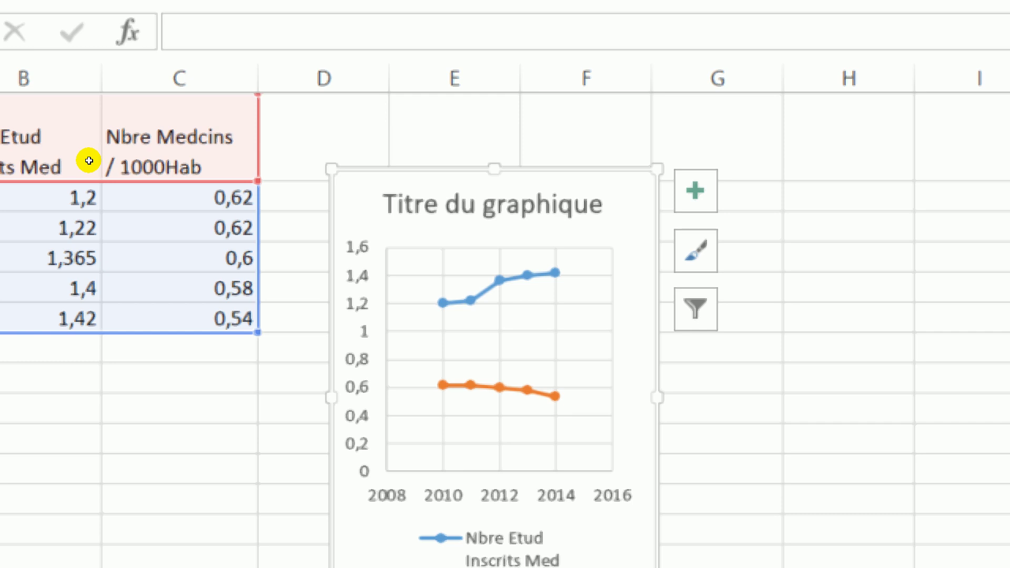
Set the 2012 doctor value in C4 to 7.
left_click(160, 157)
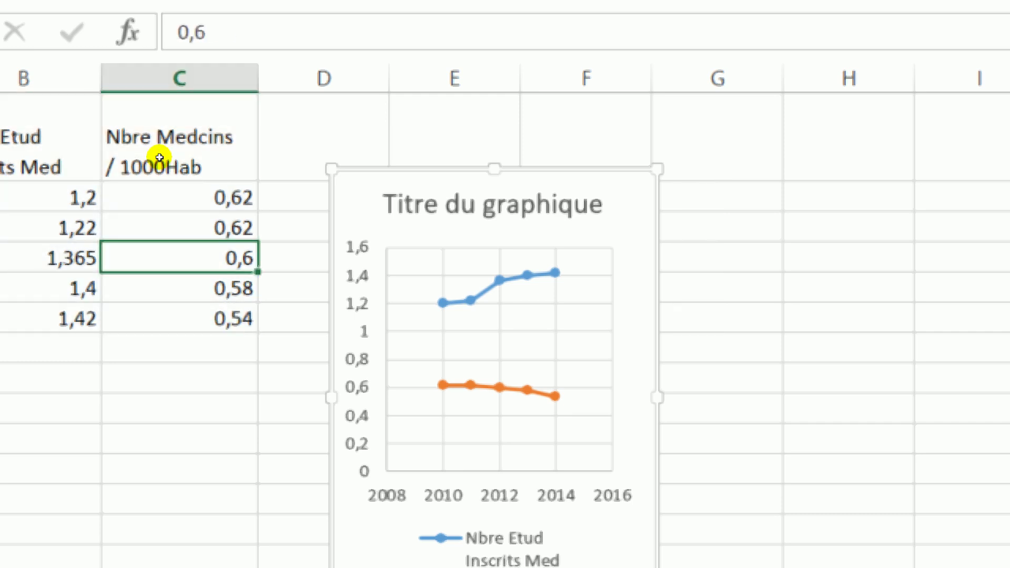
key("BackSpace")
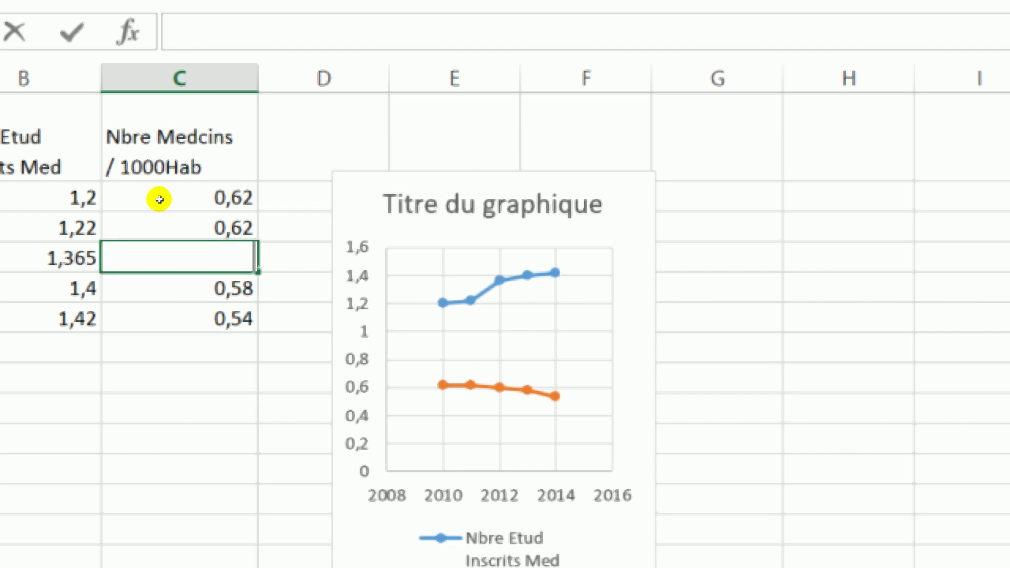
type("7")
key("Return")
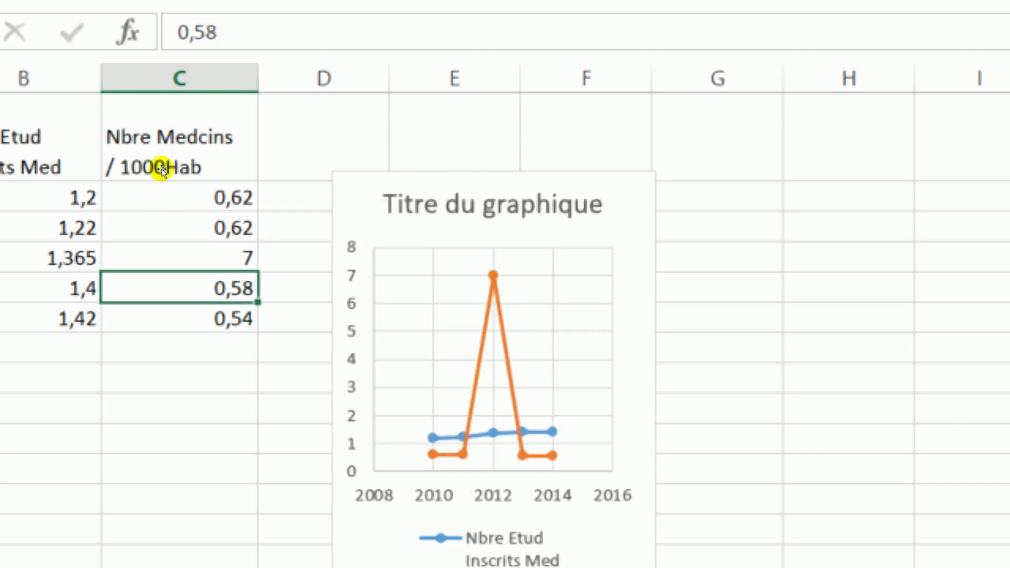
Replace the doctor values with 0 in C4 and 0,7 in C5.
key("Up")
key("F2")
key("BackSpace")
type("0")
key("Return")
type(",7")
key("Return")
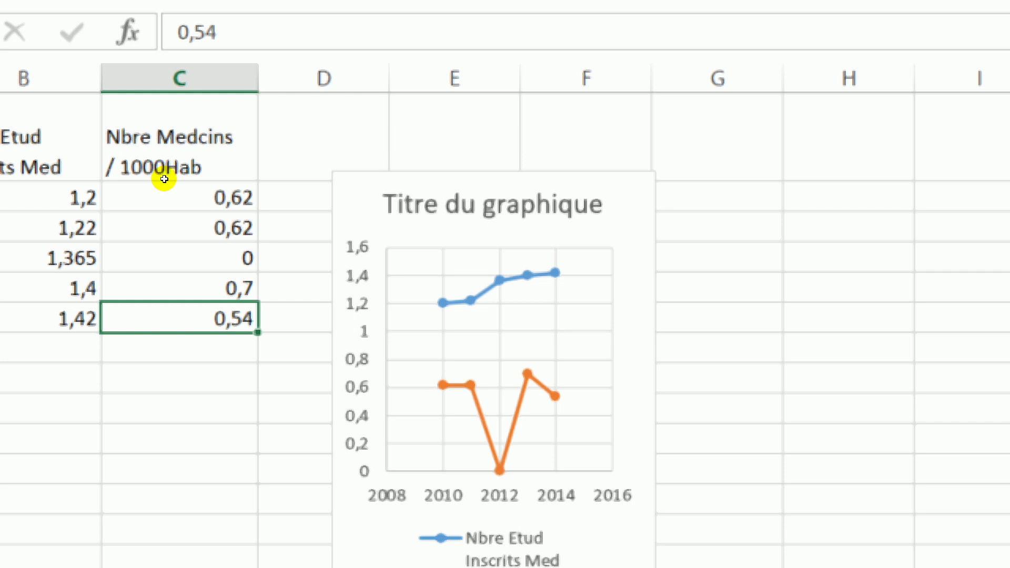
Undo the number format change on C4 and the last entry in C5.
key("Up")
key("Up")
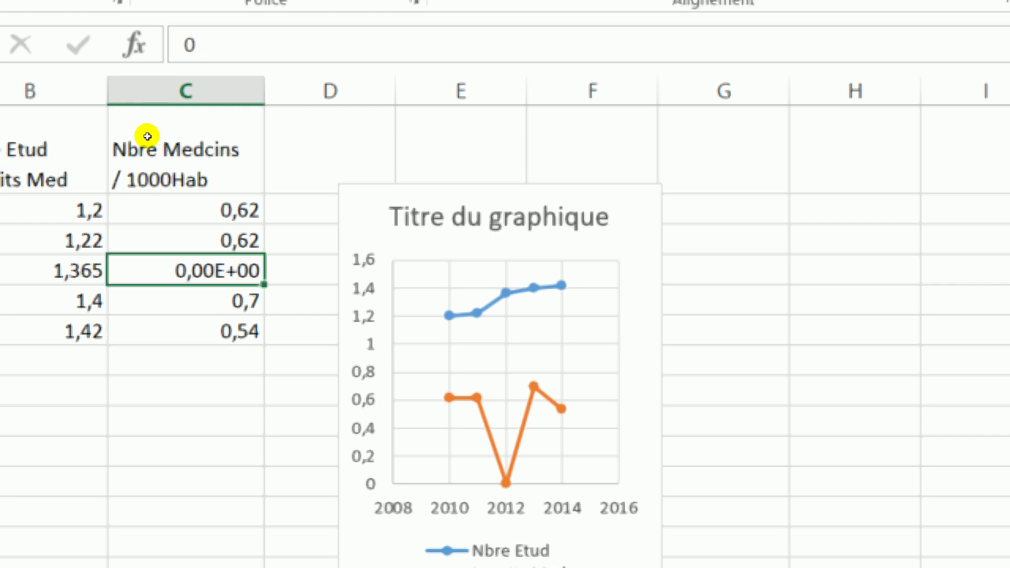
key("ctrl+z")
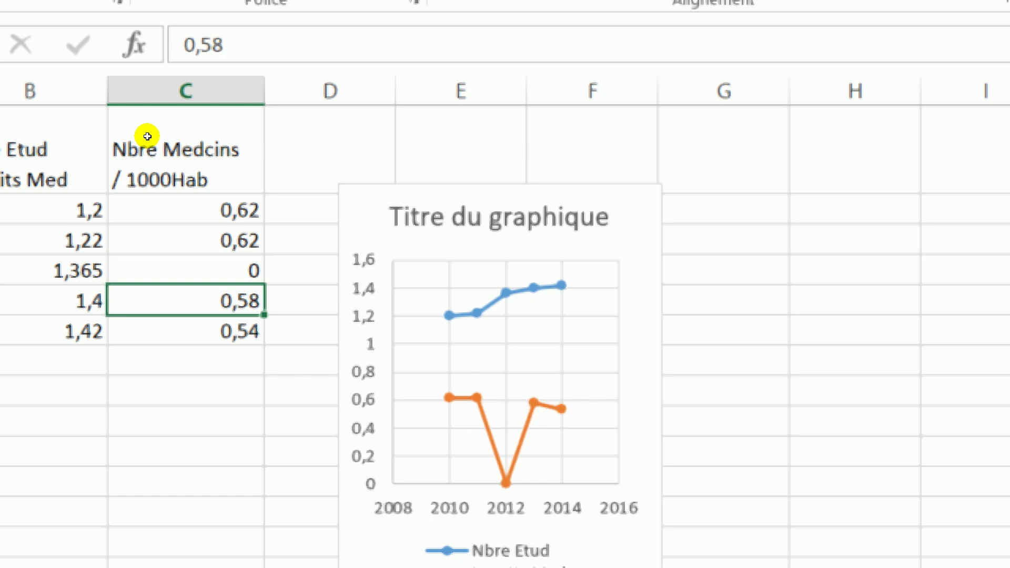
Set the 2012 doctor value in C4 to 0,7.
key("Up")
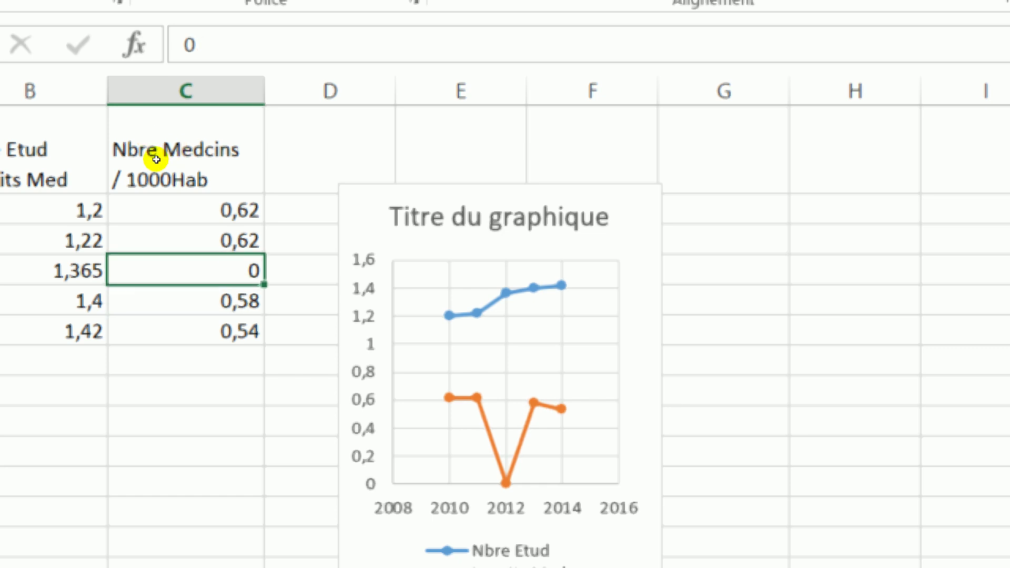
type("0,7")
key("Return")
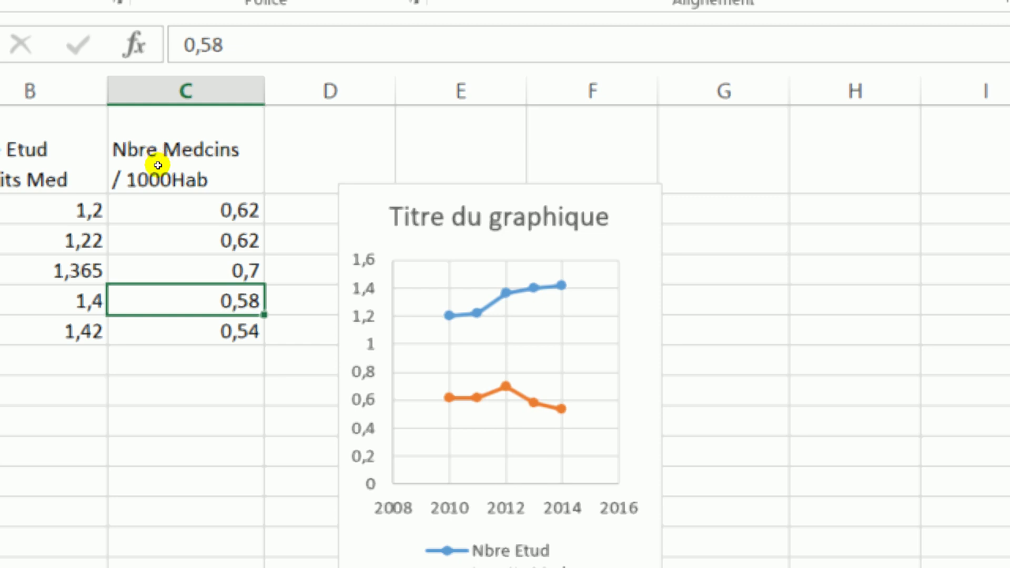
Edit the 2013 doctor value in C5 to 0,65.
key("F2")
key("Left")
key("BackSpace")
type("6")
key("Right")
key("BackSpace")
type("5*")
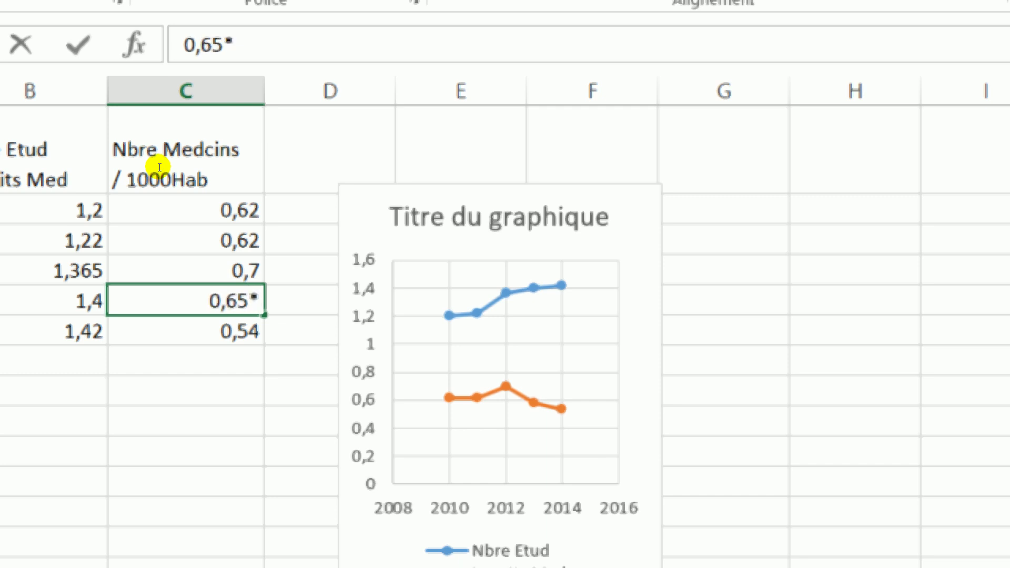
key("BackSpace")
key("Return")
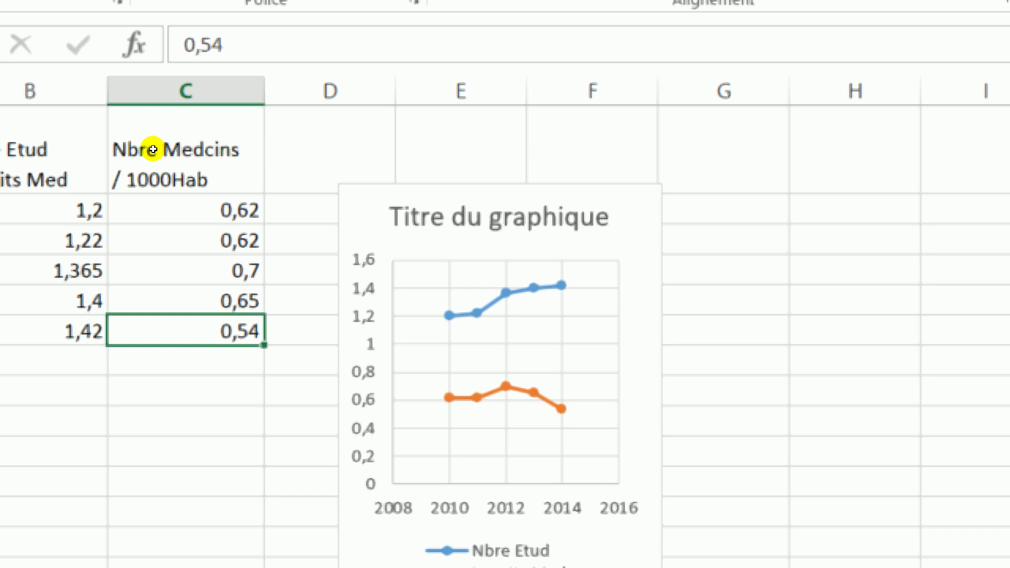
Set the 2011 doctor value in C3 to 0,65.
key("Up")
key("Up")
key("Up")
key("Up")
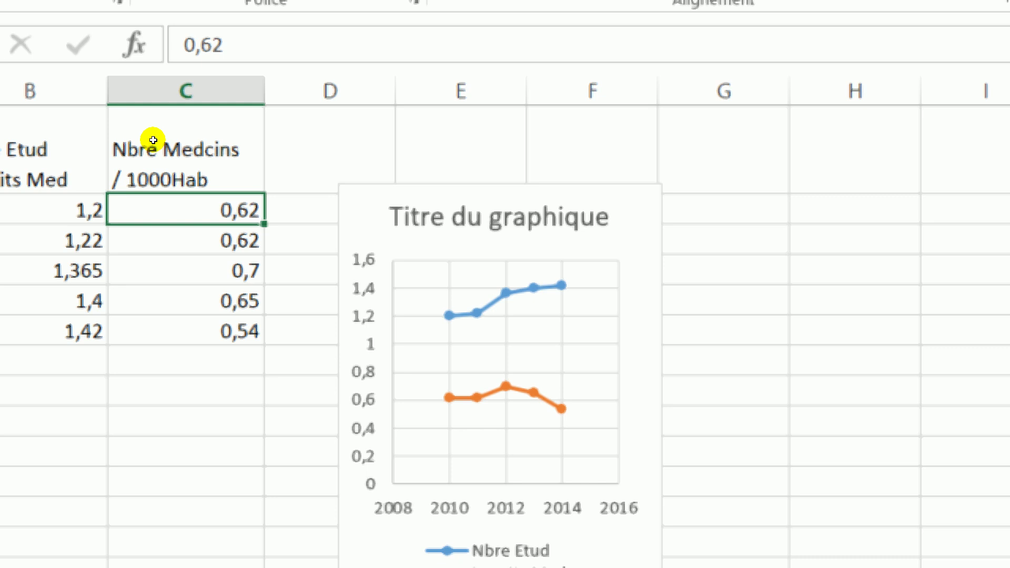
key("Down")
type("0,65")
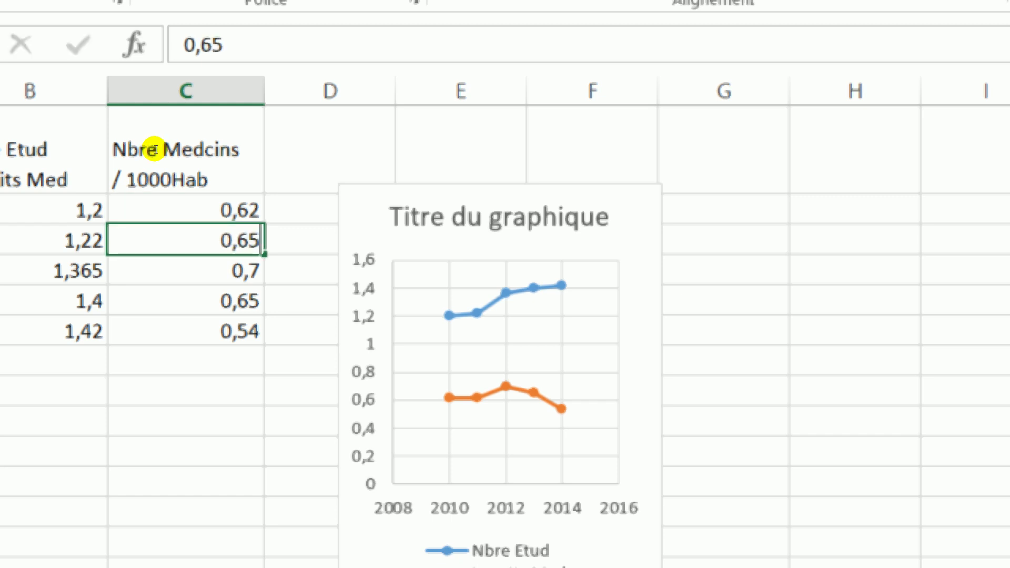
key("Return")
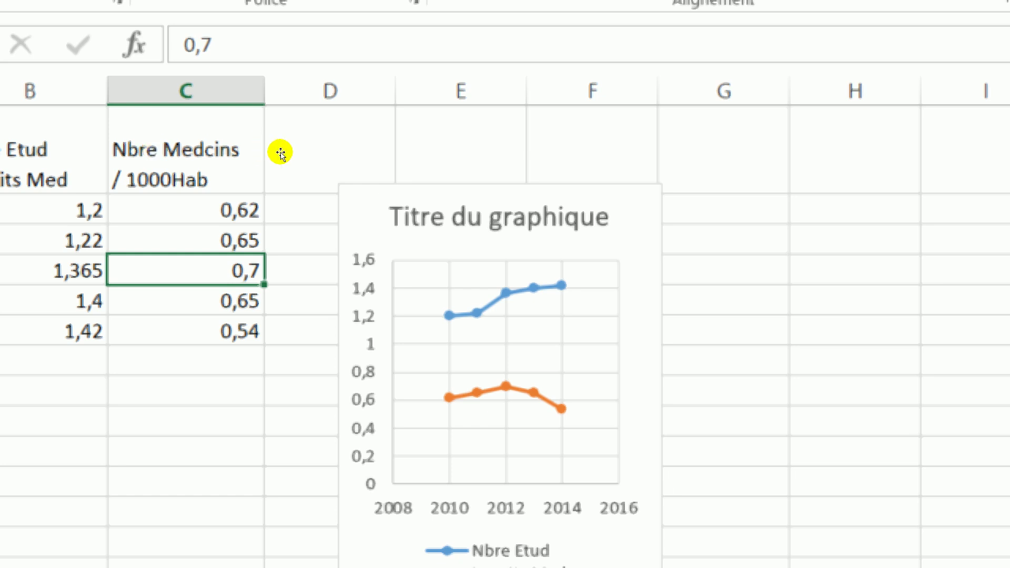
Add a linear trendline to the Nbre Etud Inscrits Med series, forecast 2 periods forward, with its equation shown on the chart.
left_click(518, 288)
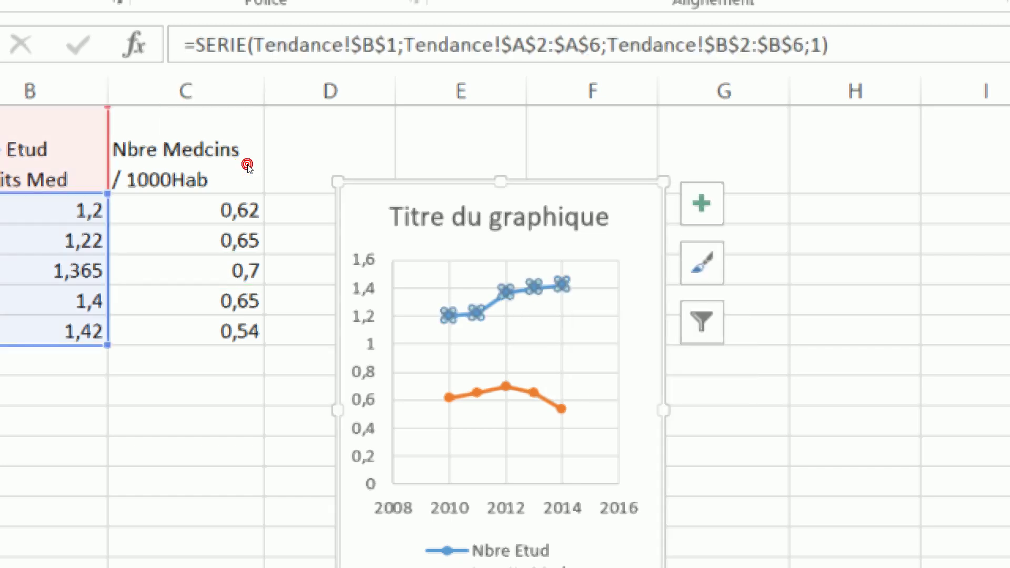
right_click(518, 288)
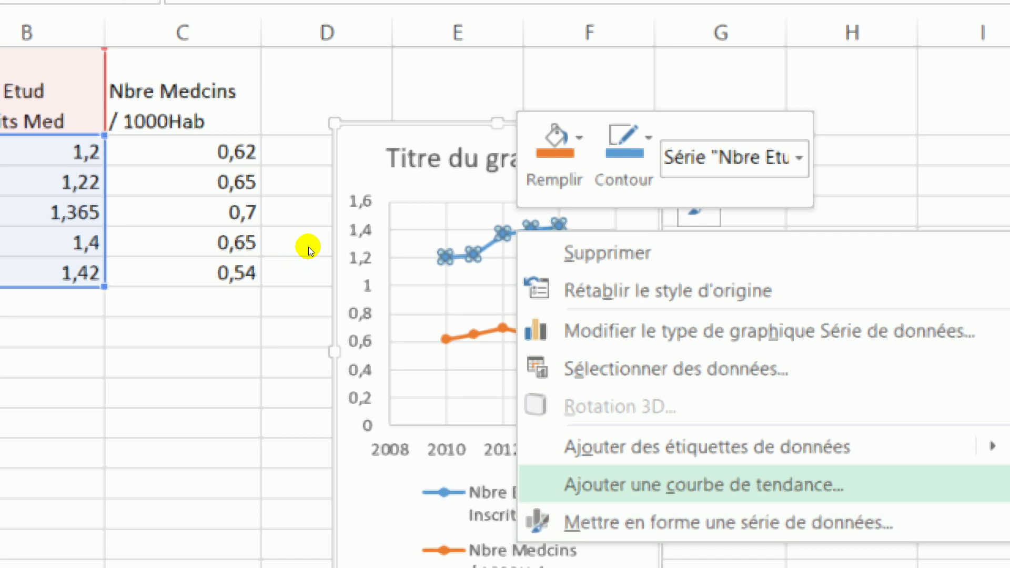
left_click(703, 484)
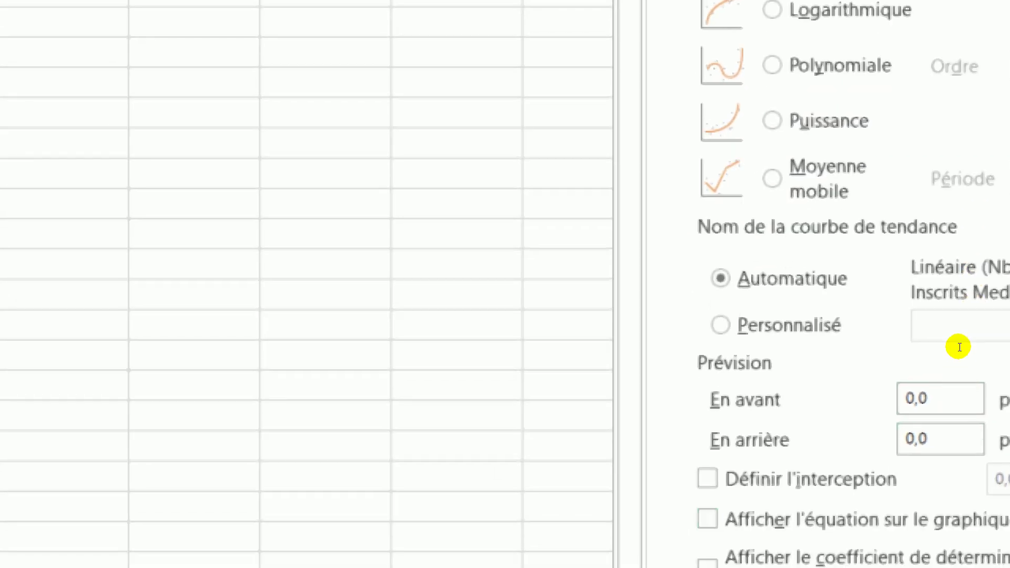
left_click(955, 398)
left_click_drag(955, 398, 877, 394)
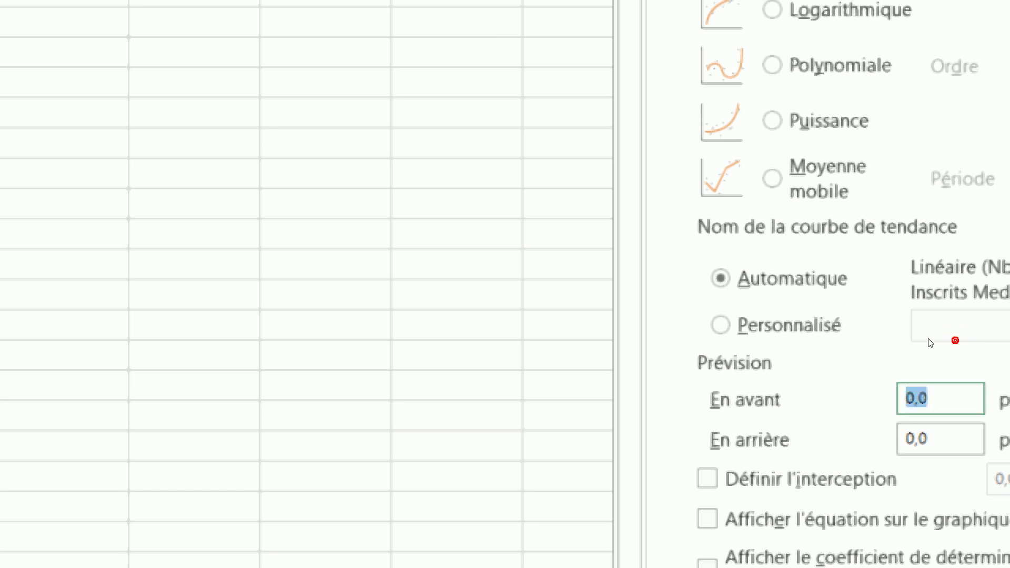
type("2")
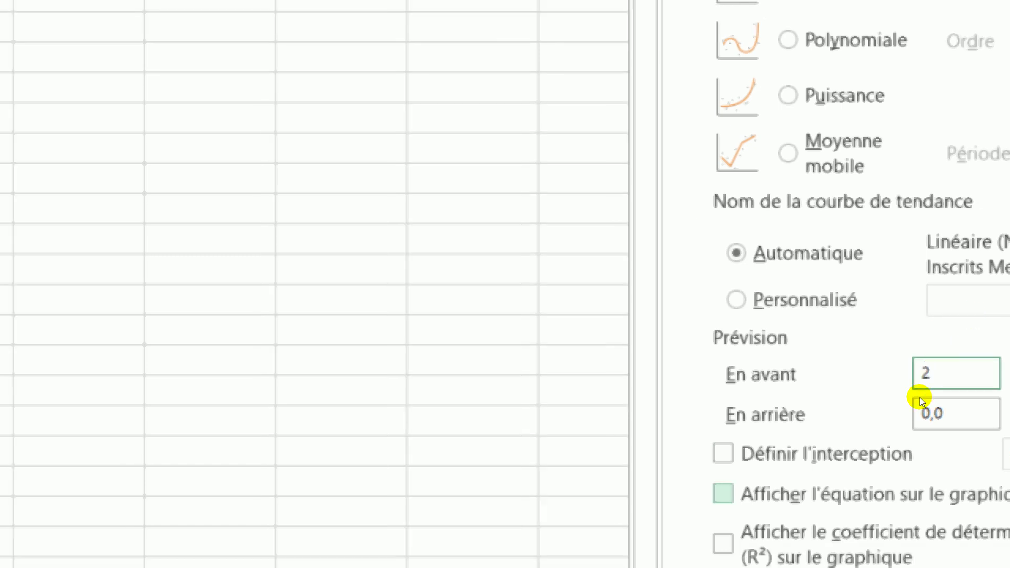
left_click(708, 519)
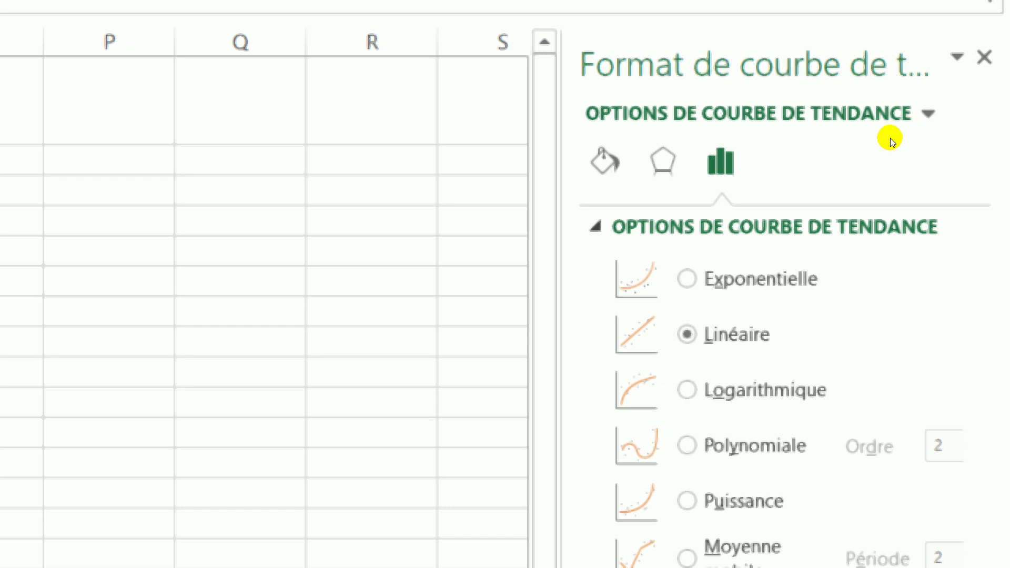
left_click(605, 161)
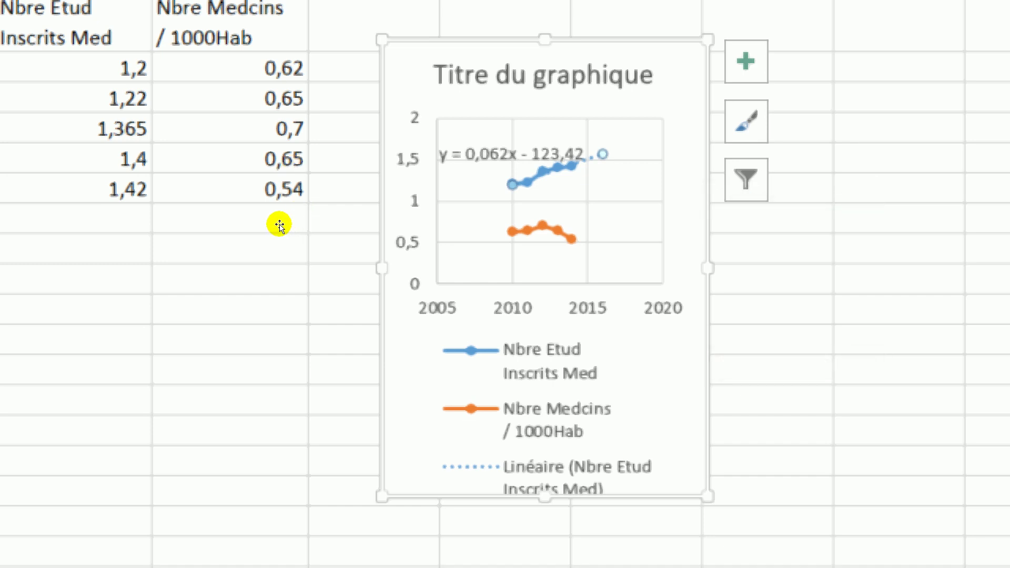
Add a linear trendline to the Nbre Medcins / 1000Hab series, forecast 2 periods forward, with its equation shown on the chart.
left_click(242, 191)
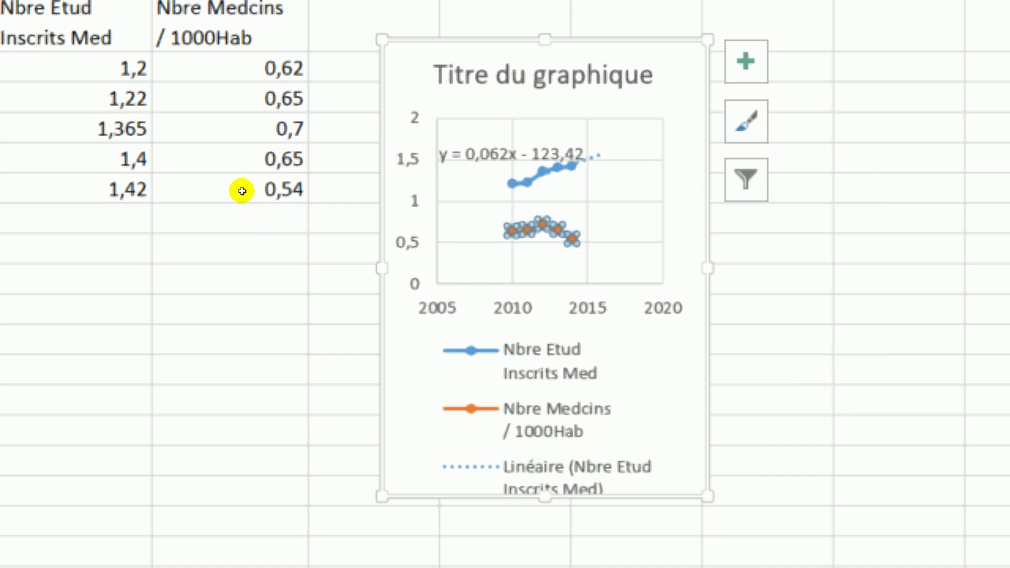
right_click(242, 191)
key("Up")
key("Up")
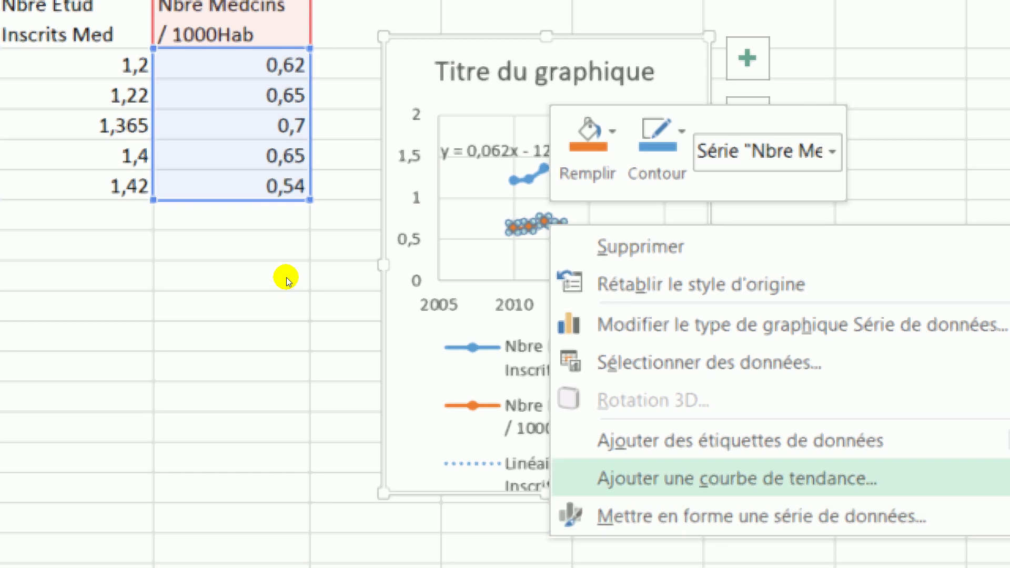
left_click(291, 276)
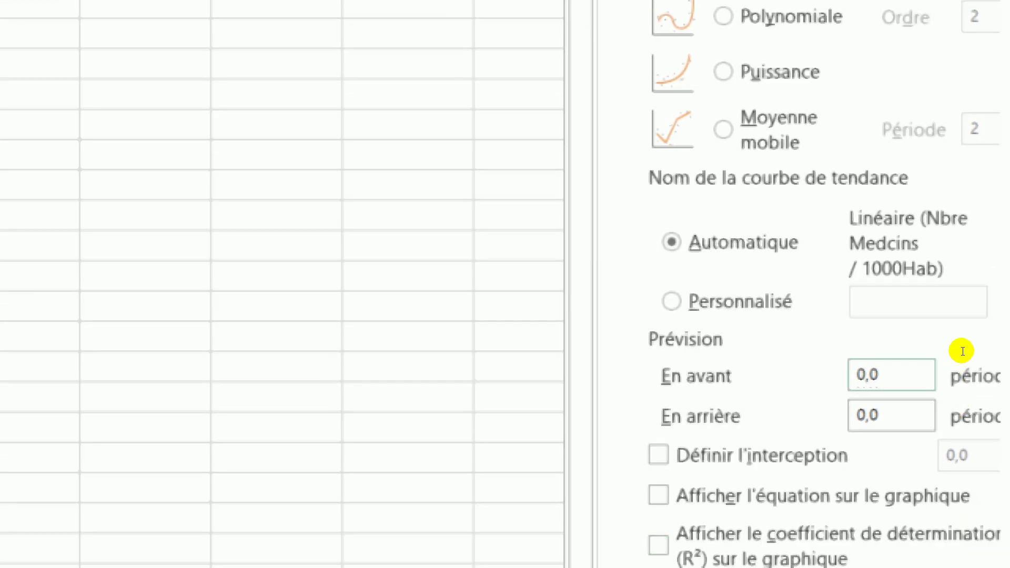
left_click(928, 360)
type("2")
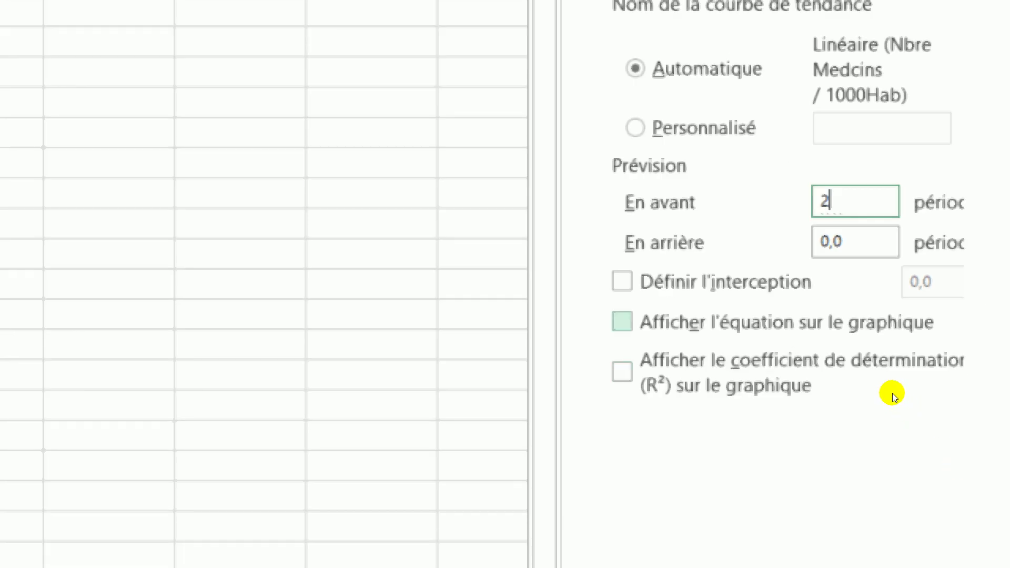
left_click(882, 391)
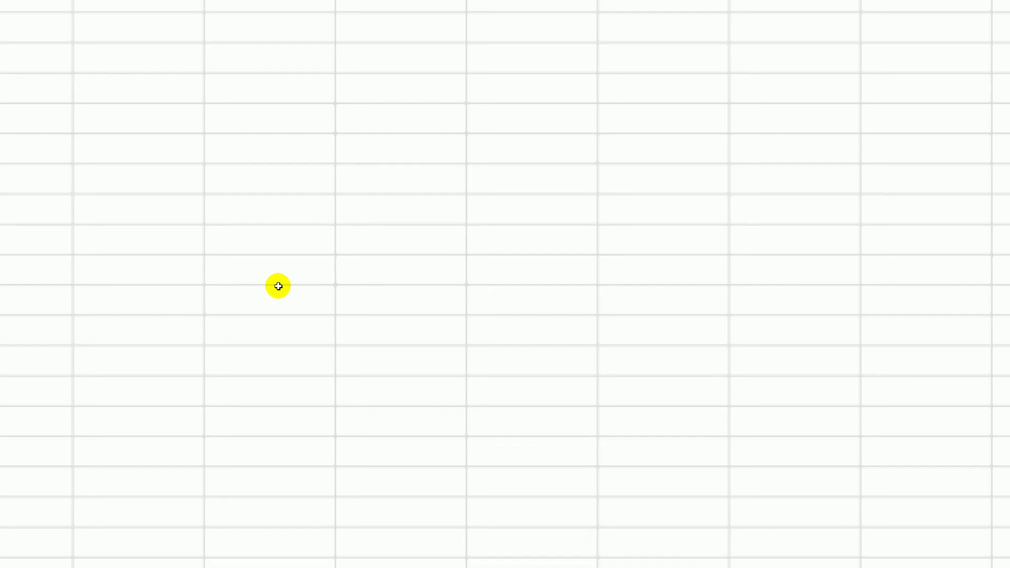
Enlarge the chart to about four and a half columns wide and about 18 rows high.
left_click(225, 237)
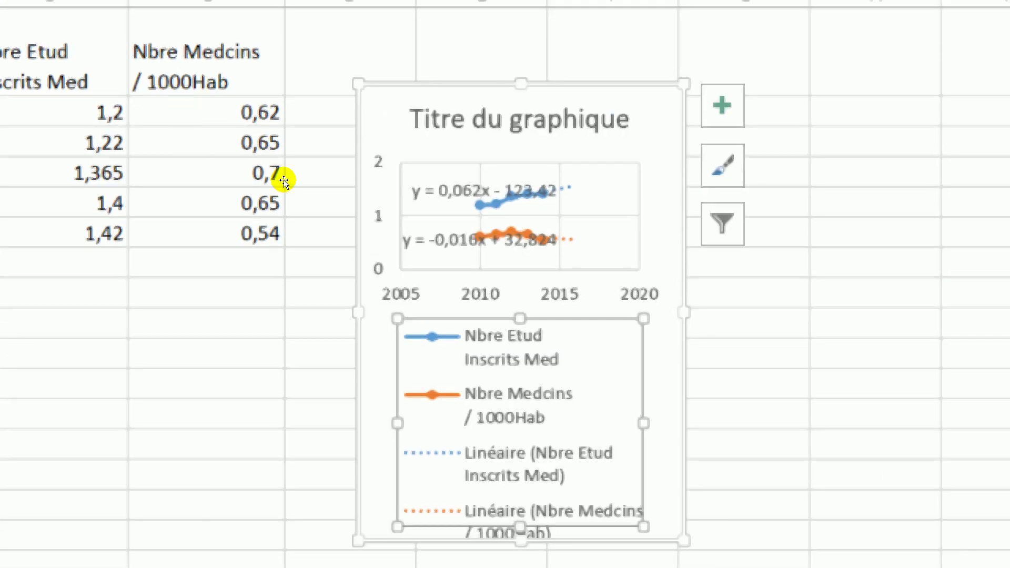
left_click_drag(296, 204, 375, 208)
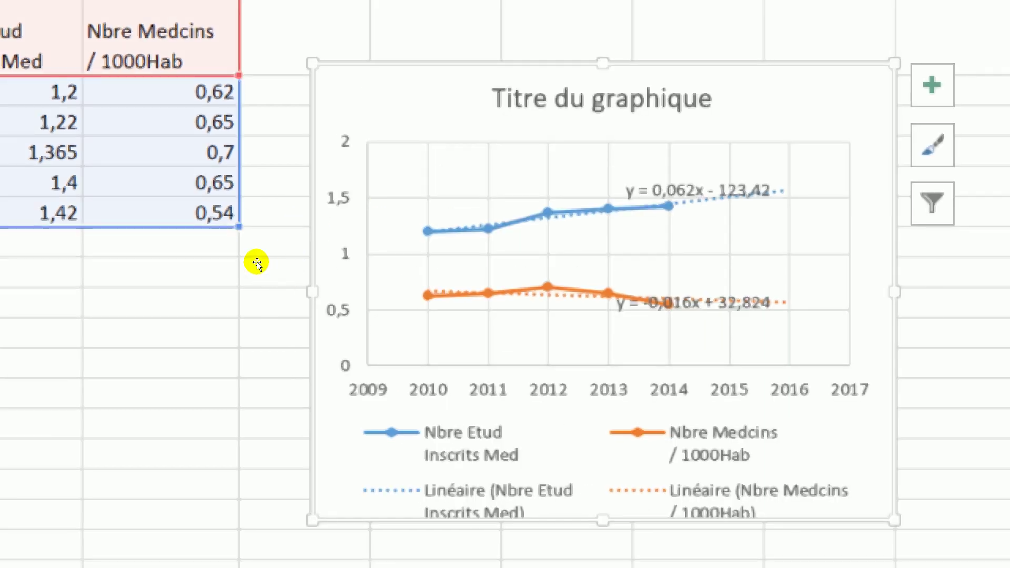
left_click_drag(282, 281, 284, 358)
left_click_drag(283, 308, 279, 321)
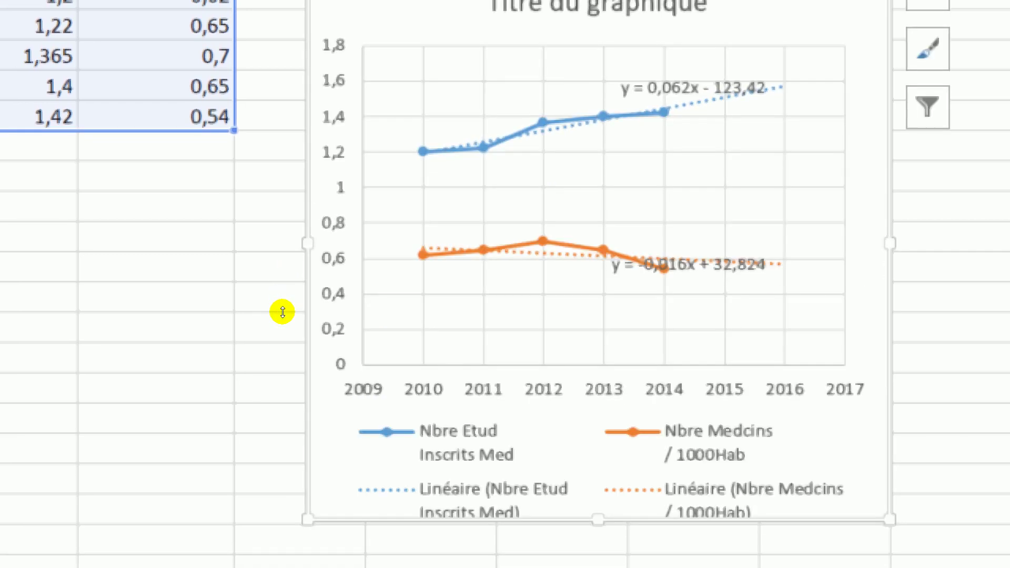
Move the equation label of the Nbre Medcins / 1000Hab trendline up, clear of the series and its dotted line.
left_click(324, 228)
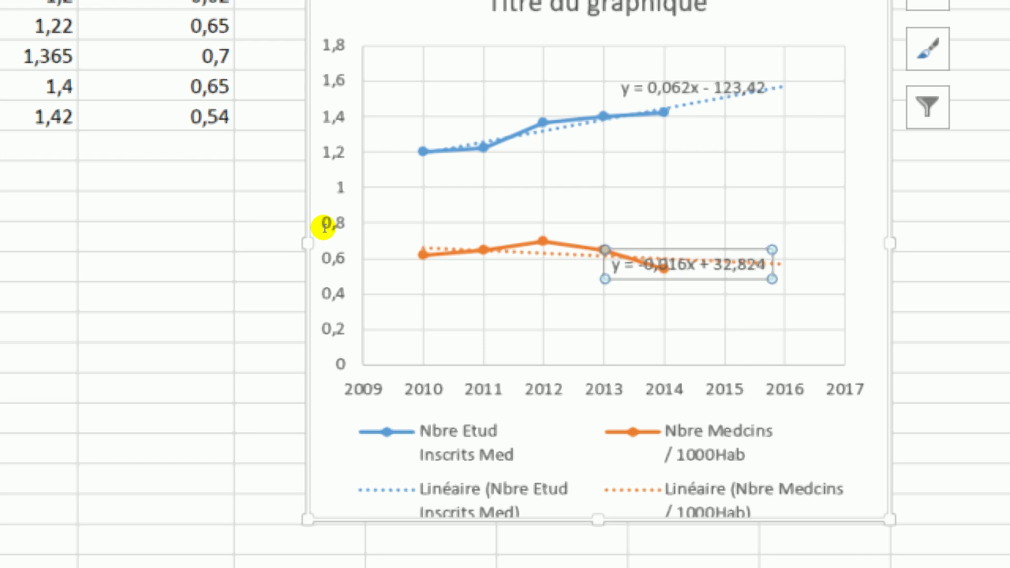
left_click_drag(325, 221, 322, 195)
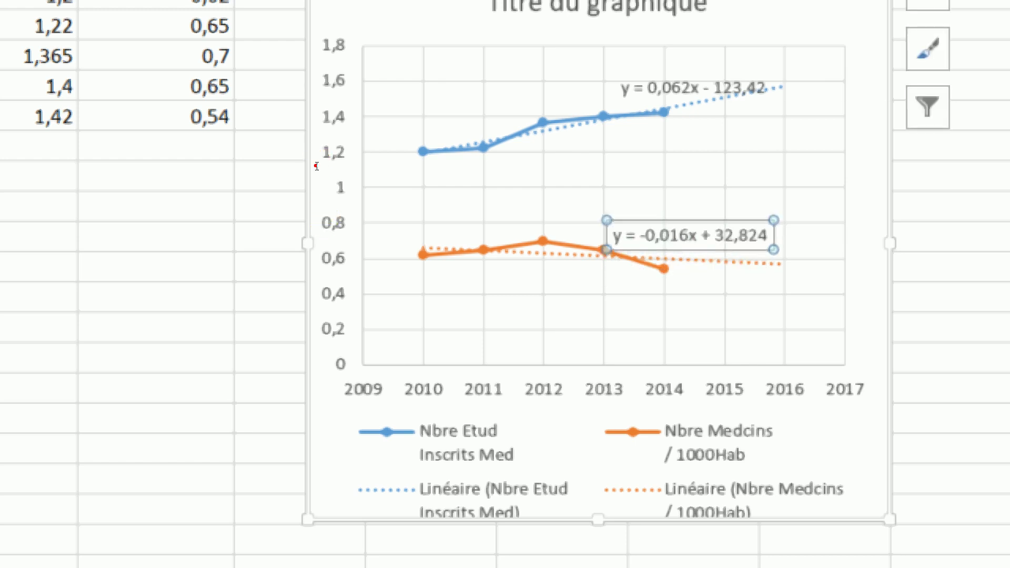
left_click(315, 164)
left_click_drag(312, 164, 330, 196)
left_click(342, 214)
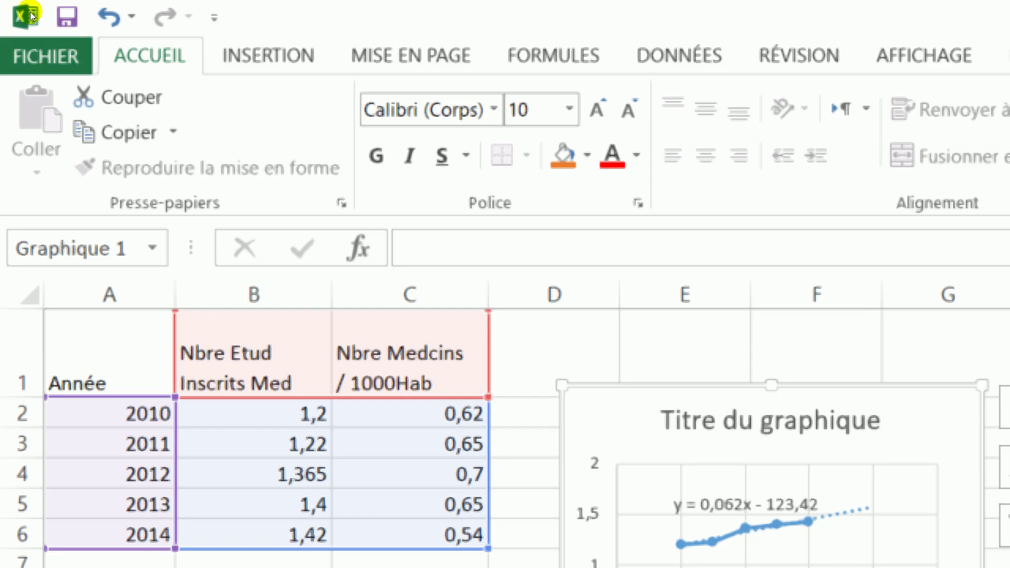
Save the workbook as CorrectionControle.xlsx in the recent excel folder under C: » emg » casa.
left_click(67, 17)
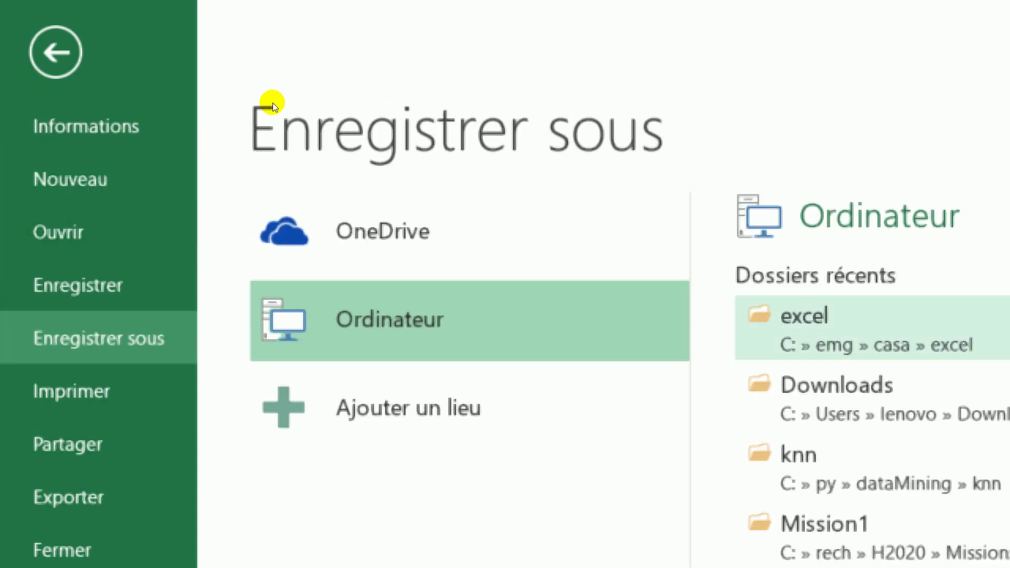
left_click(849, 322)
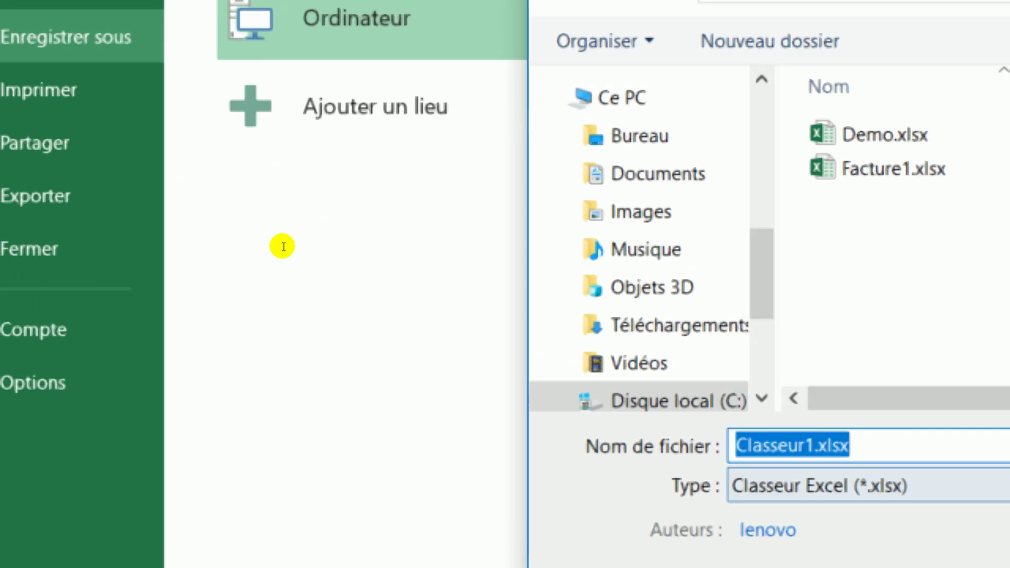
key("Right")
key("BackSpace")
key("BackSpace")
key("BackSpace")
key("BackSpace")
key("BackSpace")
key("BackSpace")
key("BackSpace")
key("BackSpace")
key("BackSpace")
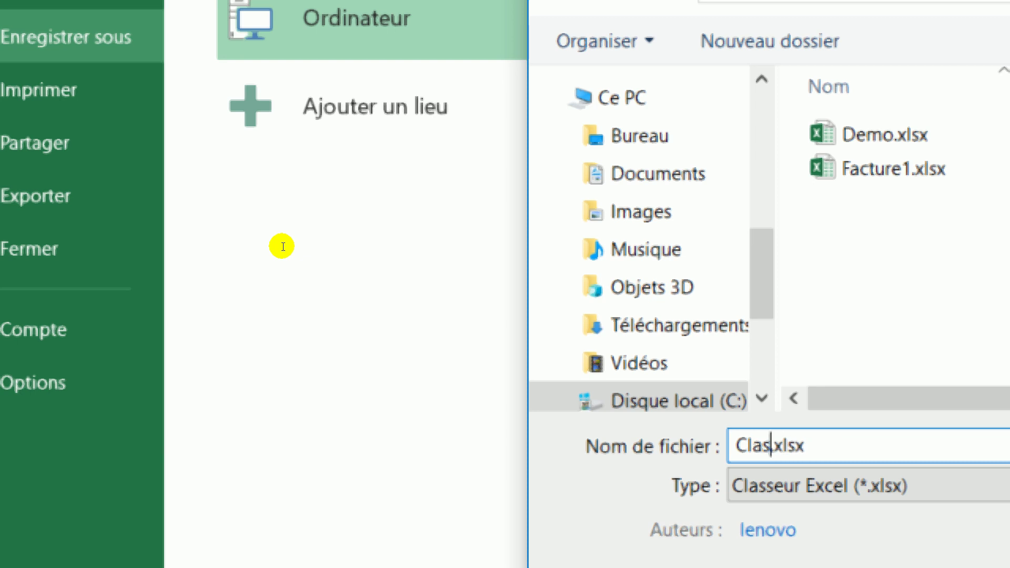
type("Com")
key("BackSpace")
type("rreti")
type("onControl")
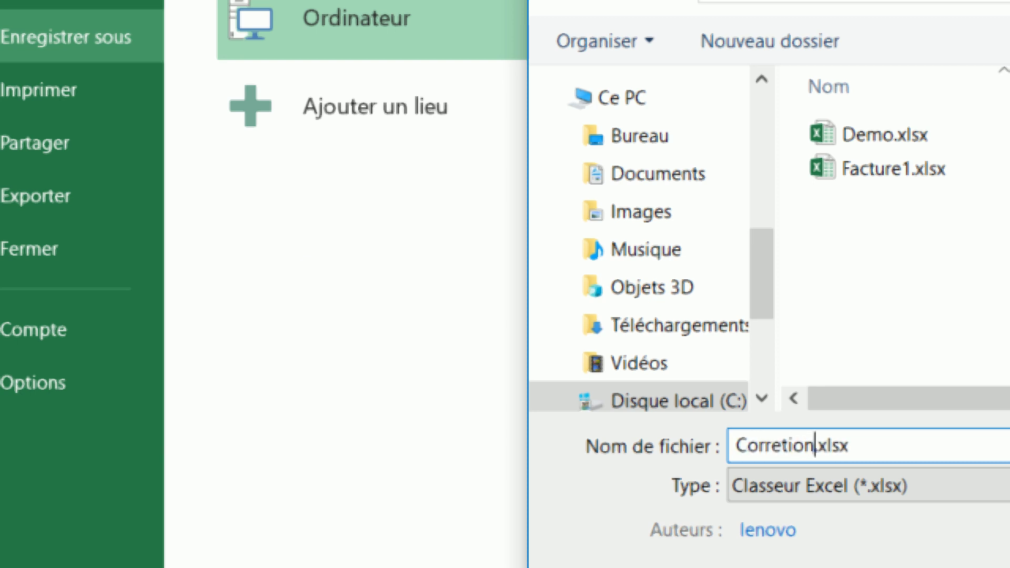
type("e")
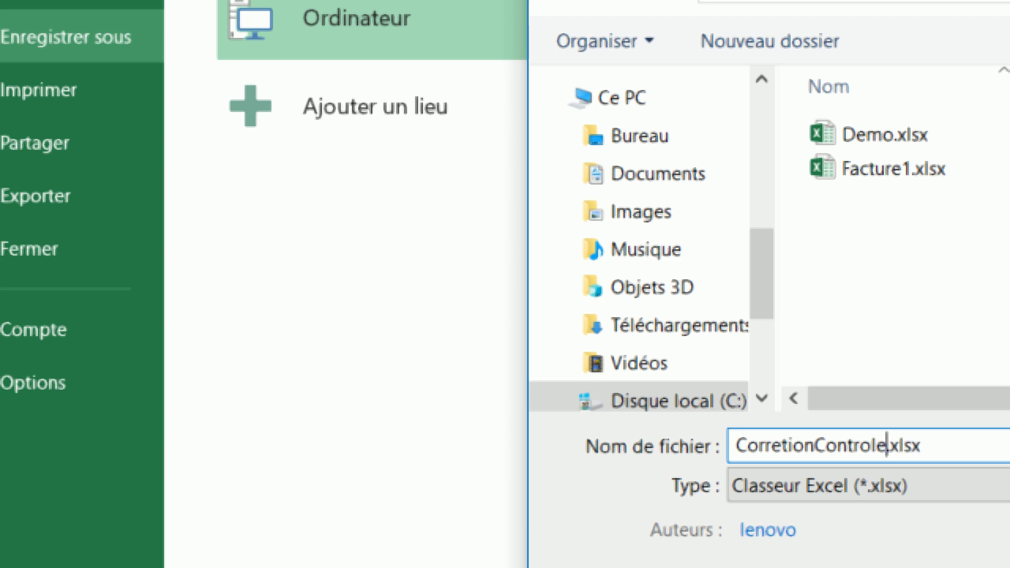
key("Left")
key("Left")
key("Left")
key("Left")
key("Left")
key("Left")
key("Left")
key("Left")
key("Left")
key("Left")
key("Left")
key("Left")
type("c")
key("Return")
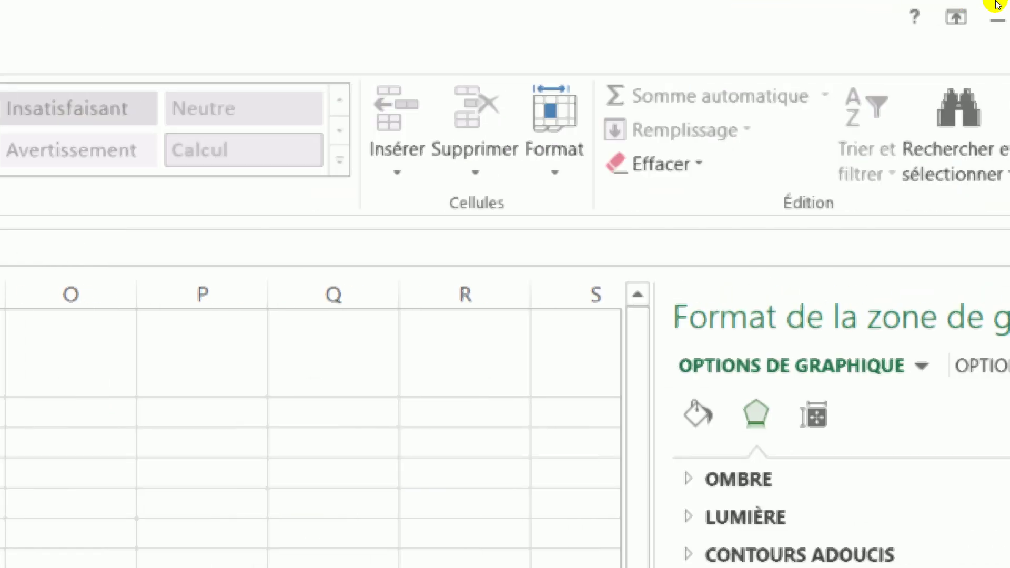
left_click(987, 16)
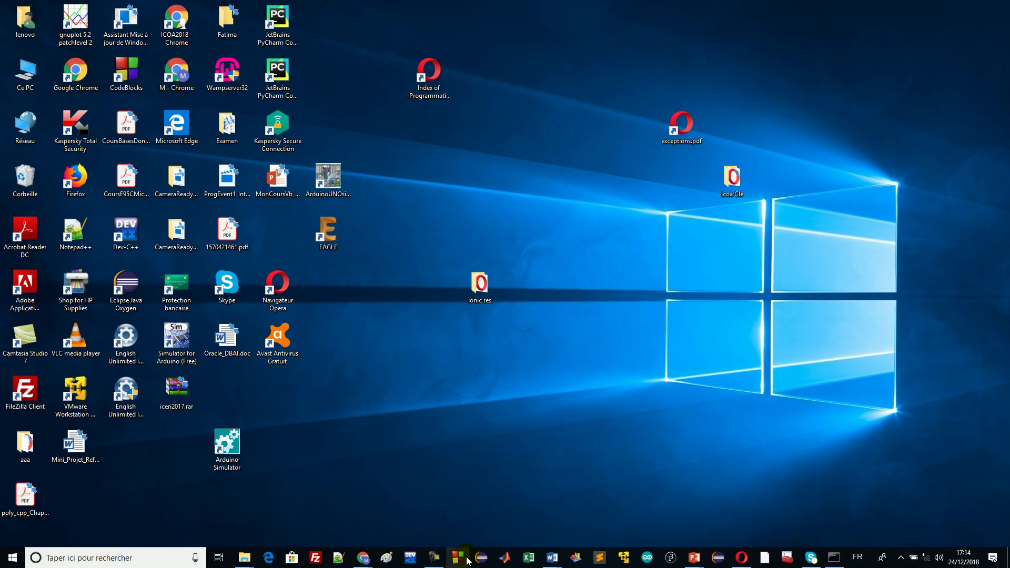
left_click(434, 557)
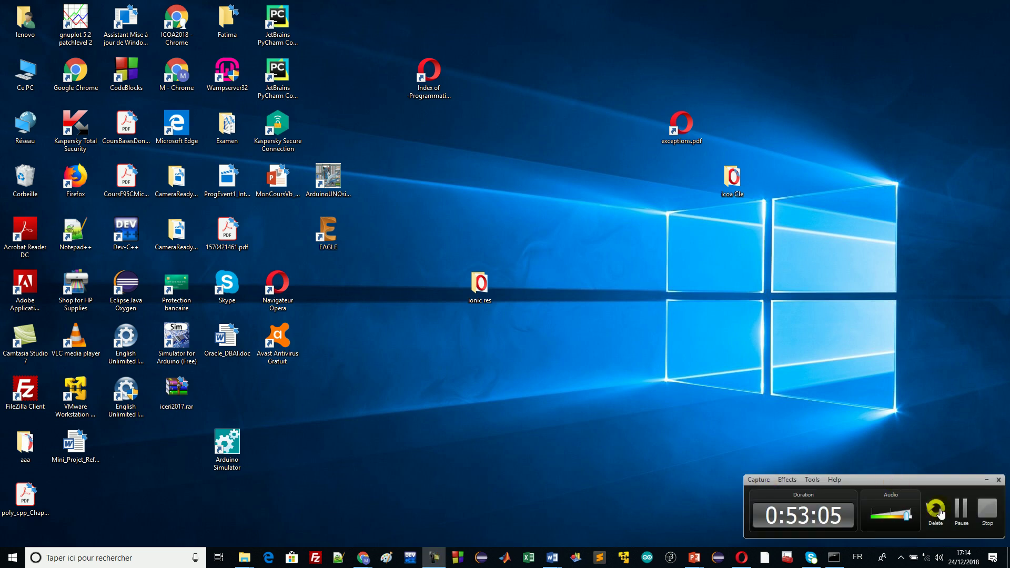